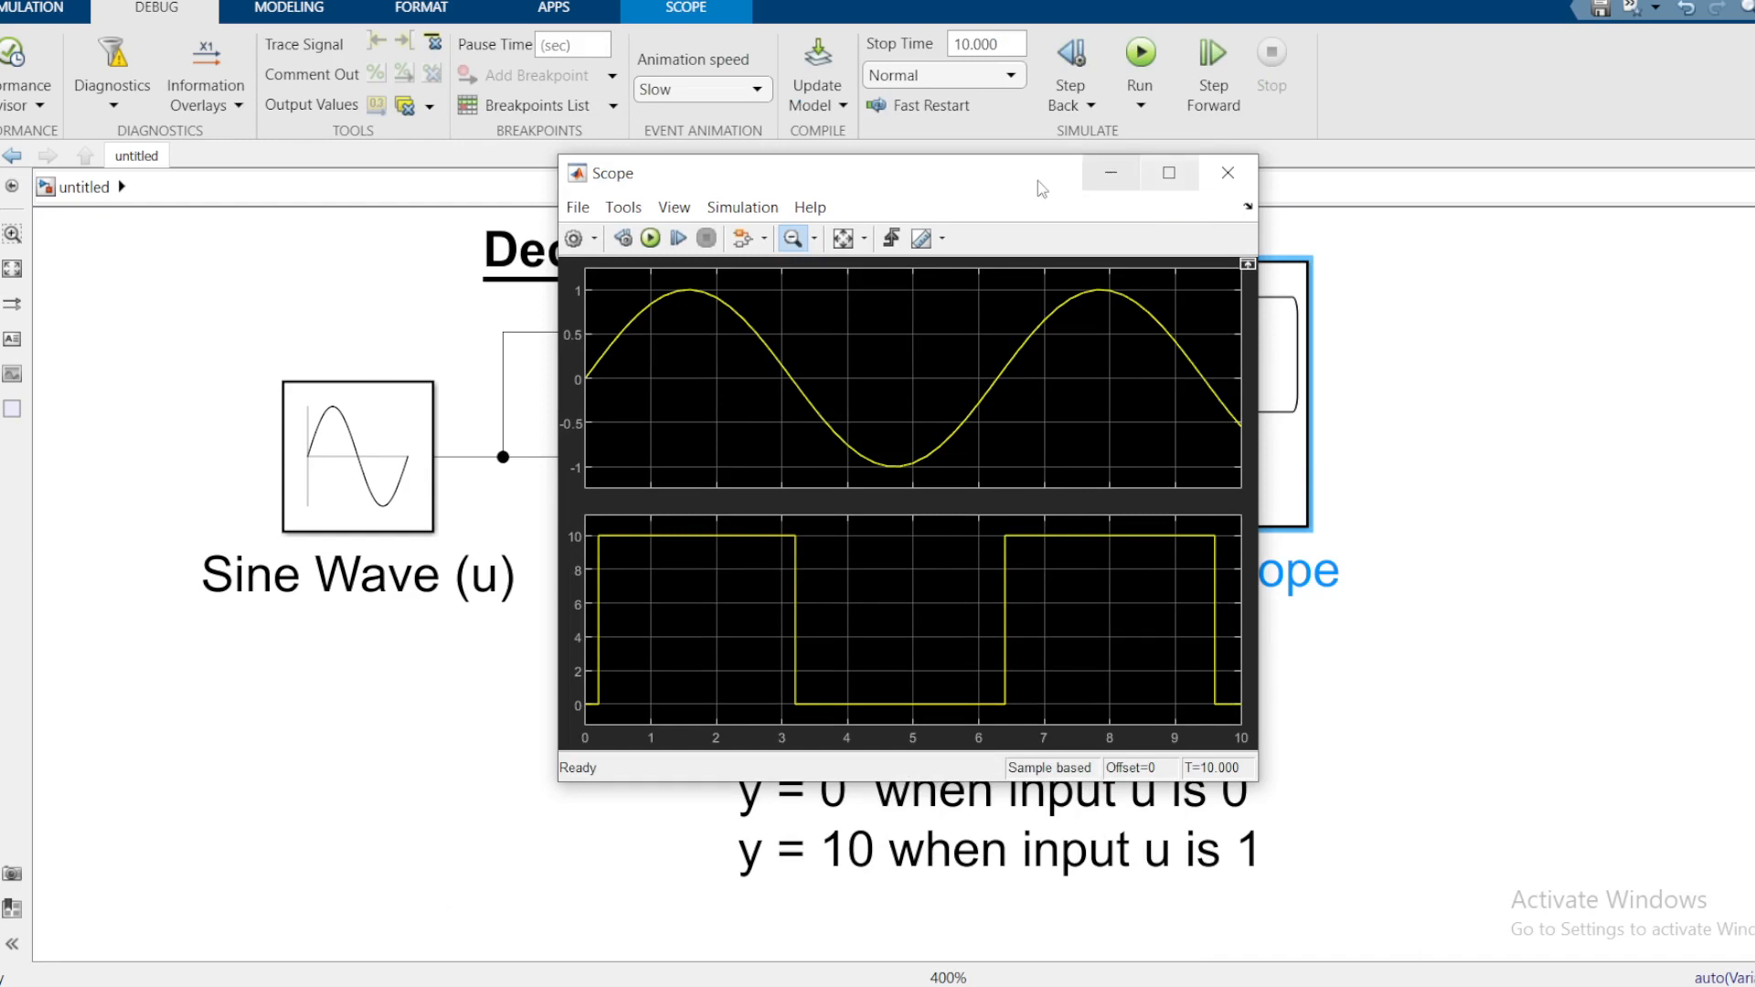
# Step: Move the Scope window aside to reveal the chart, undoing an accidental Chart copy
pyautogui.moveTo(994, 187); pyautogui.dragTo(1415, 317)
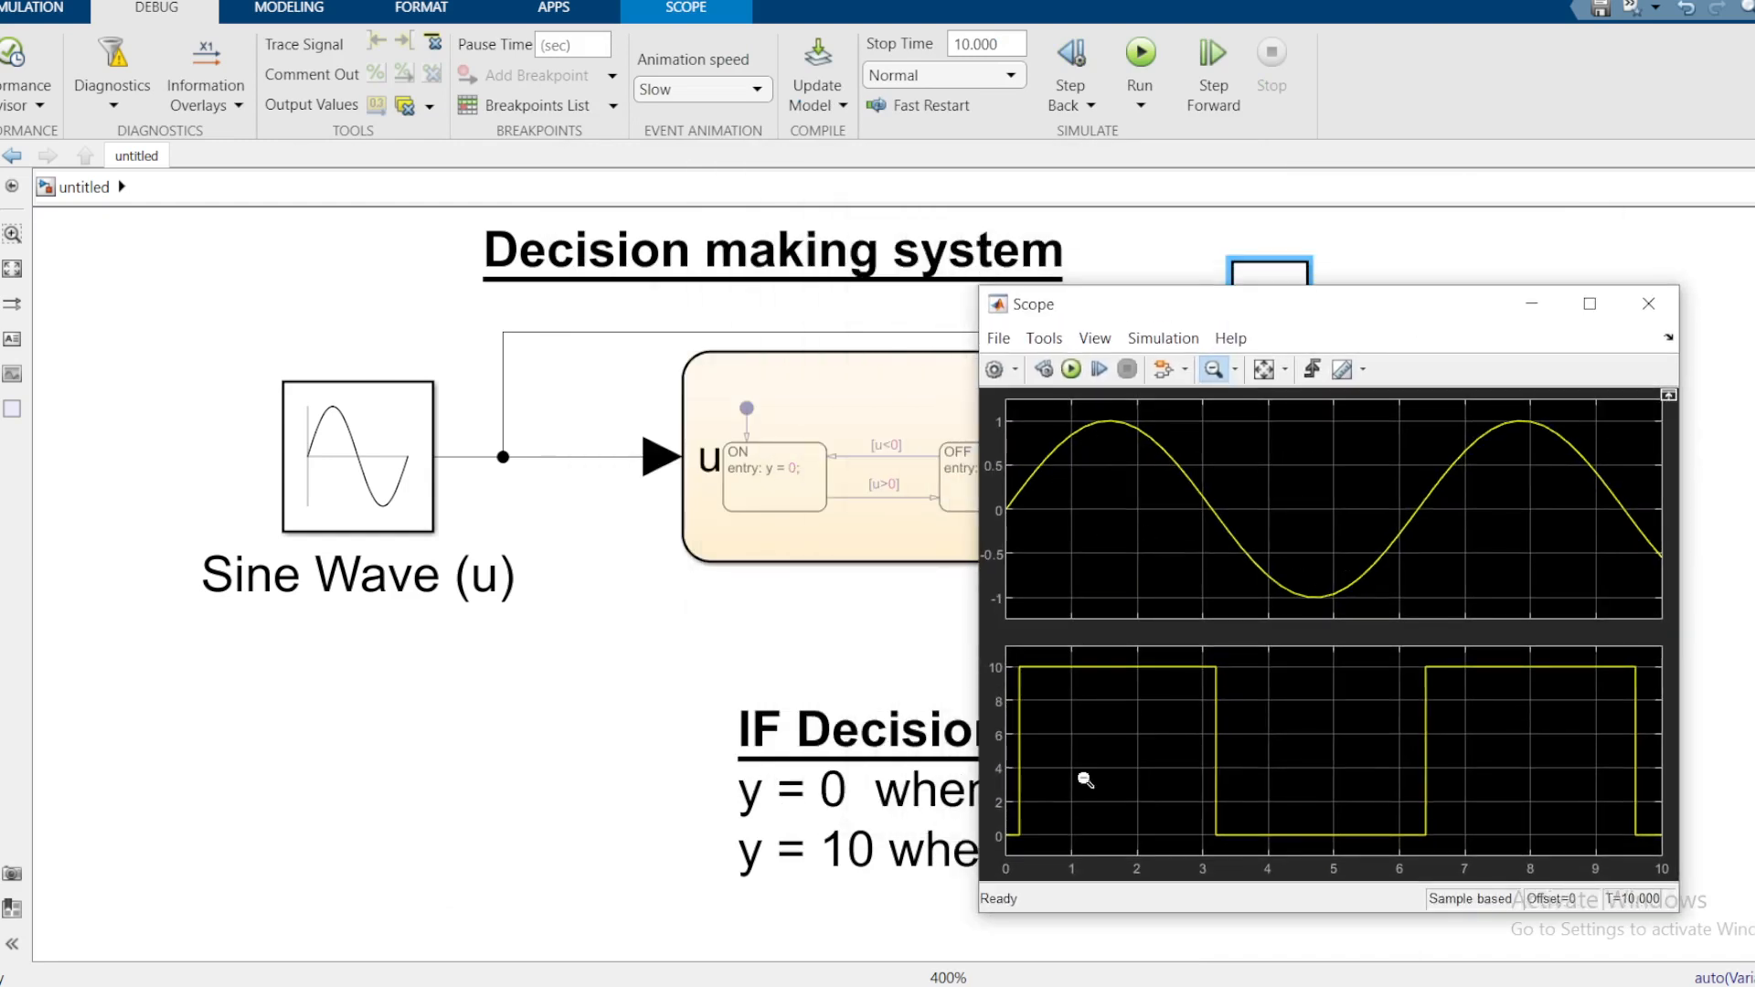
pyautogui.moveTo(1325, 318)
pyautogui.mouseDown()
pyautogui.moveTo(1550, 335)
pyautogui.moveTo(1348, 331)
pyautogui.mouseUp()
pyautogui.scroll(3, 824, 523)
pyautogui.scroll(-6, 799, 529)
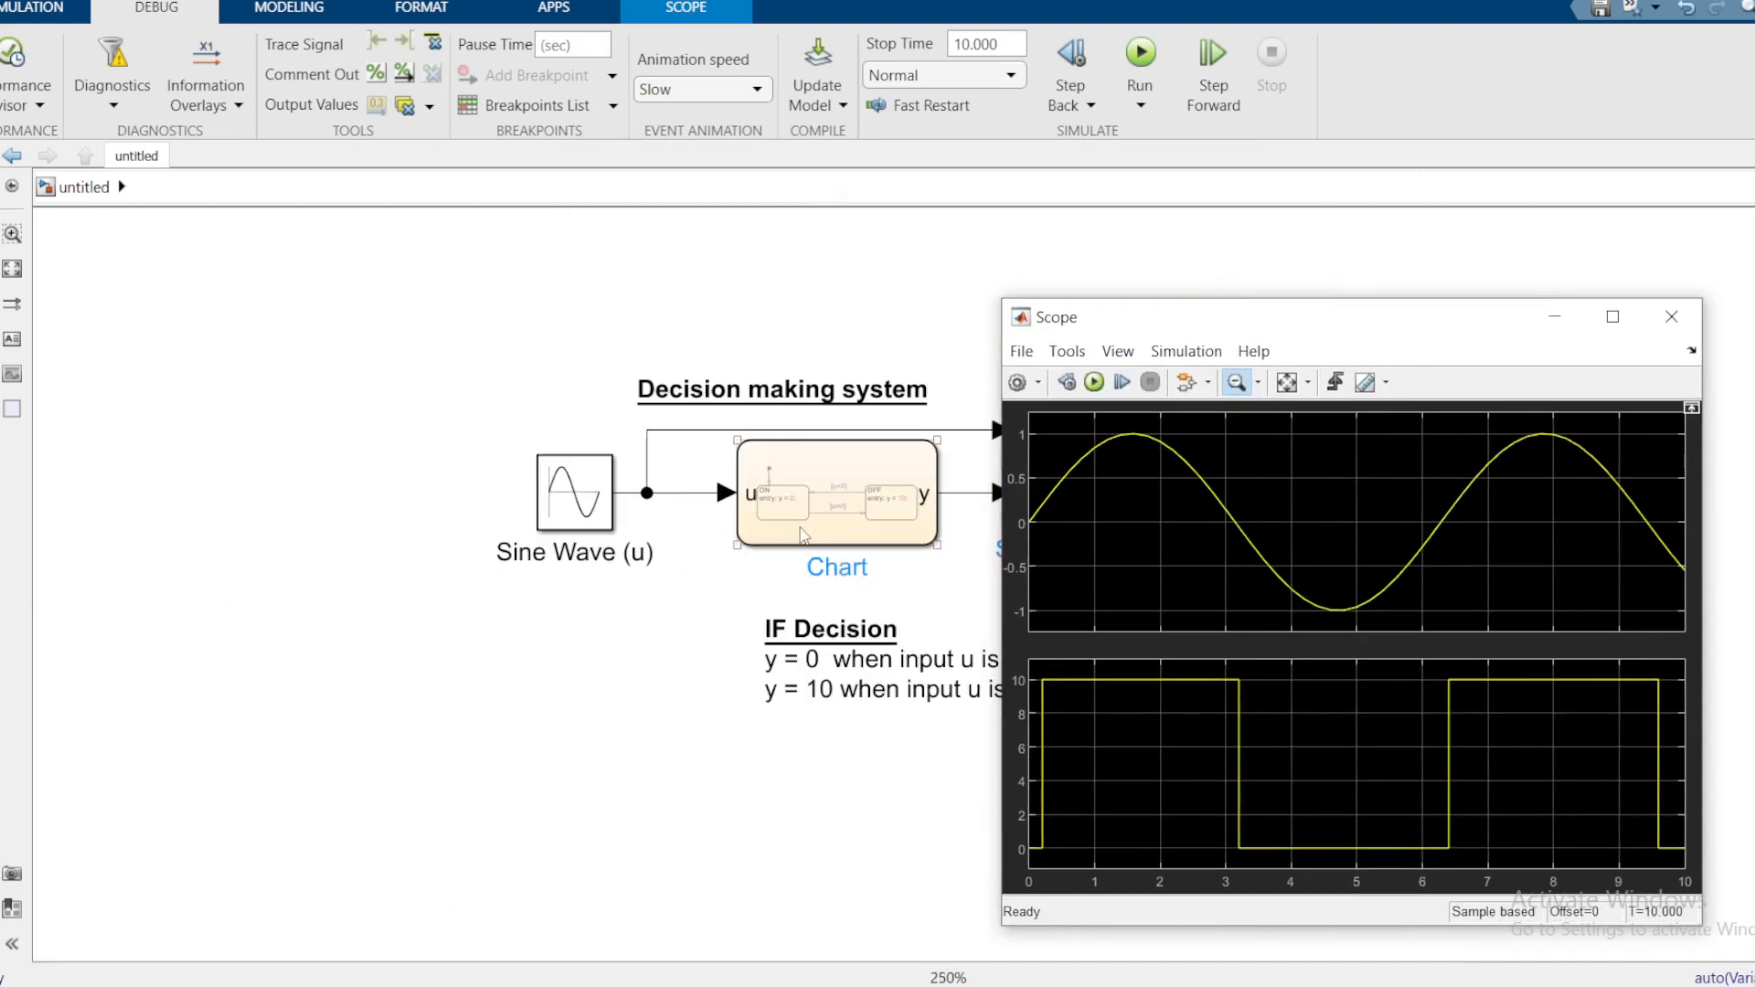
pyautogui.moveTo(745, 501); pyautogui.dragTo(694, 494)
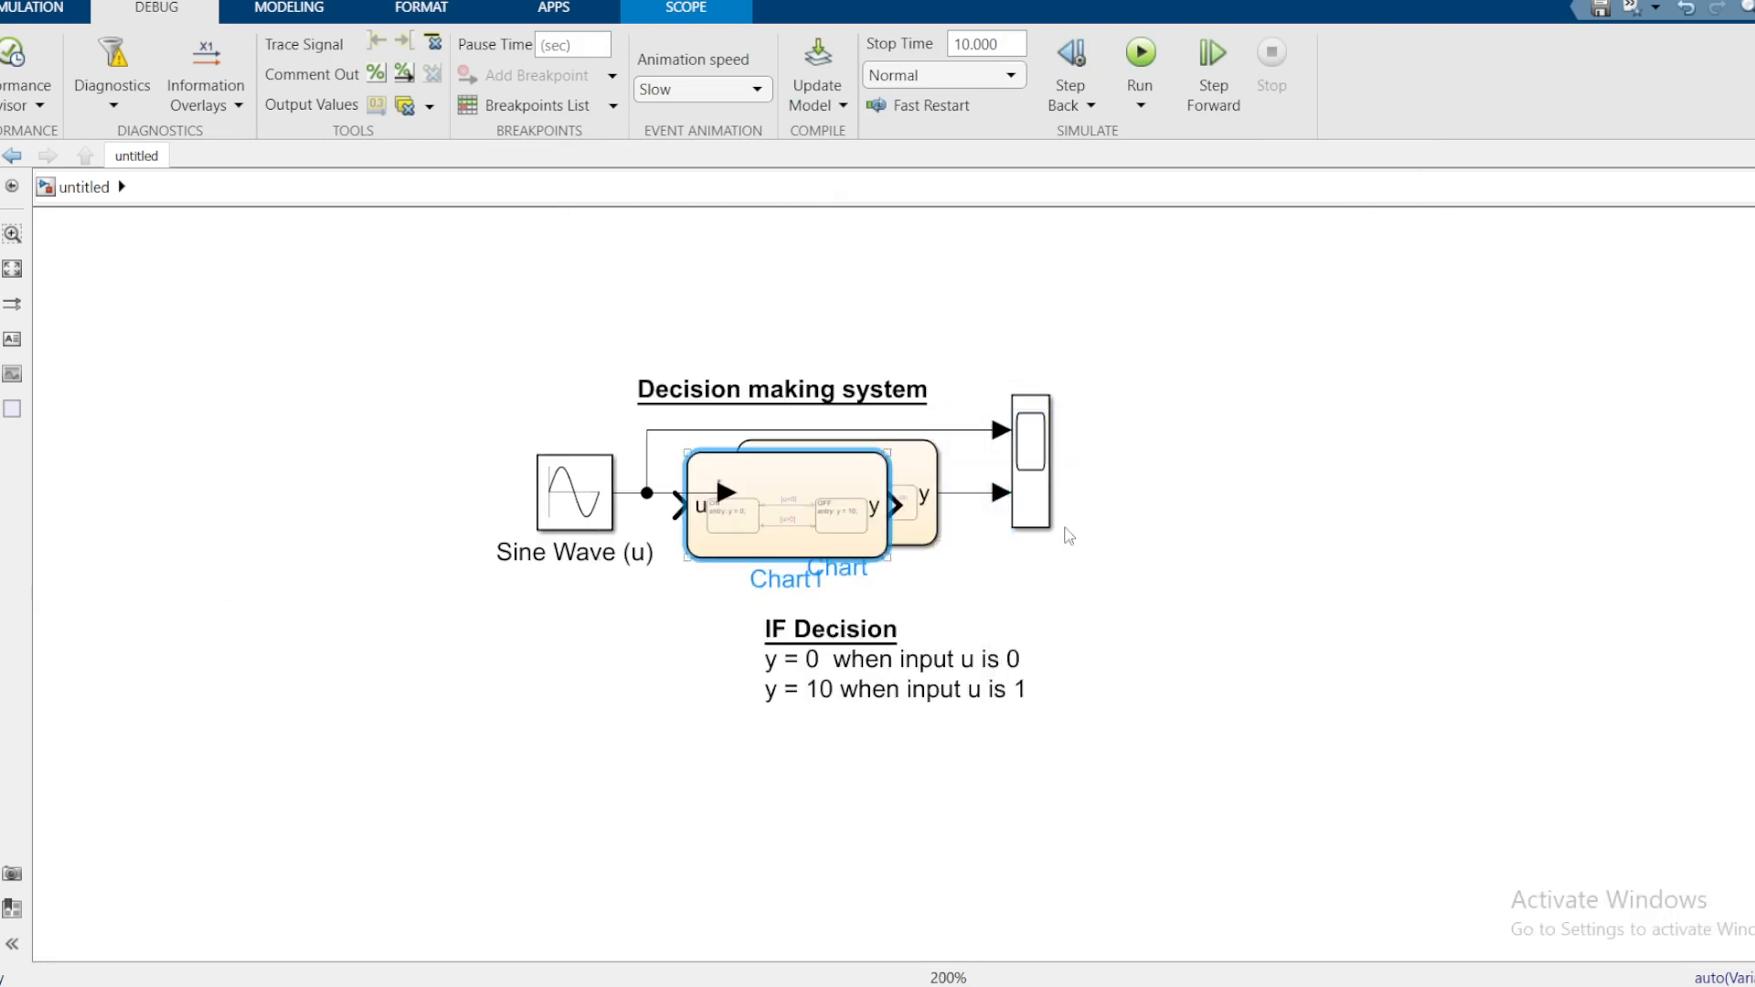
pyautogui.hotkey('ctrl', 'z')
# Step: Zoom the canvas and bring the Scope window back, nudging it slightly up
pyautogui.scroll(1, 1203, 506)
pyautogui.scroll(1, 1276, 514)
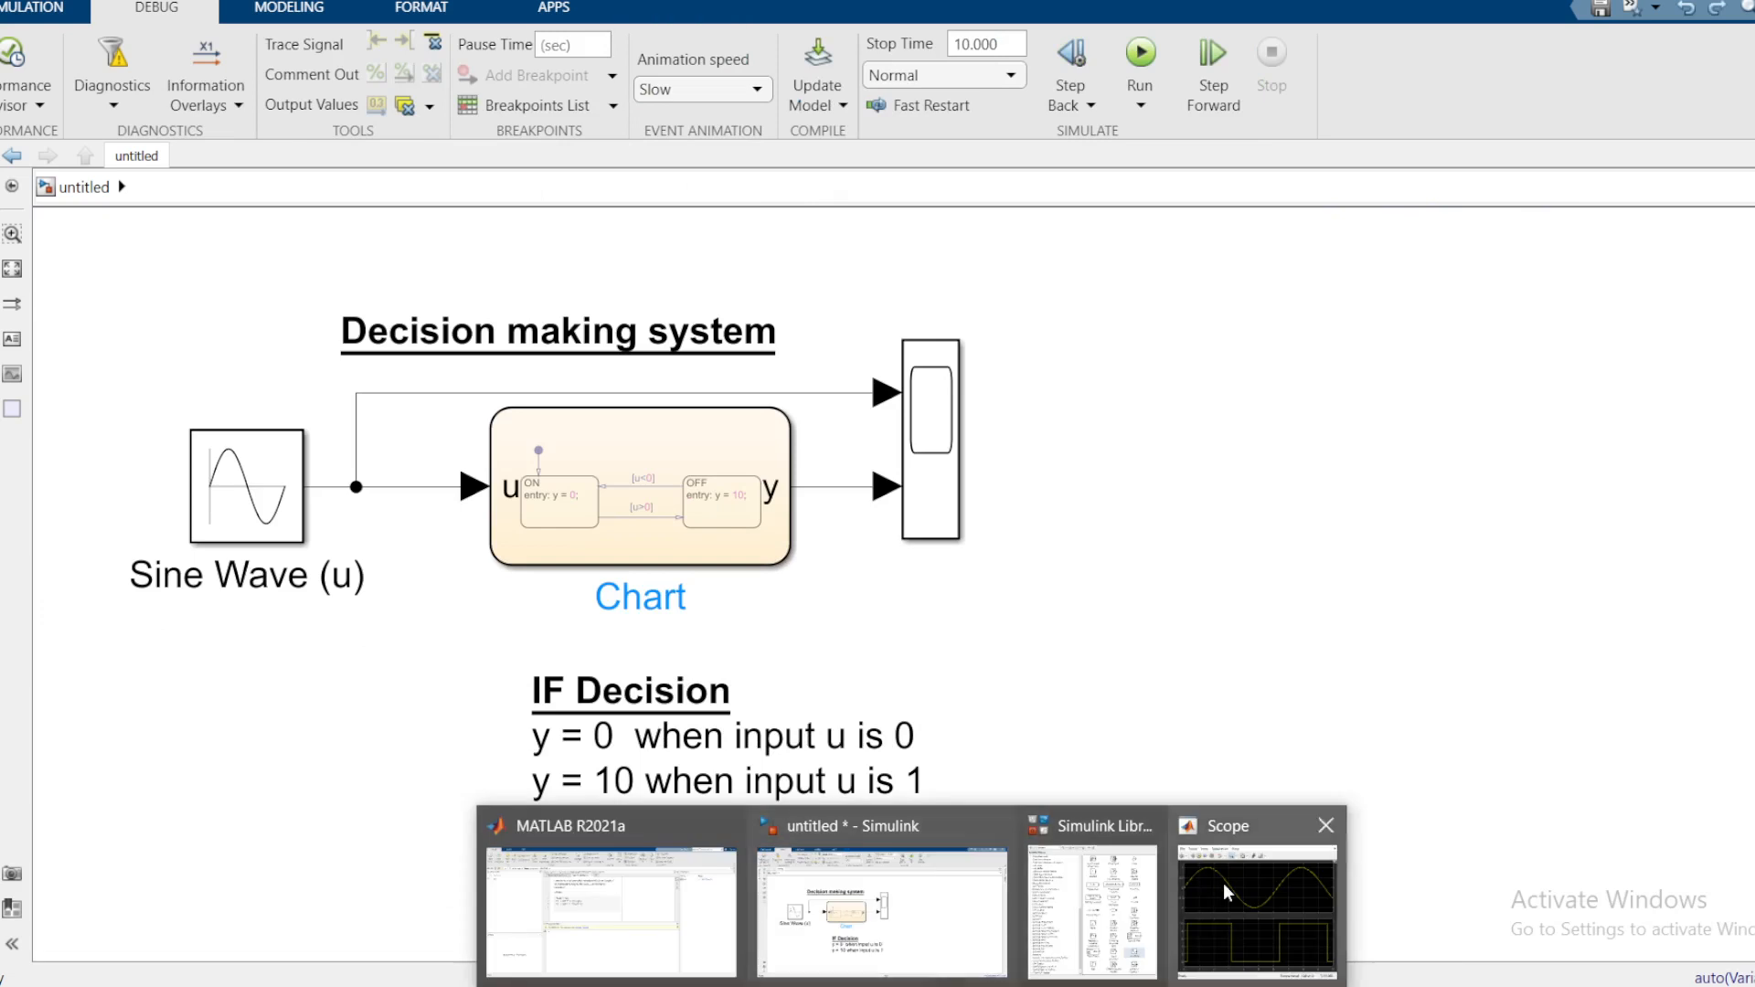
pyautogui.click(1228, 891)
pyautogui.moveTo(1132, 320); pyautogui.dragTo(1121, 282)
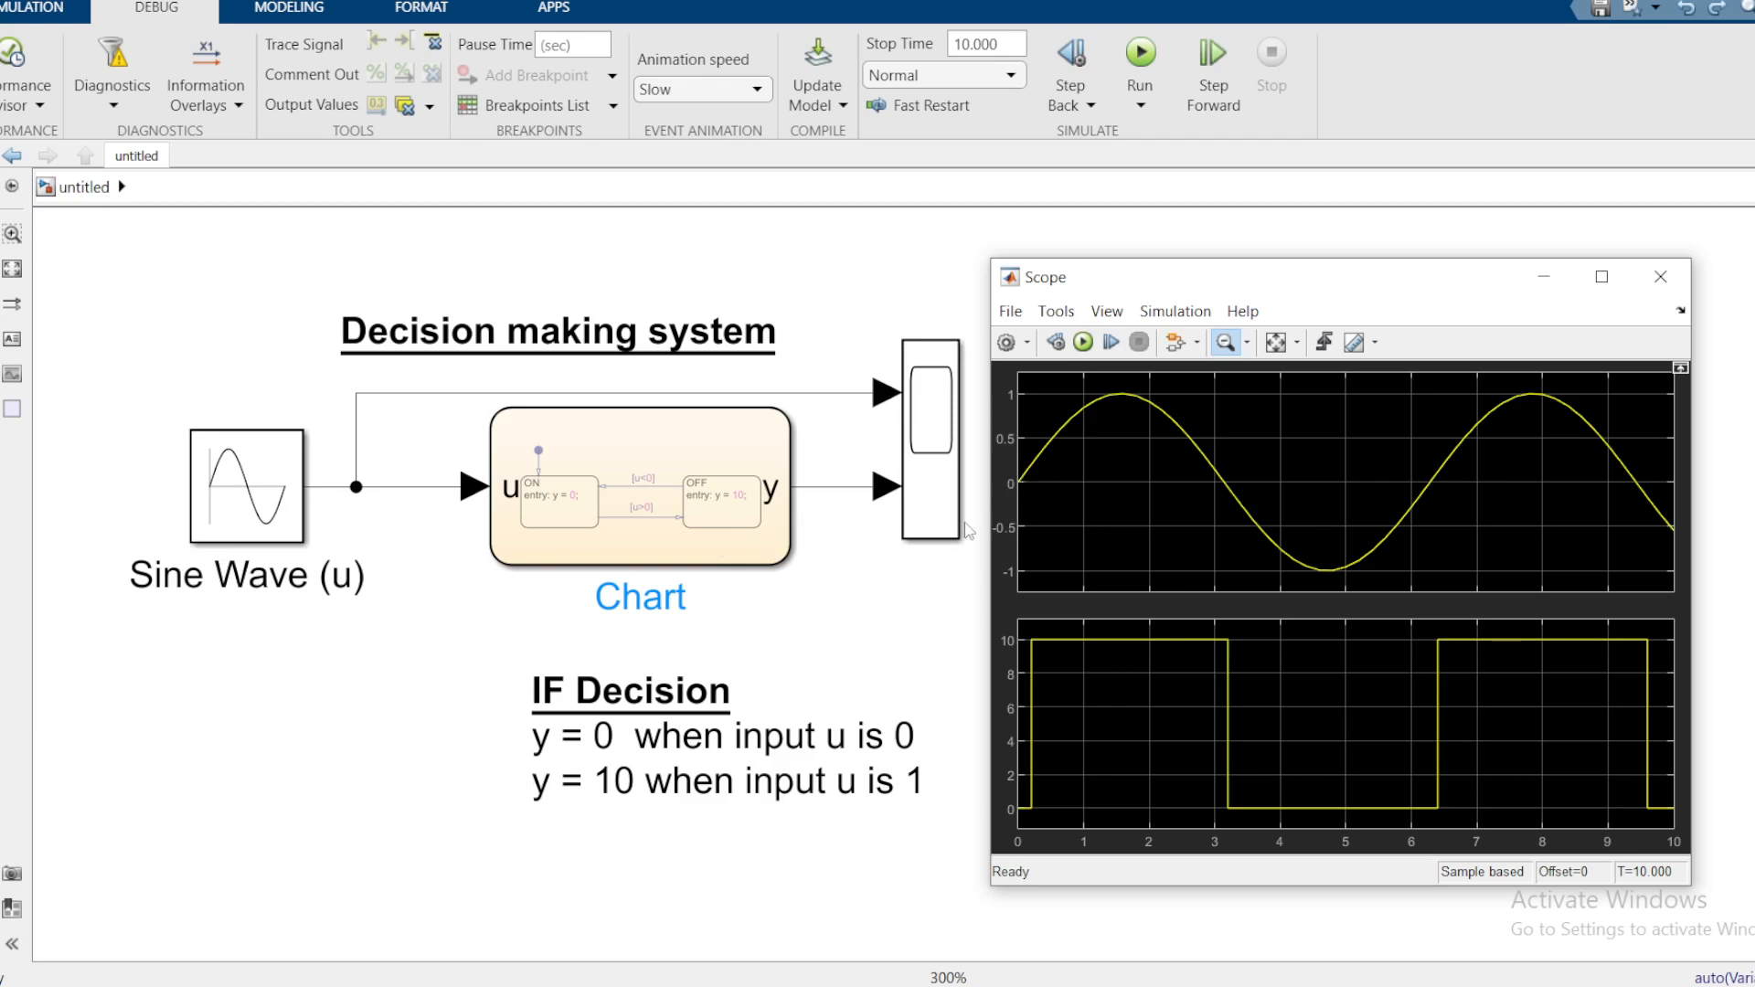
# Step: Select the Chart block and IF Decision note, then minimize the Scope window
pyautogui.click(660, 484)
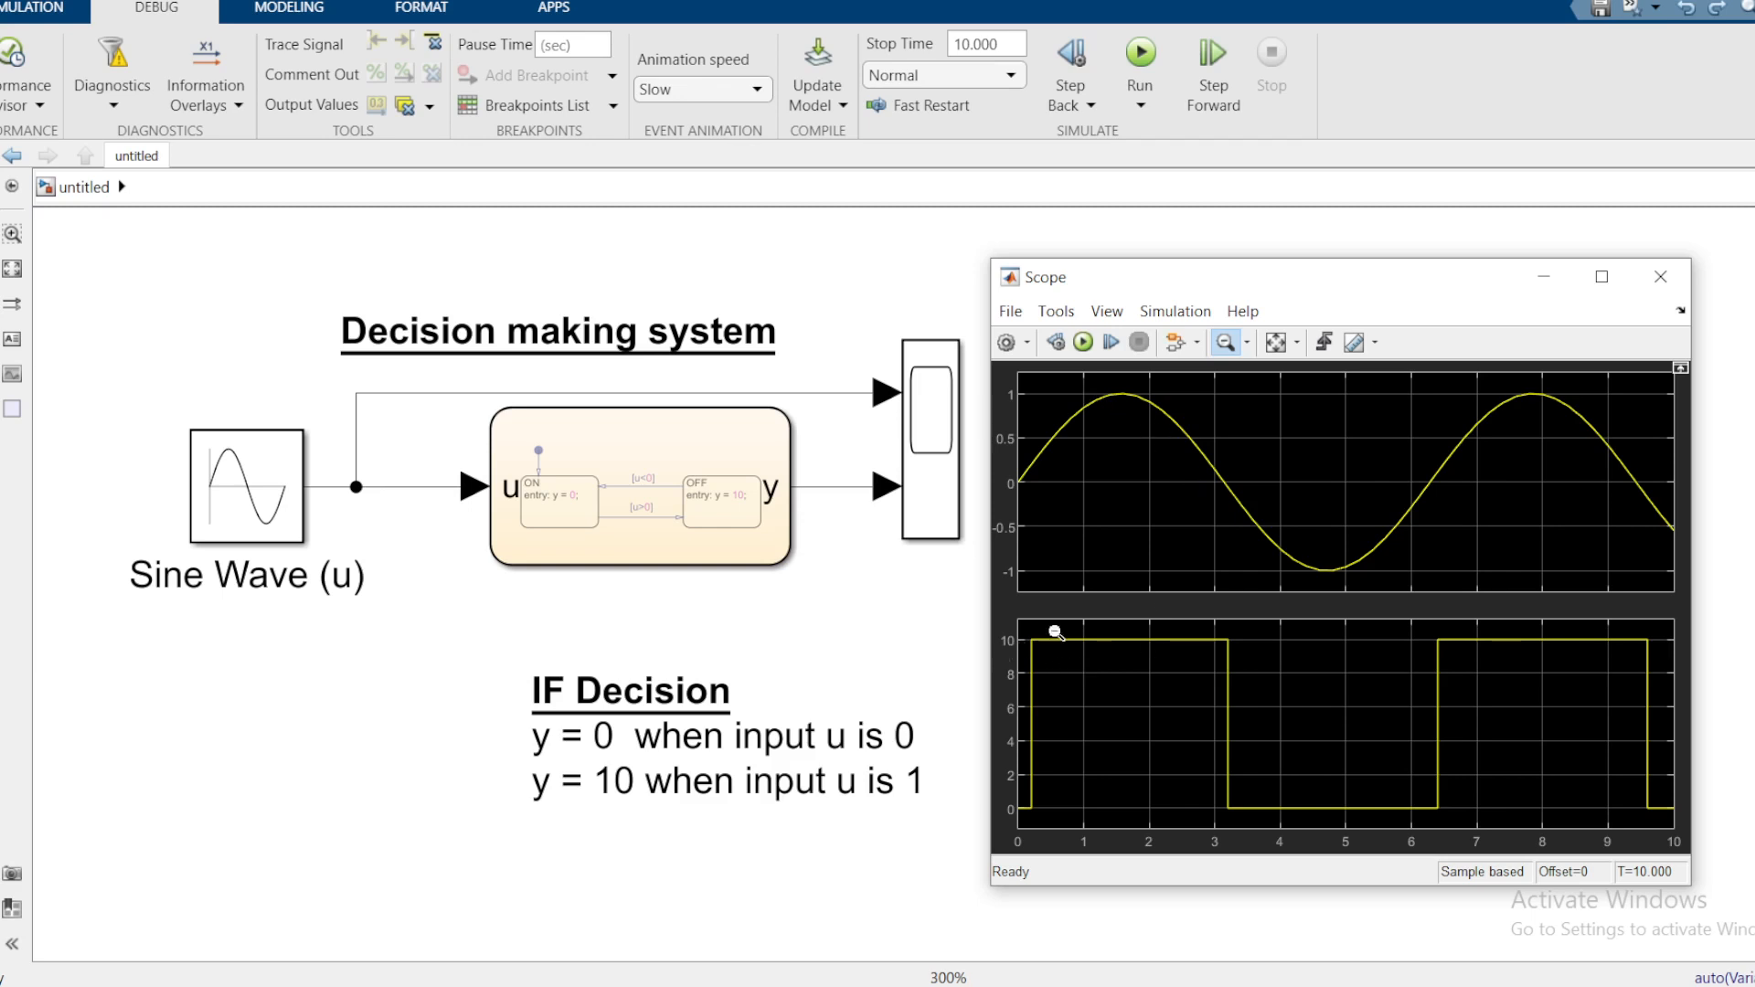
pyautogui.click(698, 523)
pyautogui.click(658, 506)
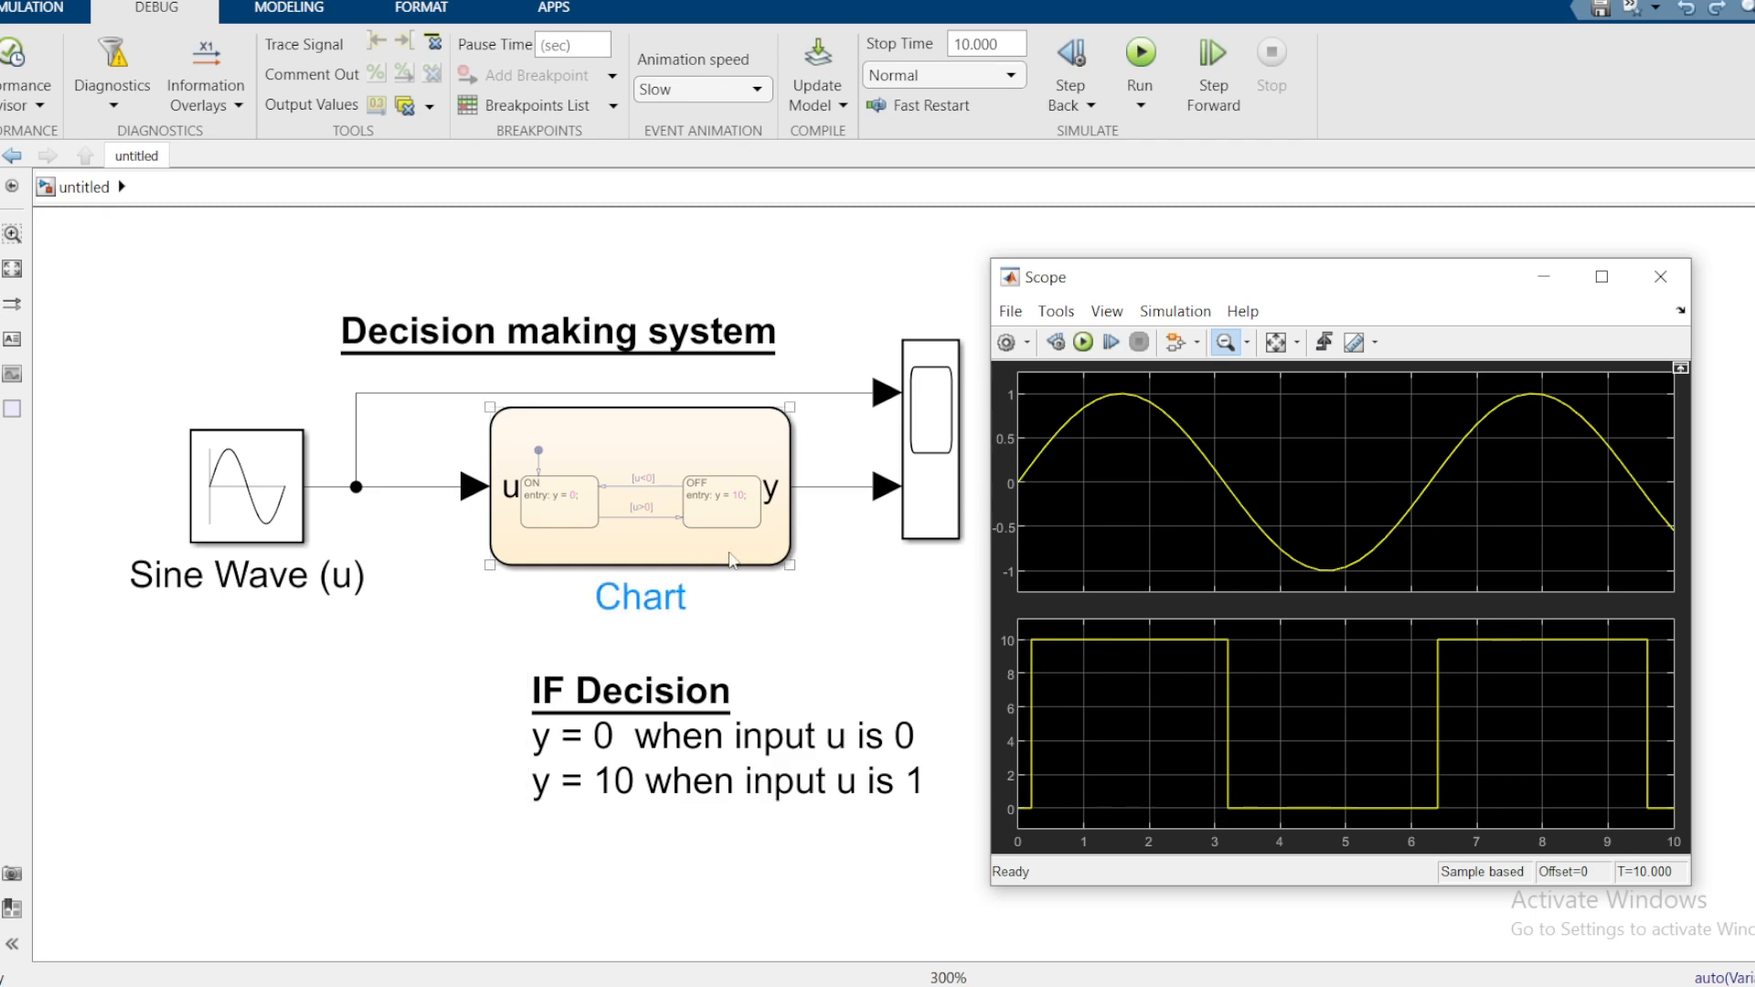
pyautogui.click(585, 738)
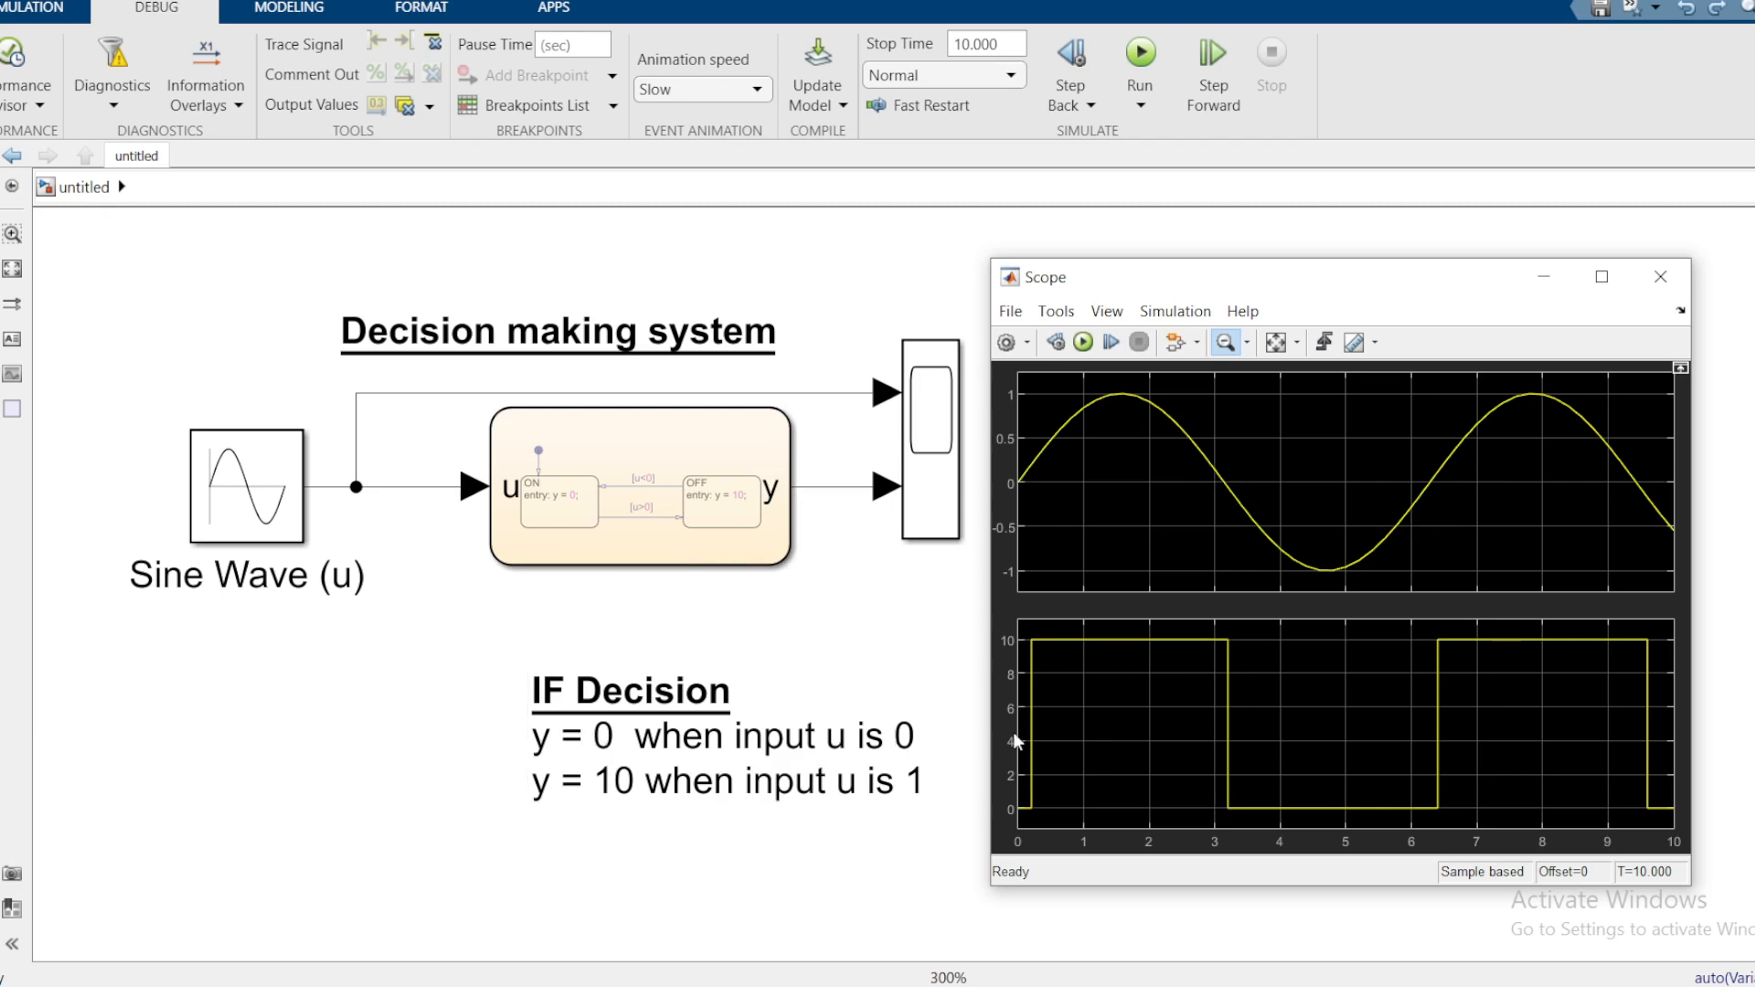
pyautogui.click(676, 649)
pyautogui.click(568, 521)
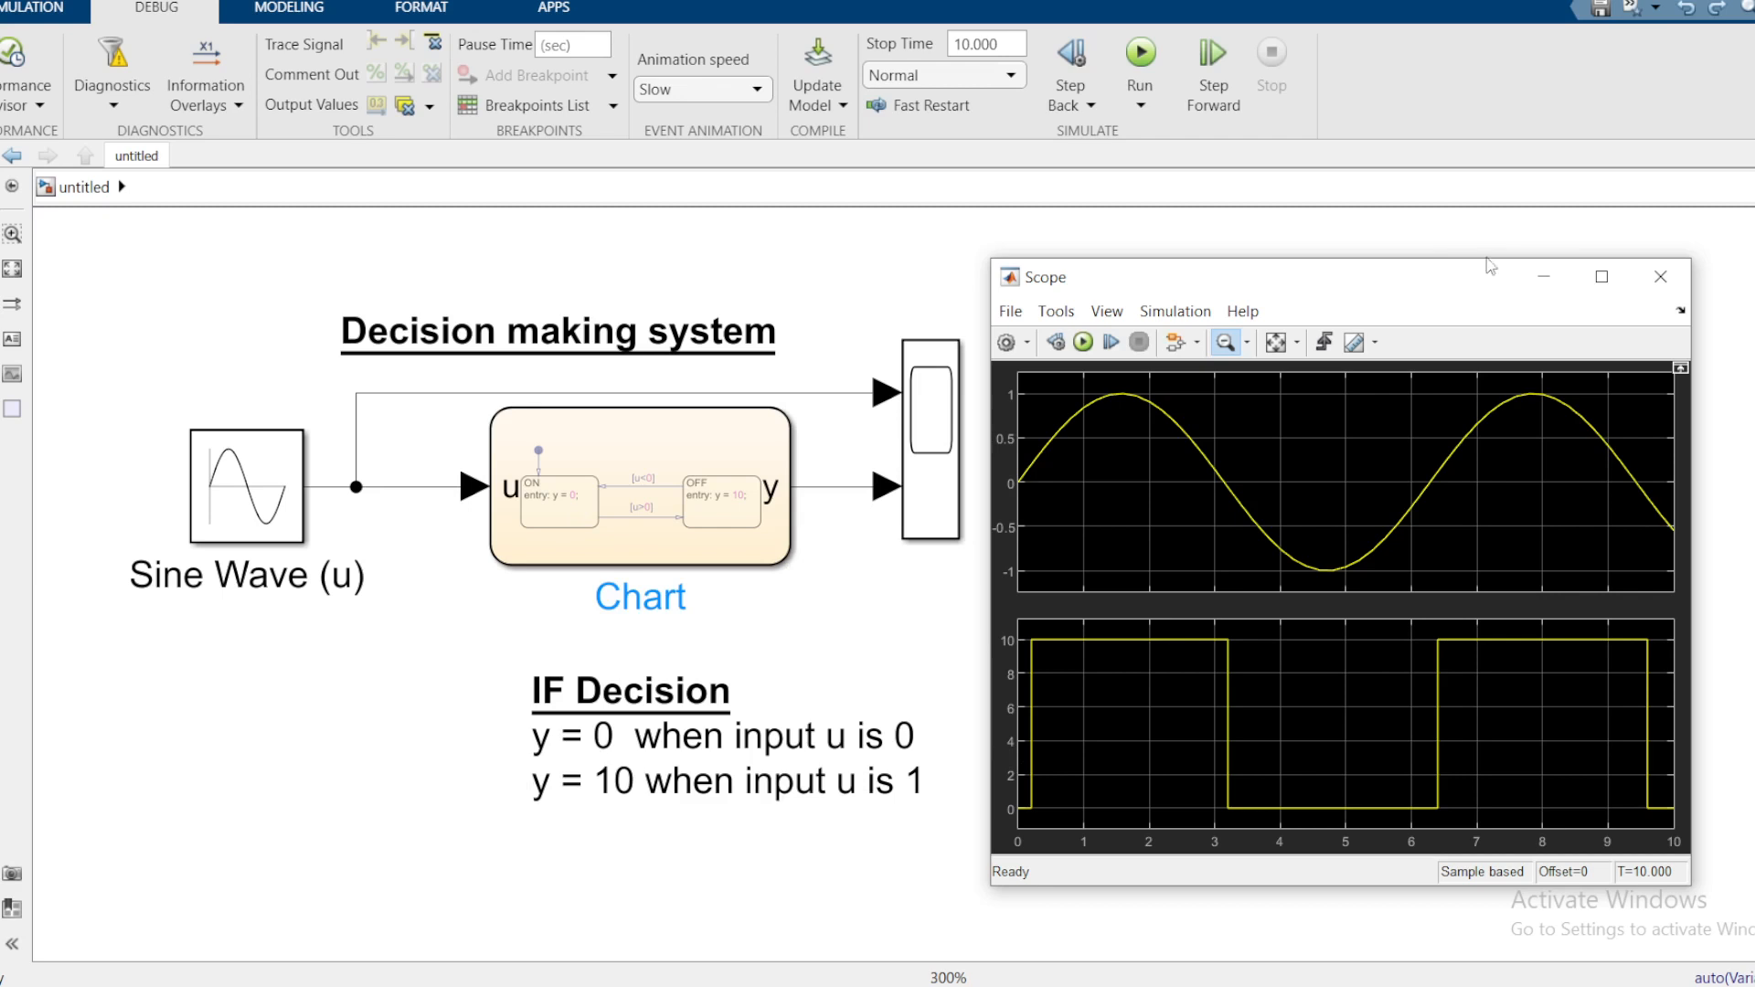
pyautogui.click(1544, 276)
# Step: Change the chart's ON state entry action to y = 5
pyautogui.doubleClick(705, 493)
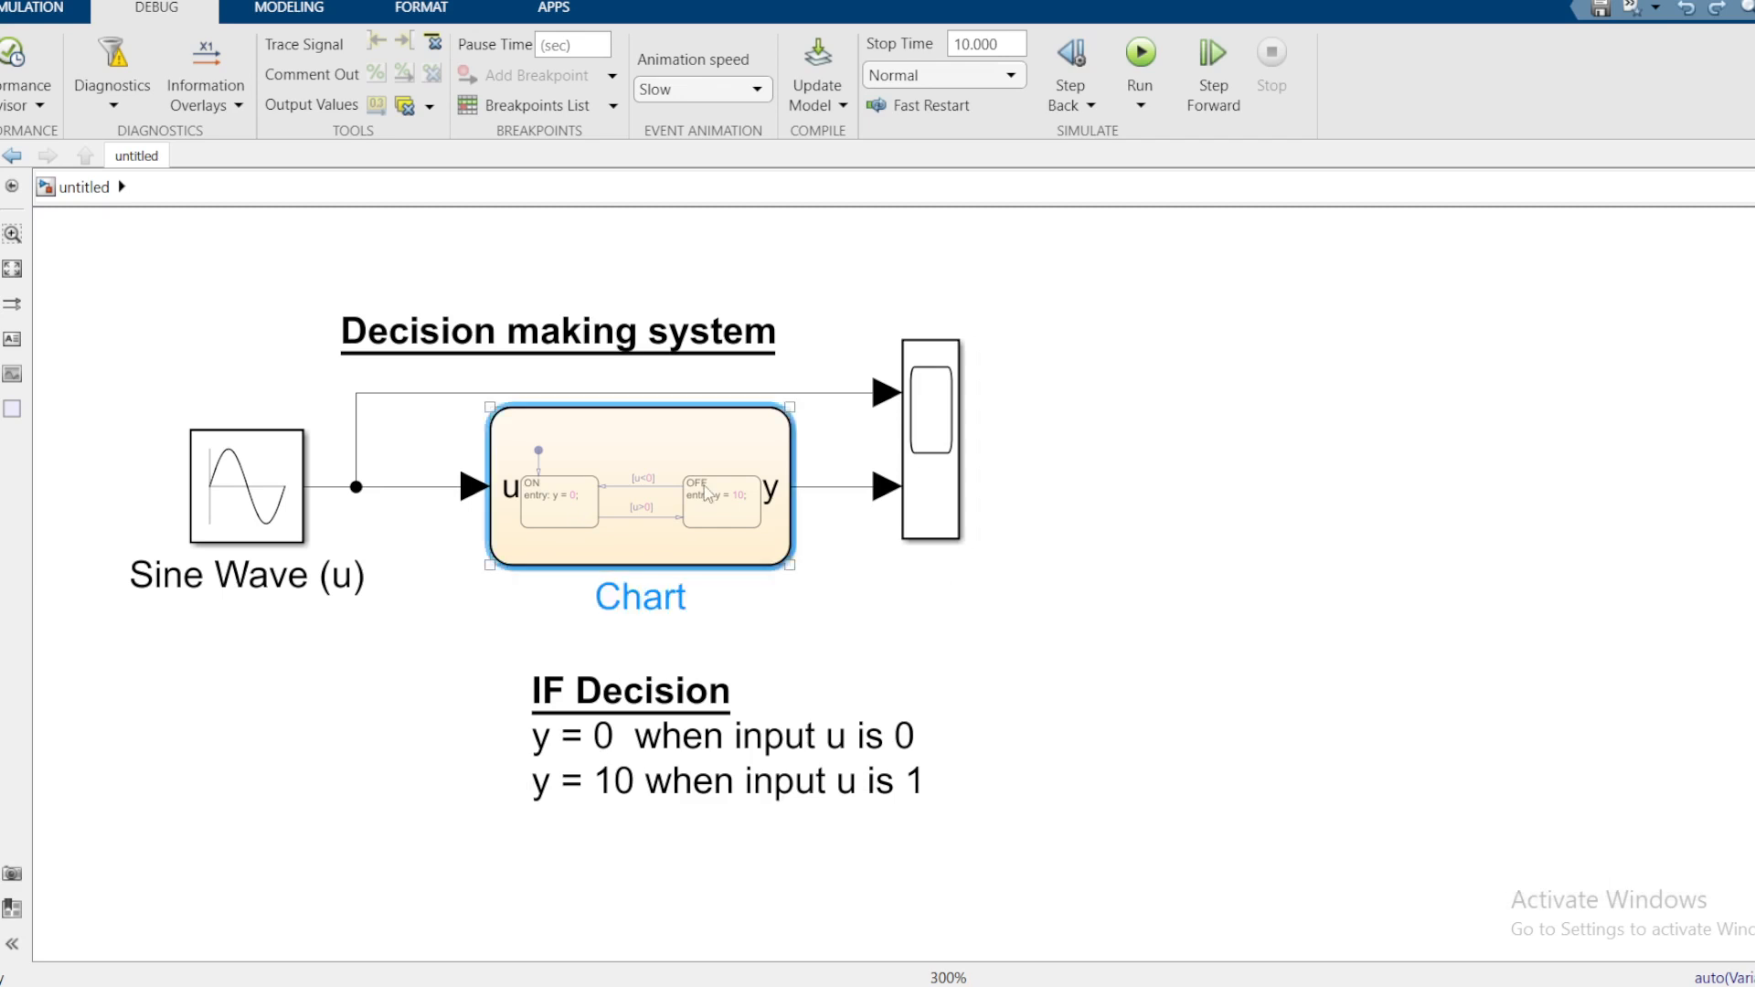
pyautogui.click(666, 627)
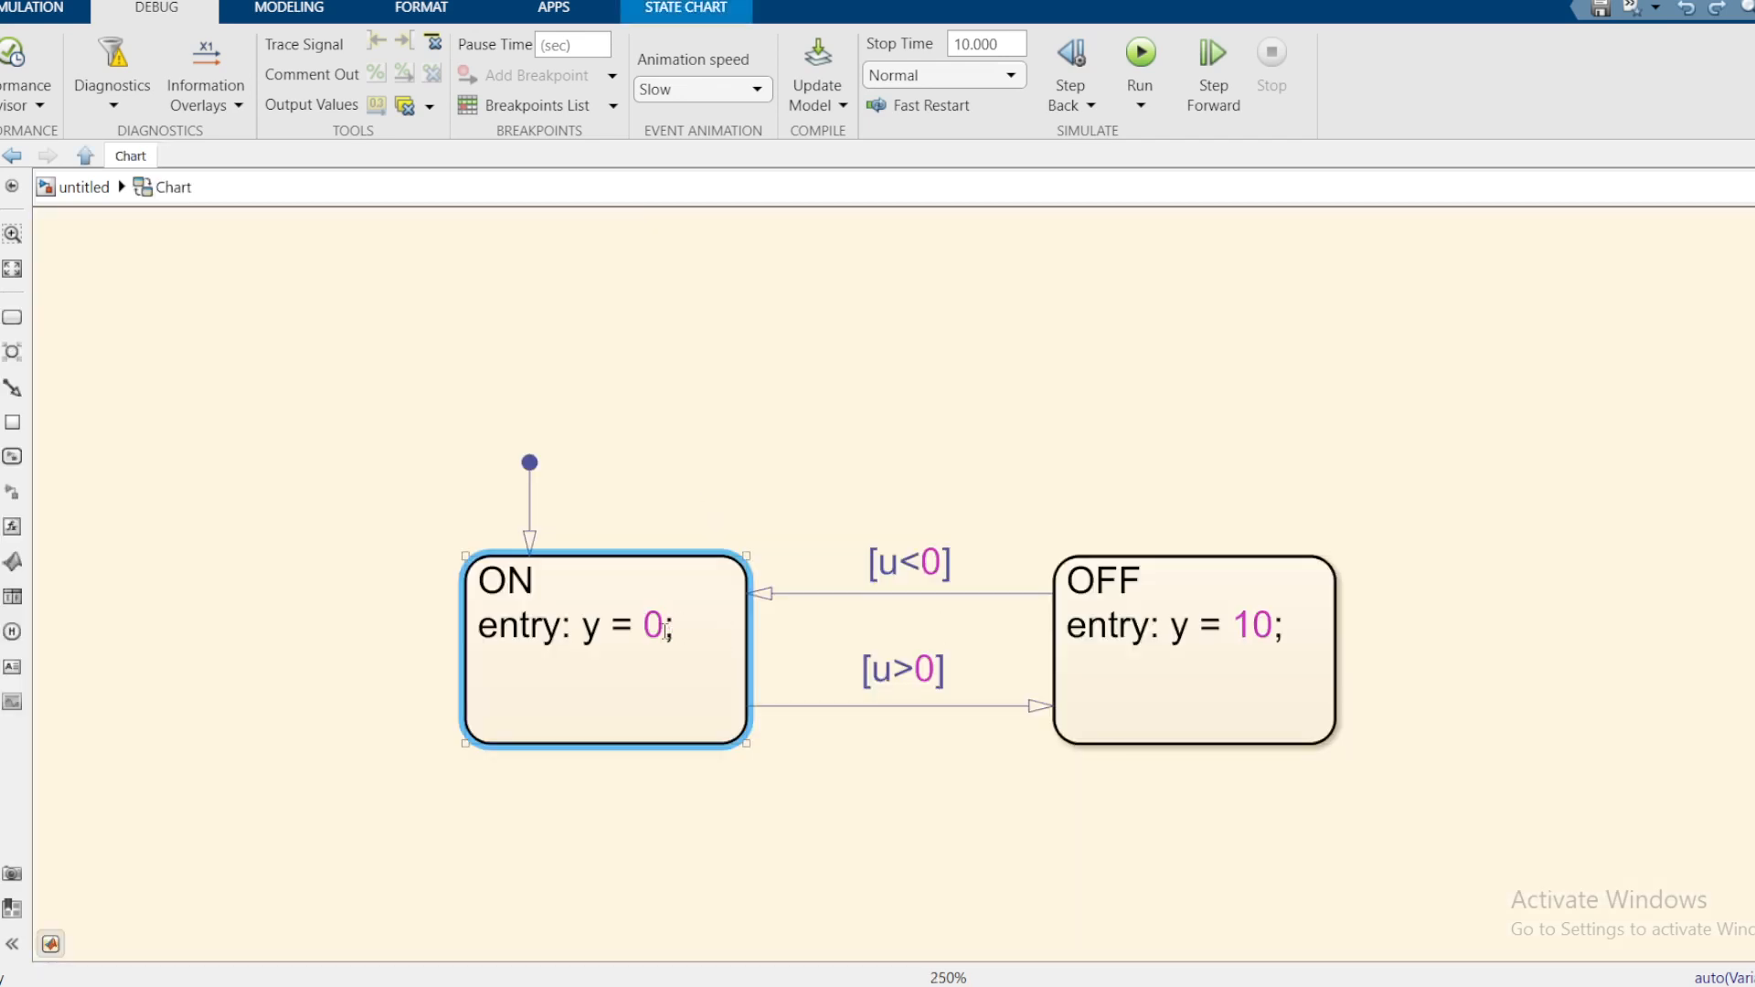
pyautogui.write('5')
# Step: Update the IF Decision note's first rule to y = 5 and run the simulation
pyautogui.click(83, 187)
pyautogui.click(574, 721)
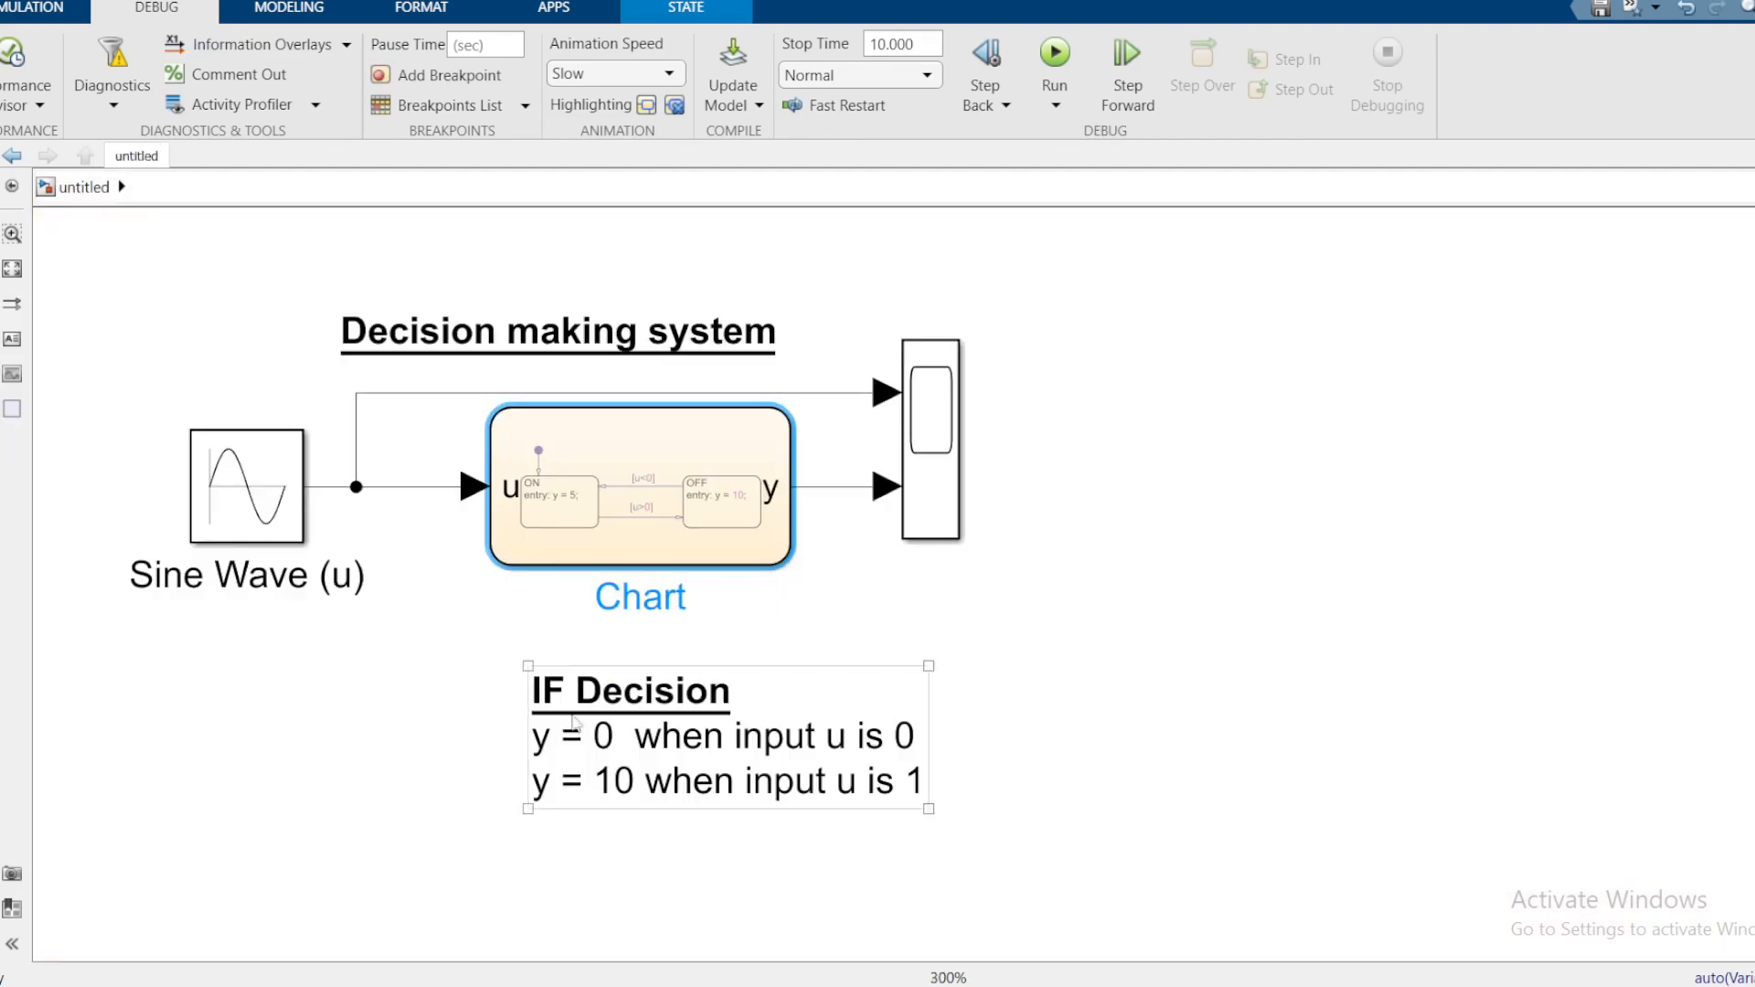
pyautogui.click(600, 742)
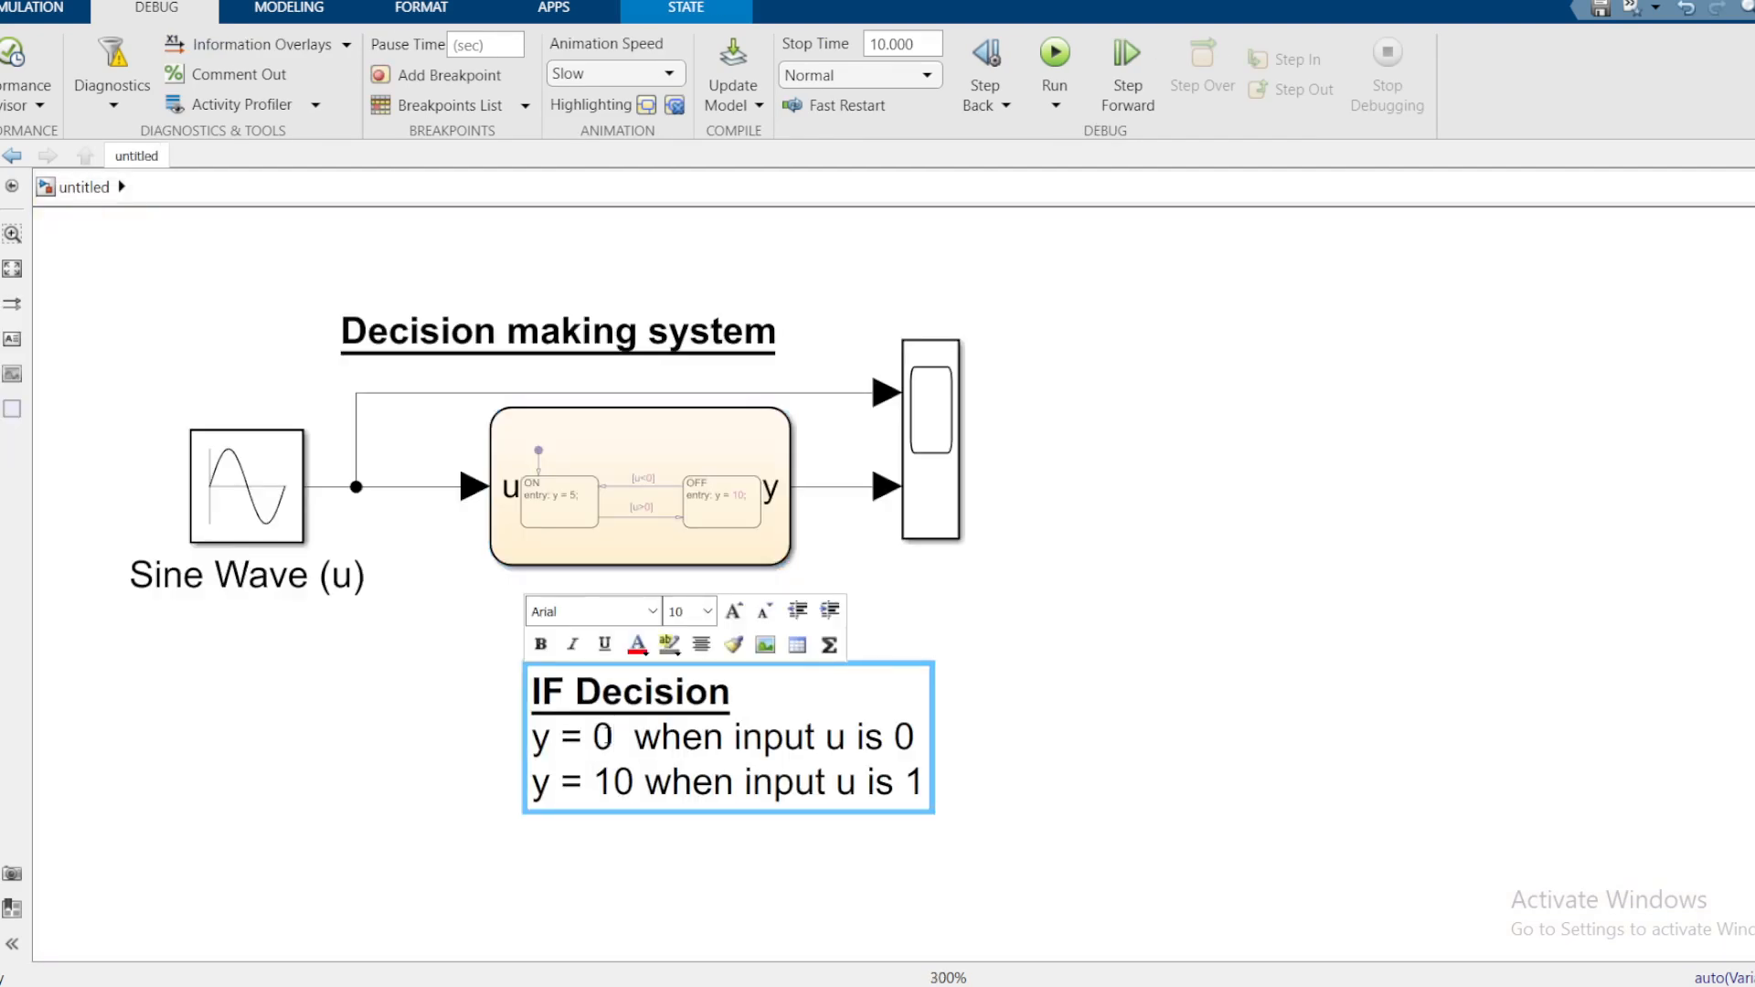
pyautogui.press('BackSpace')
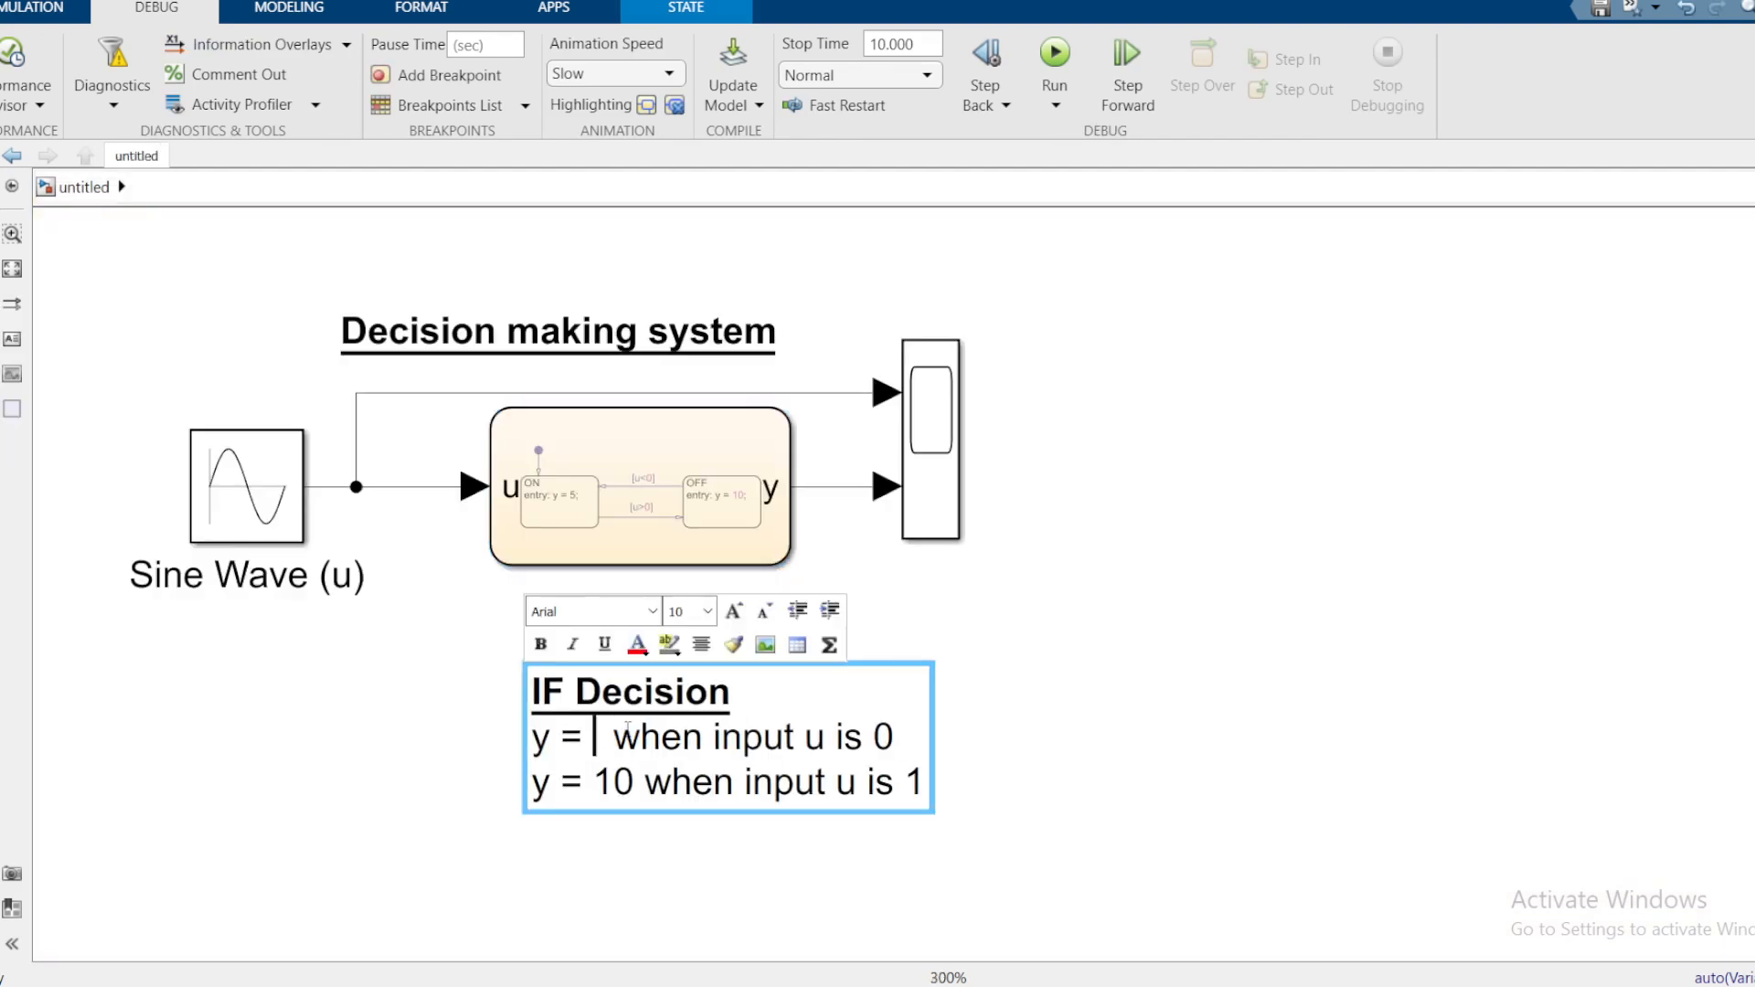
pyautogui.write('5')
pyautogui.click(1065, 637)
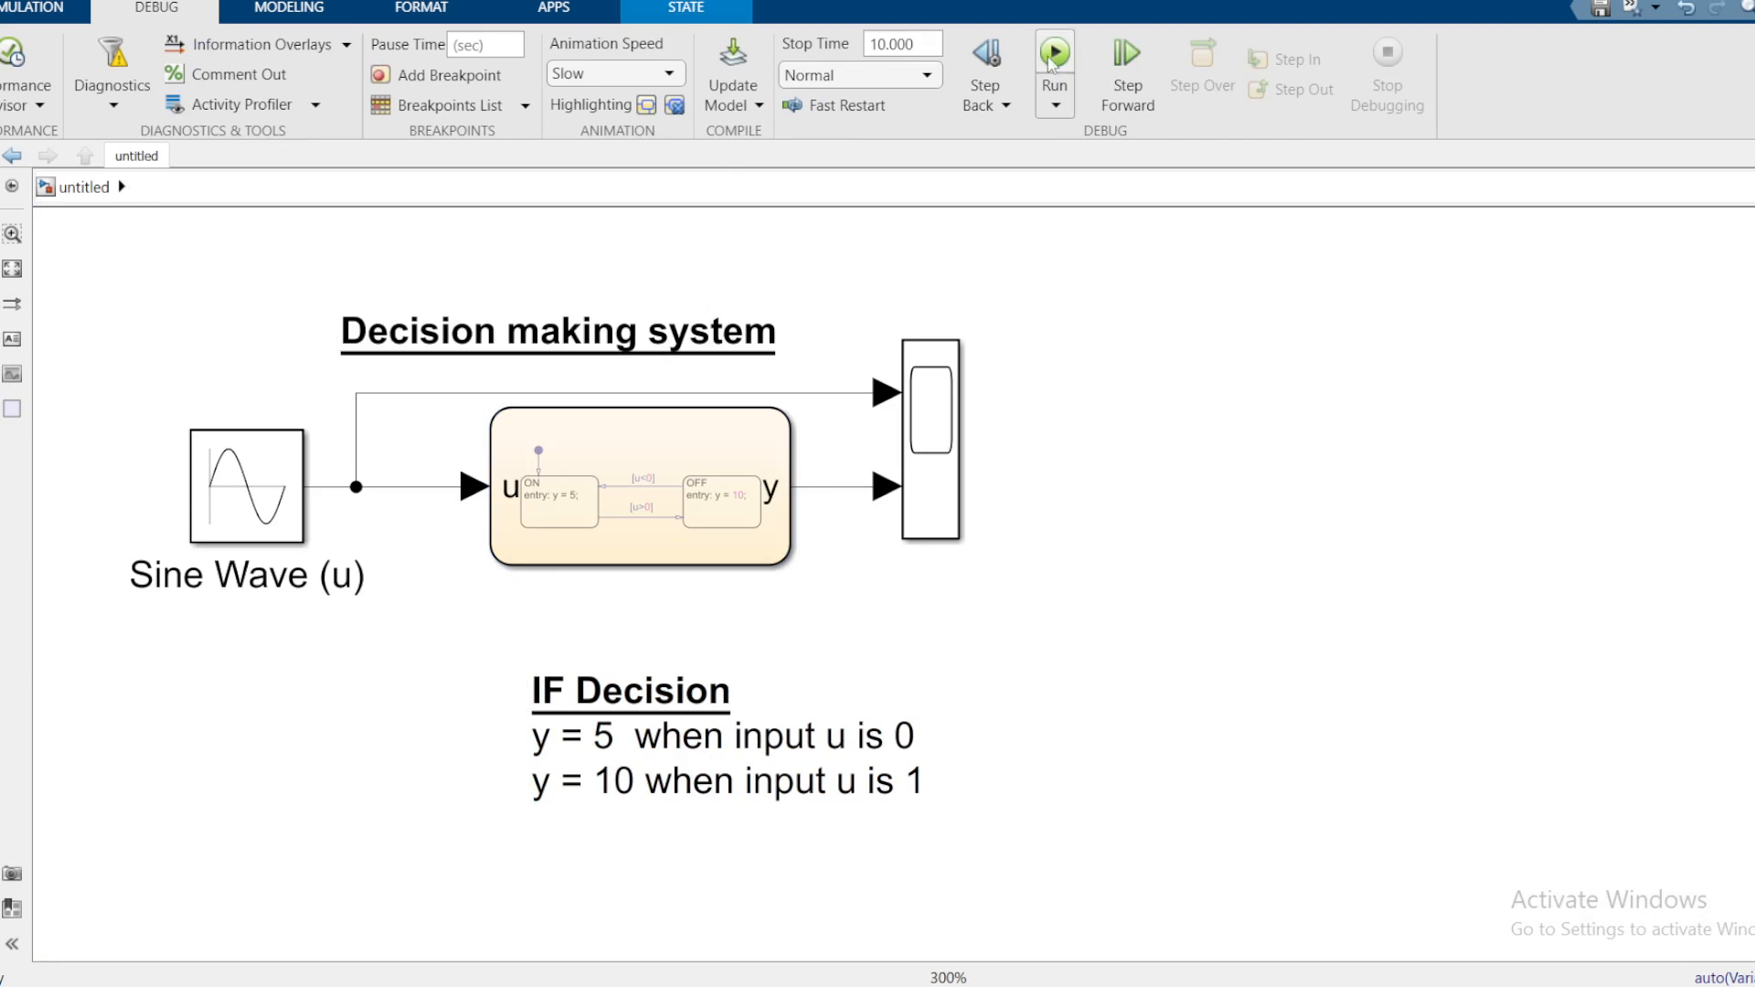
# Step: Set the event animation speed to Fast
pyautogui.moveTo(1182, 903)
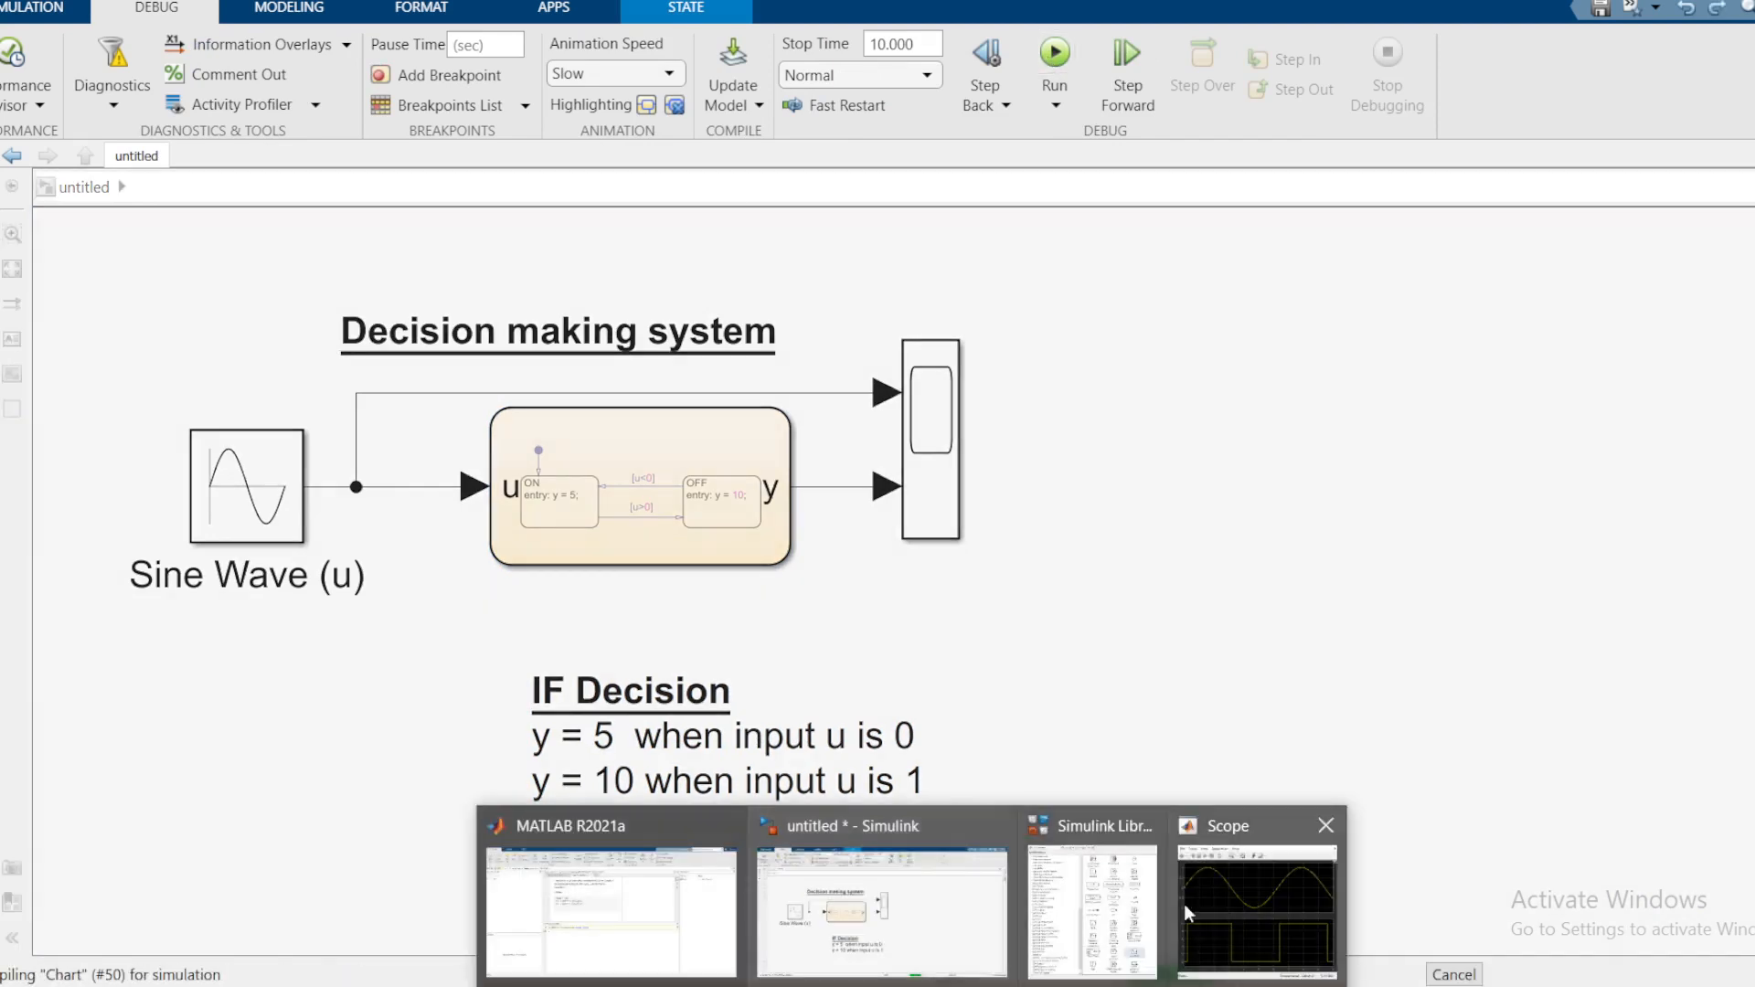
pyautogui.click(1255, 885)
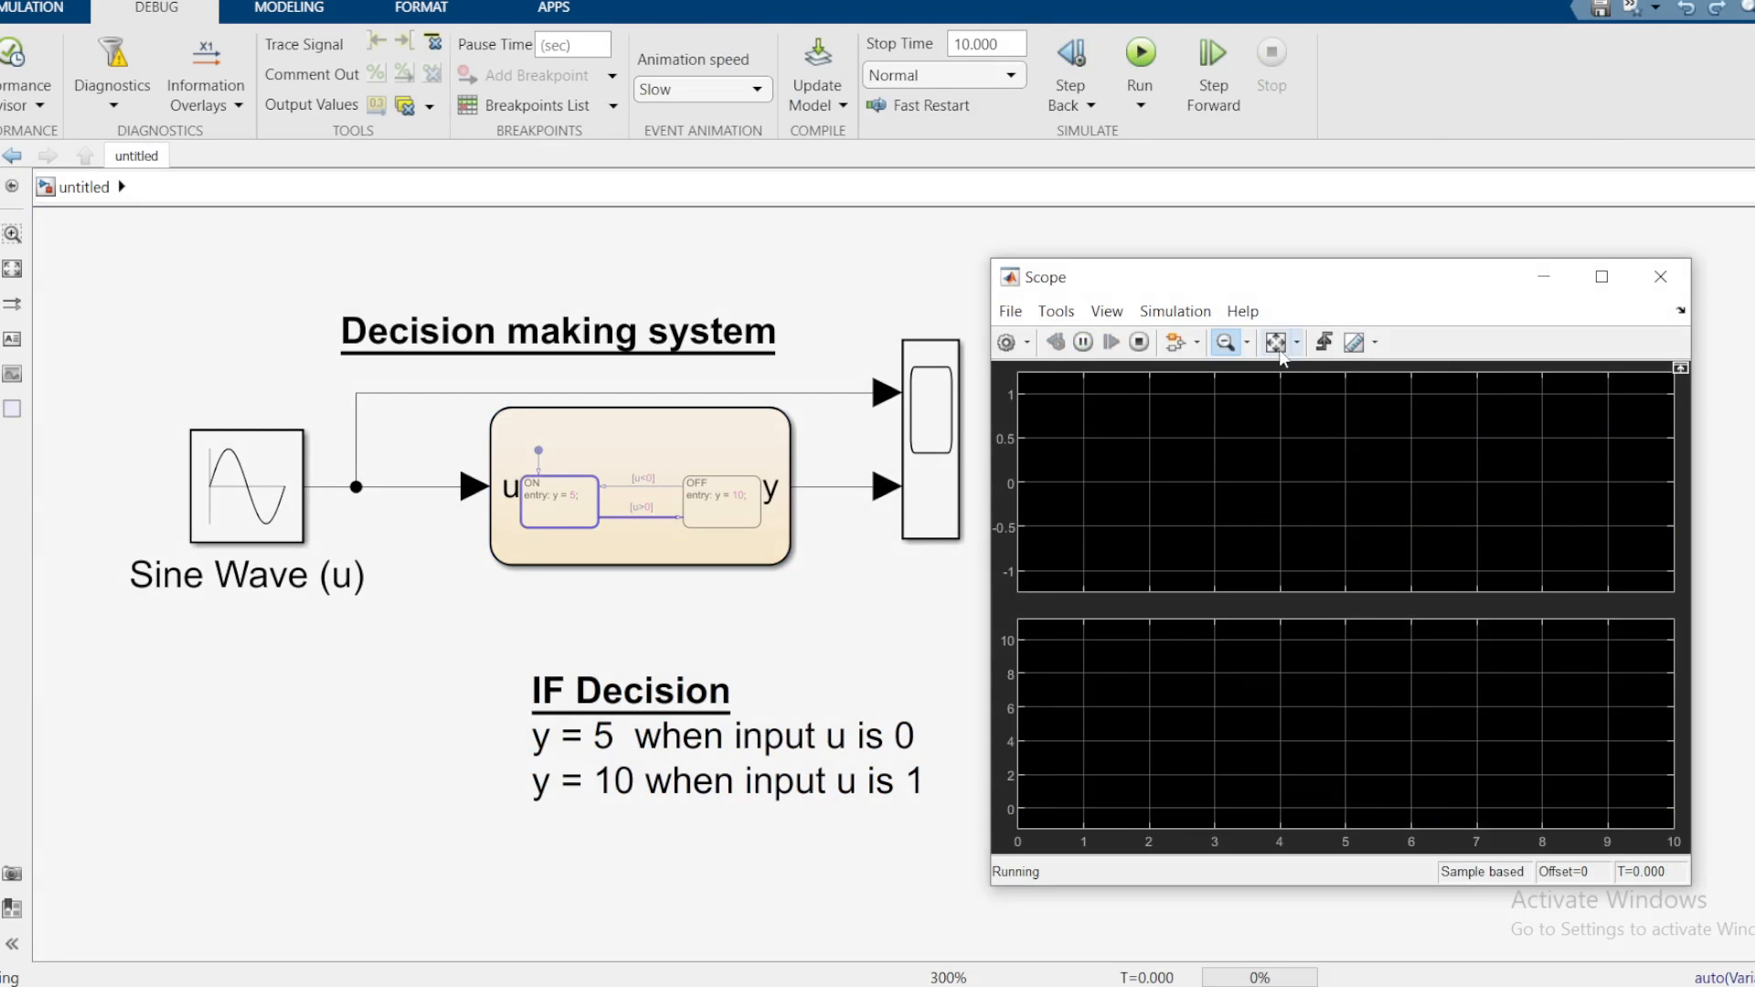
pyautogui.click(703, 91)
pyautogui.click(672, 123)
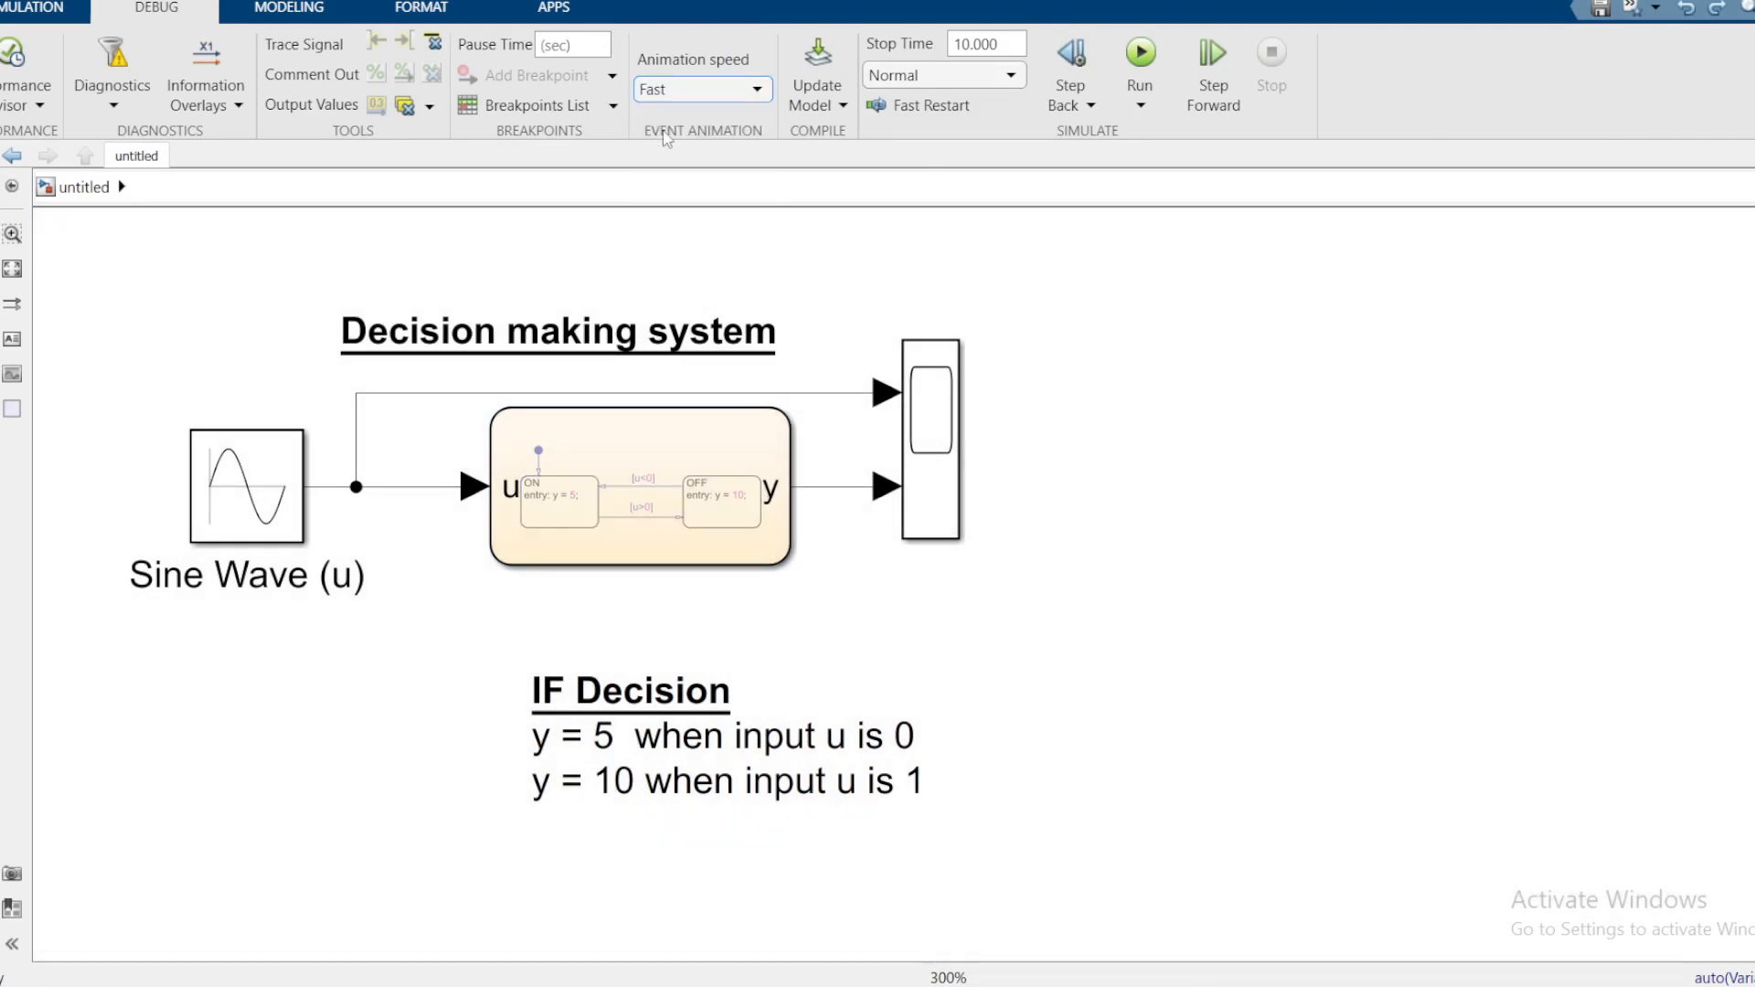
# Step: View the Scope traces switching between 5 and 10, then reselect the chart block
pyautogui.moveTo(841, 914)
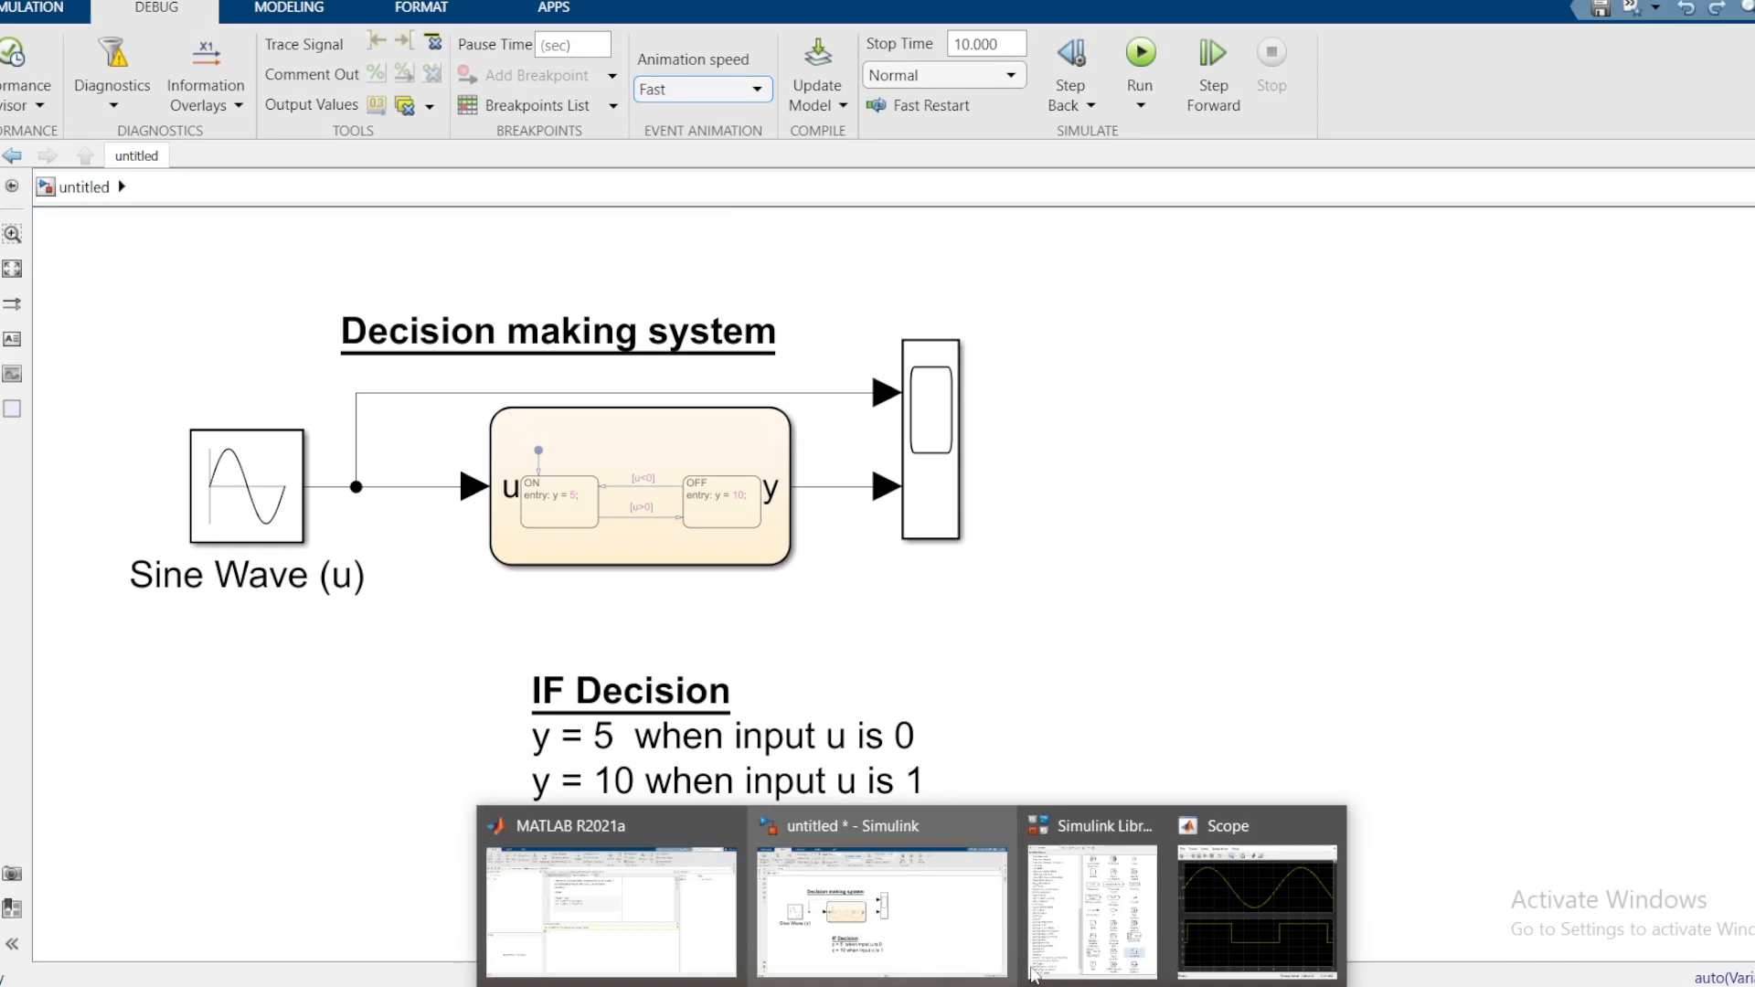
pyautogui.click(1238, 891)
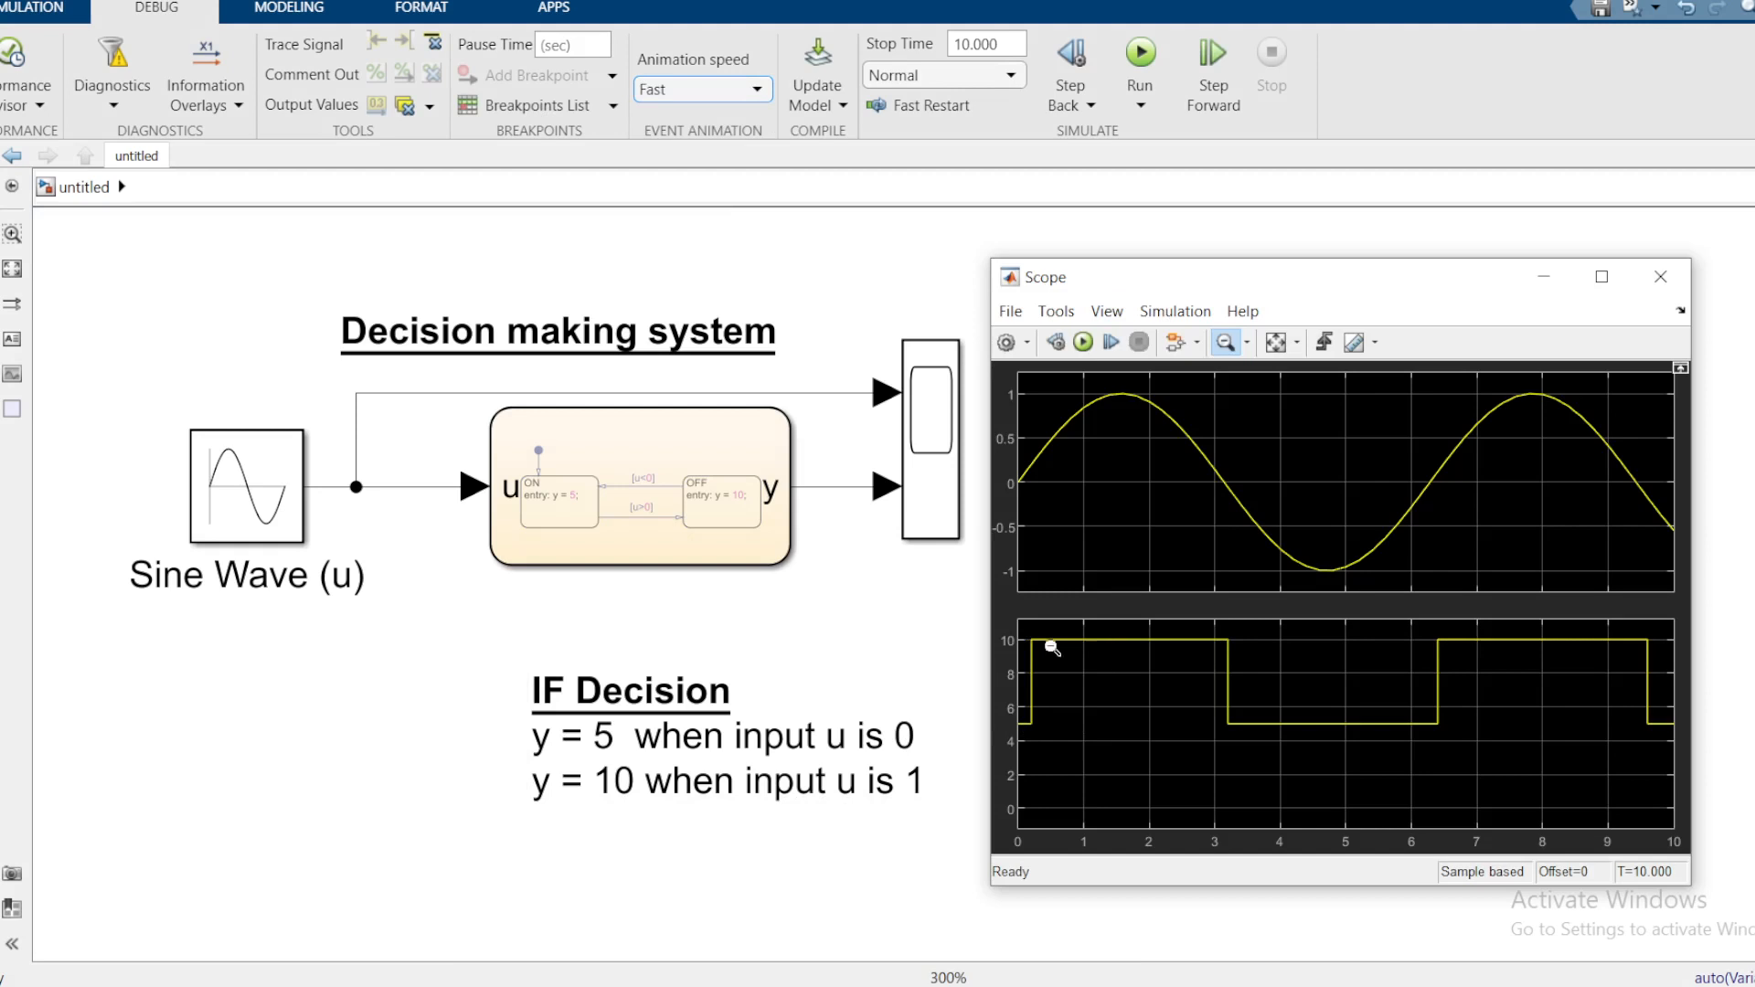
pyautogui.click(653, 532)
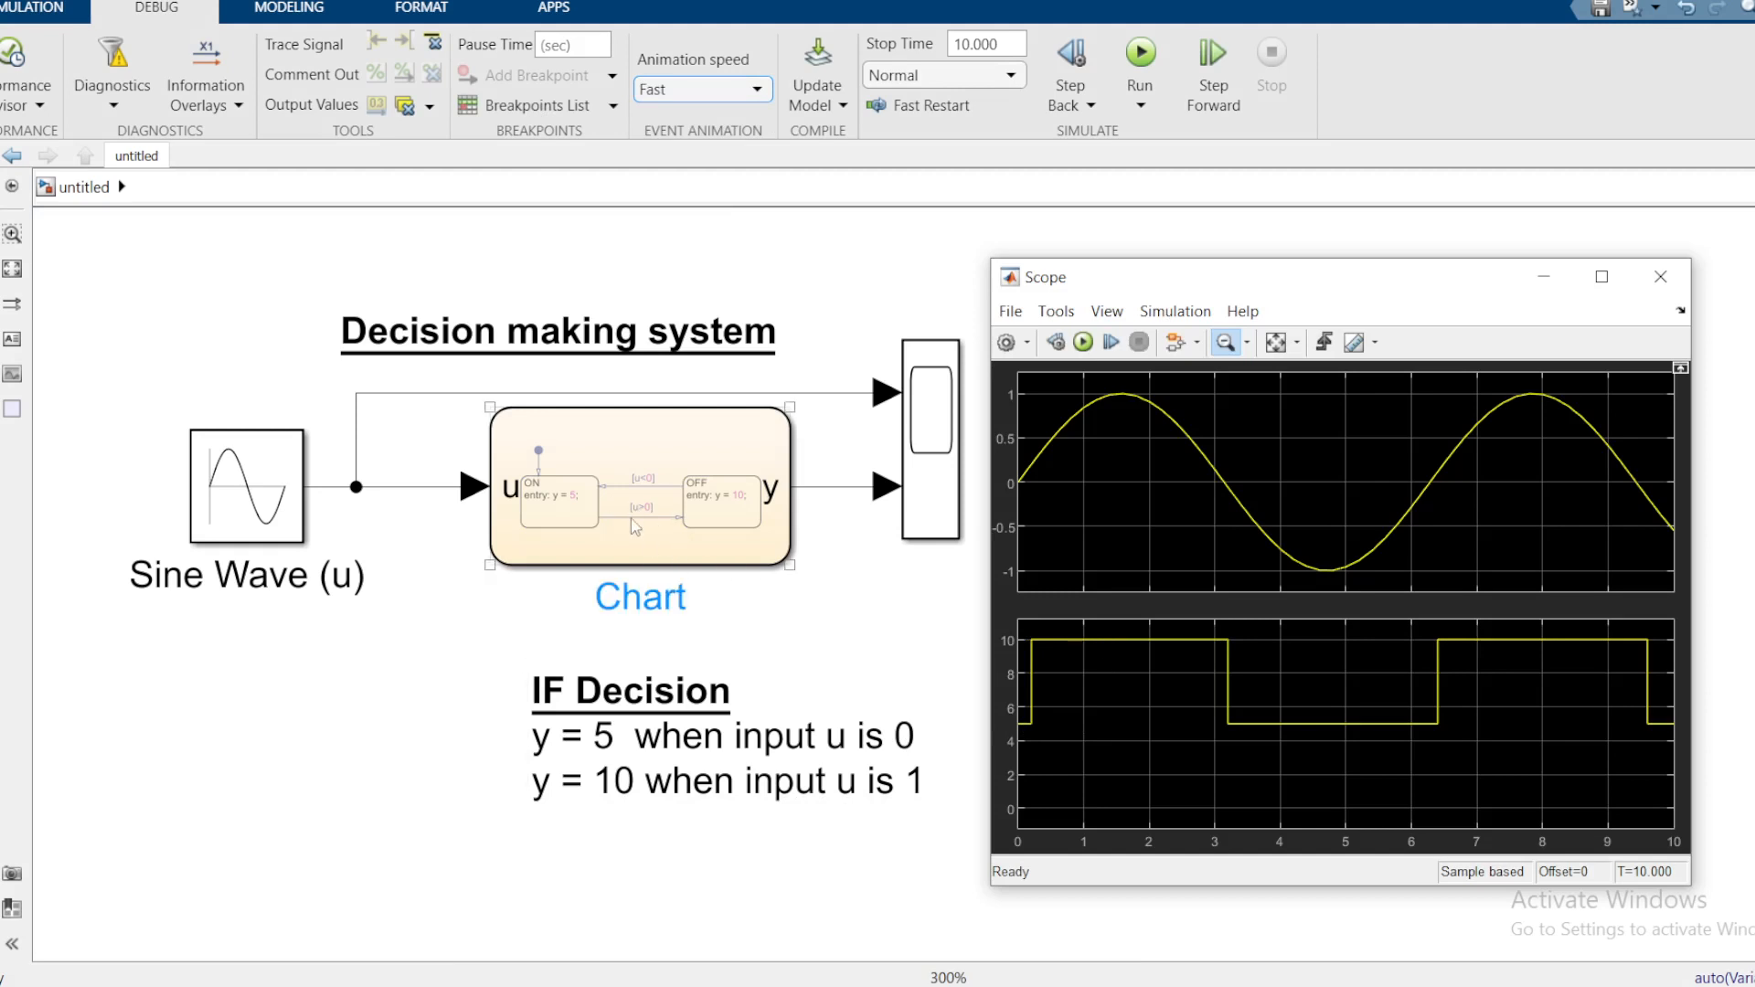
pyautogui.click(639, 780)
pyautogui.click(348, 605)
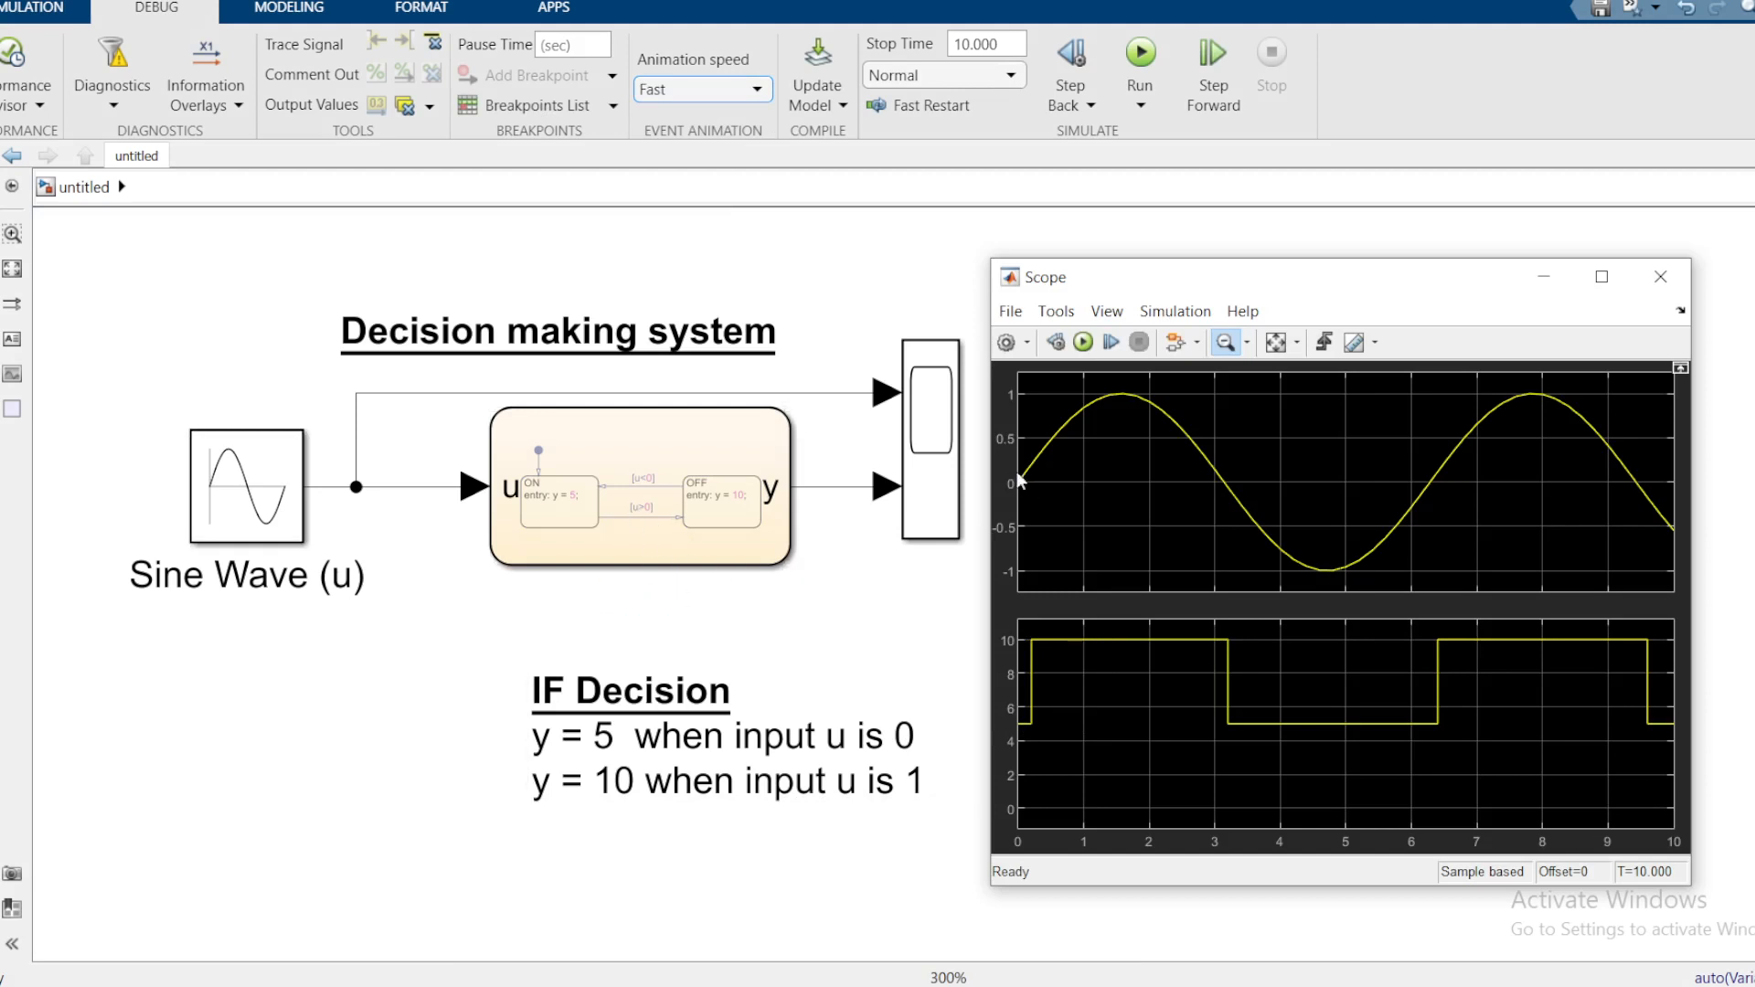
pyautogui.click(656, 498)
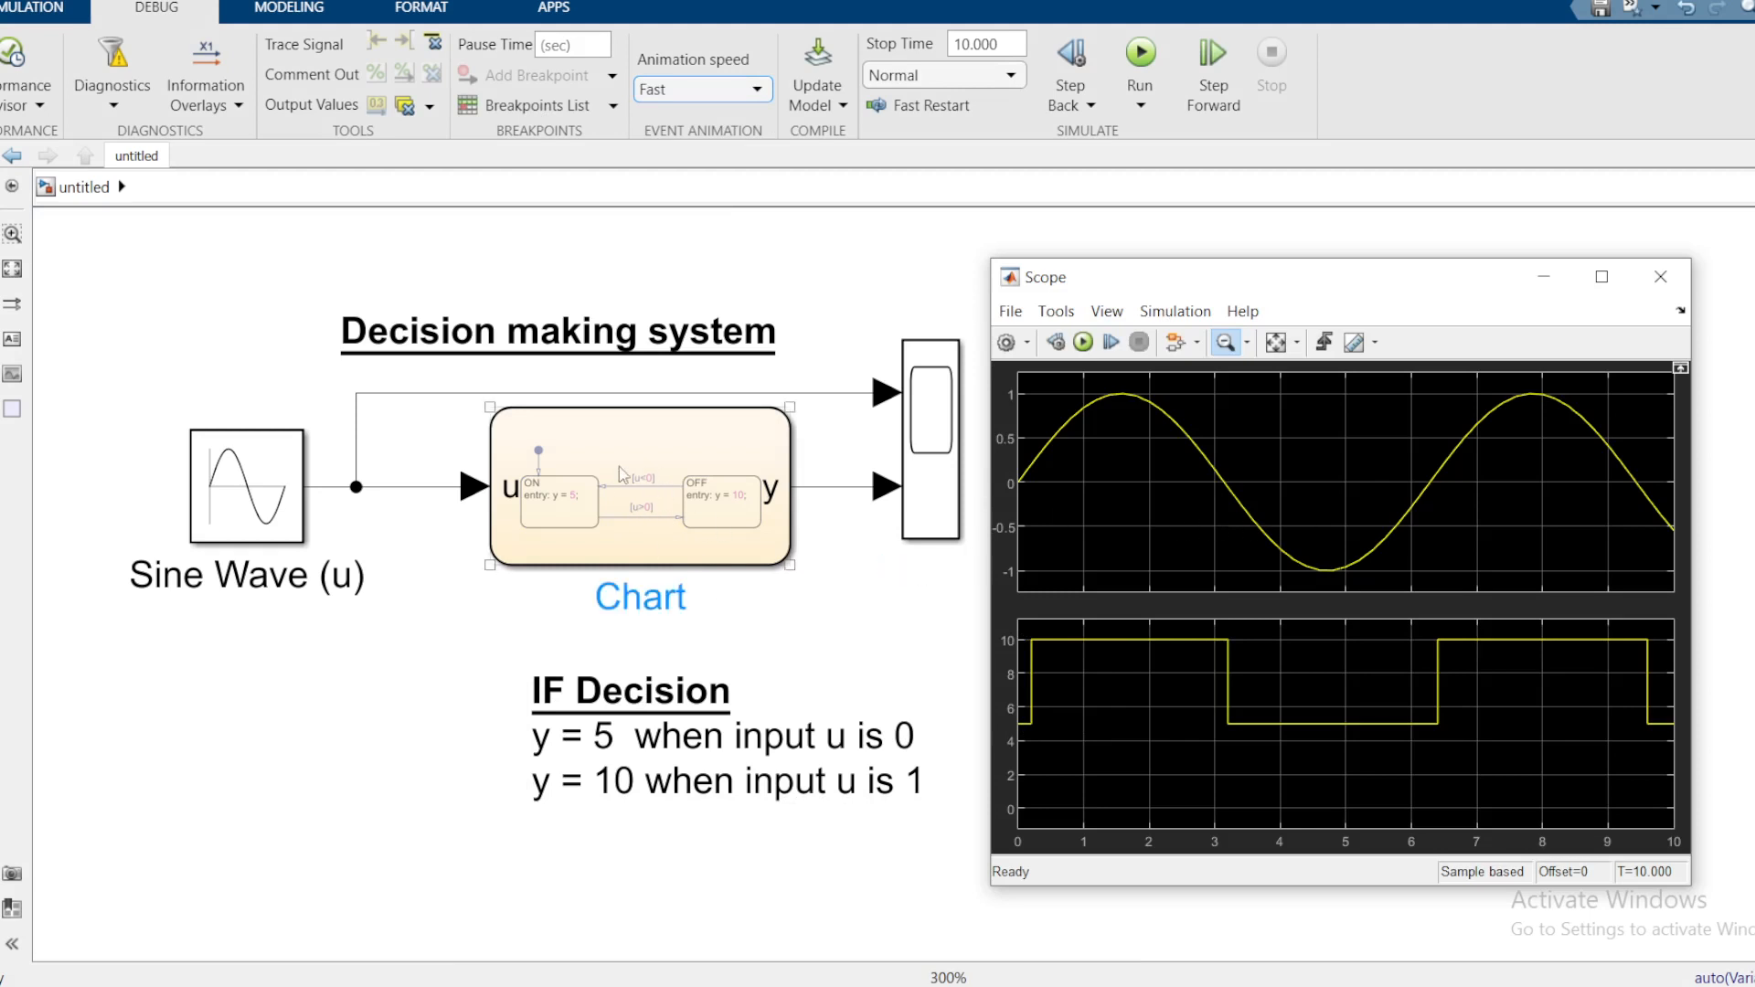
# Step: Open the chart to check its ON and OFF states, then return to the top-level model
pyautogui.doubleClick(682, 507)
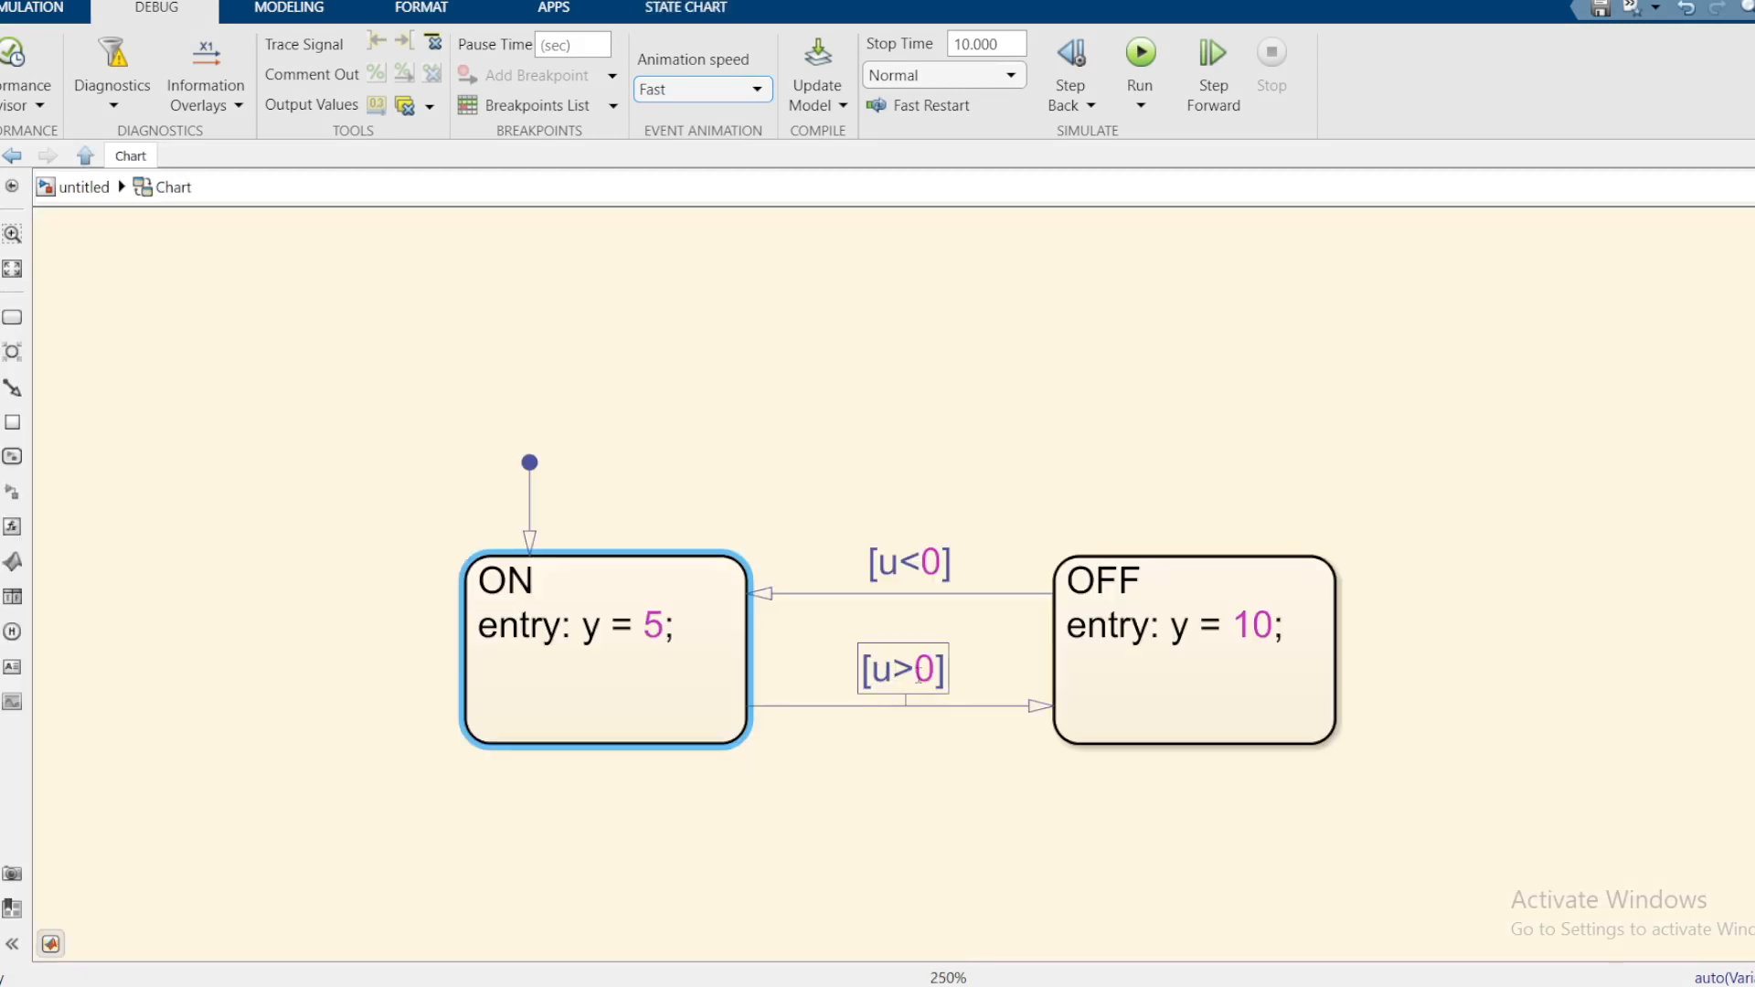
pyautogui.click(1261, 624)
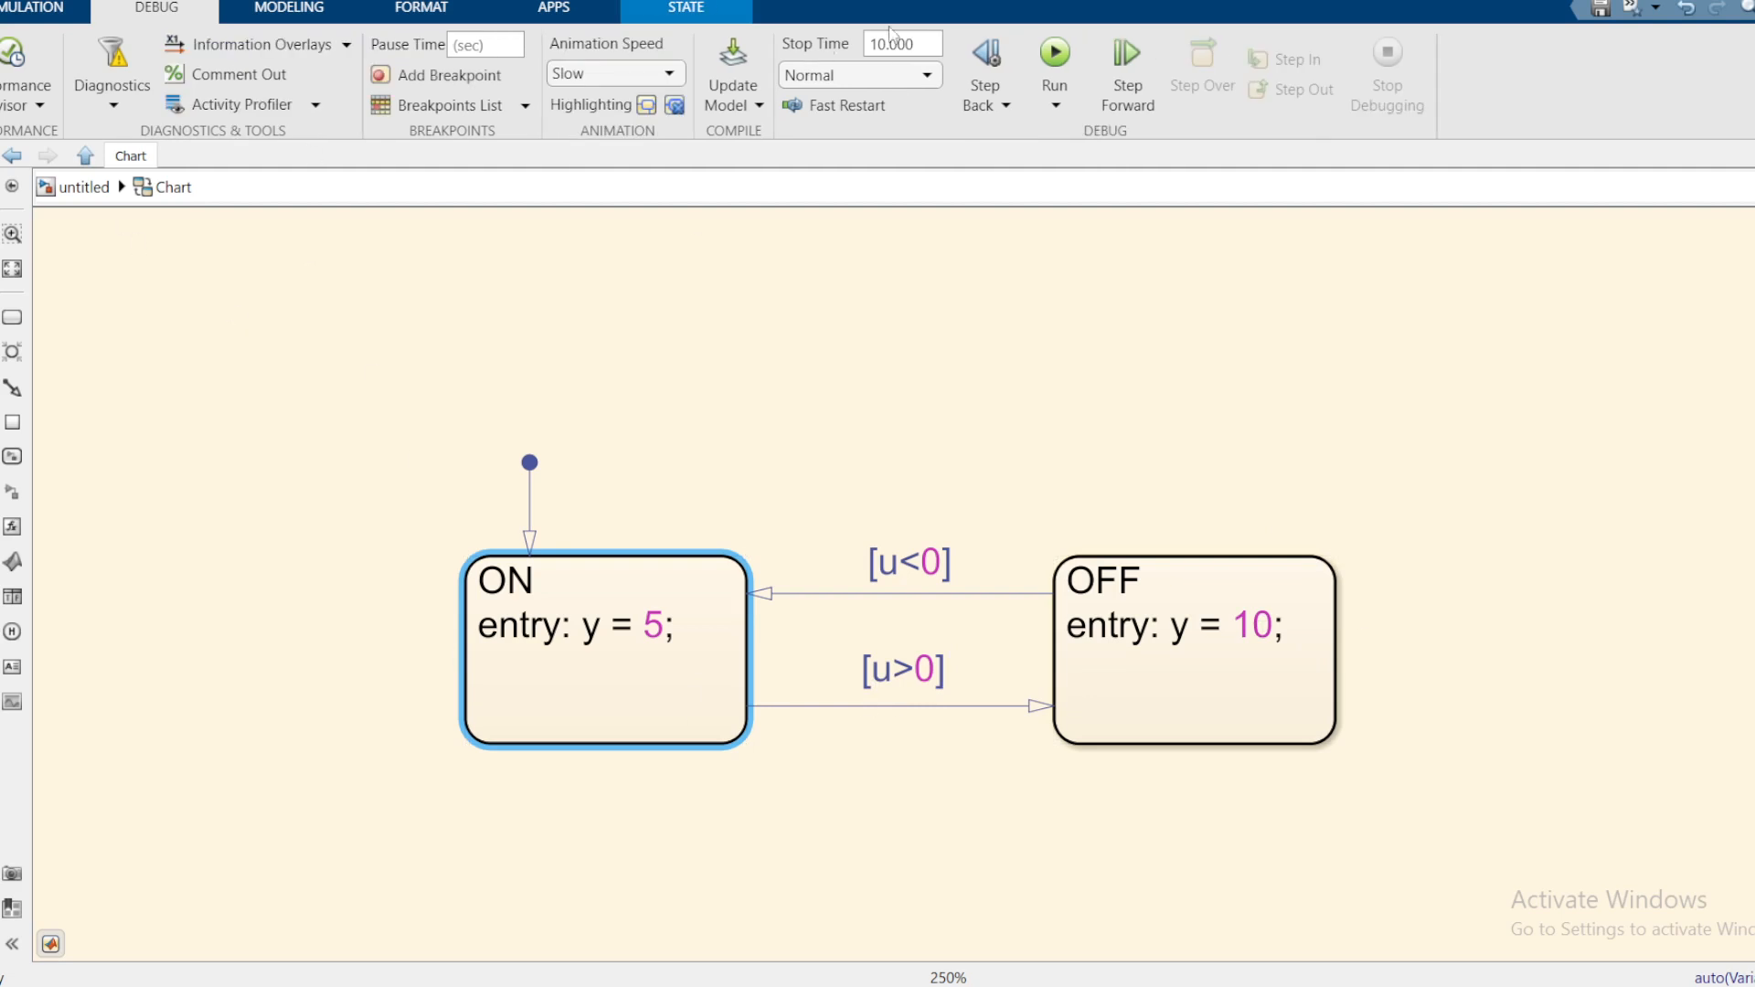
pyautogui.click(84, 188)
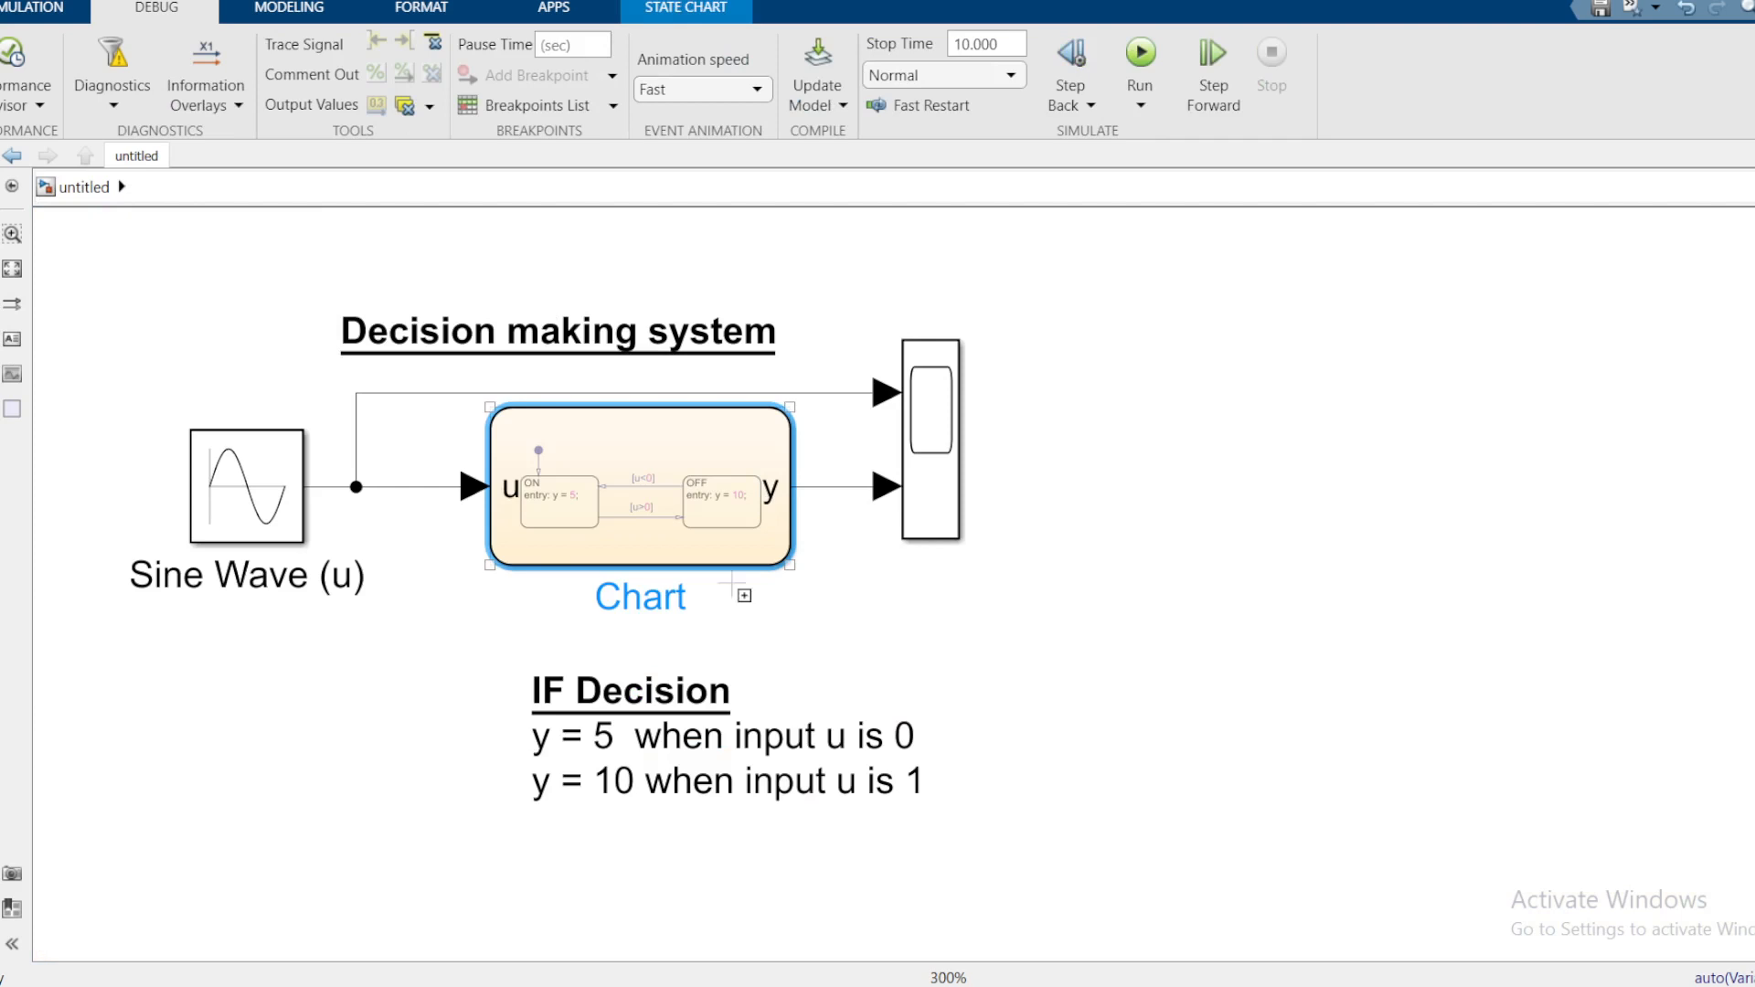
pyautogui.scroll(-1, 736, 589)
pyautogui.moveTo(795, 627); pyautogui.dragTo(595, 592)
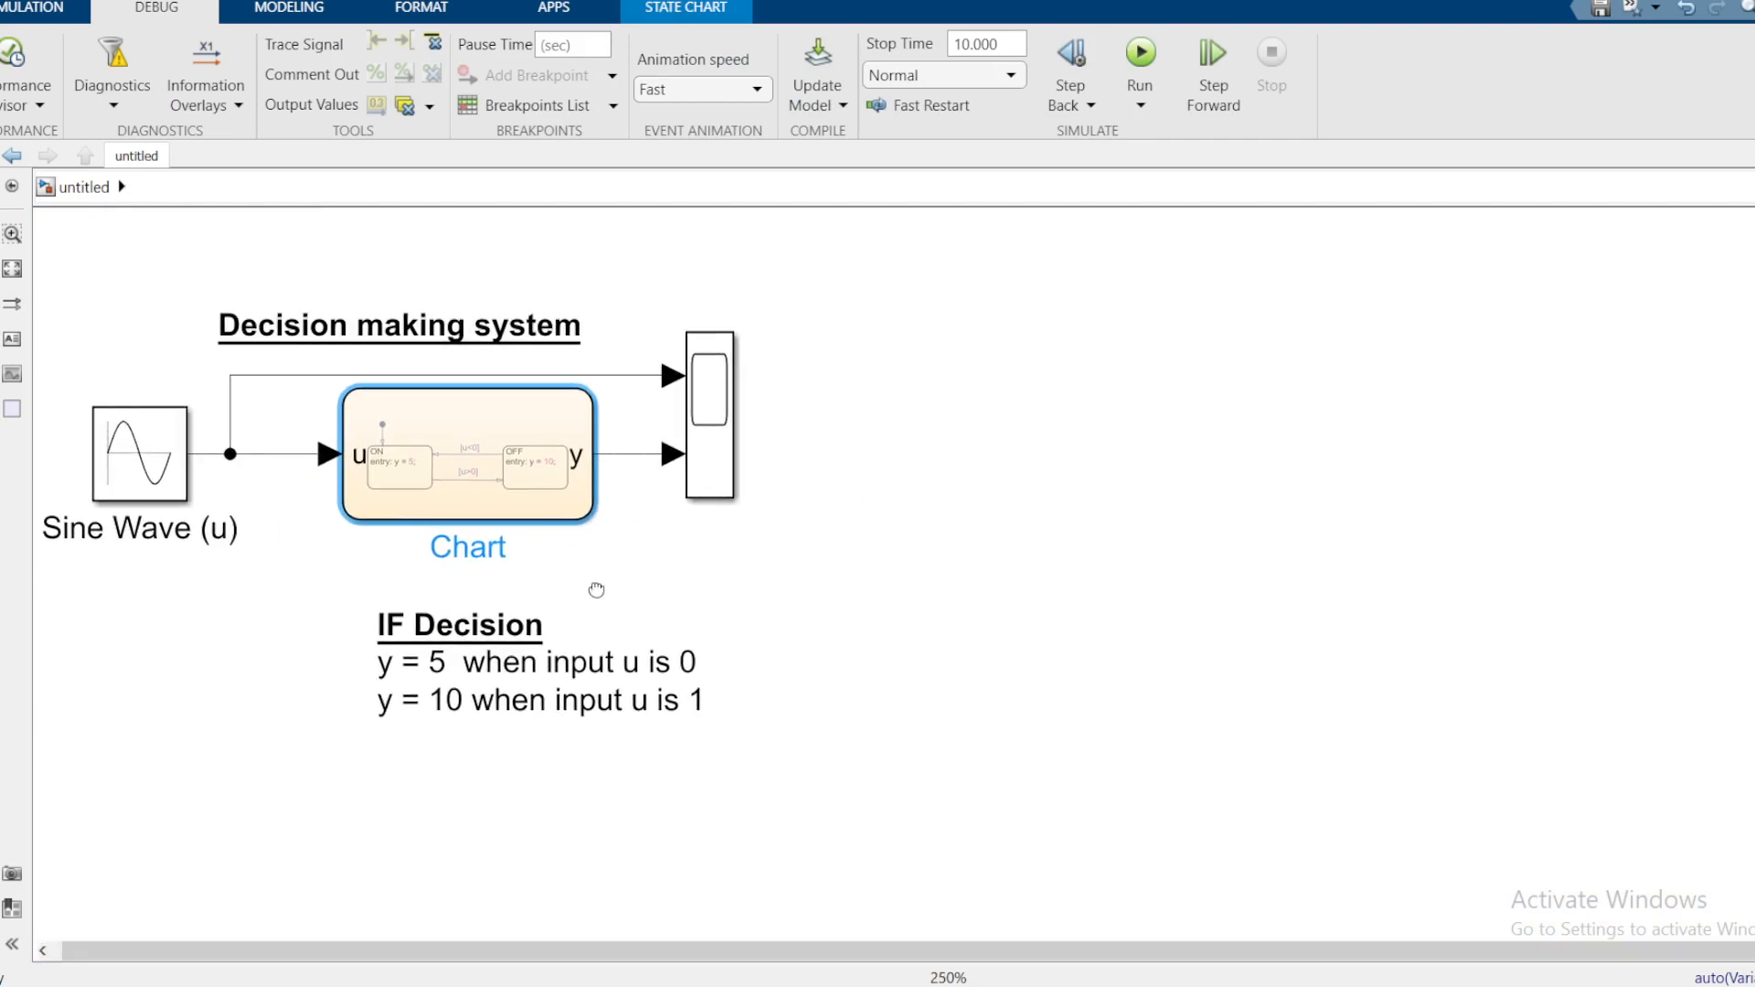
pyautogui.click(916, 507)
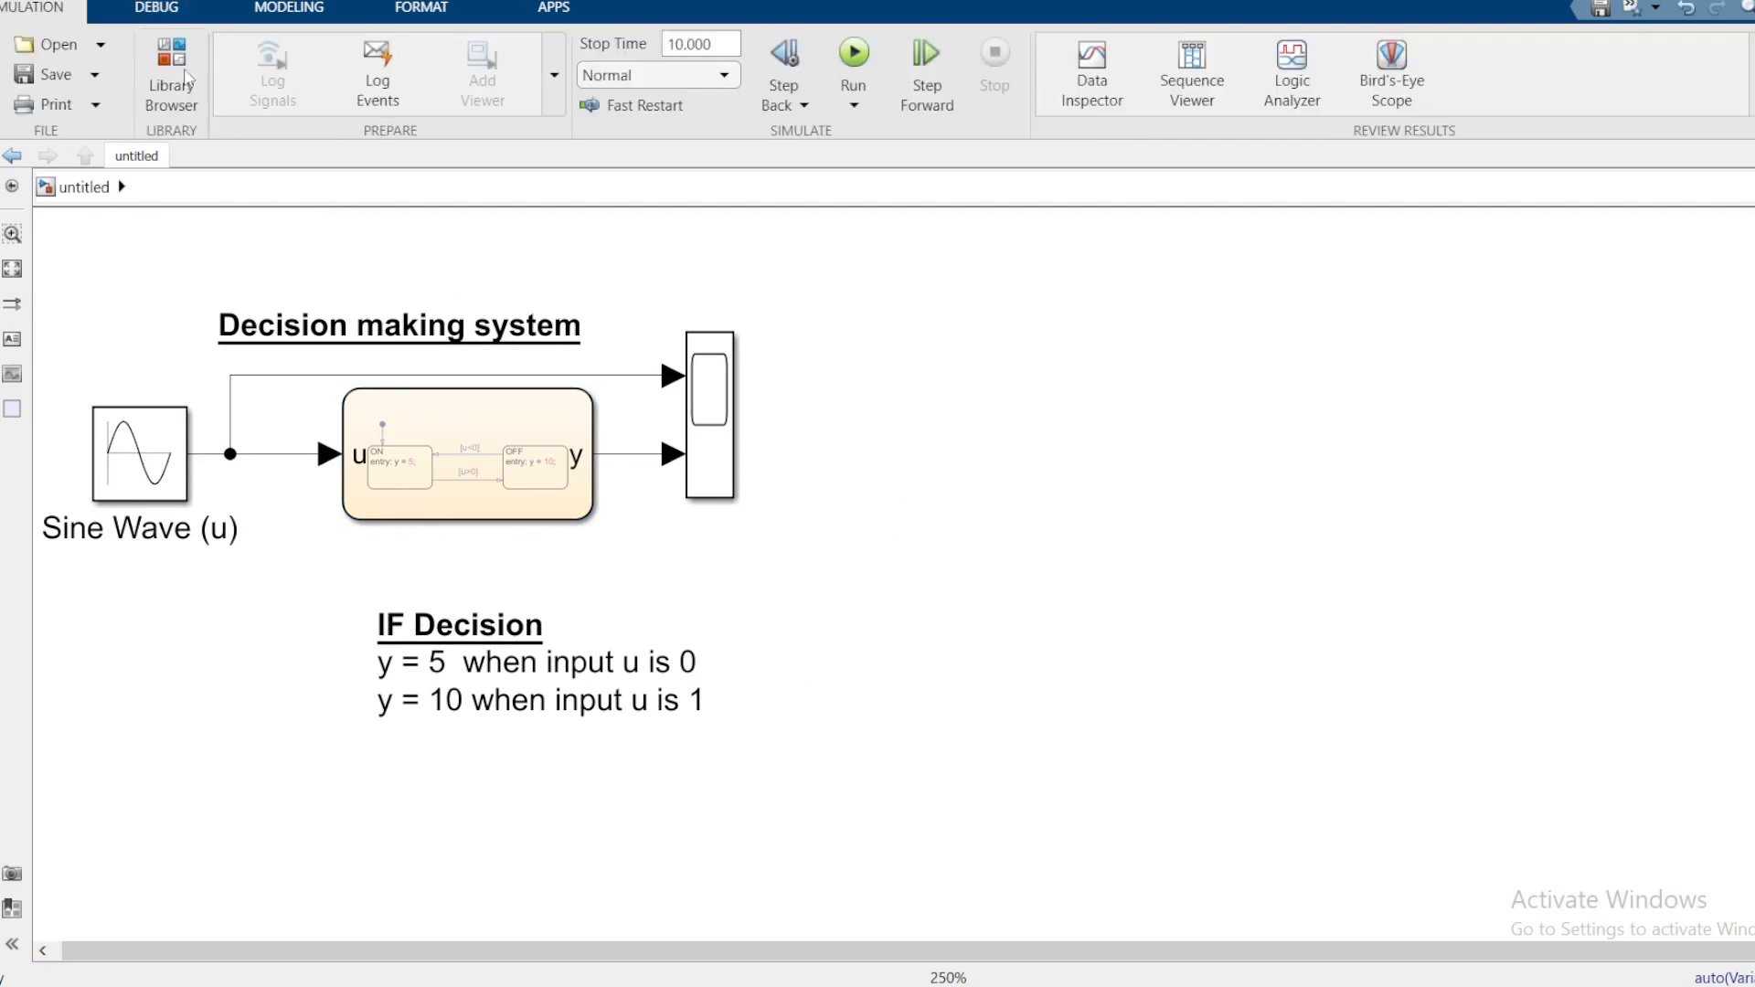
# Step: Drag a second Sine Wave block from the Library Browser into the model
pyautogui.click(186, 77)
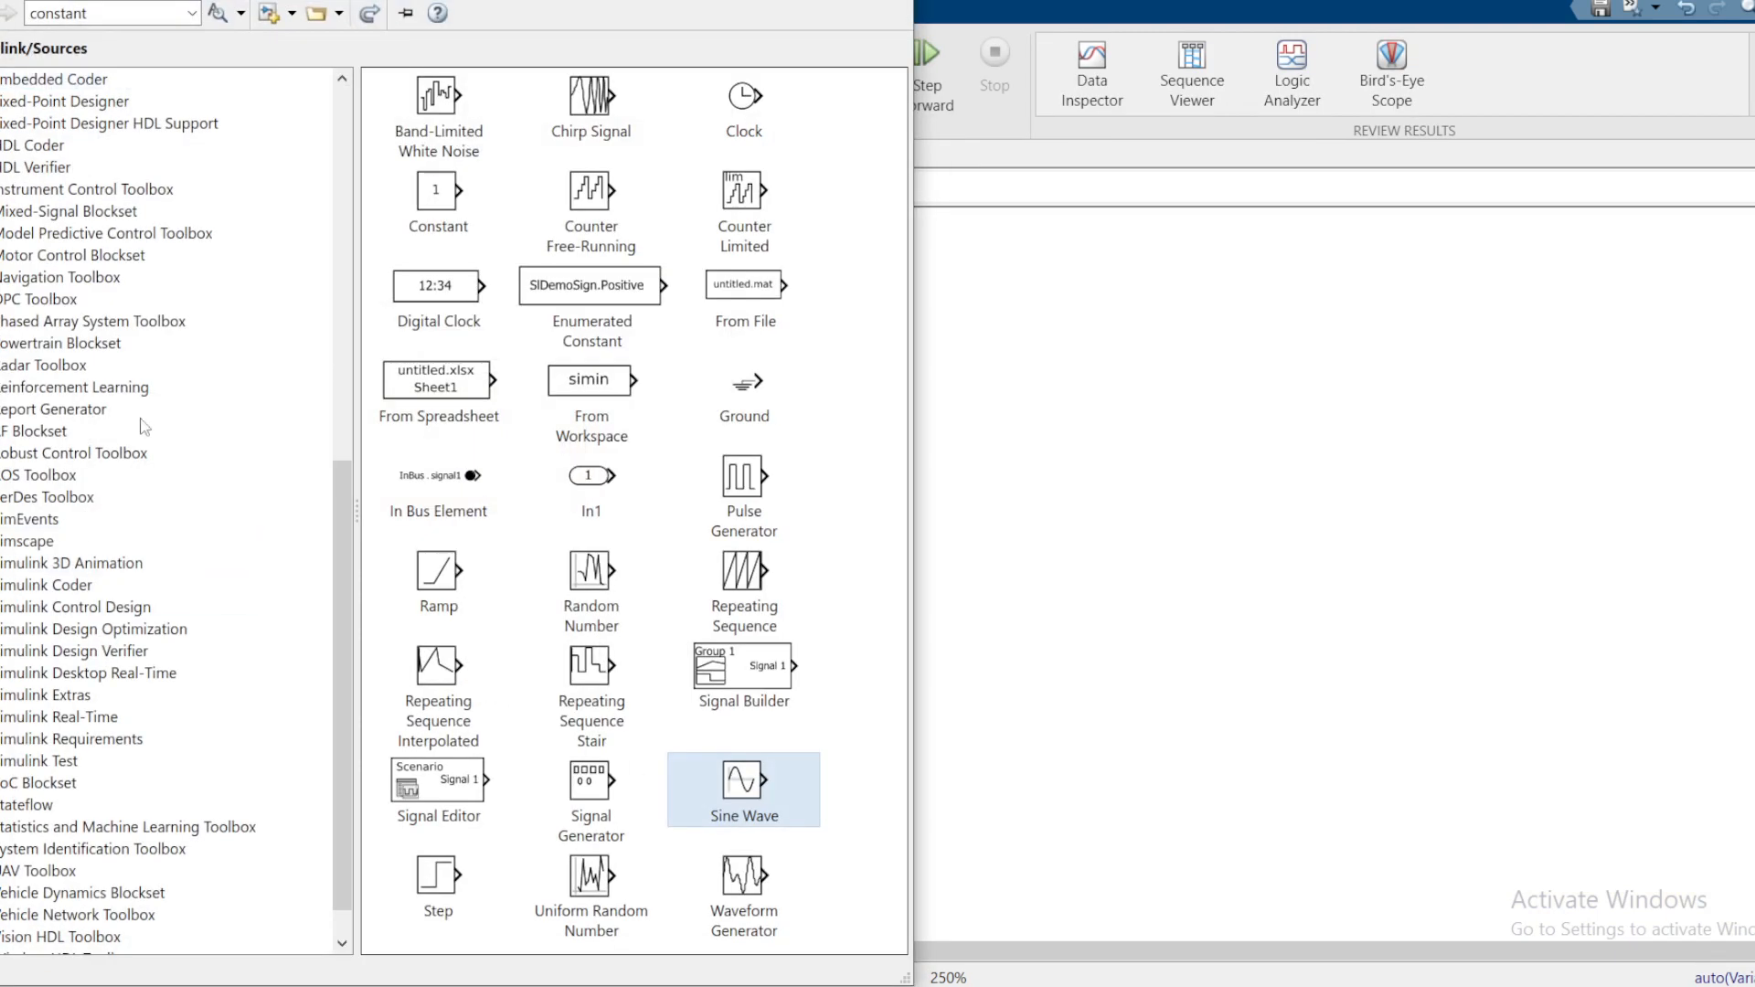
pyautogui.scroll(2, 195, 387)
pyautogui.moveTo(345, 475); pyautogui.dragTo(338, 173)
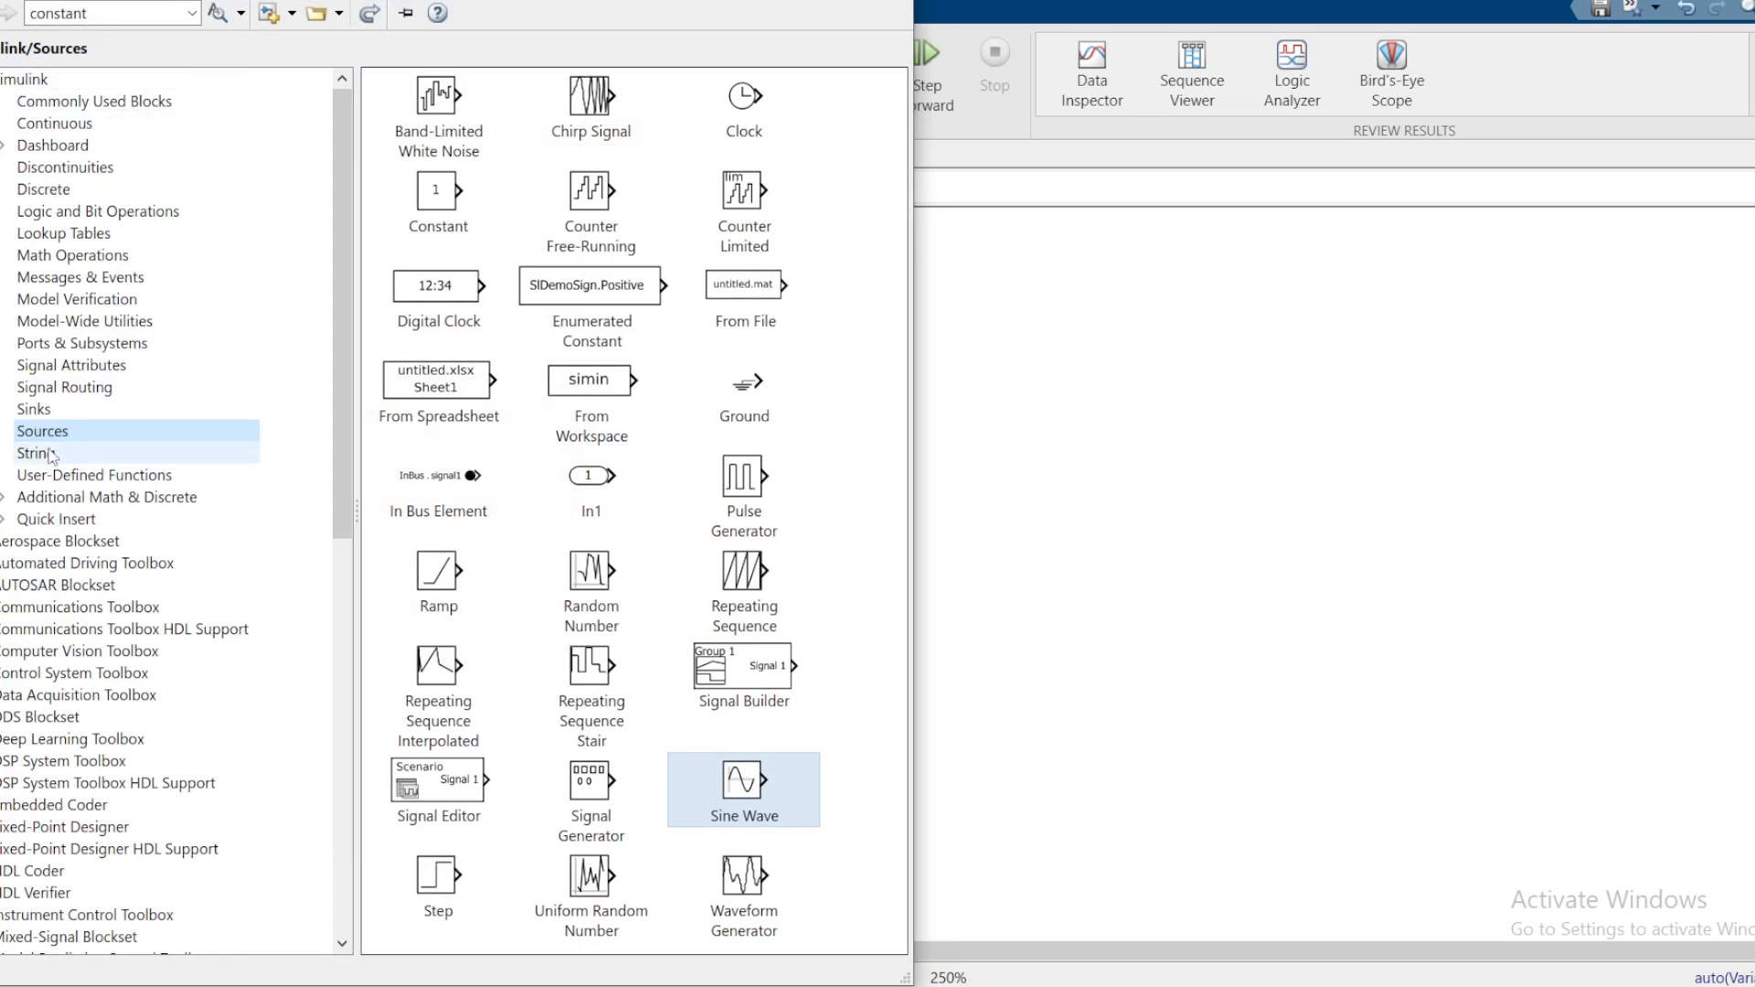
pyautogui.moveTo(742, 782); pyautogui.dragTo(1092, 501)
# Step: Insert a Scope block via quick search 'scope' and place it right of the Sine Wave
pyautogui.click(1289, 505)
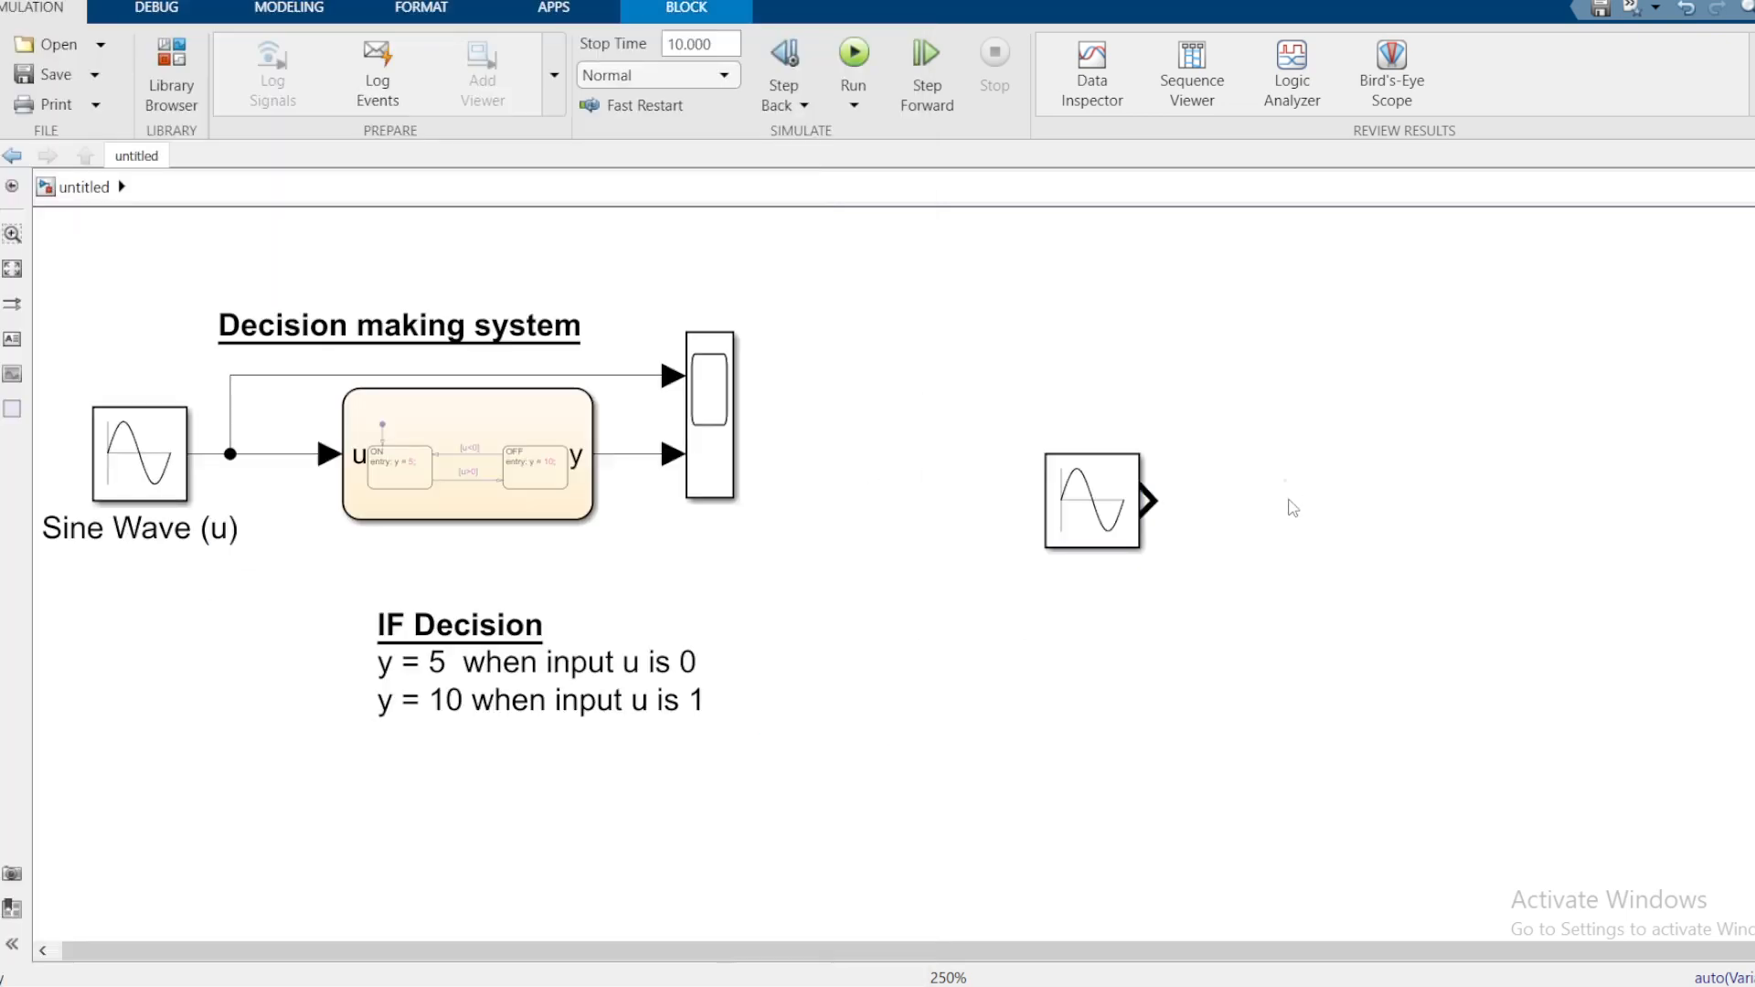
pyautogui.write('scope')
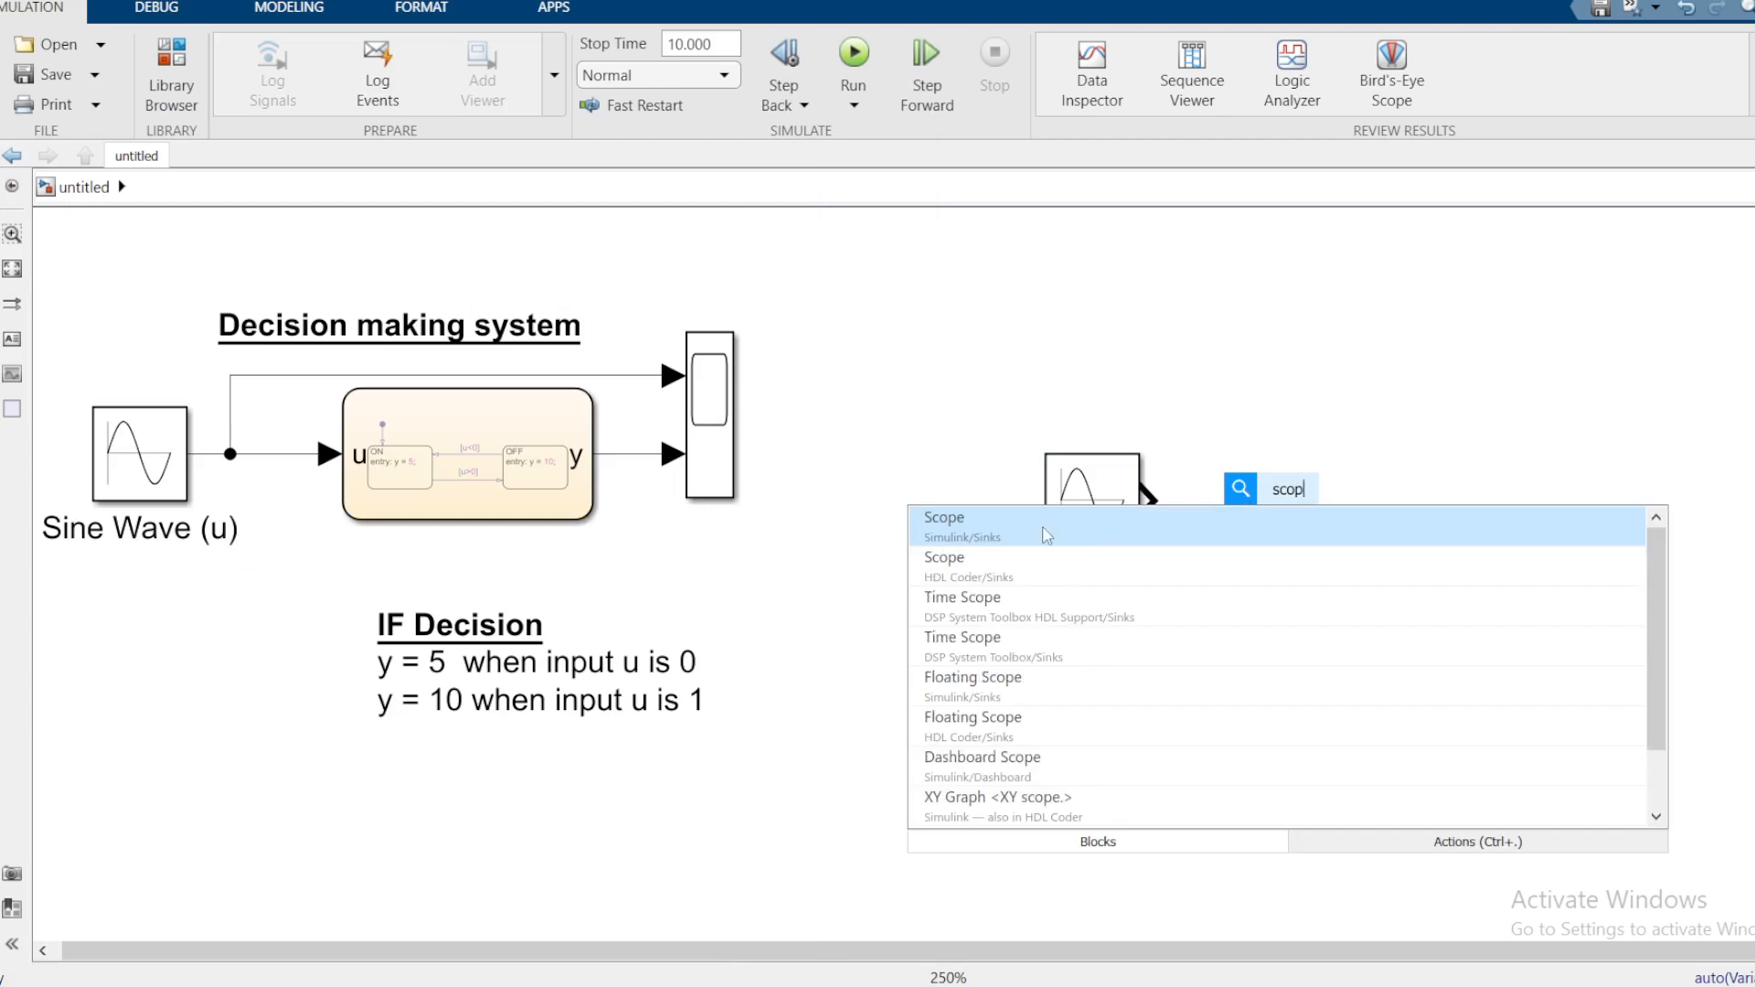
pyautogui.press('Return')
pyautogui.moveTo(1277, 502); pyautogui.dragTo(1483, 388)
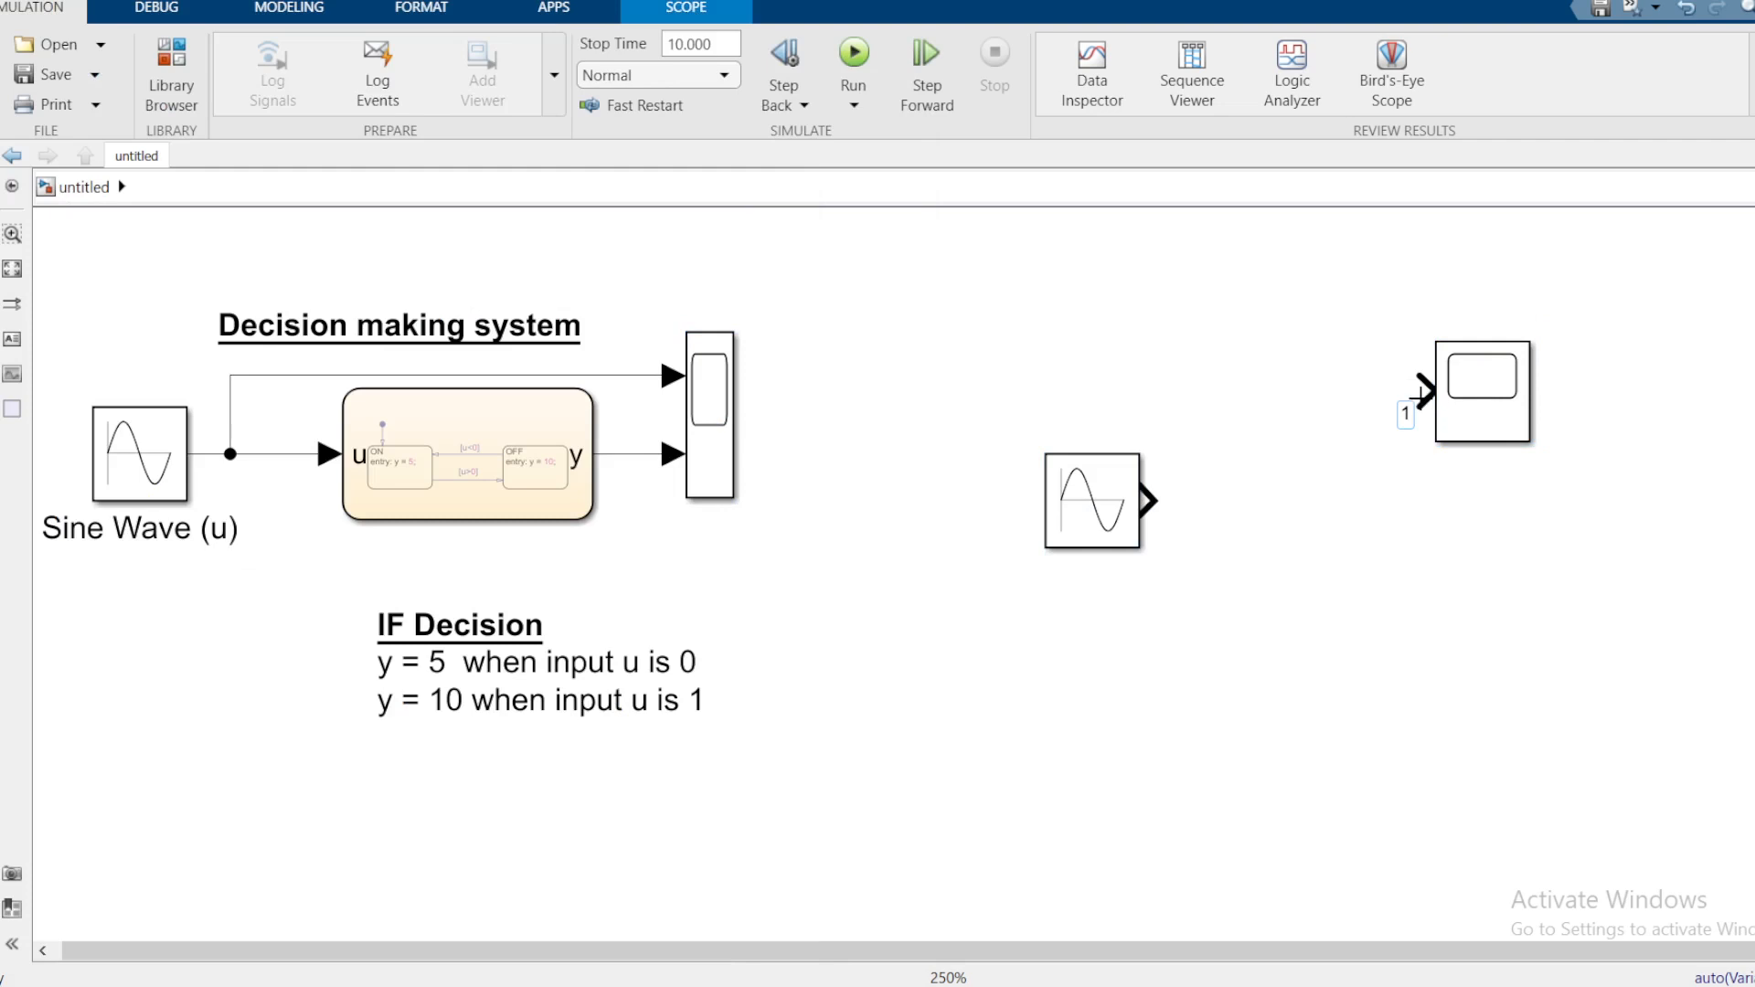
pyautogui.click(1492, 436)
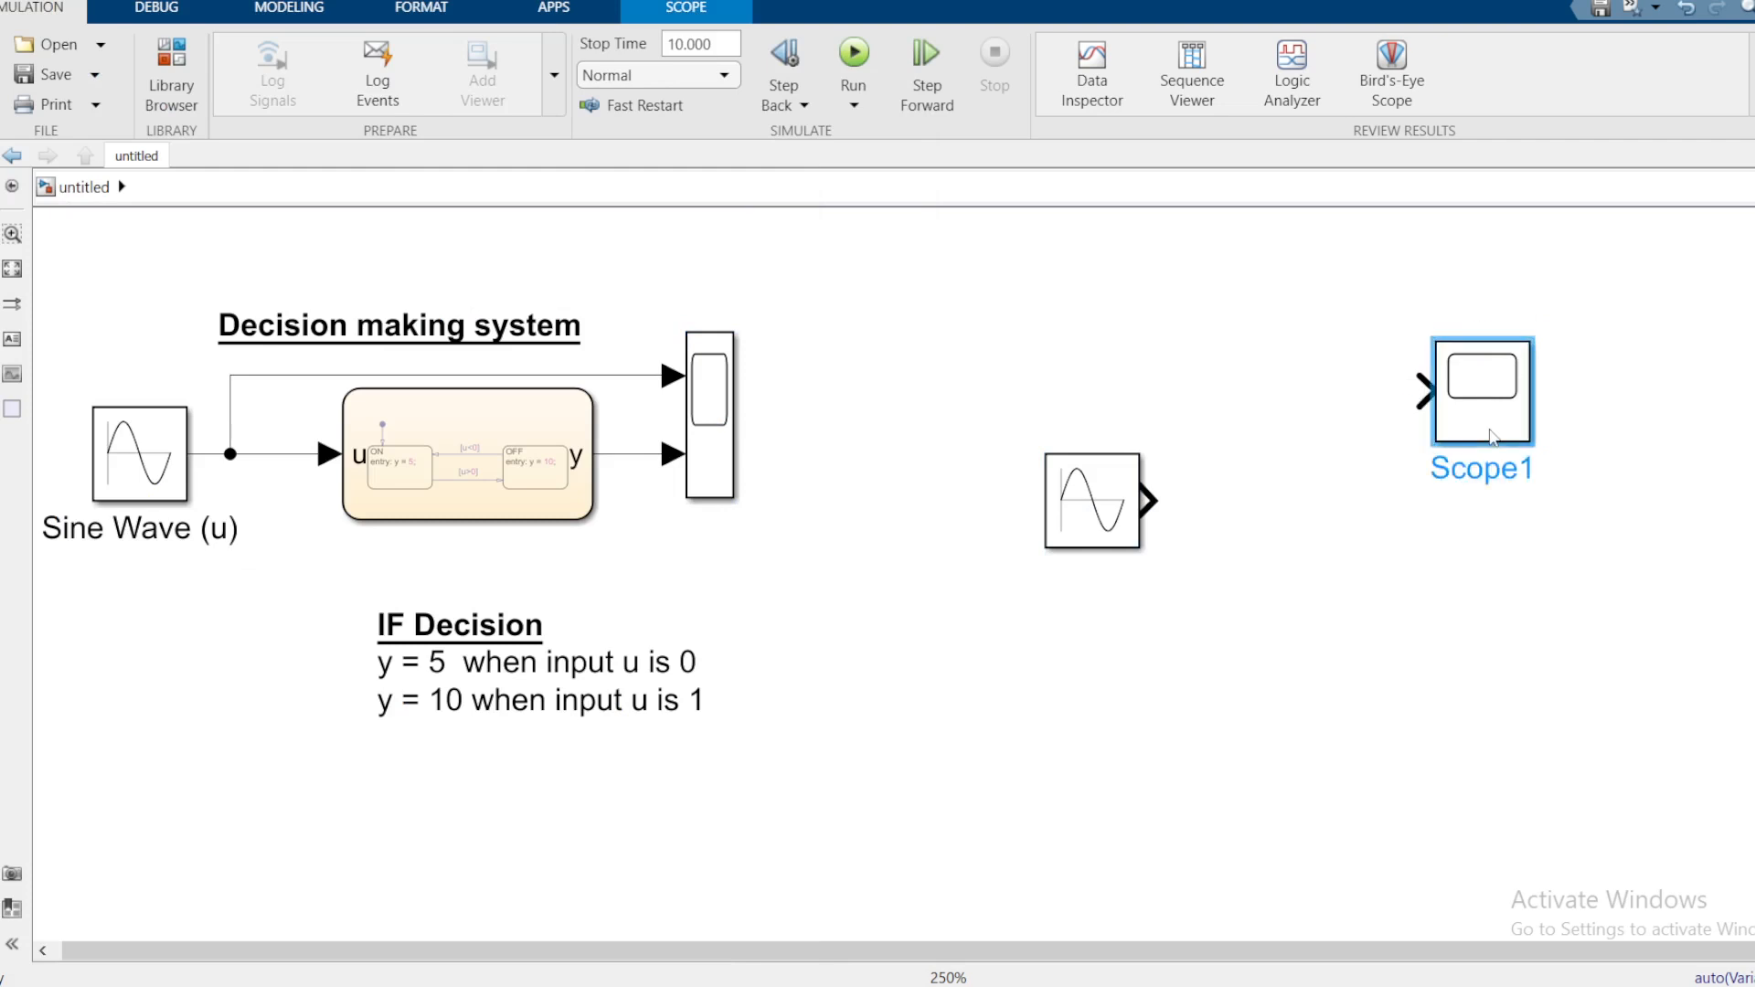
# Step: Give Scope1 2 input ports with a two-row stacked display layout
pyautogui.doubleClick(1492, 436)
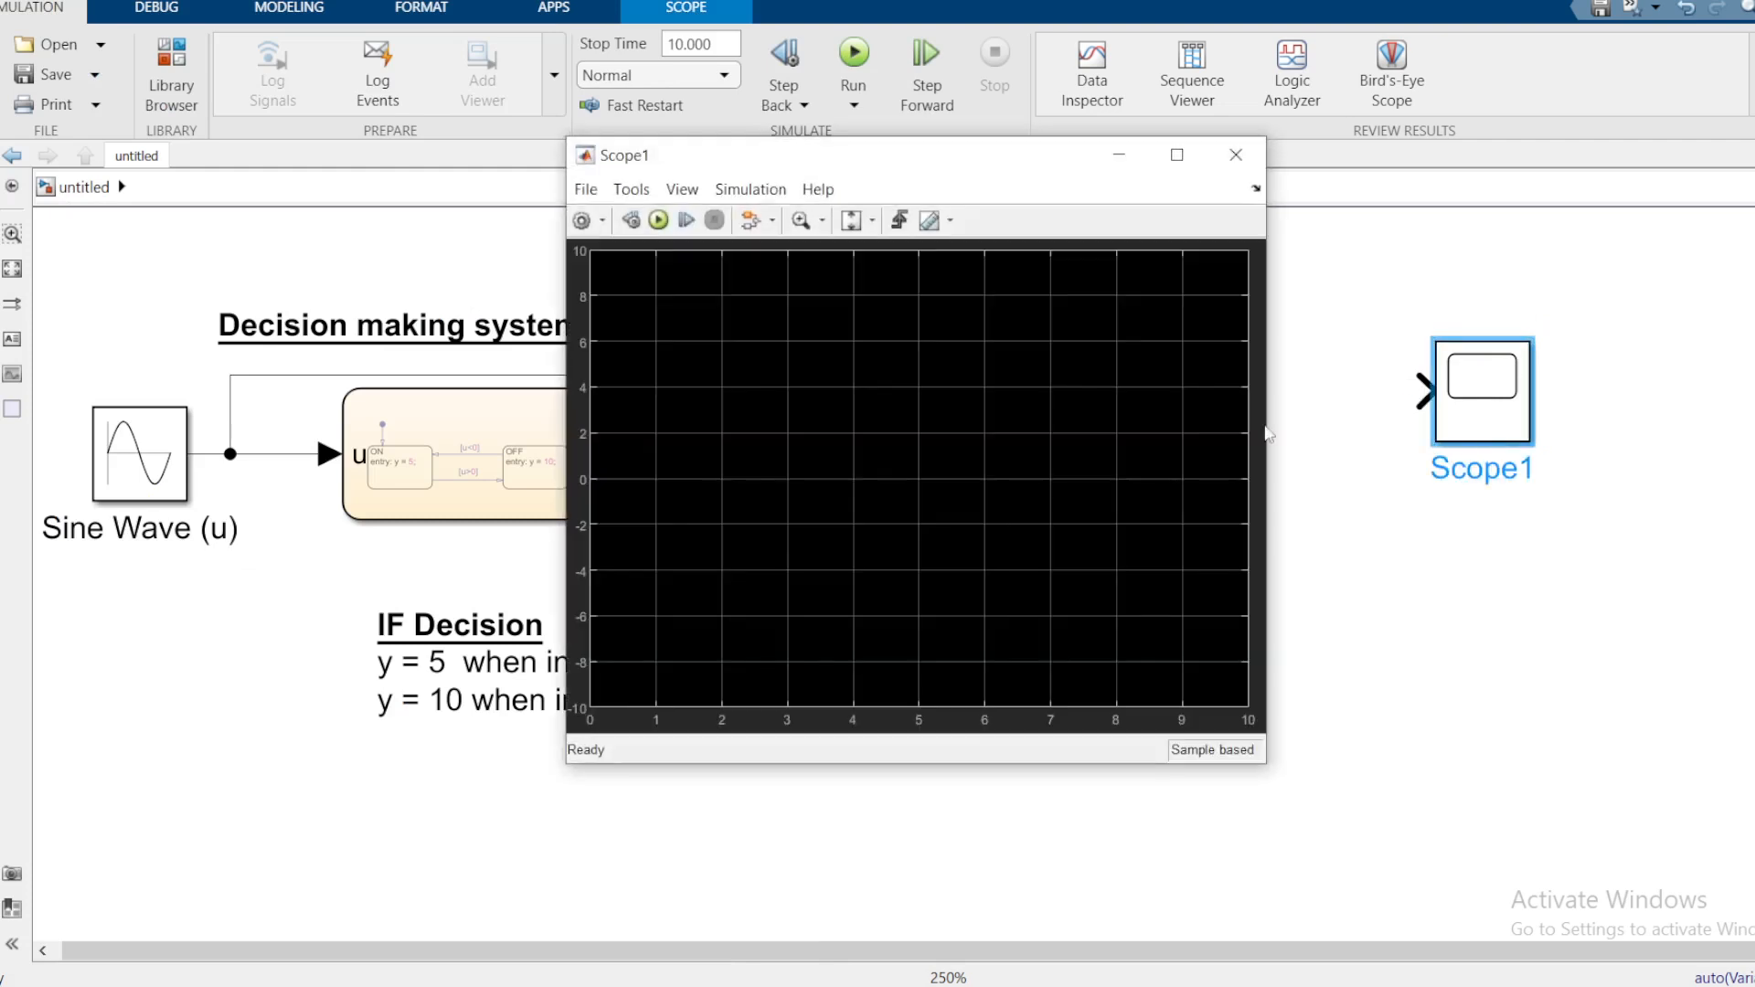
pyautogui.click(581, 220)
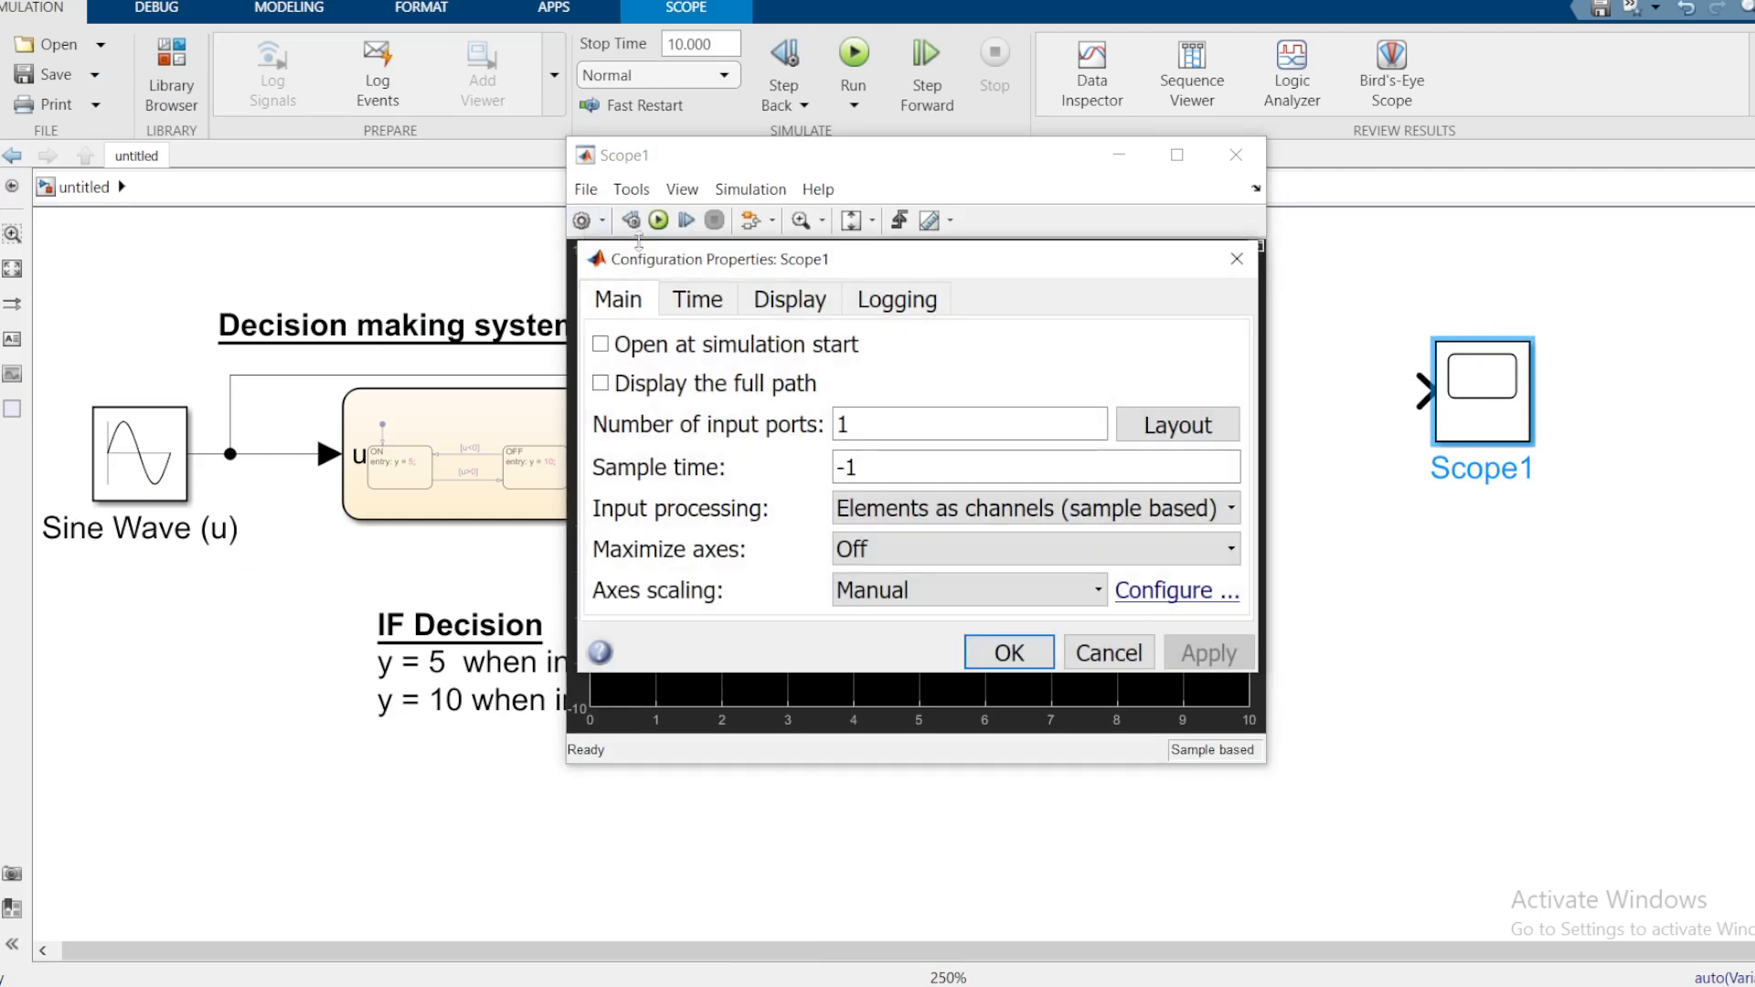
pyautogui.doubleClick(870, 426)
pyautogui.write('2')
pyautogui.click(1177, 425)
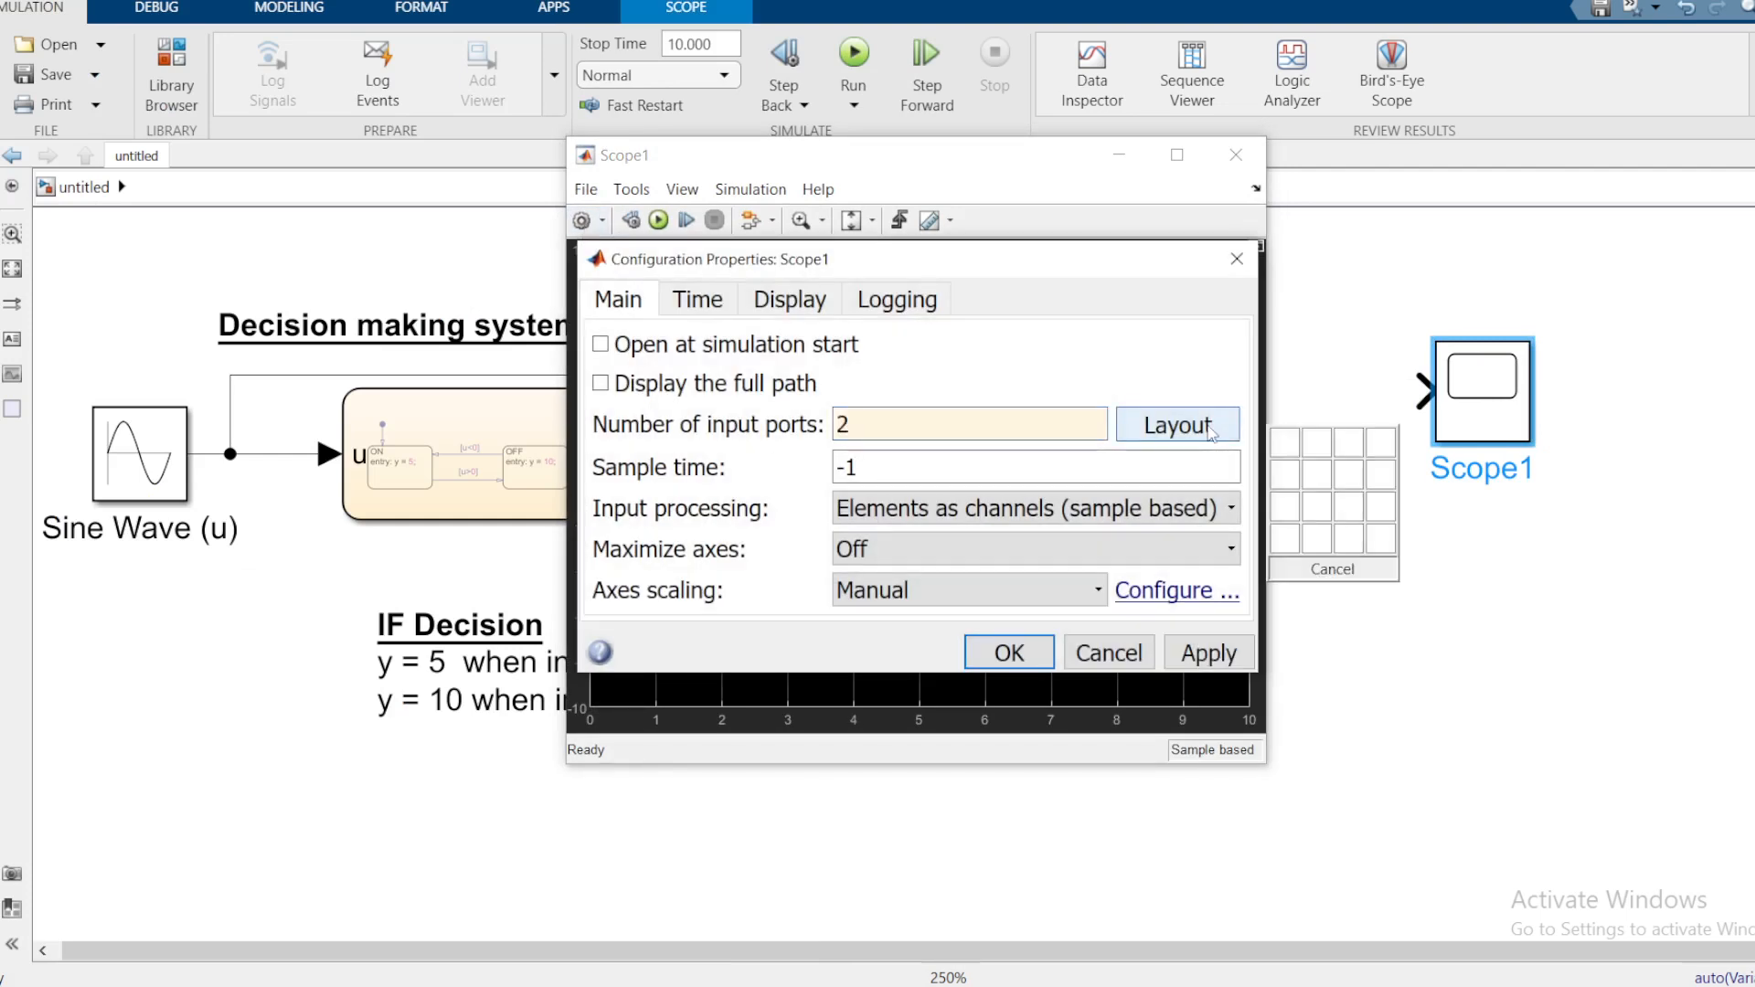
pyautogui.click(1281, 490)
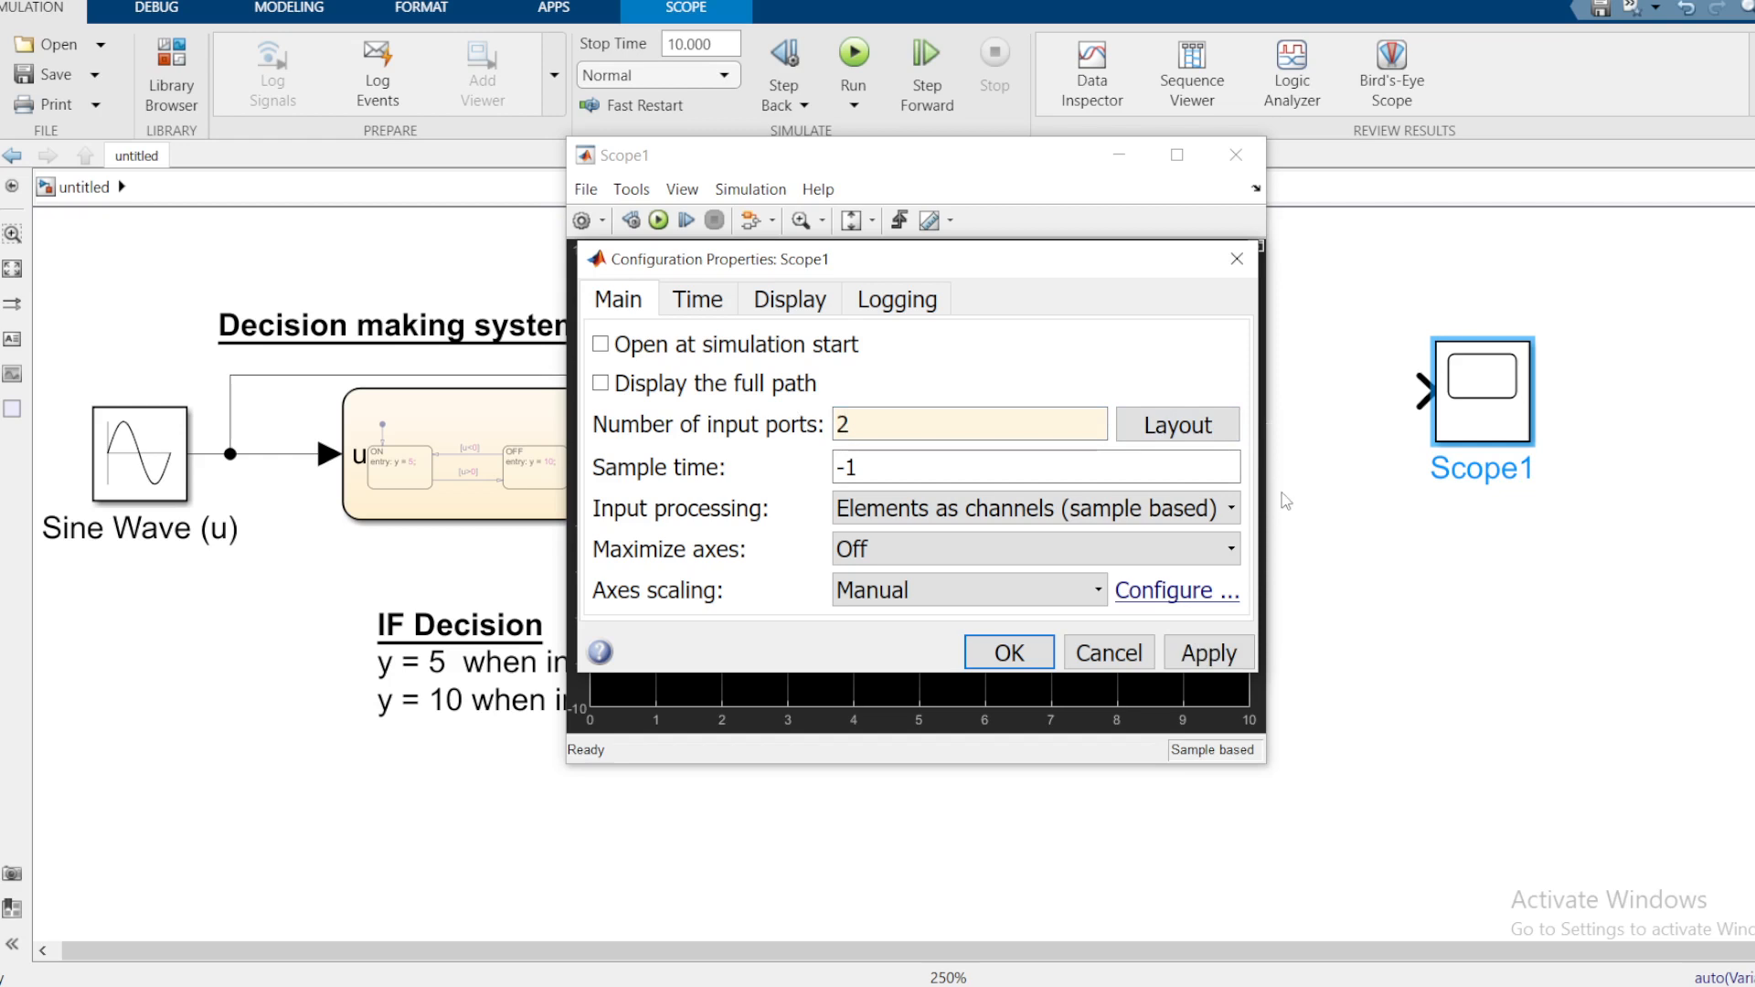
pyautogui.click(1007, 653)
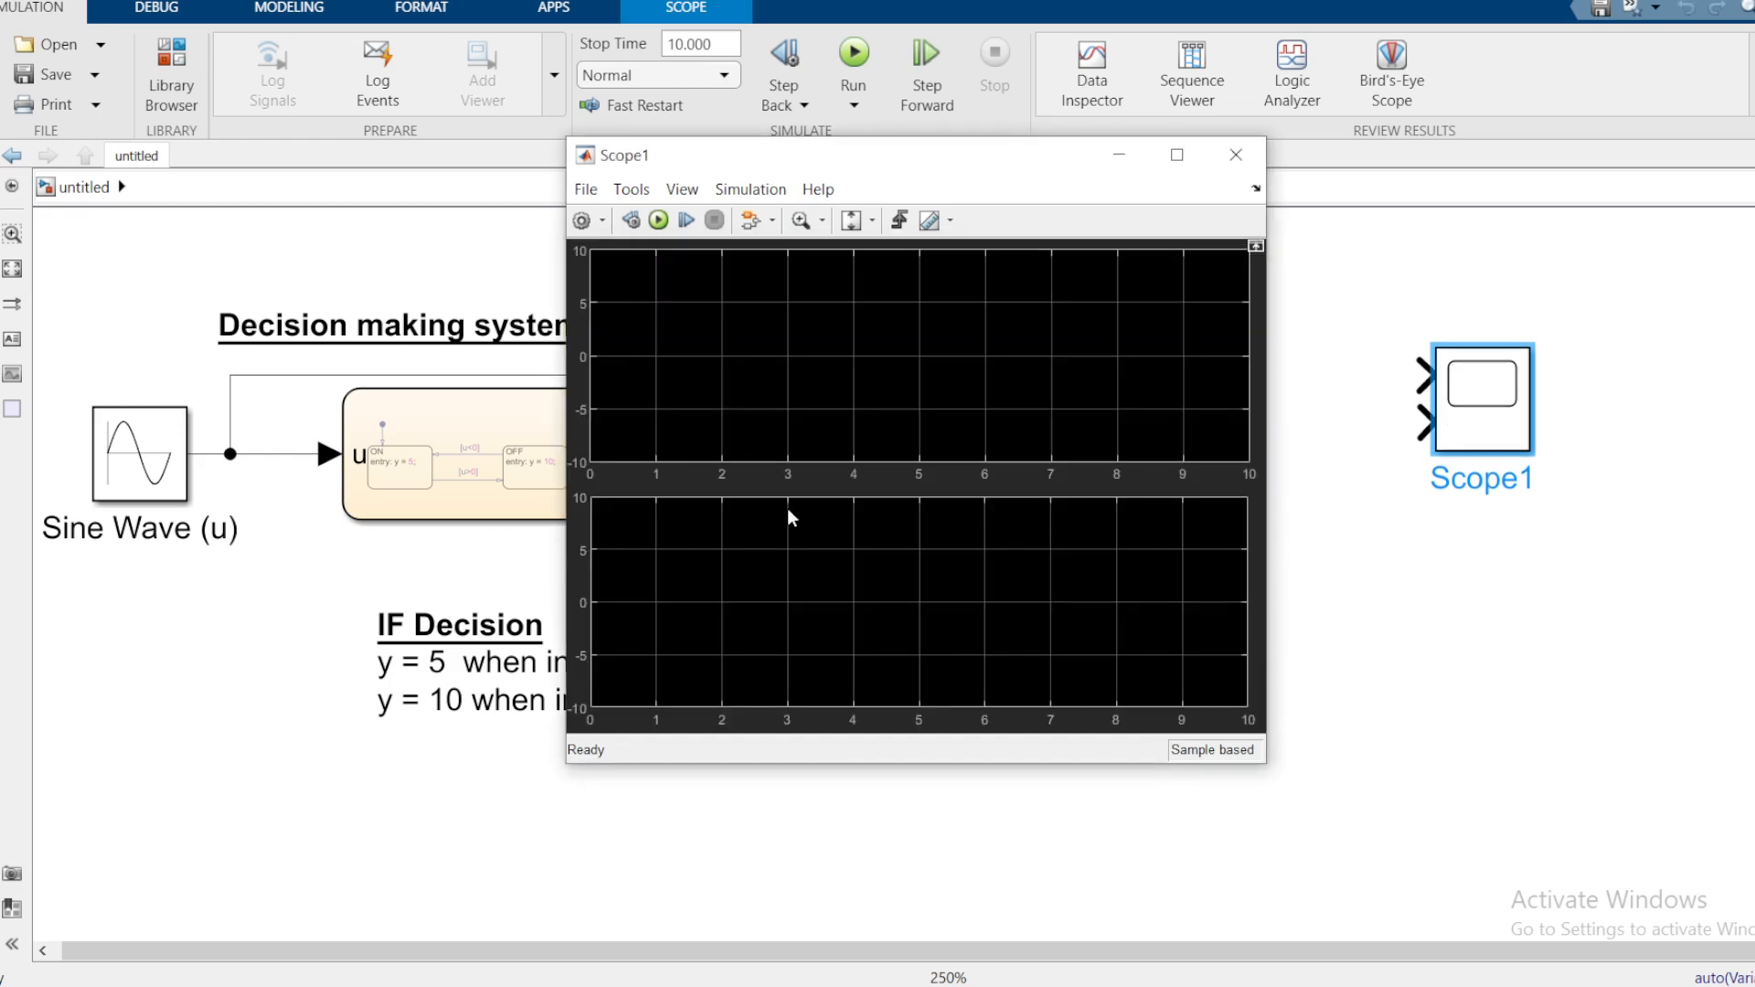
pyautogui.click(1235, 154)
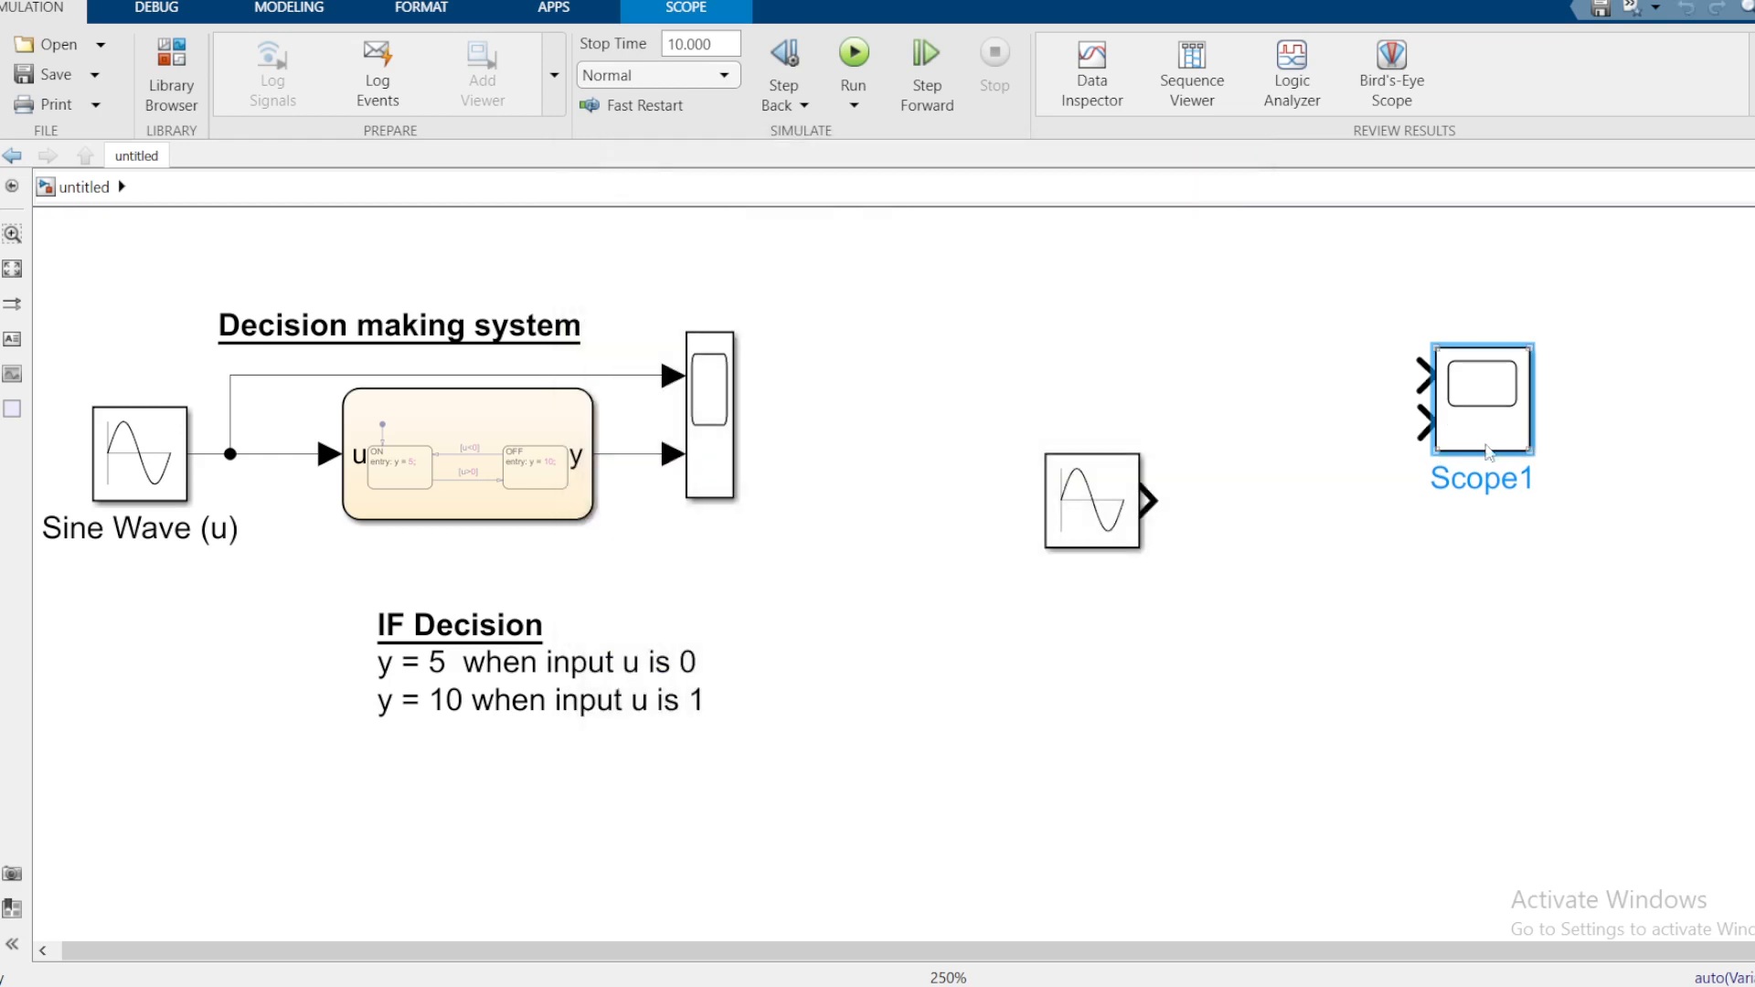
# Step: Resize Scope1 so it lines up with the Sine Wave output
pyautogui.moveTo(1519, 450); pyautogui.dragTo(1563, 612)
pyautogui.click(1265, 650)
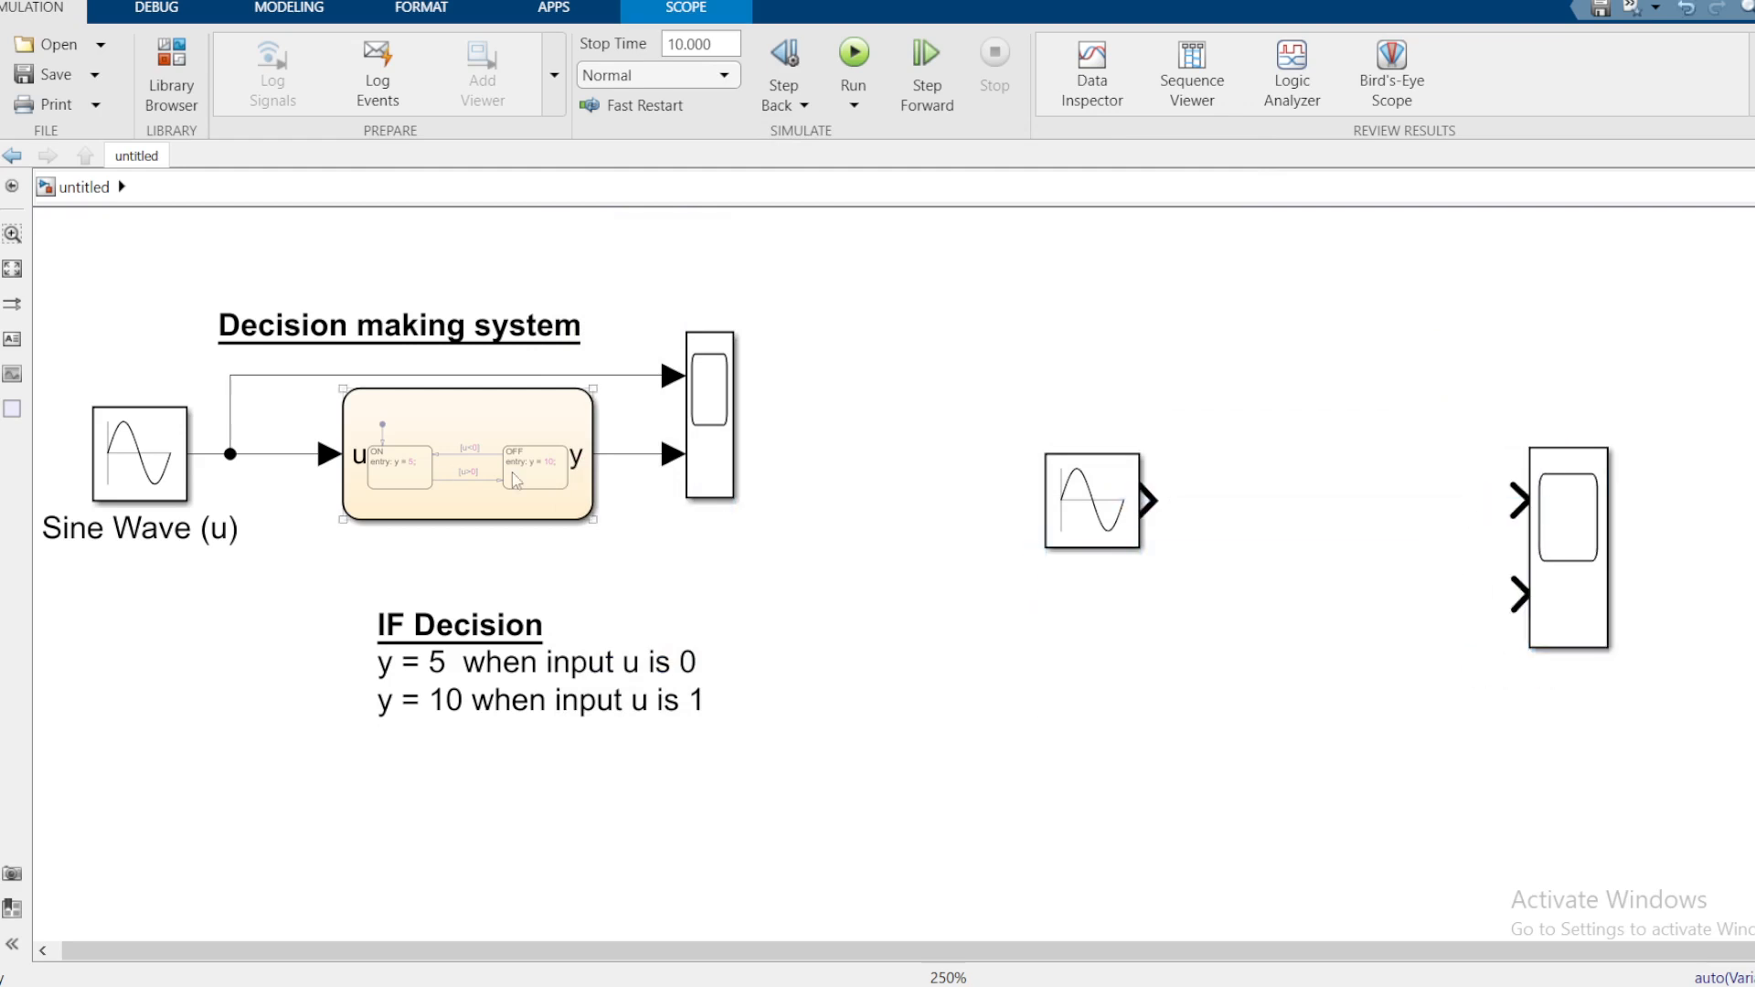
pyautogui.click(167, 77)
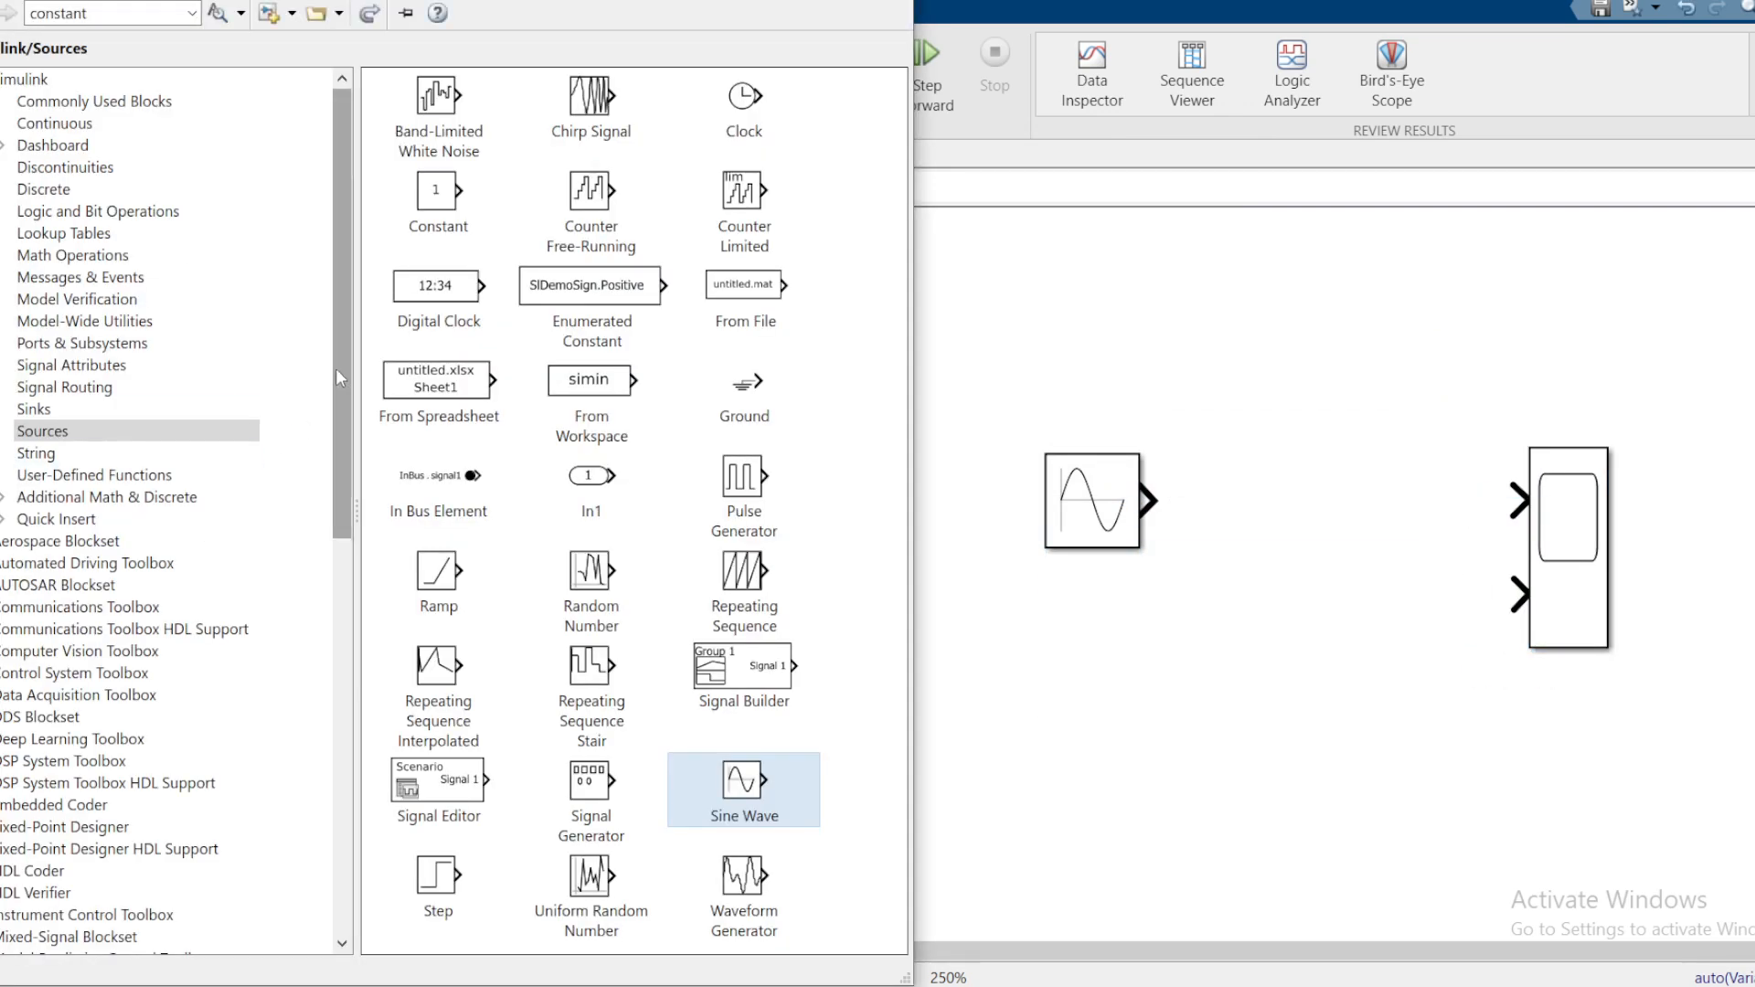
# Step: Drag a Stateflow Chart from the library between the Sine Wave and Scope1
pyautogui.moveTo(342, 379); pyautogui.dragTo(378, 819)
pyautogui.click(36, 761)
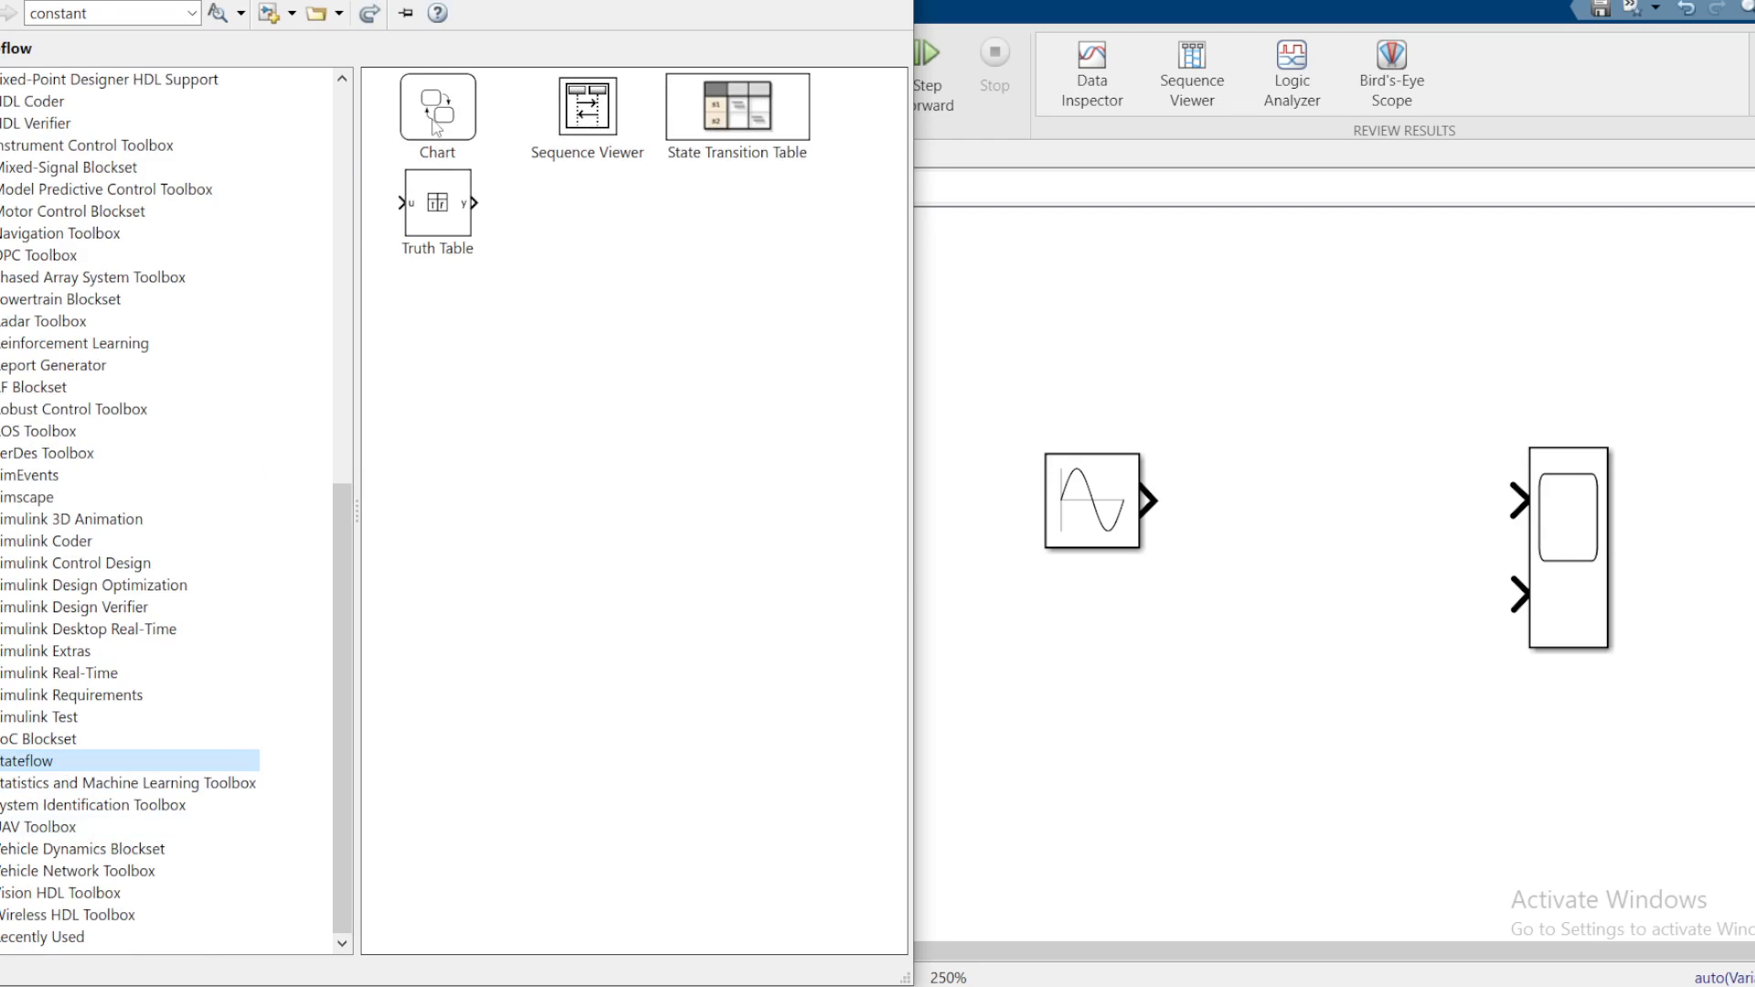
pyautogui.moveTo(434, 126); pyautogui.dragTo(1316, 507)
pyautogui.moveTo(1325, 534); pyautogui.dragTo(1325, 535)
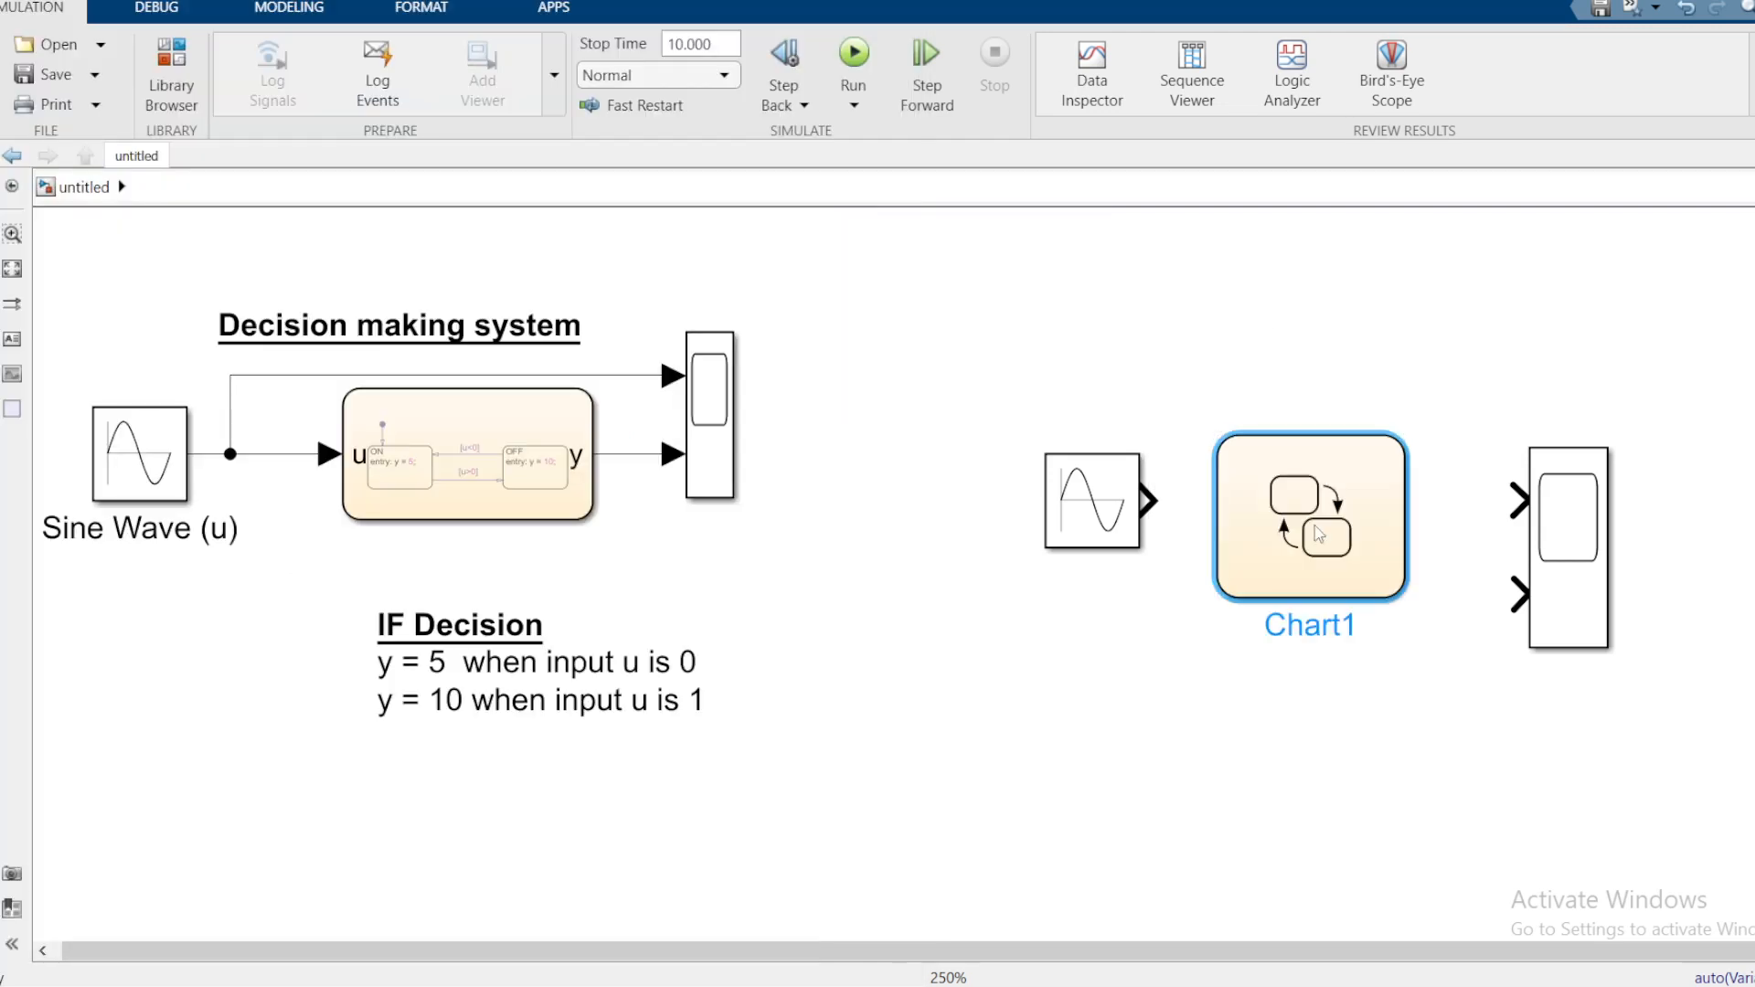
pyautogui.click(1314, 742)
# Step: Align the Sine Wave, Chart1 and Scope1 blocks into one row
pyautogui.click(1092, 512)
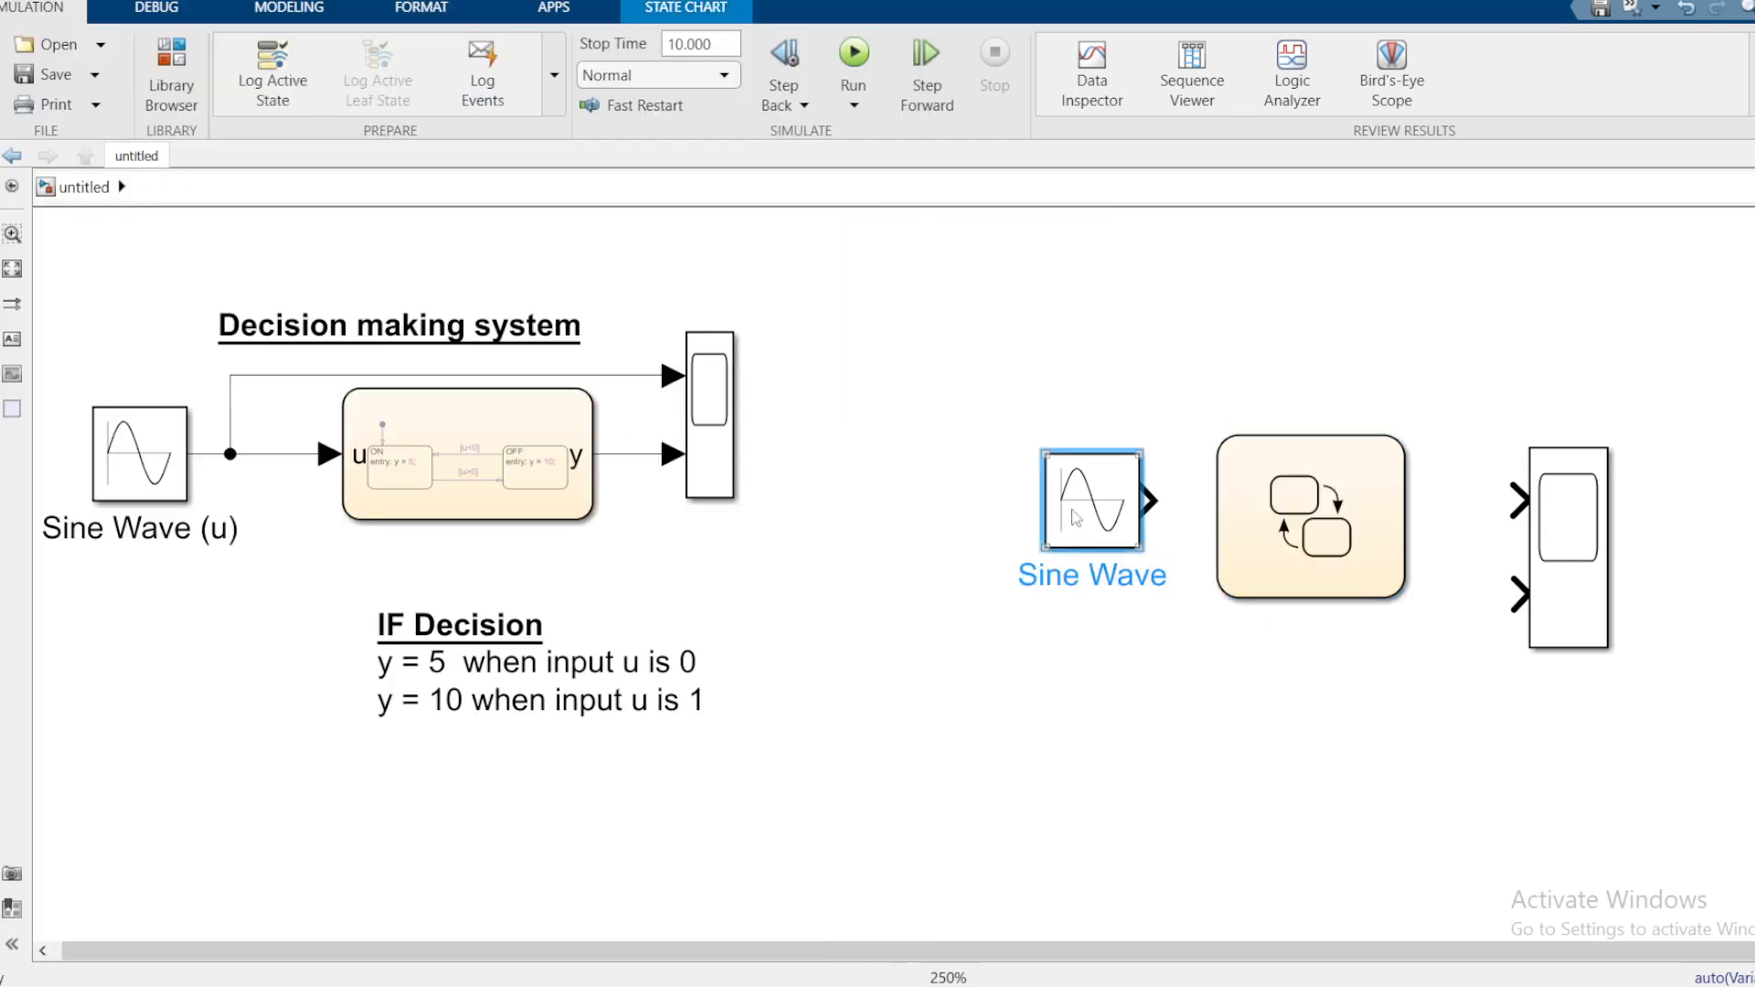
pyautogui.moveTo(1093, 512); pyautogui.dragTo(1047, 528)
pyautogui.click(1232, 645)
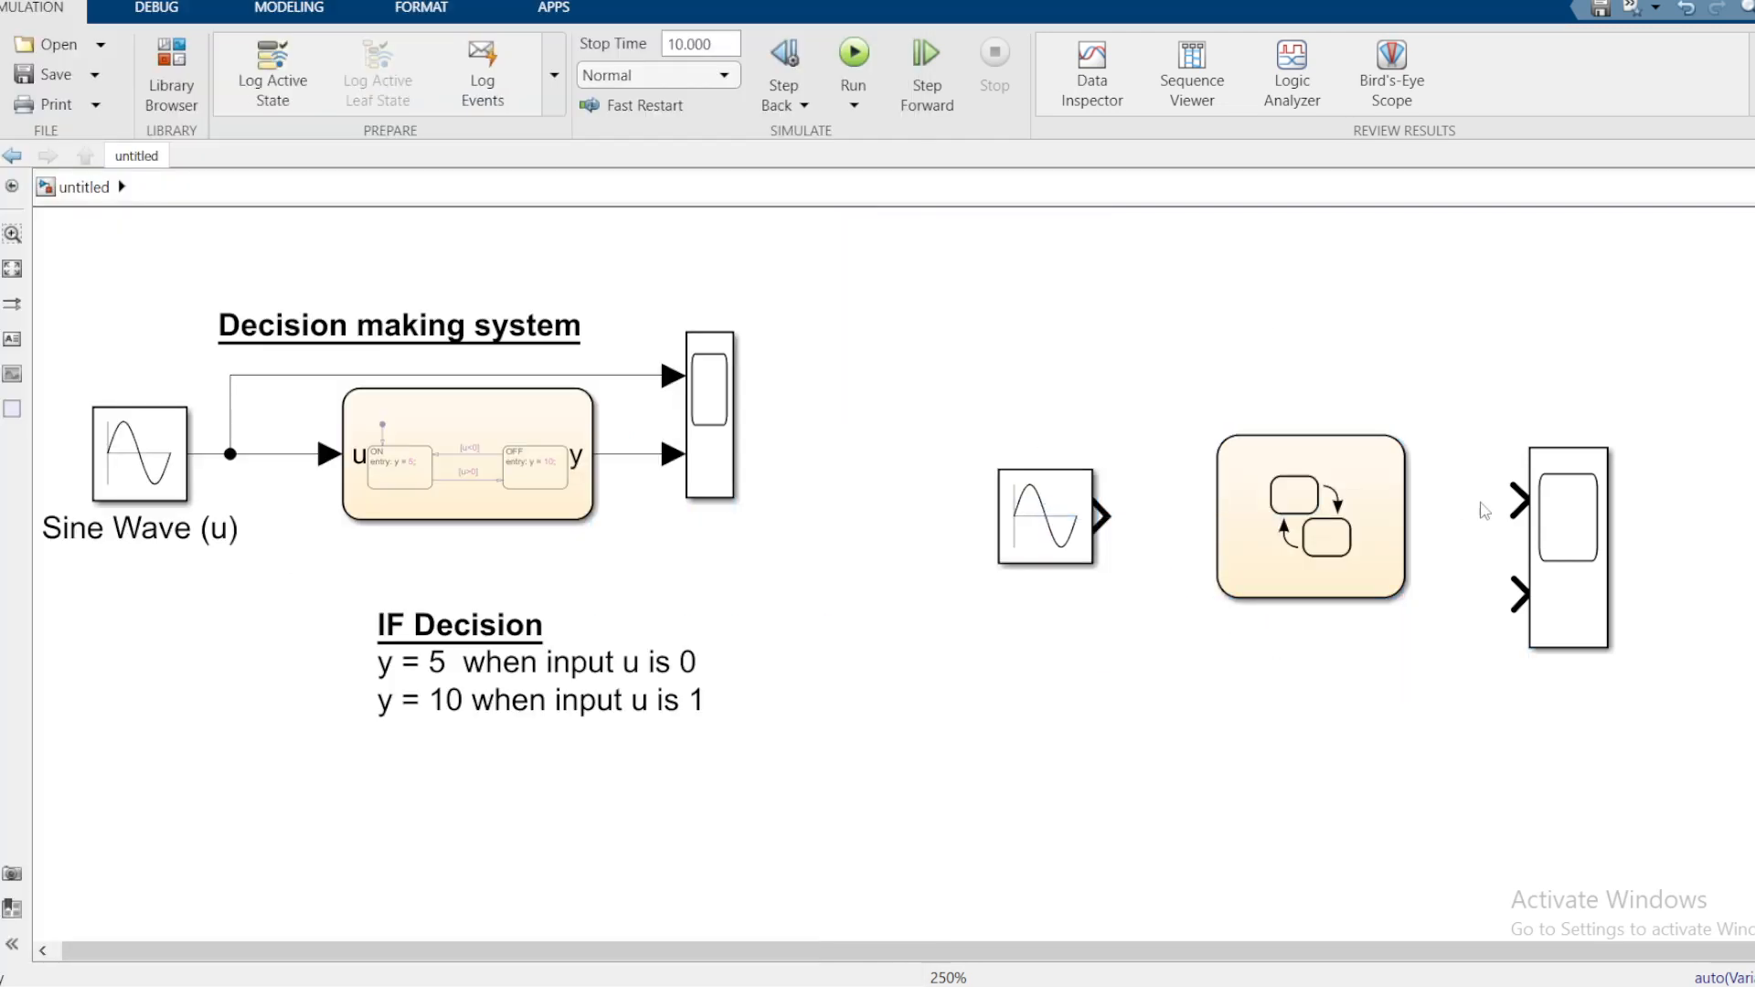
pyautogui.moveTo(1578, 516); pyautogui.dragTo(1590, 472)
pyautogui.click(1301, 492)
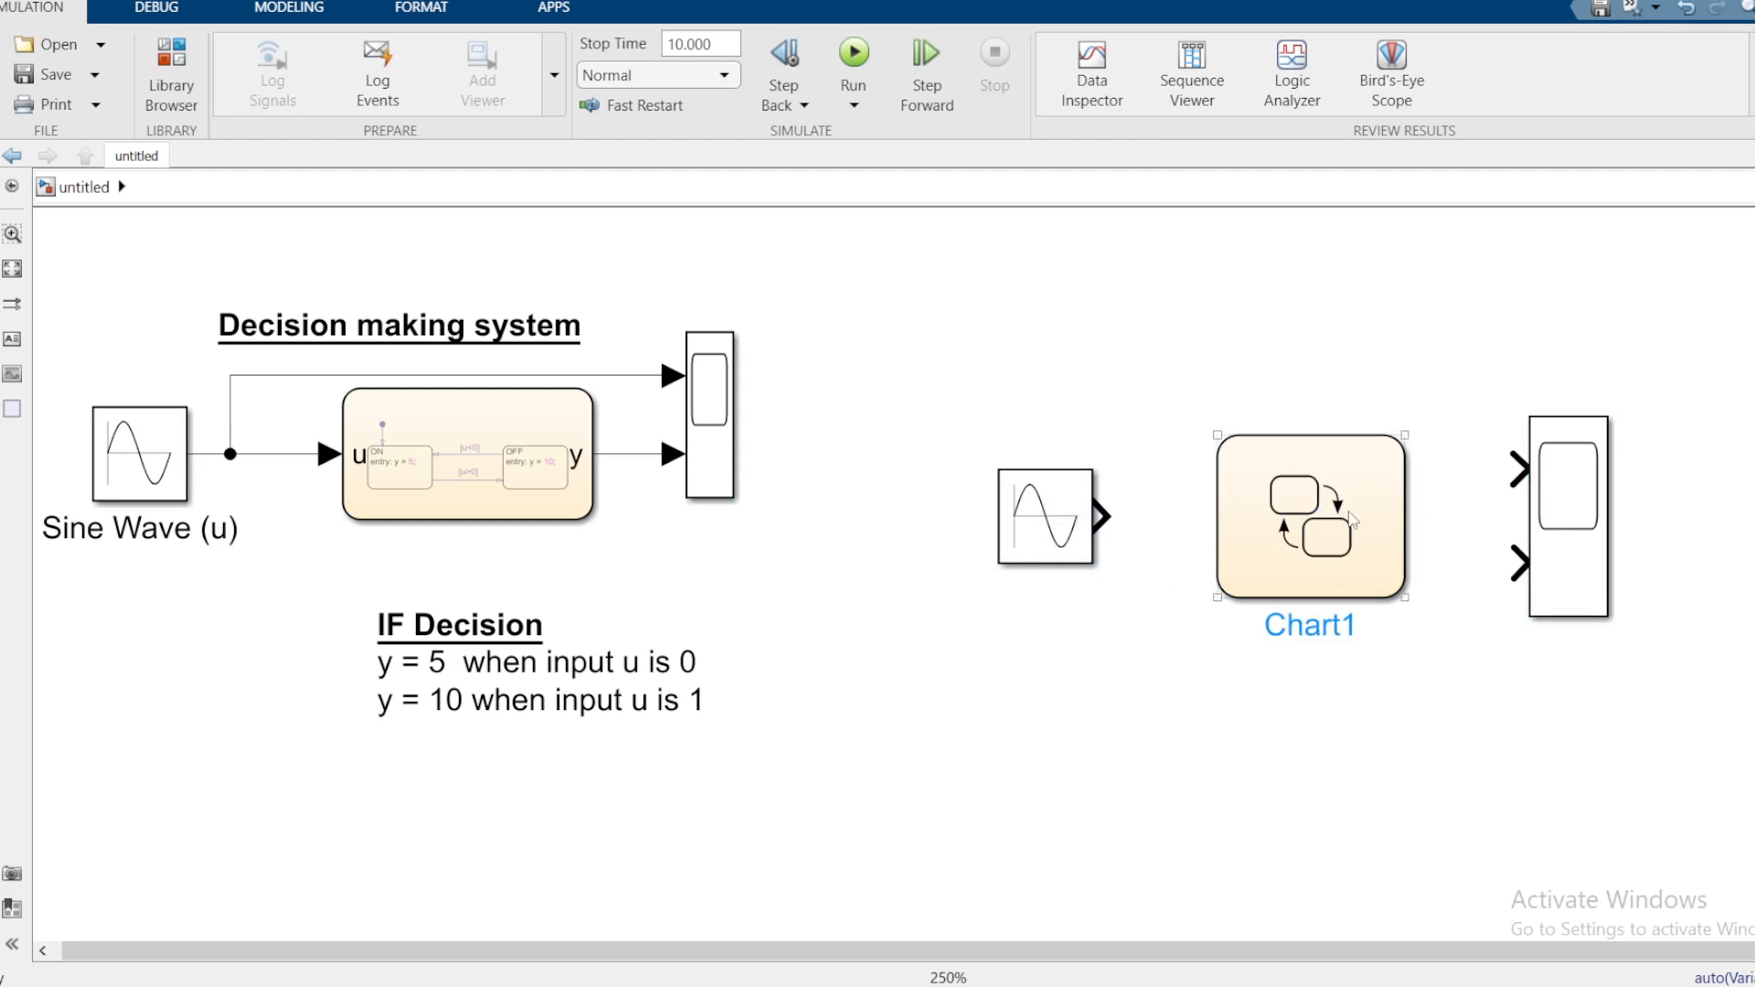
pyautogui.click(1081, 623)
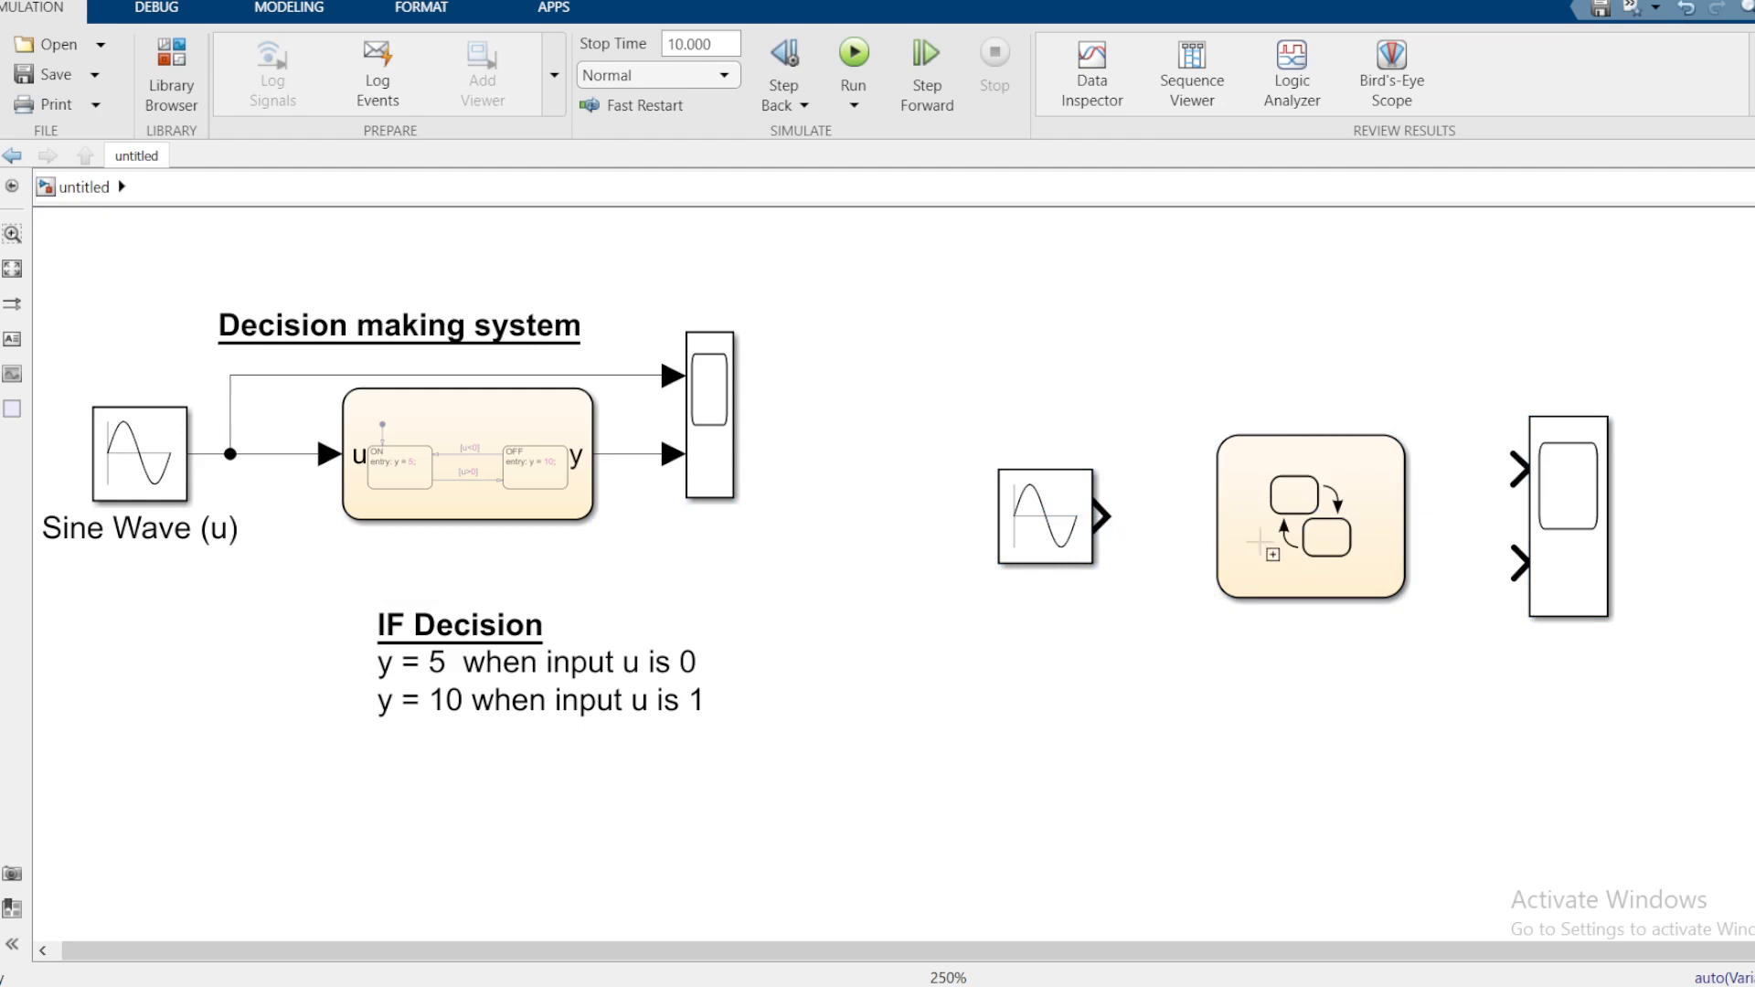
pyautogui.click(1256, 543)
# Step: Open Chart1 and place a new state, typing 'Max Y' as its label
pyautogui.doubleClick(1256, 543)
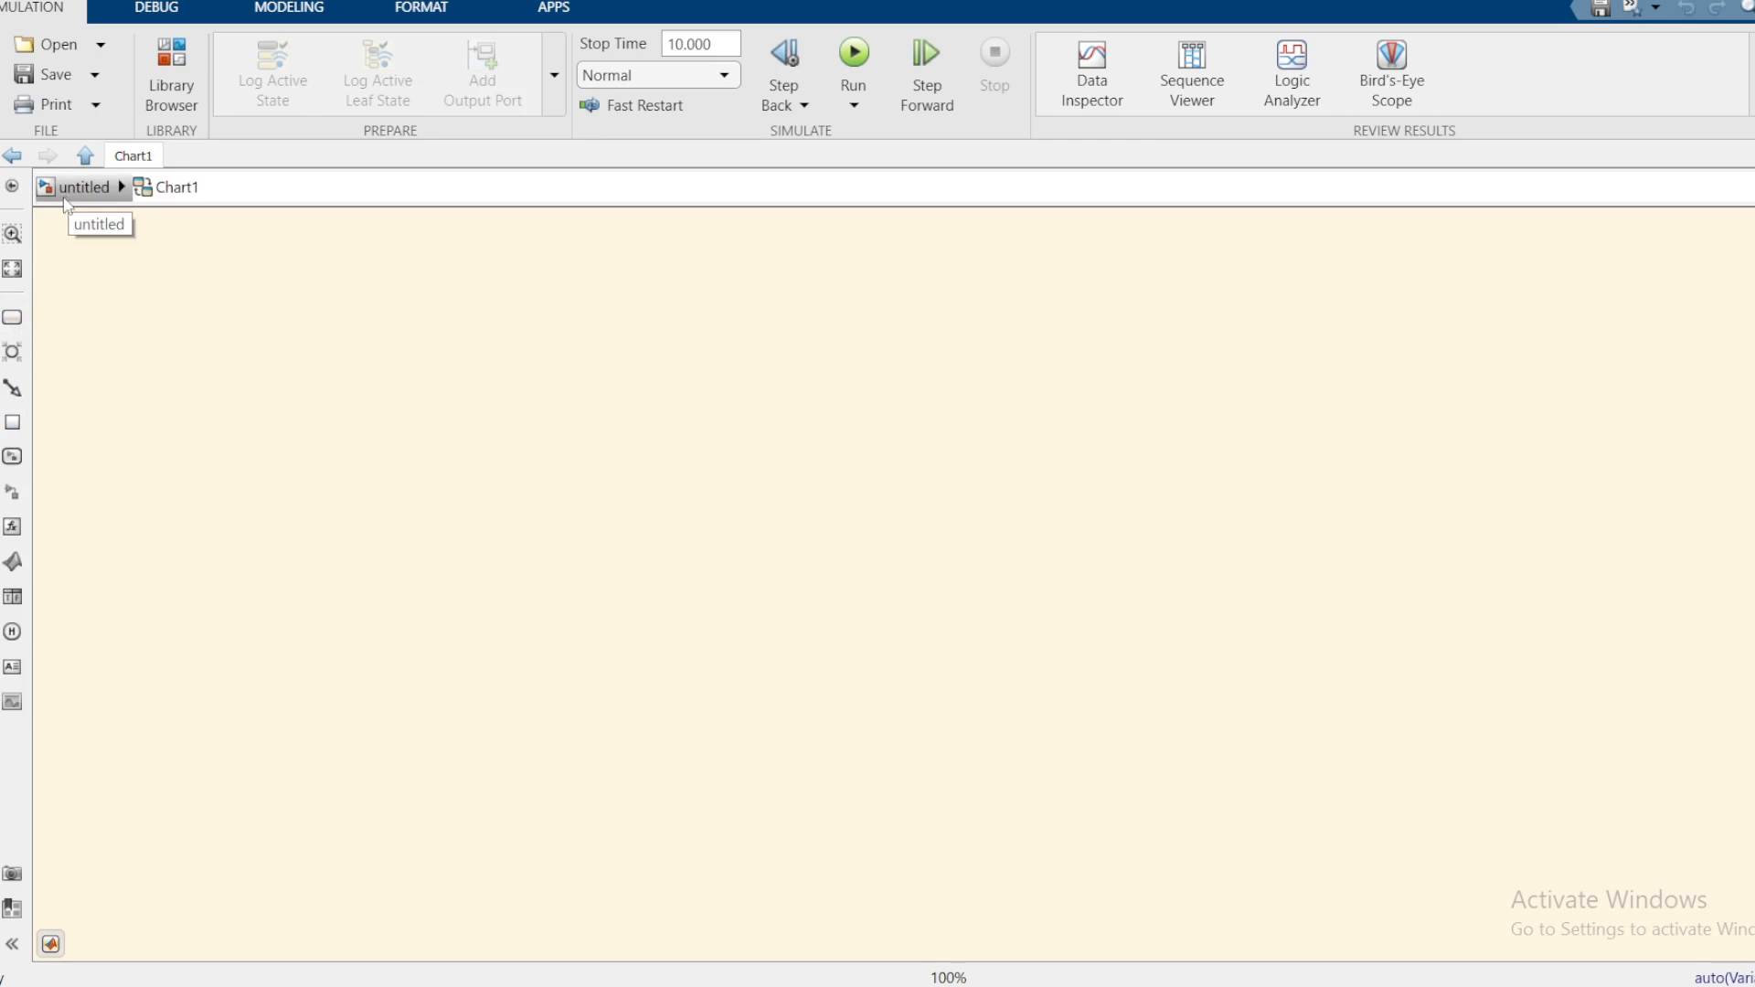
pyautogui.click(12, 318)
pyautogui.click(384, 435)
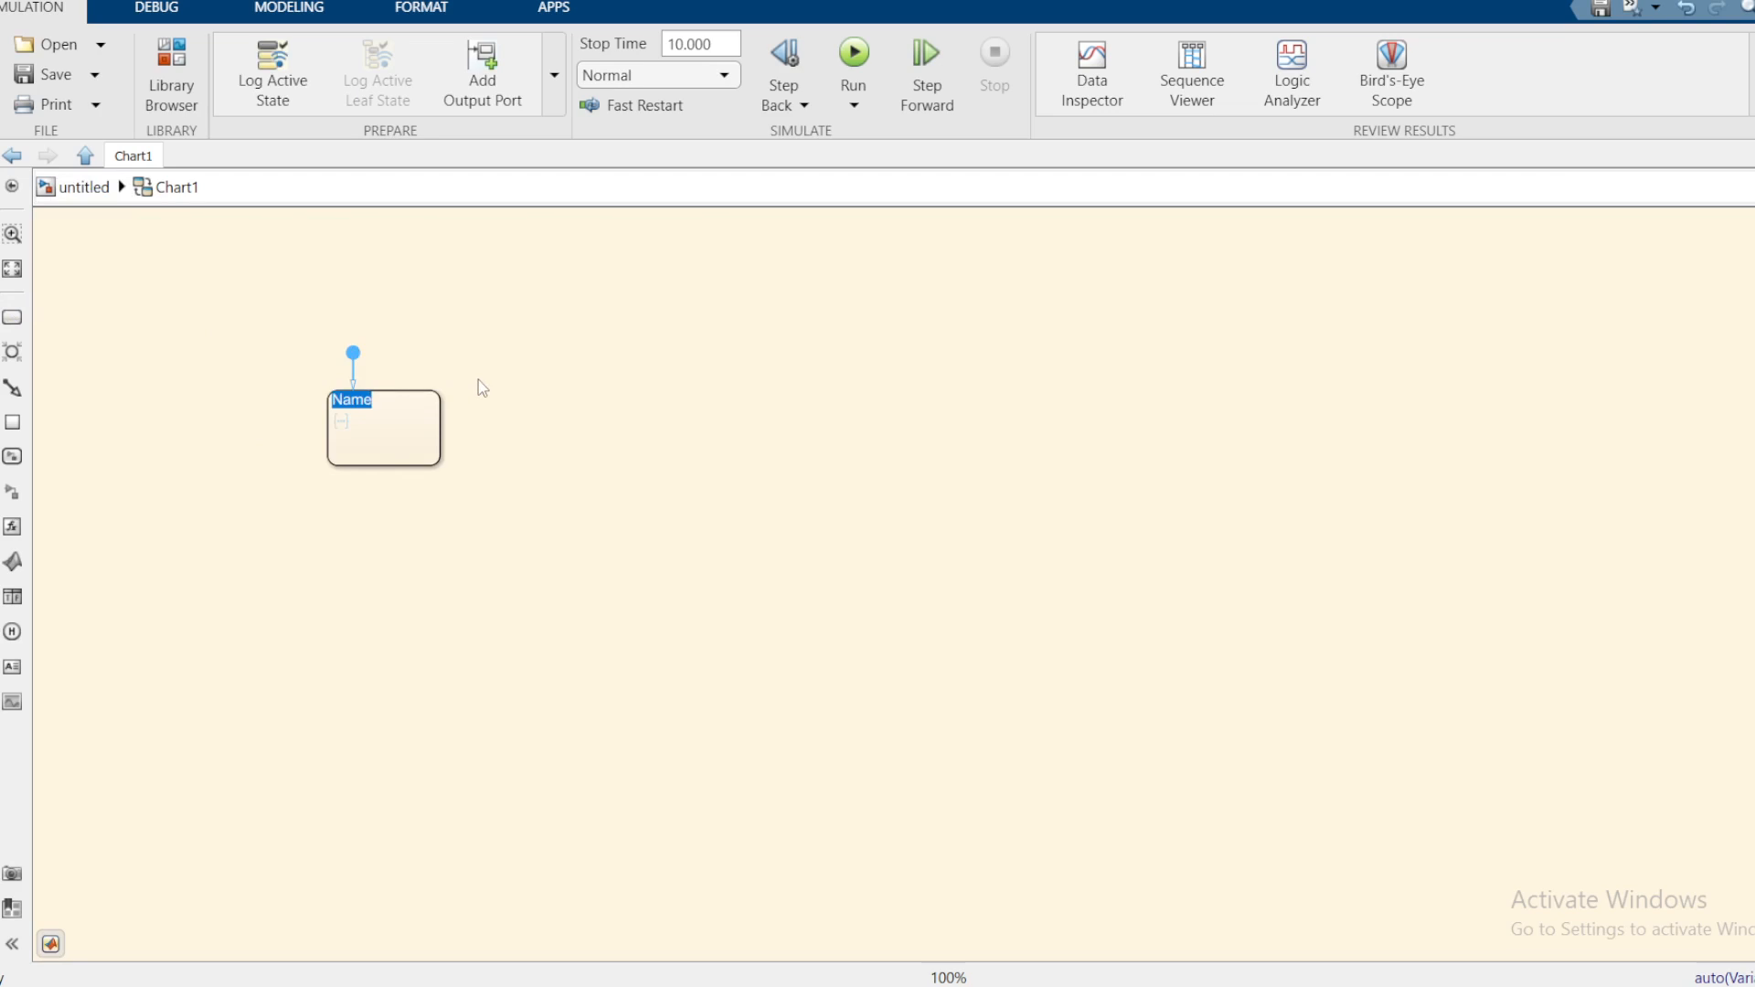
pyautogui.write('Max Y')
pyautogui.click(493, 438)
pyautogui.click(678, 462)
# Step: Edit the state's name to Min_Y, replacing the space with an underscore
pyautogui.click(384, 391)
pyautogui.doubleClick(371, 405)
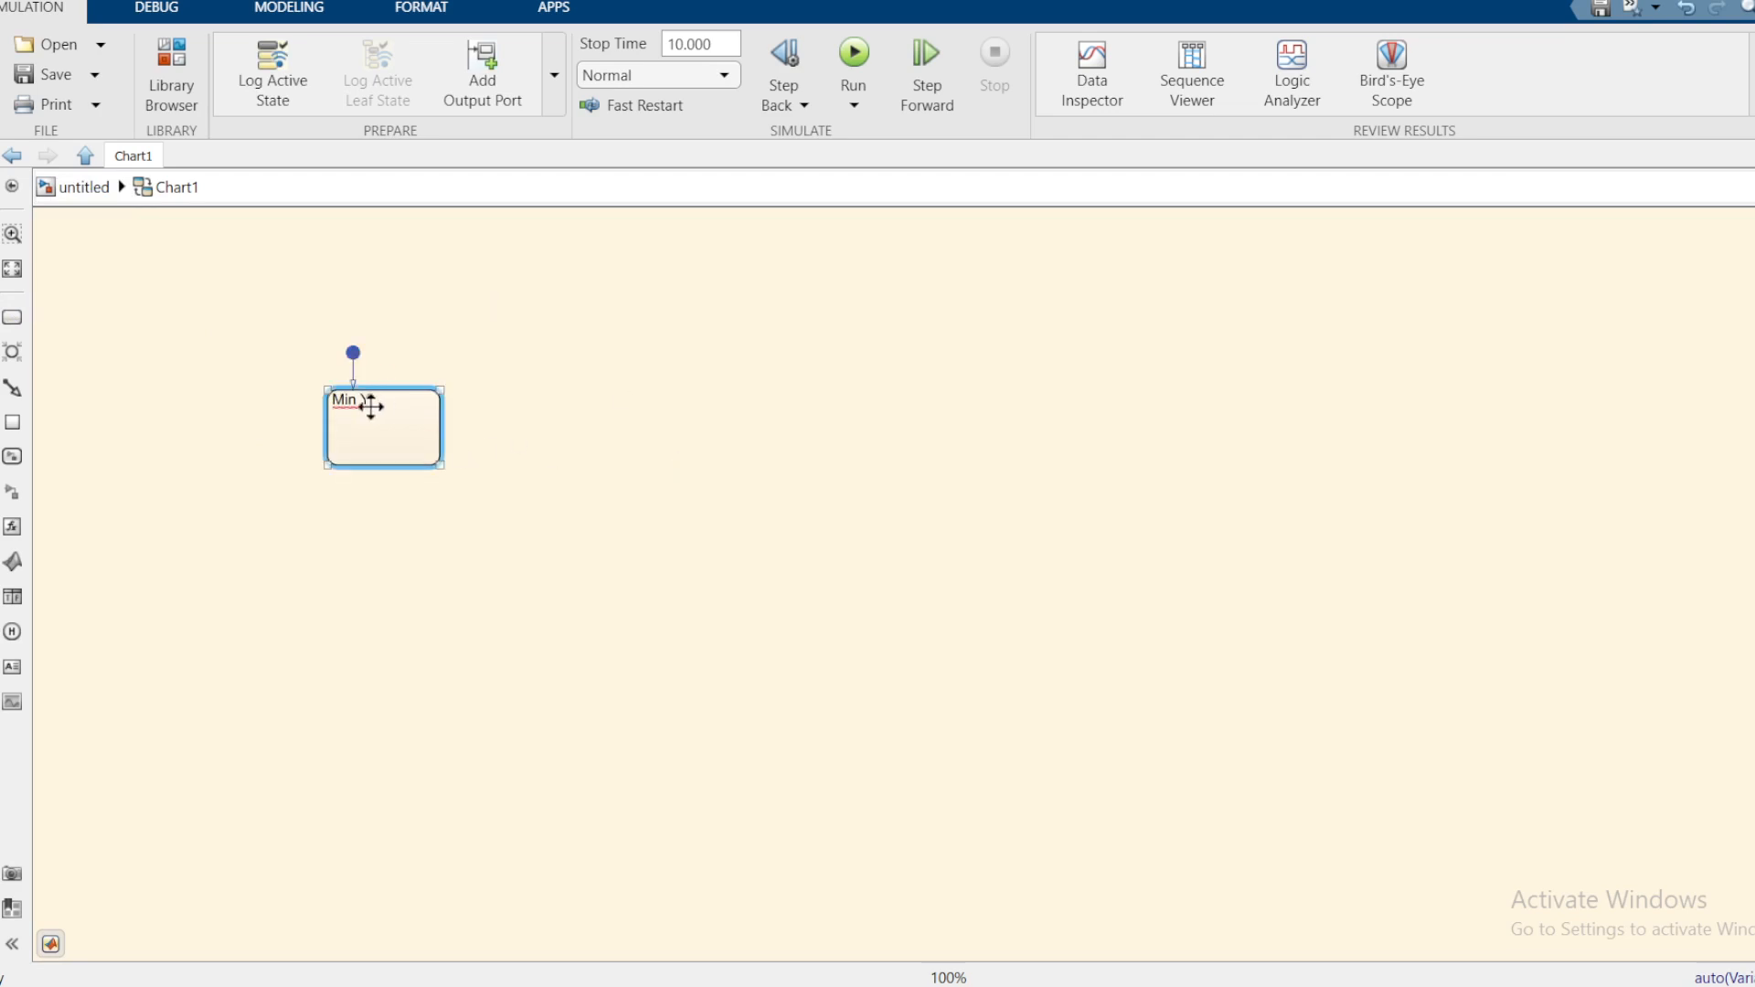
pyautogui.click(367, 410)
pyautogui.press('BackSpace')
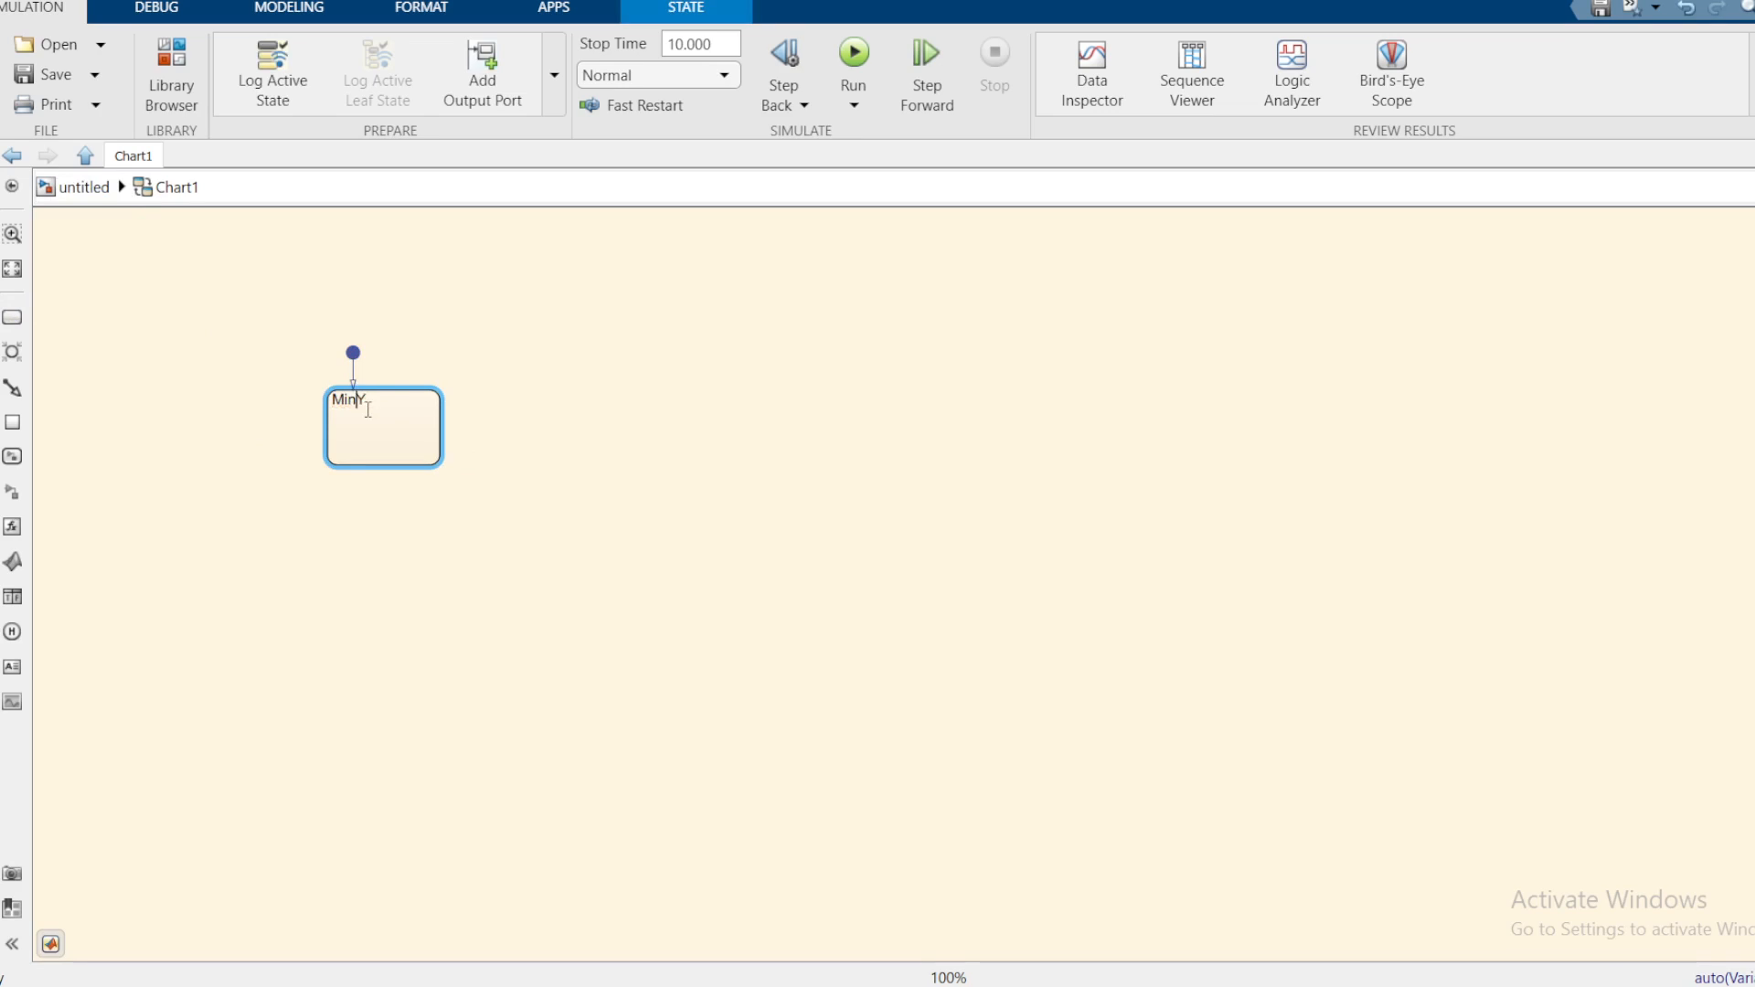
pyautogui.write('_')
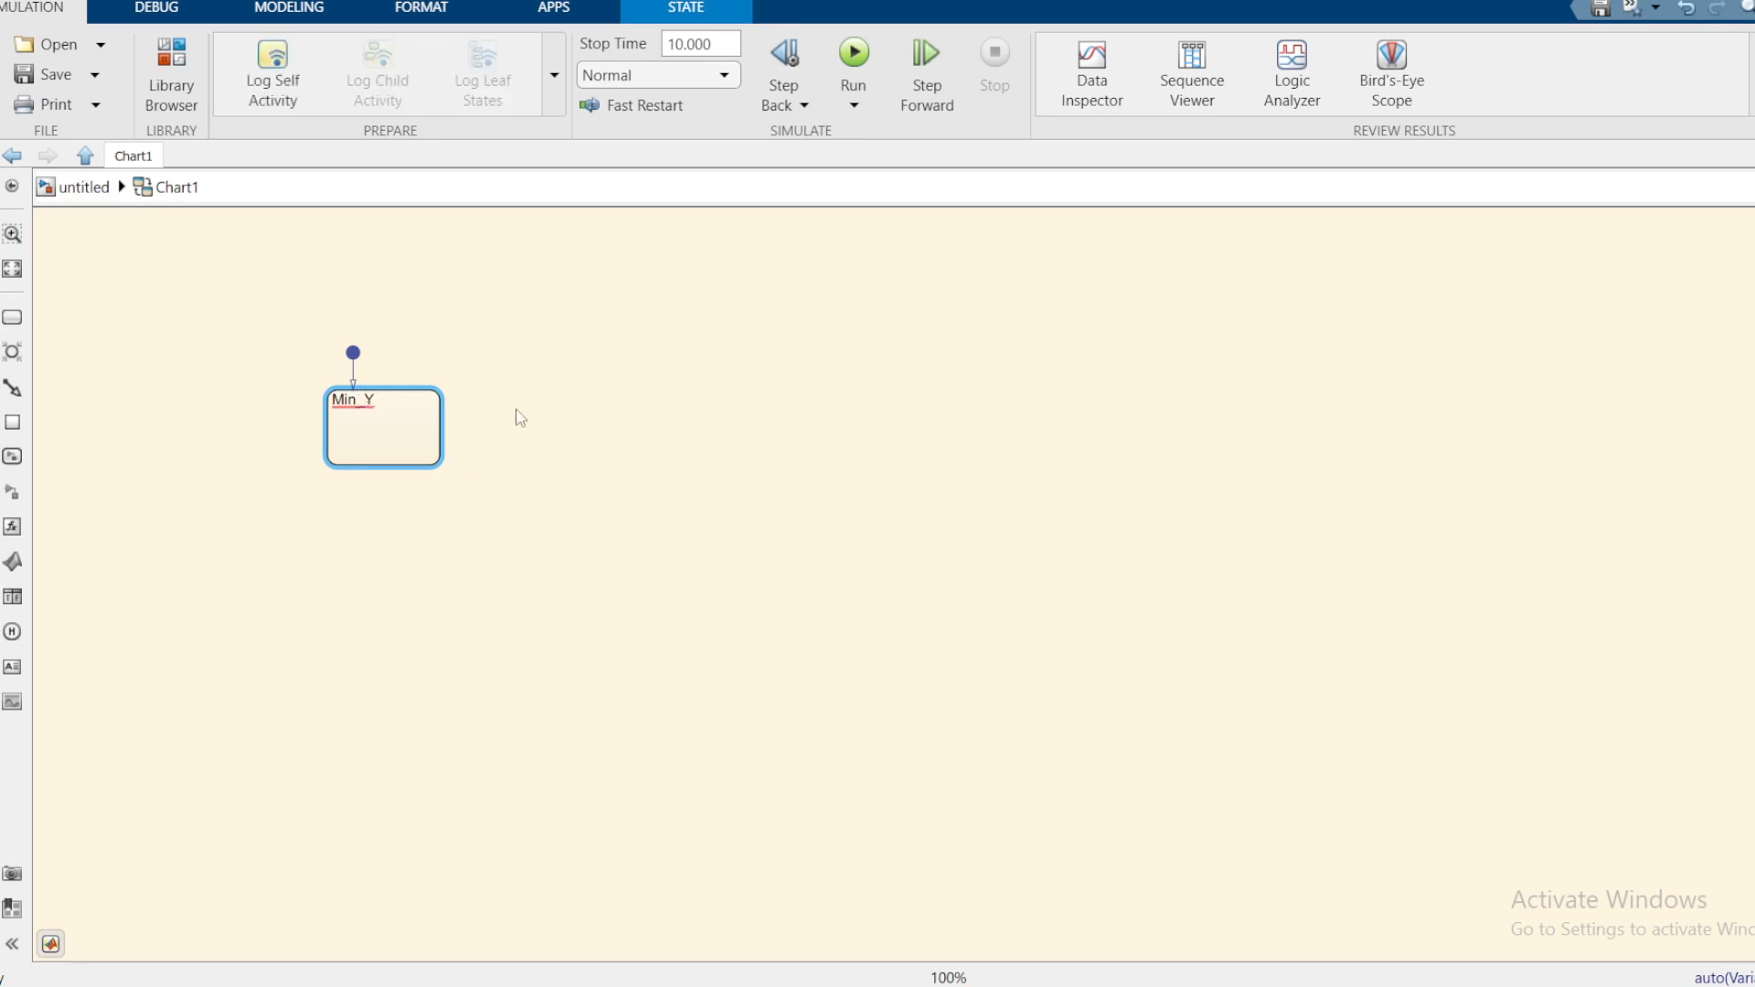
pyautogui.press('BackSpace')
pyautogui.click(802, 444)
# Step: Zoom the chart to fit and select the Min_Y state
pyautogui.press('space')
pyautogui.click(887, 593)
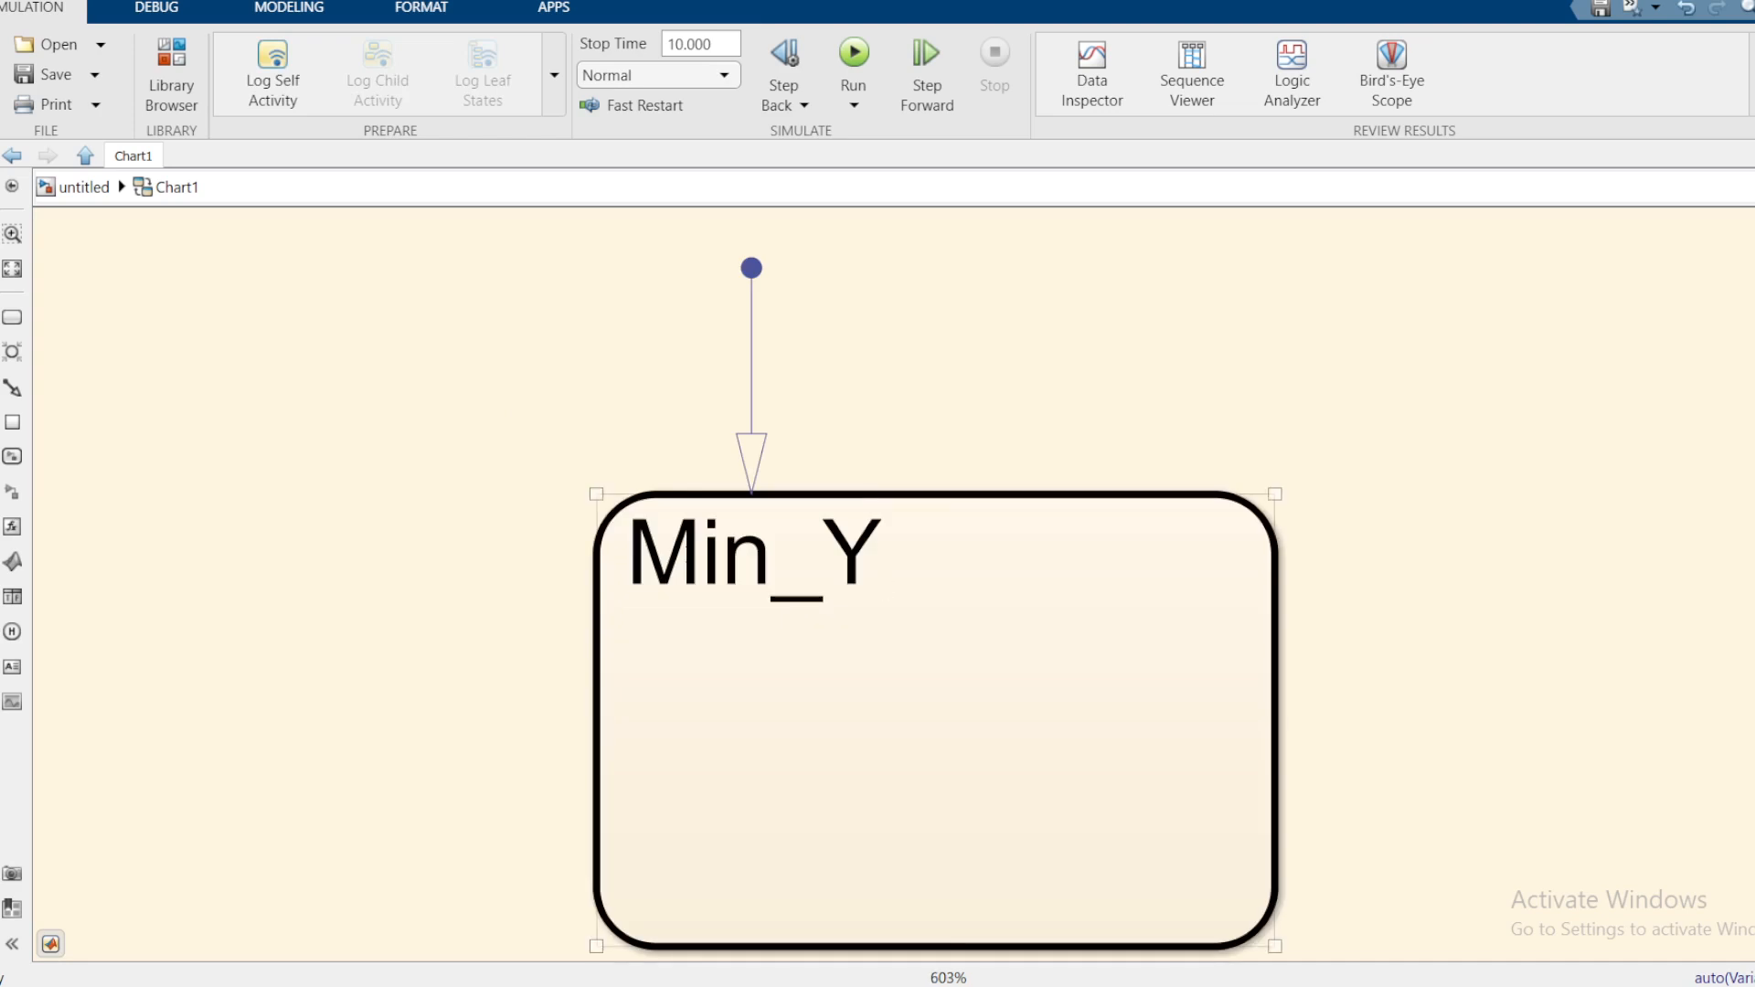
pyautogui.click(1559, 556)
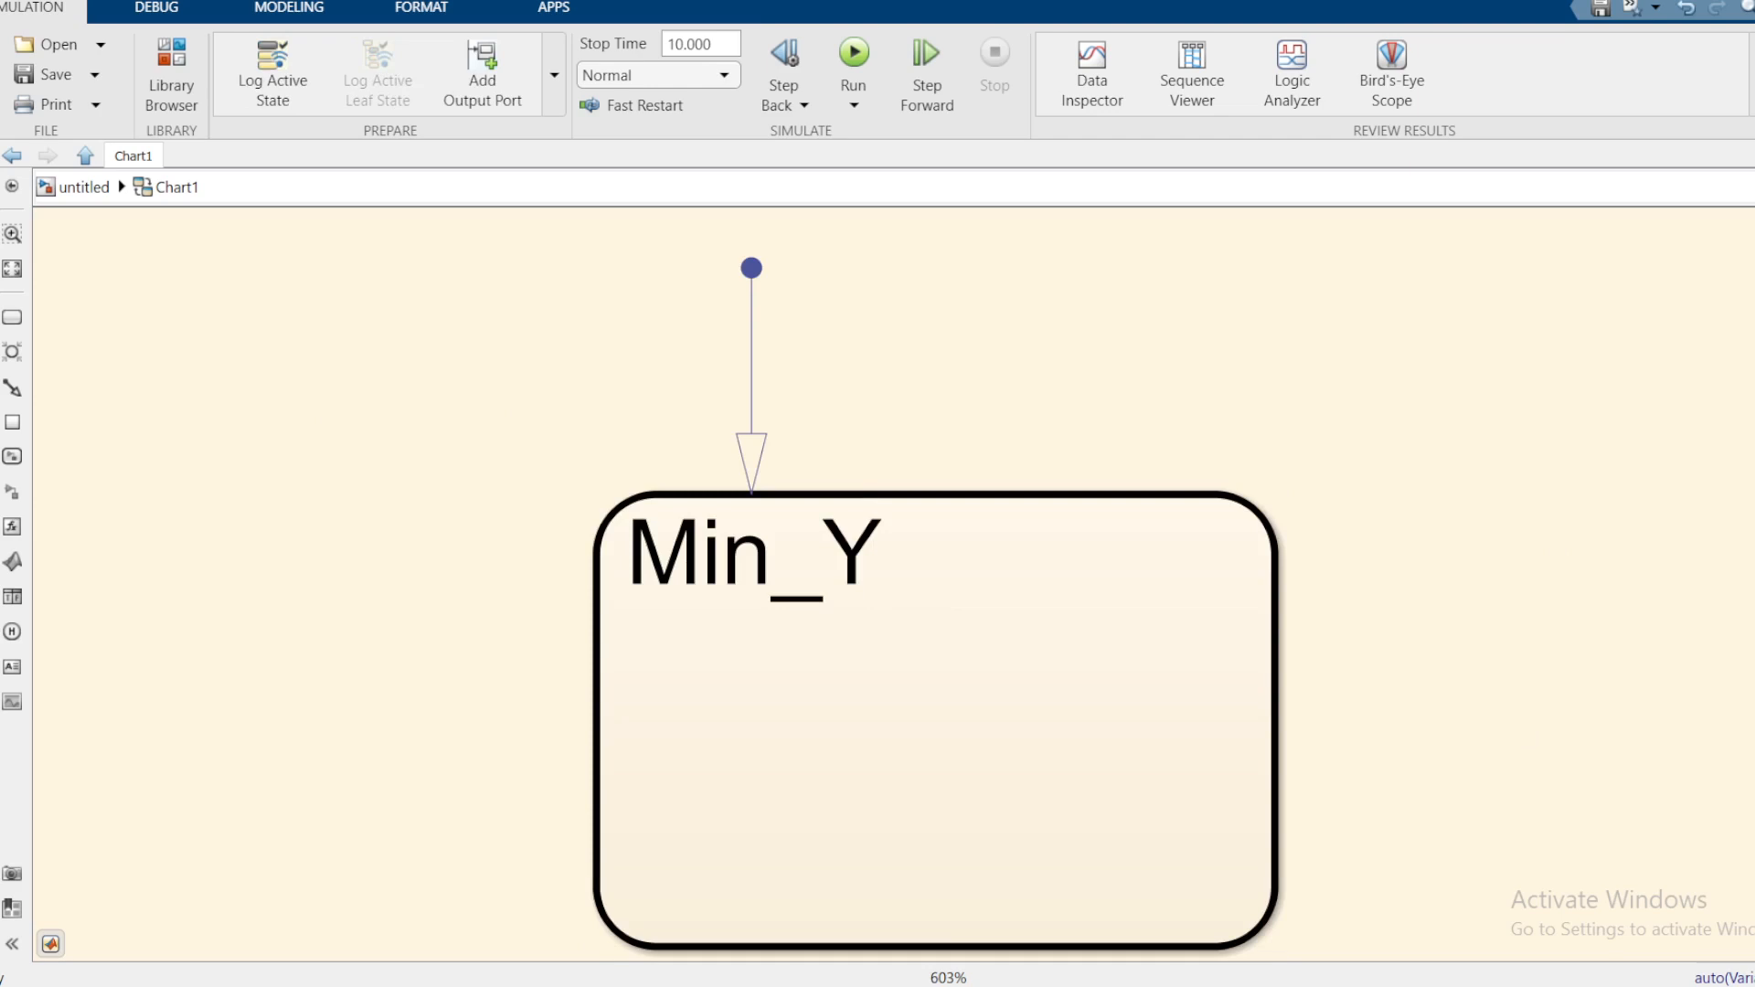
pyautogui.click(901, 560)
pyautogui.click(870, 567)
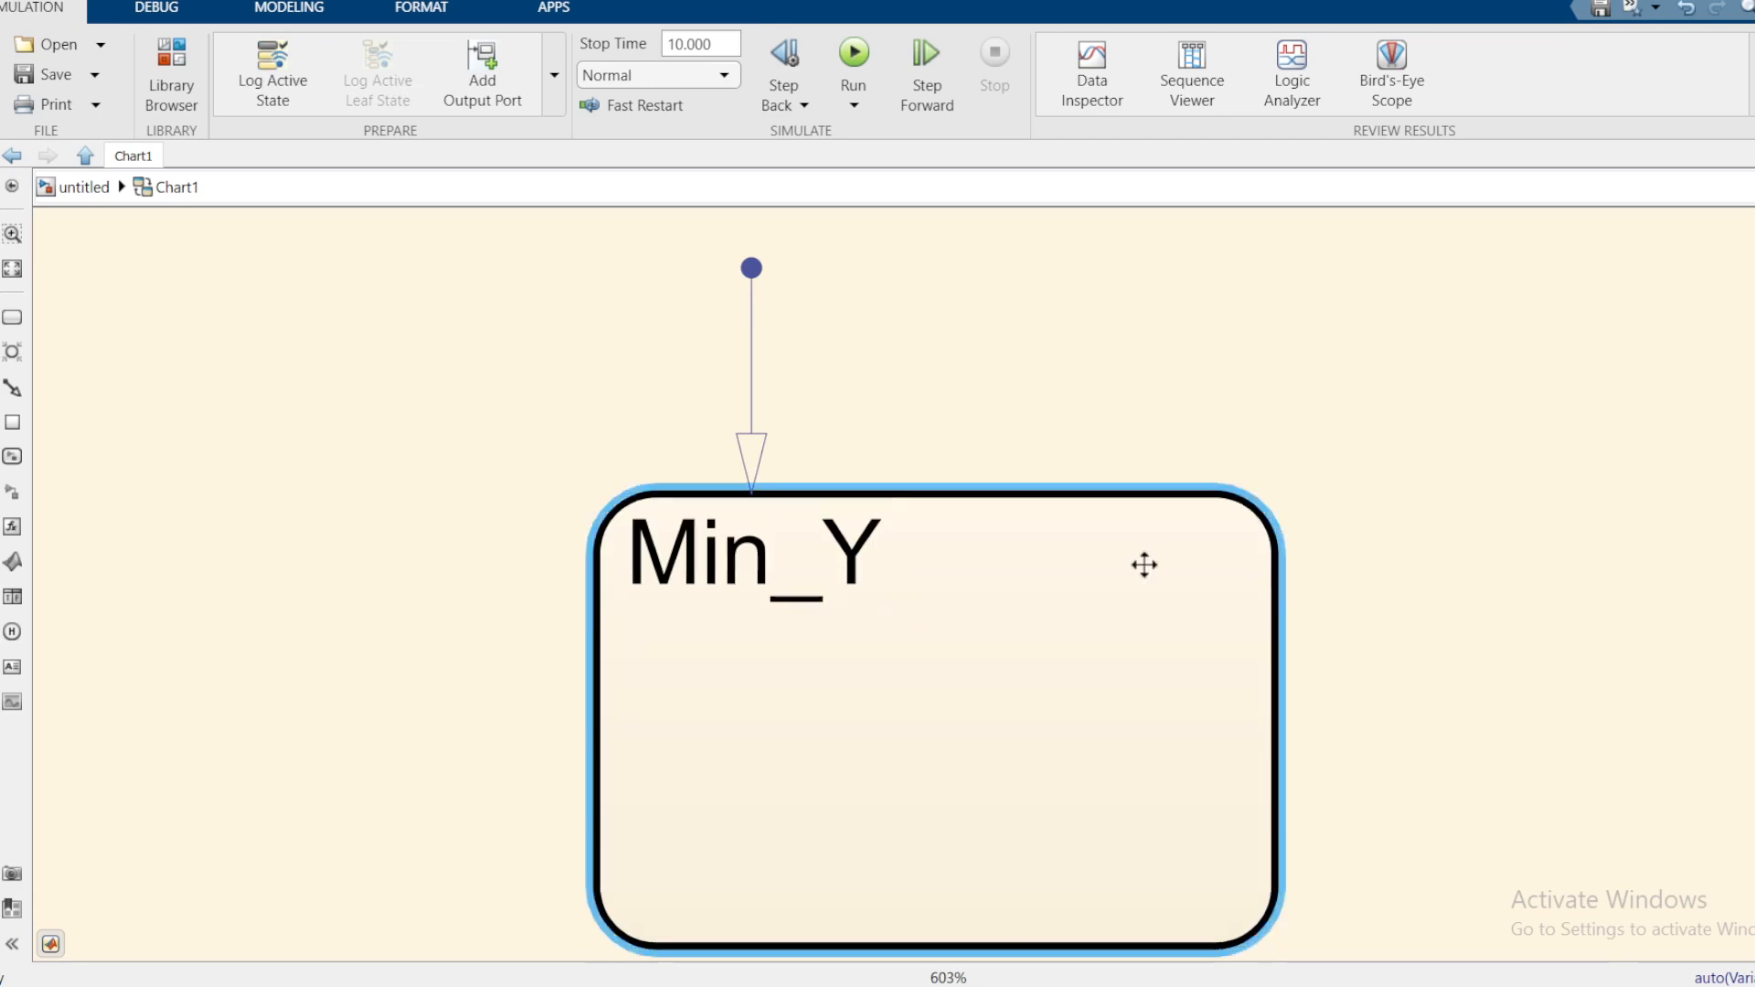
pyautogui.scroll(-4, 1375, 594)
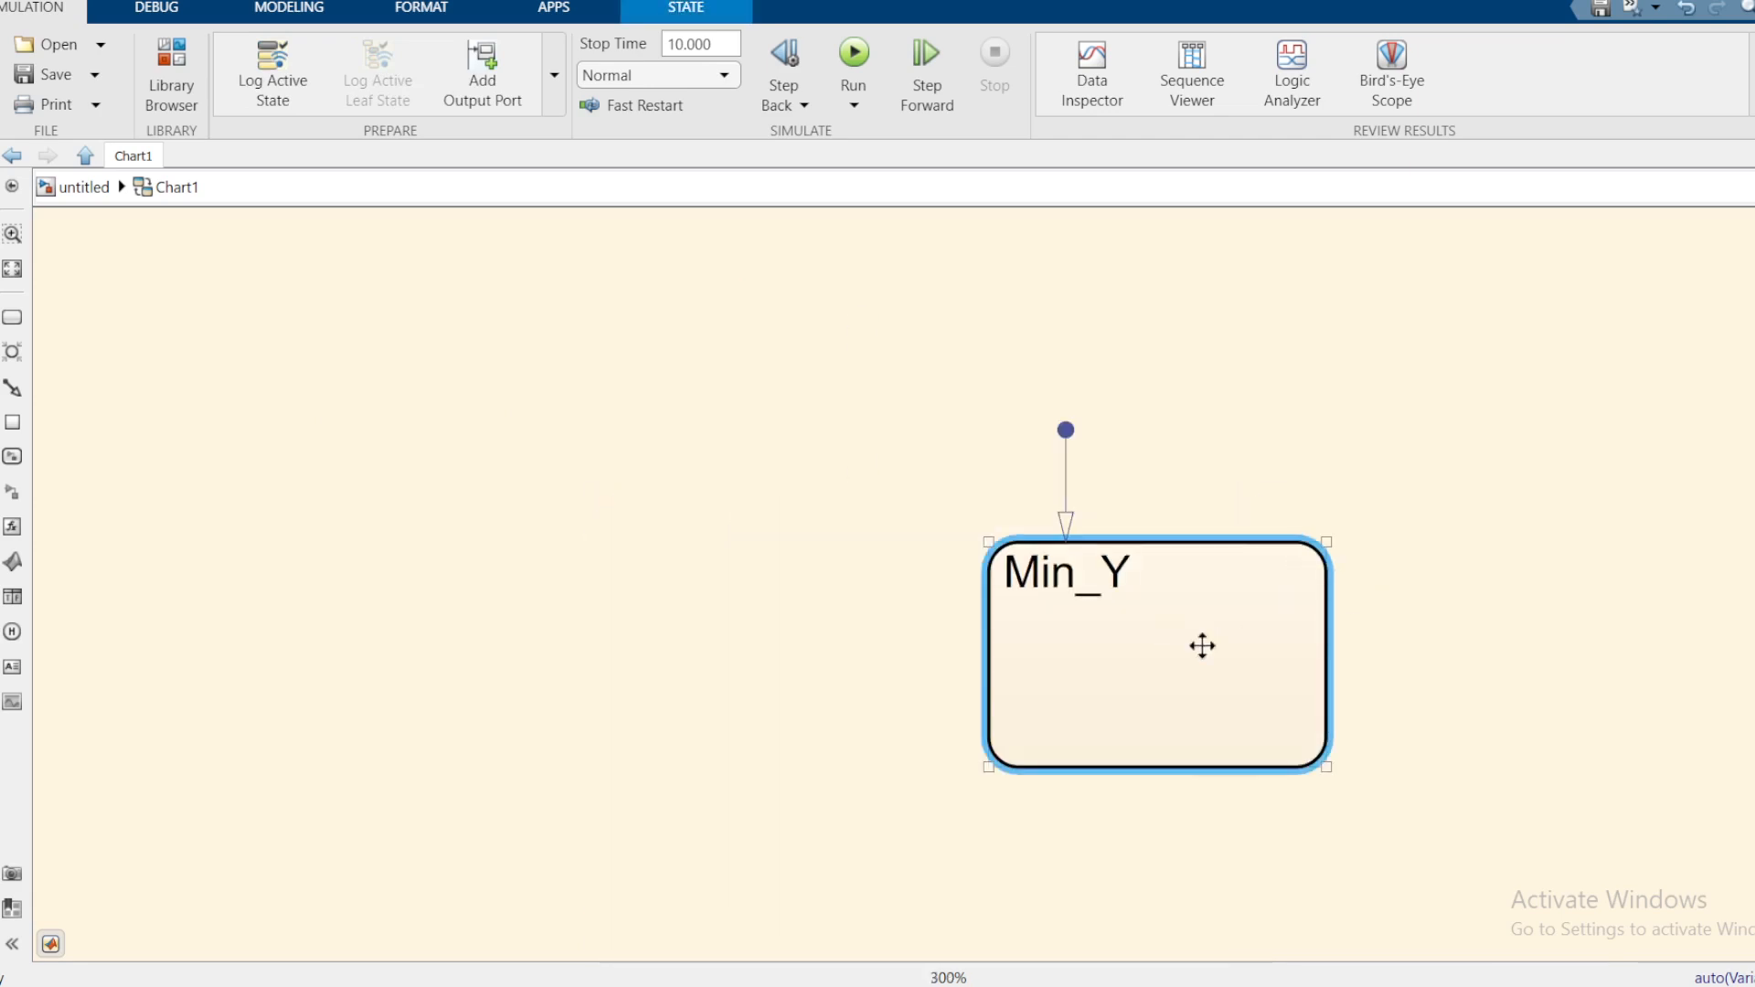
# Step: Copy Min_Y to create a second state named Max_Y on its right
pyautogui.moveTo(1203, 646); pyautogui.dragTo(1587, 656)
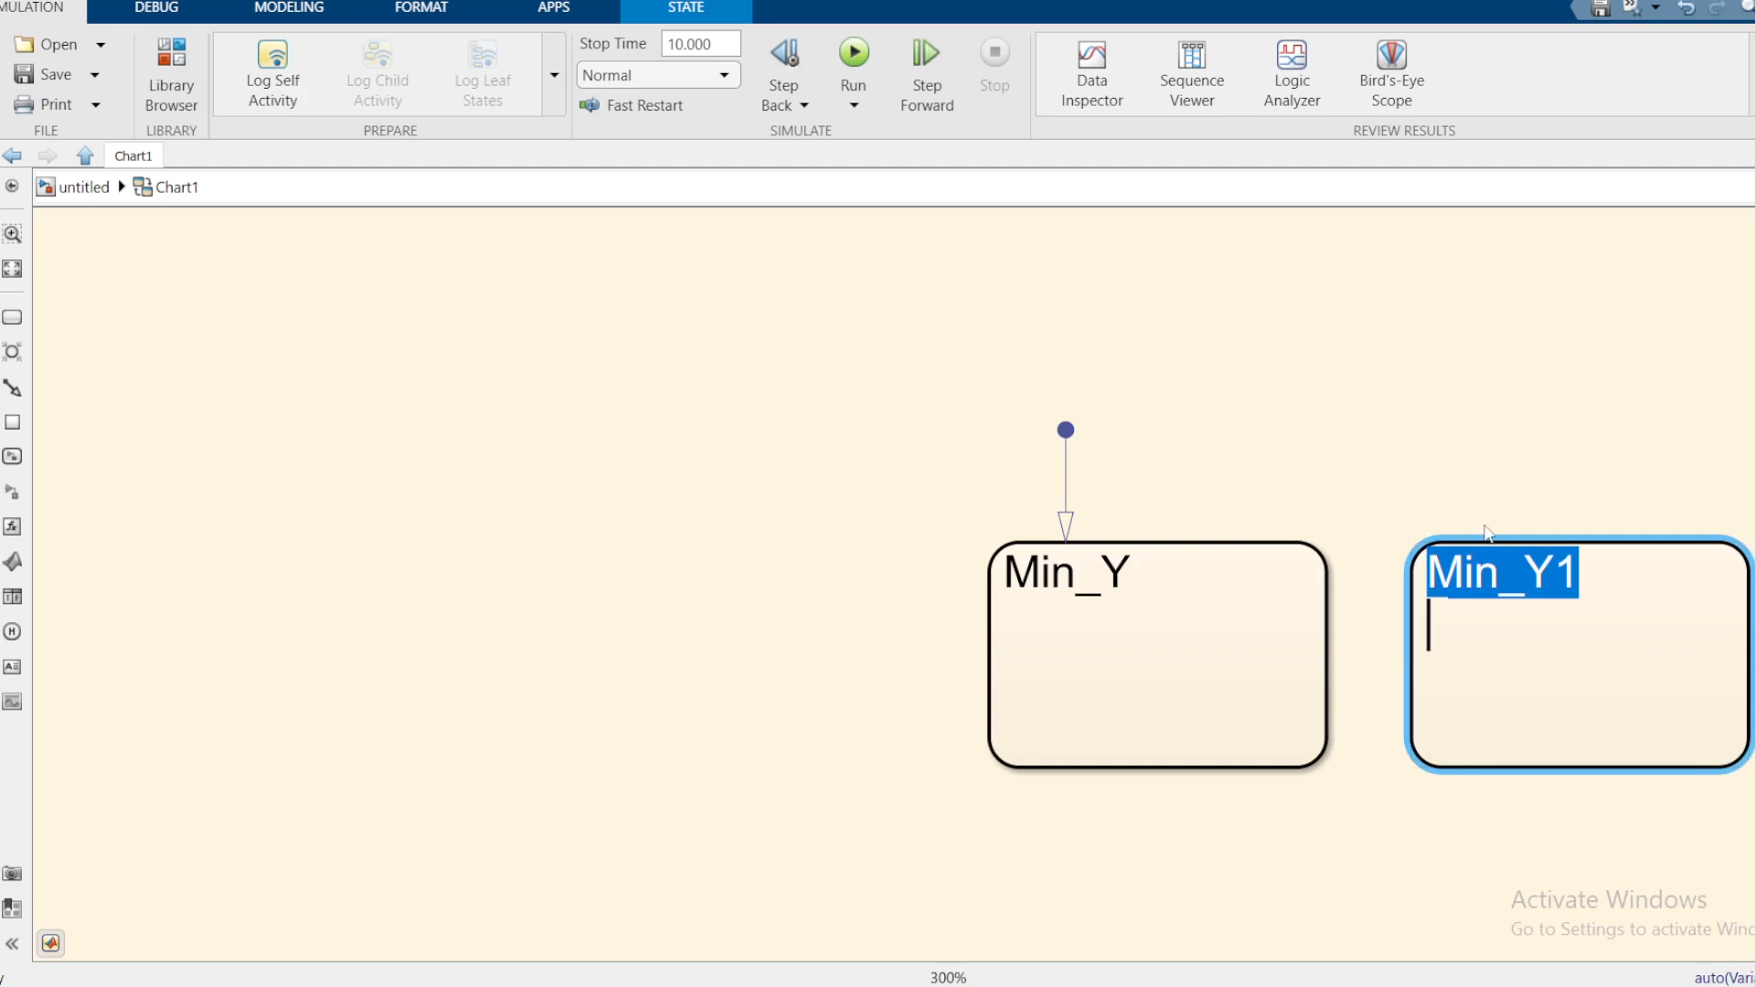
pyautogui.write('Max')
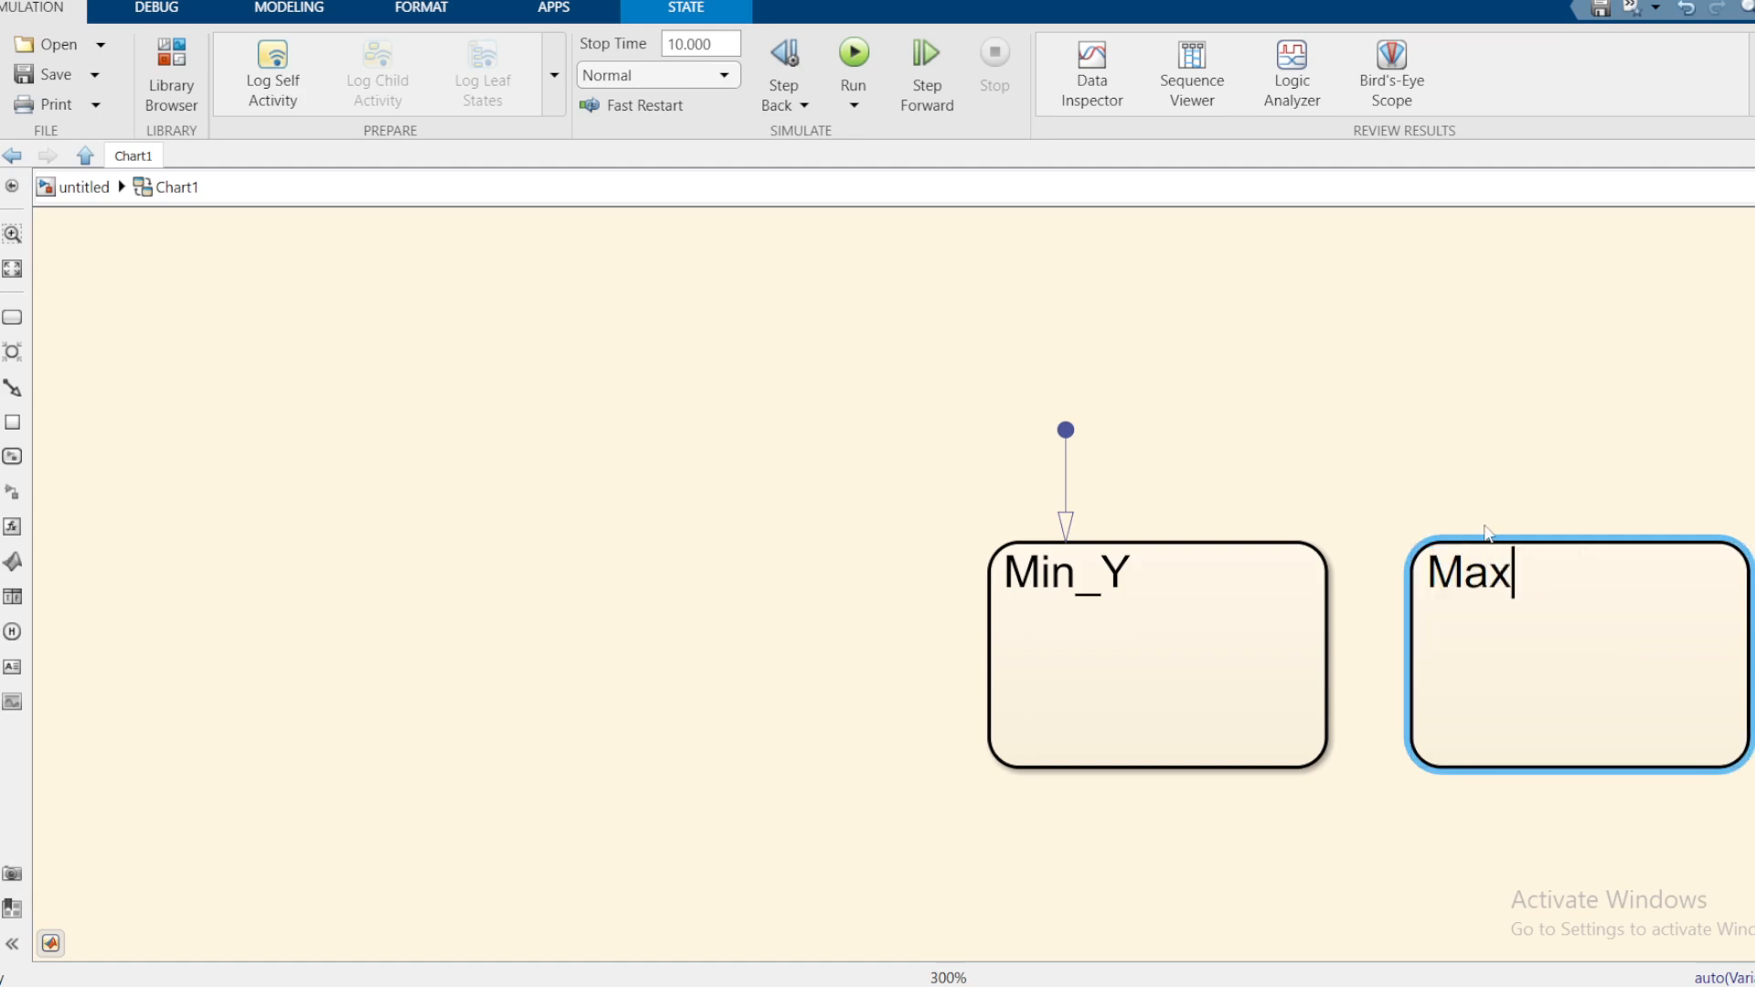
pyautogui.write('_Y')
pyautogui.click(1497, 338)
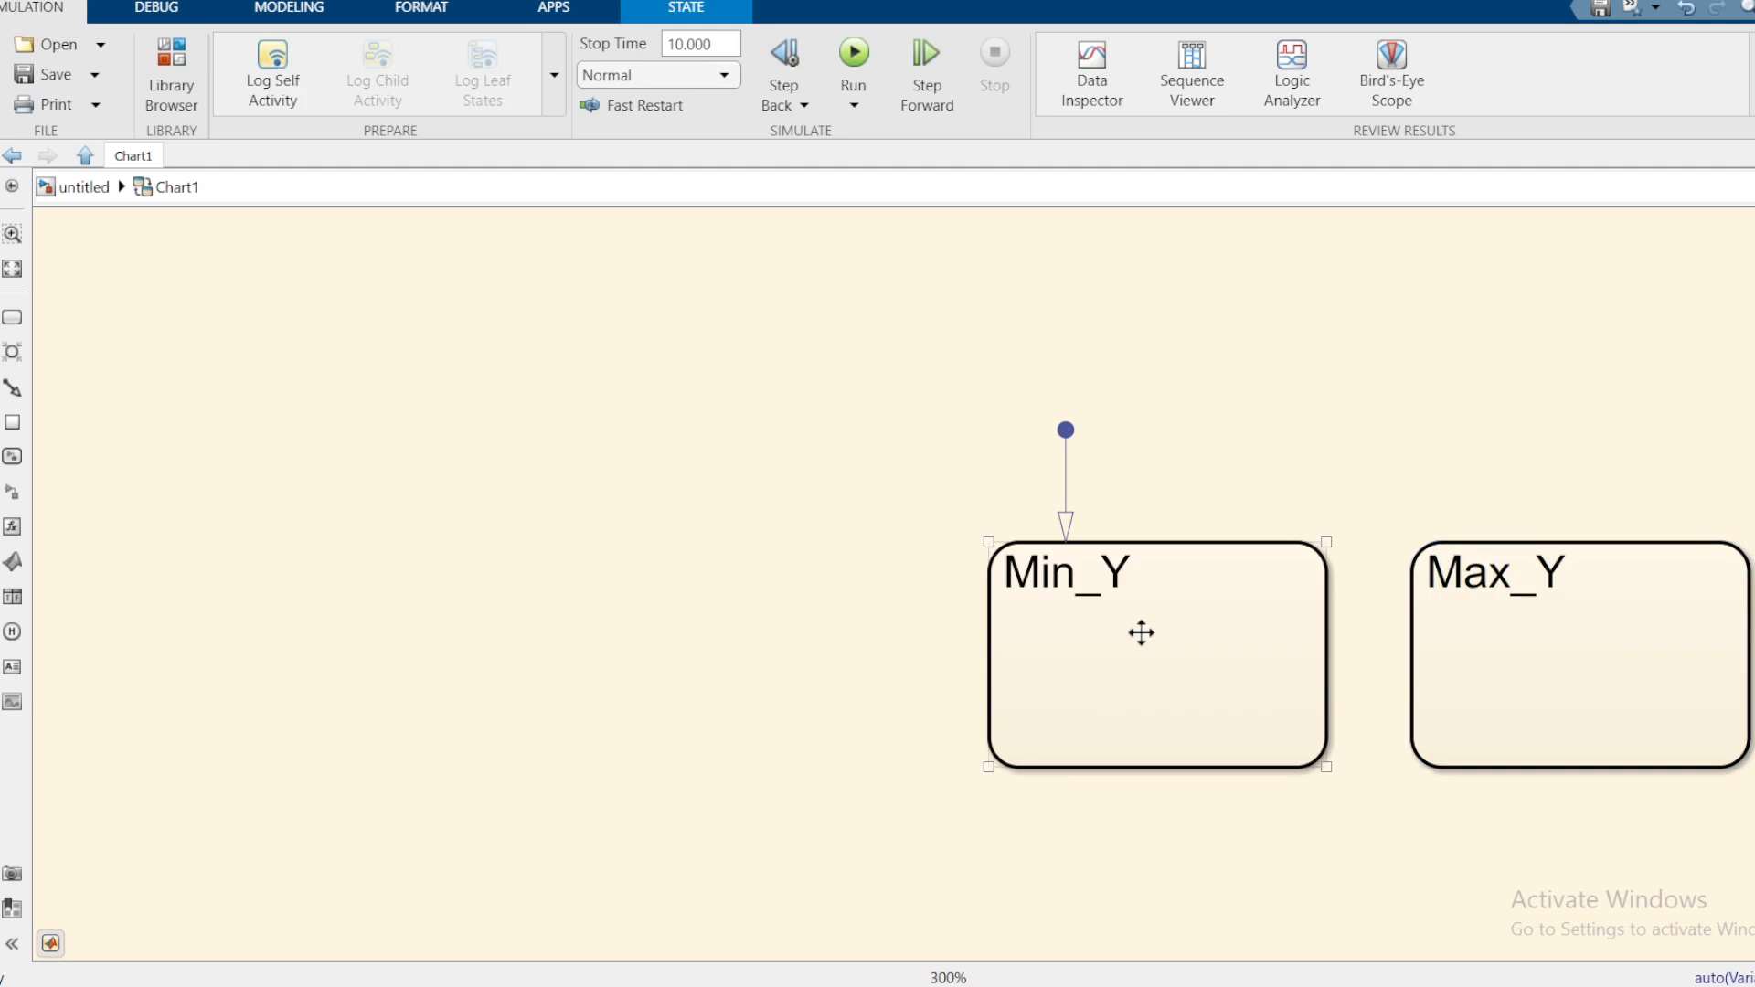
# Step: Move Min_Y left, away from Max_Y, and start editing its label
pyautogui.moveTo(1140, 630); pyautogui.dragTo(706, 645)
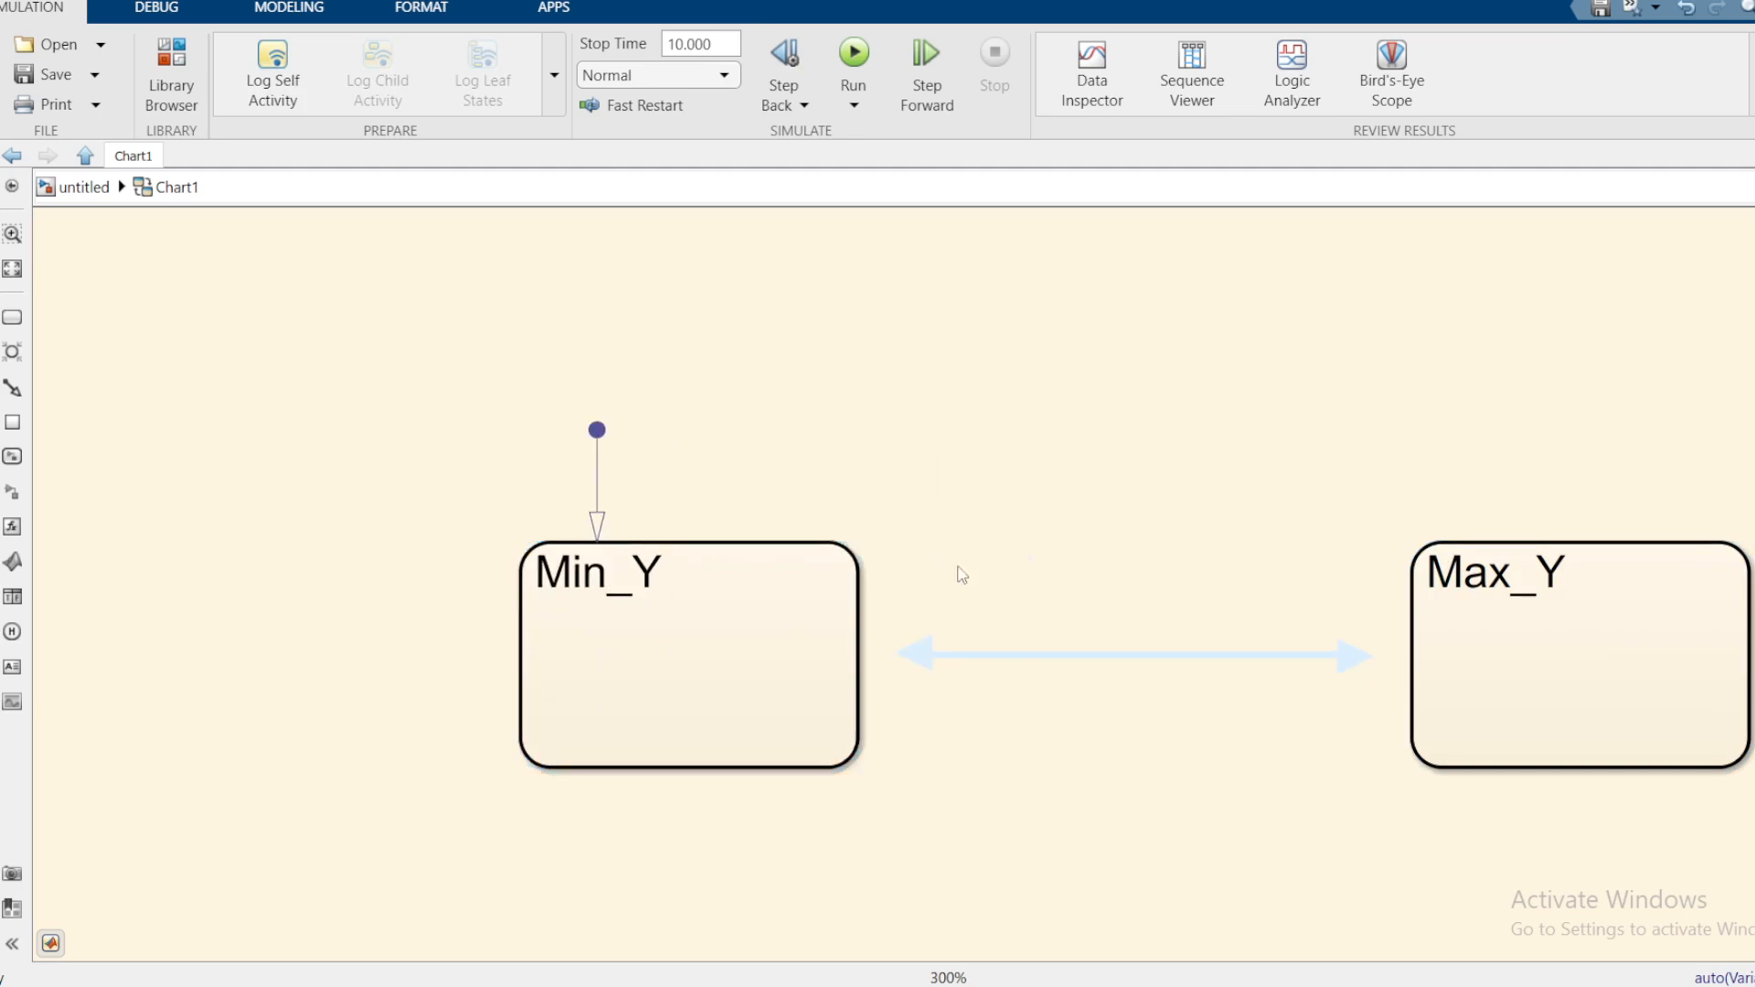
pyautogui.click(532, 675)
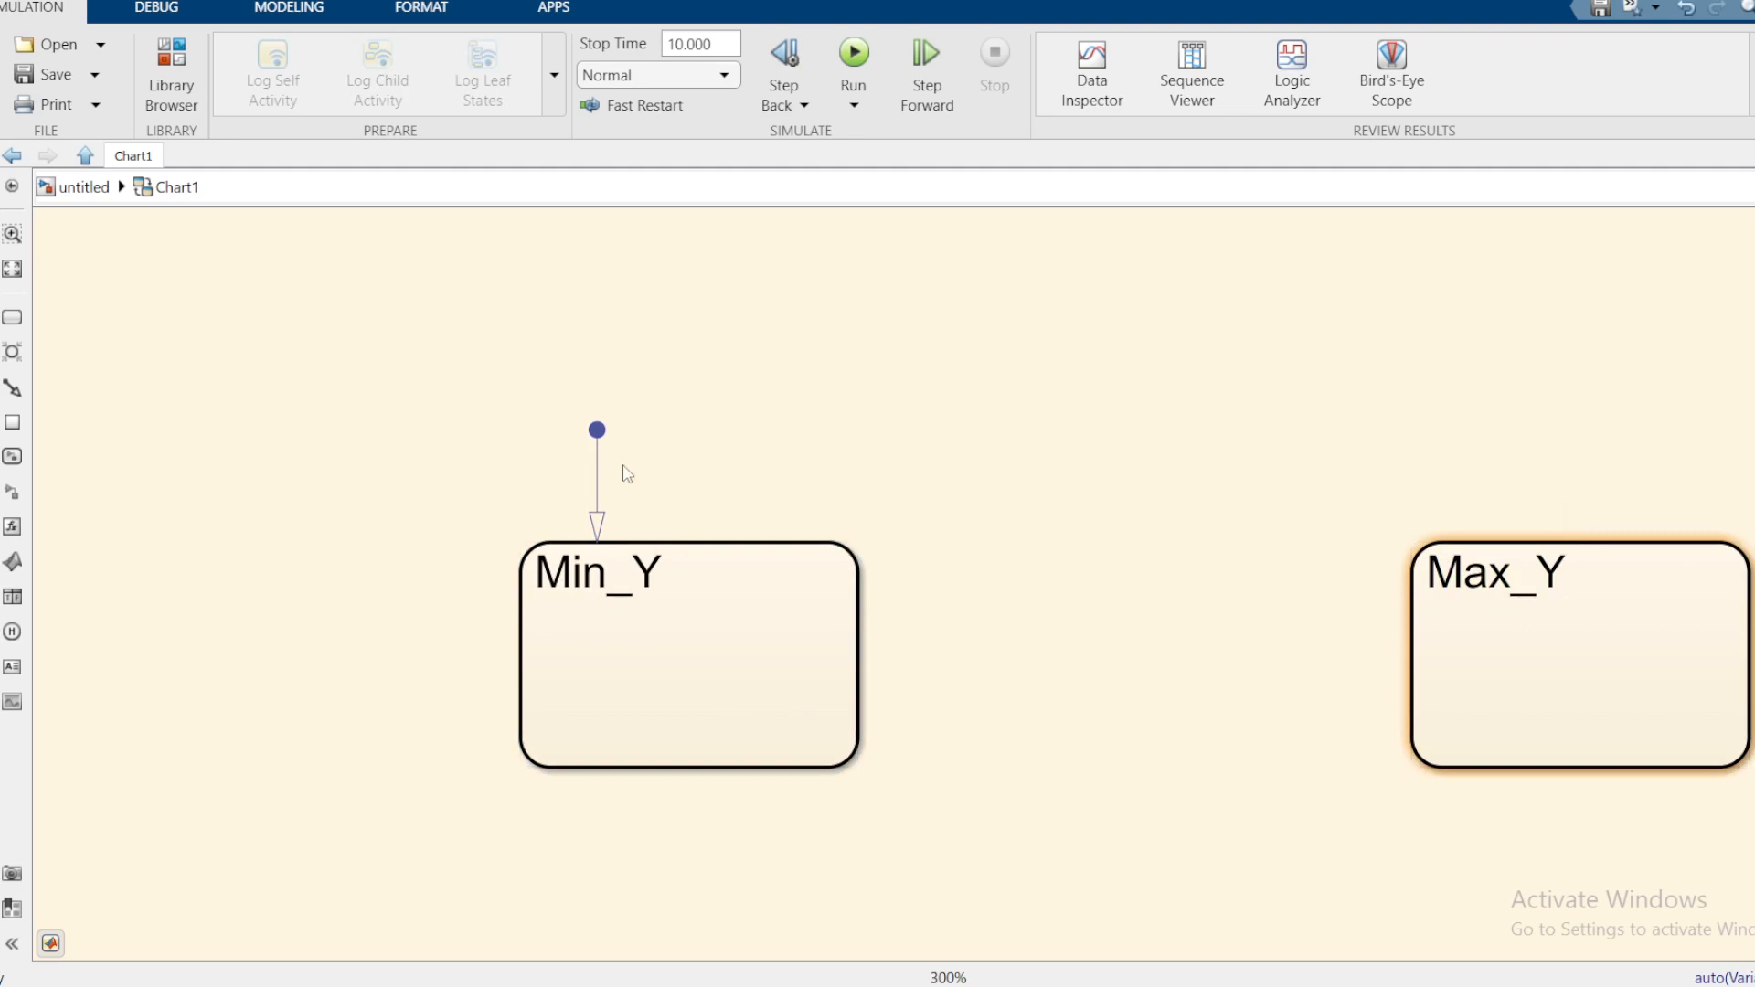
pyautogui.click(683, 582)
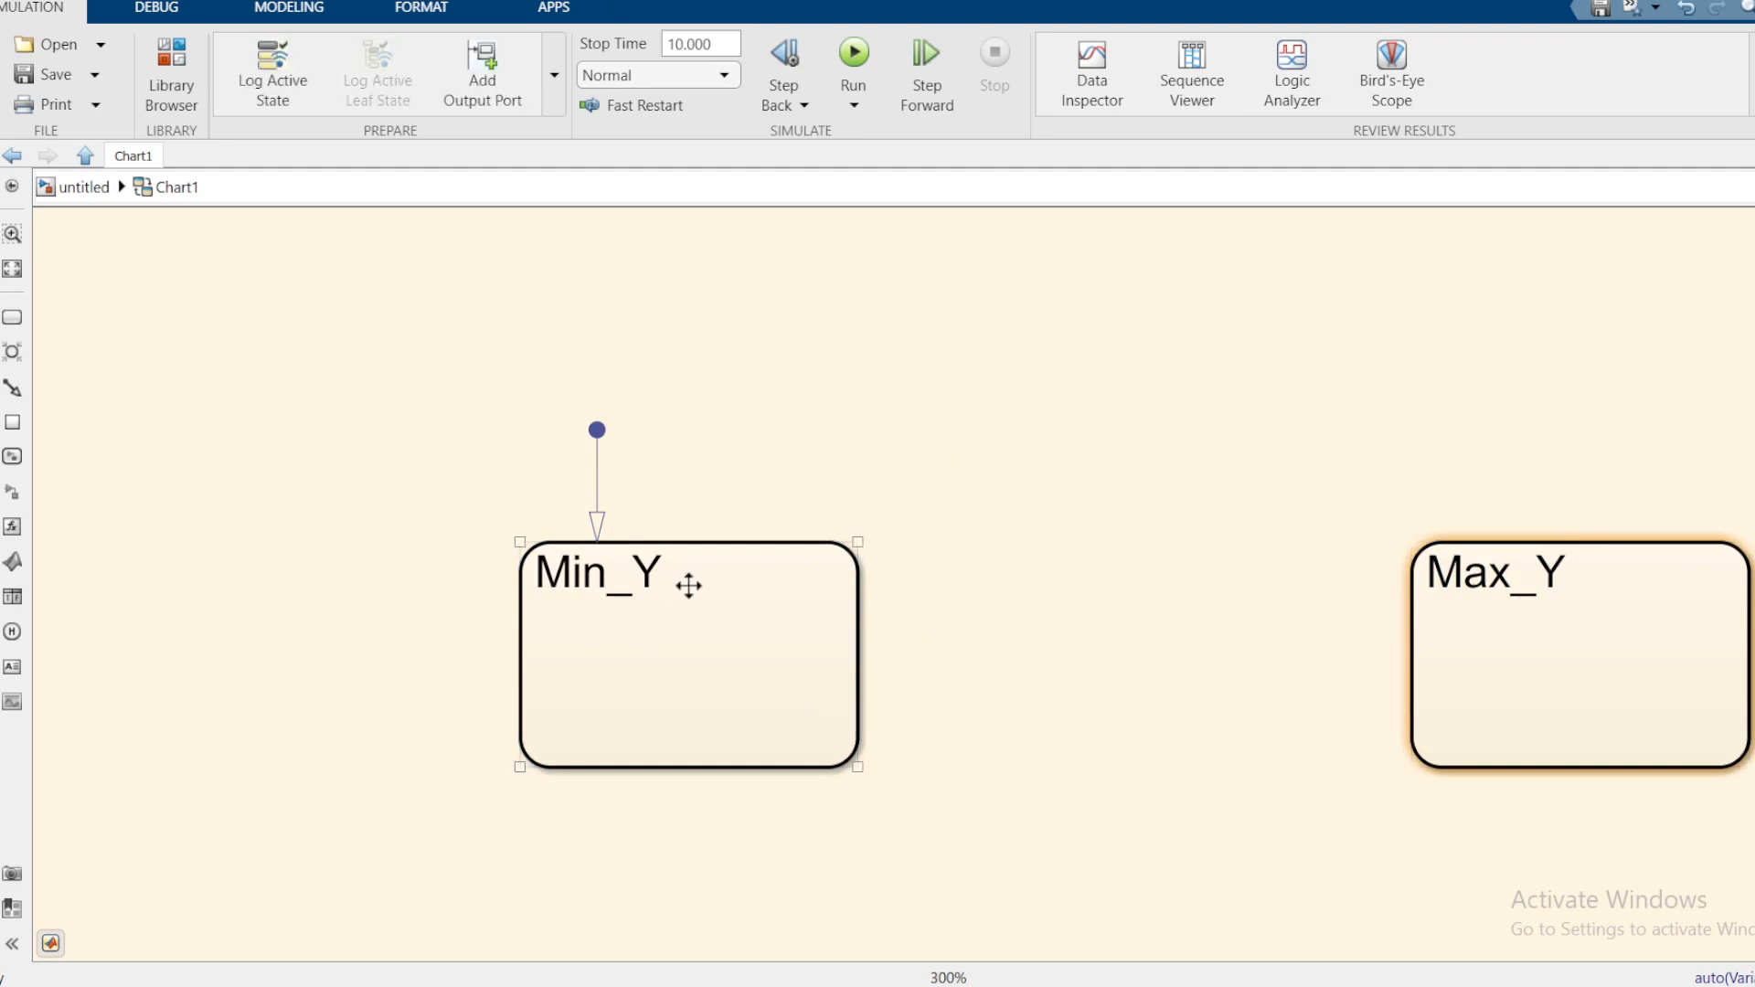
pyautogui.click(650, 575)
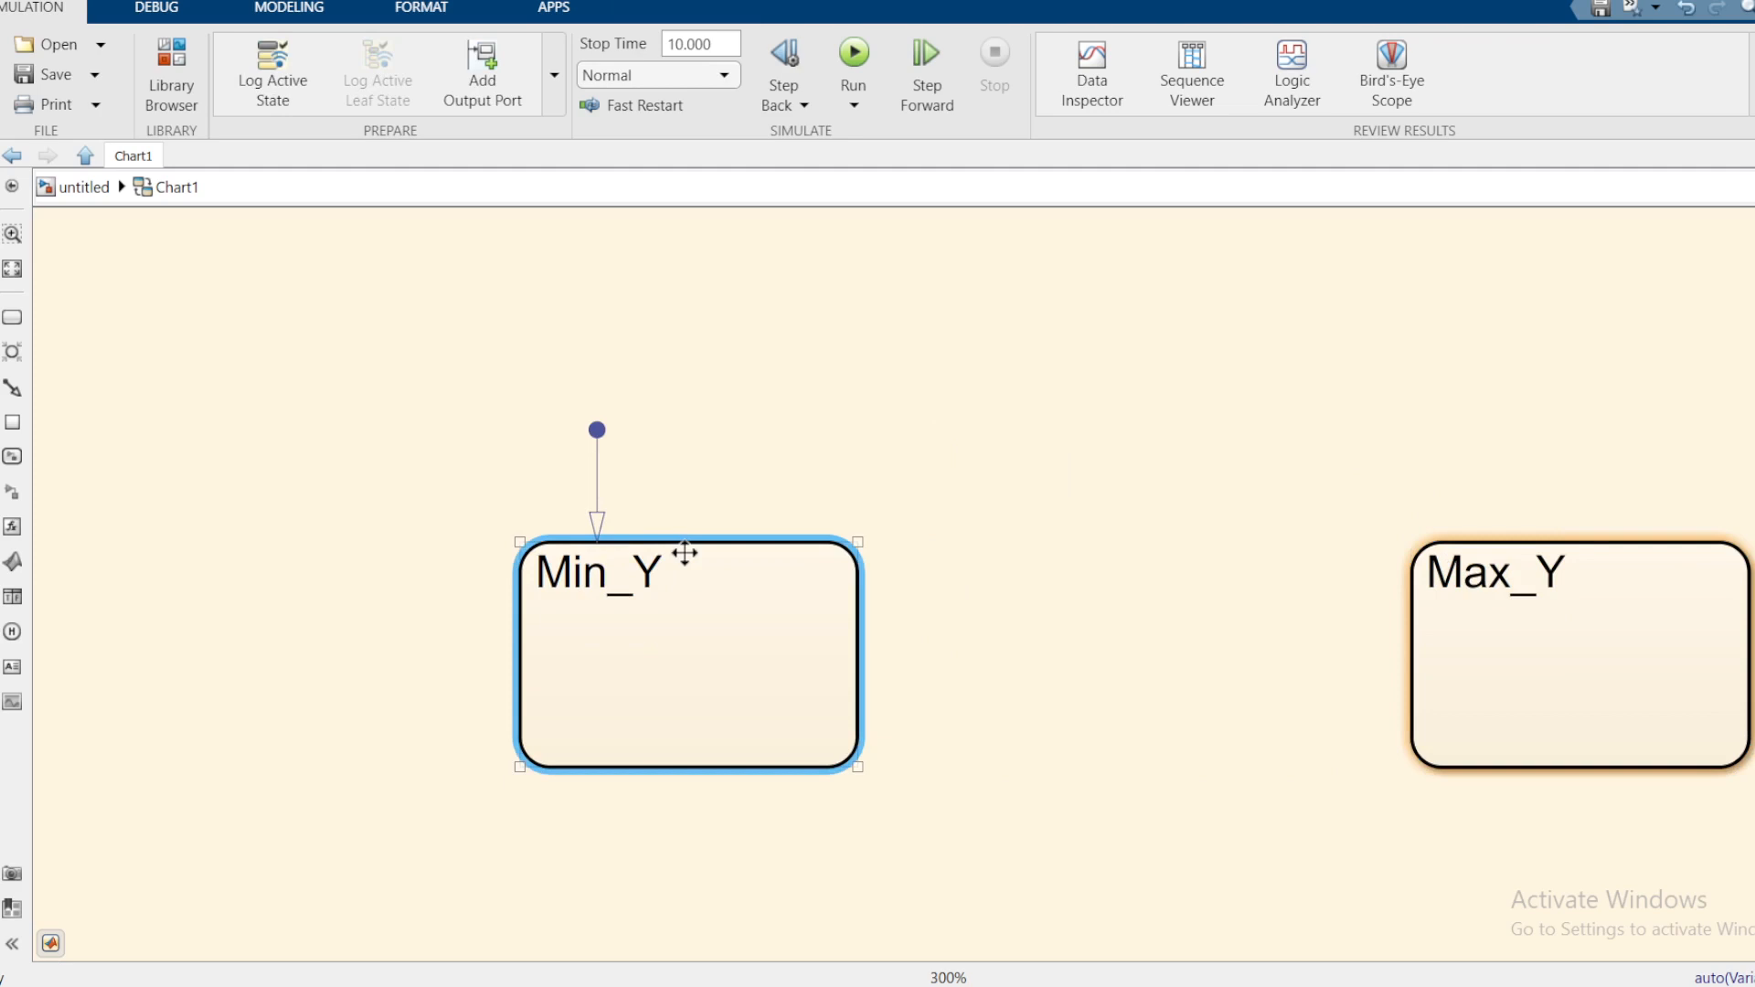
# Step: Add the entry action 'entry: m = 0;' to the Min_Y state and rename it Min_M
pyautogui.press('Return')
pyautogui.write('entry')
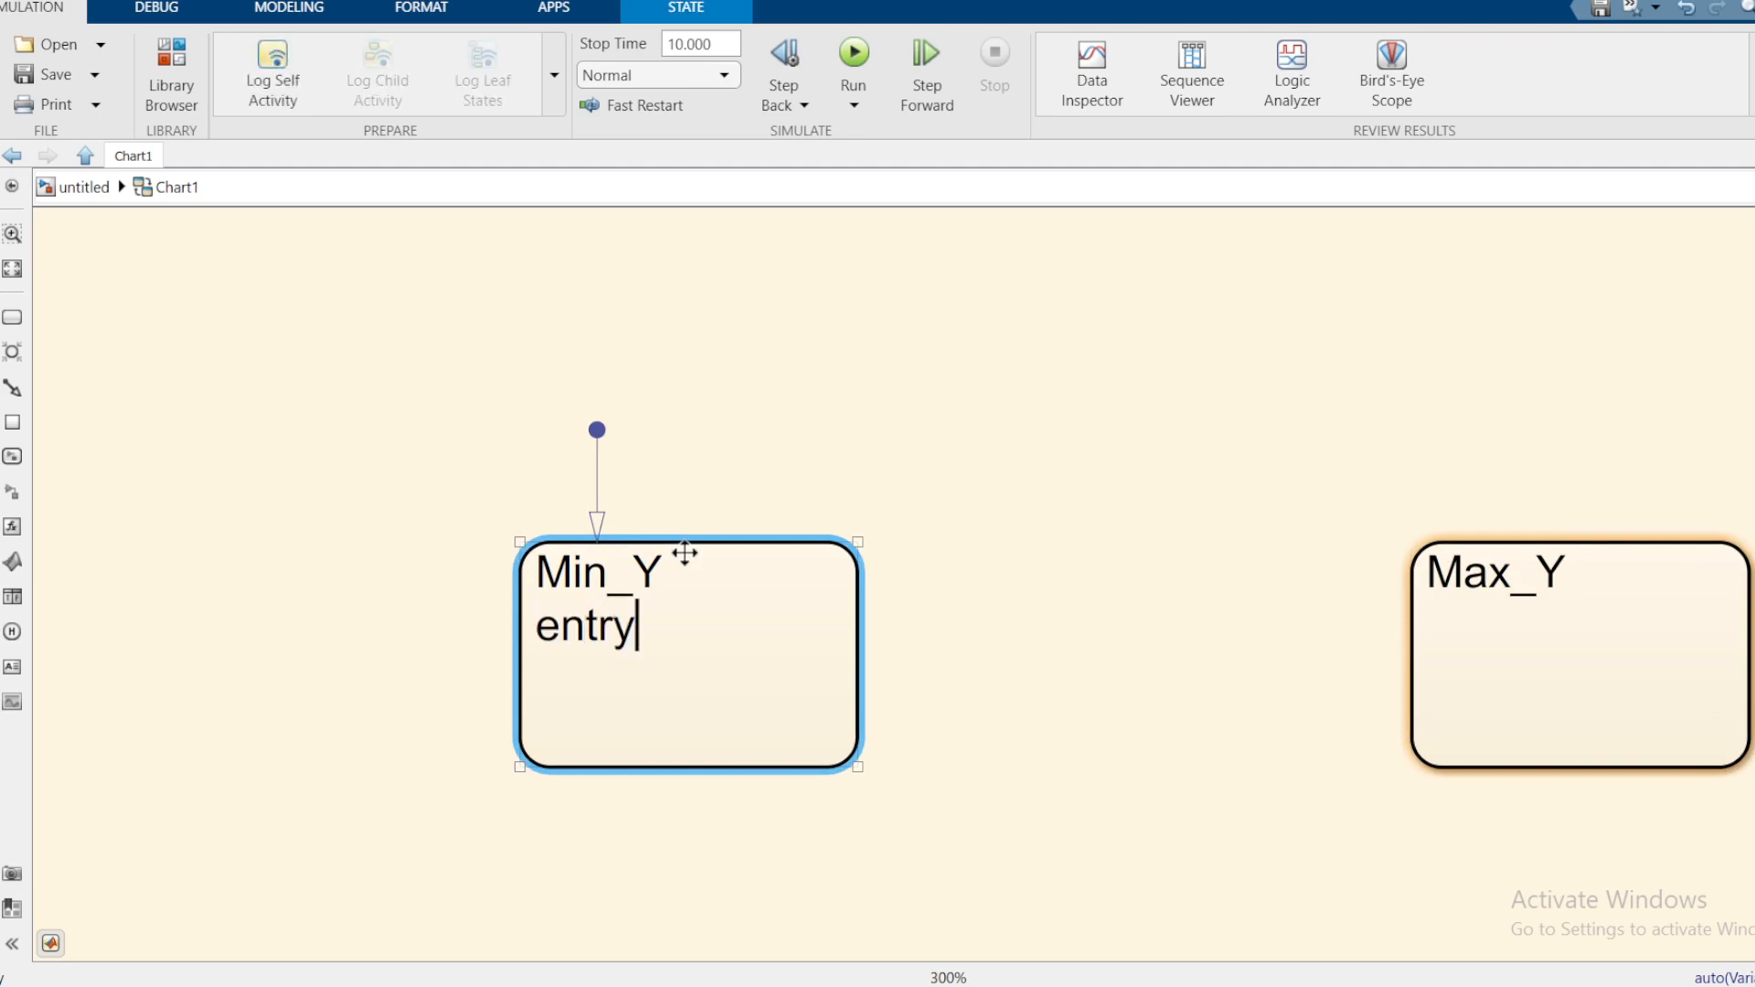
pyautogui.write(': m = ')
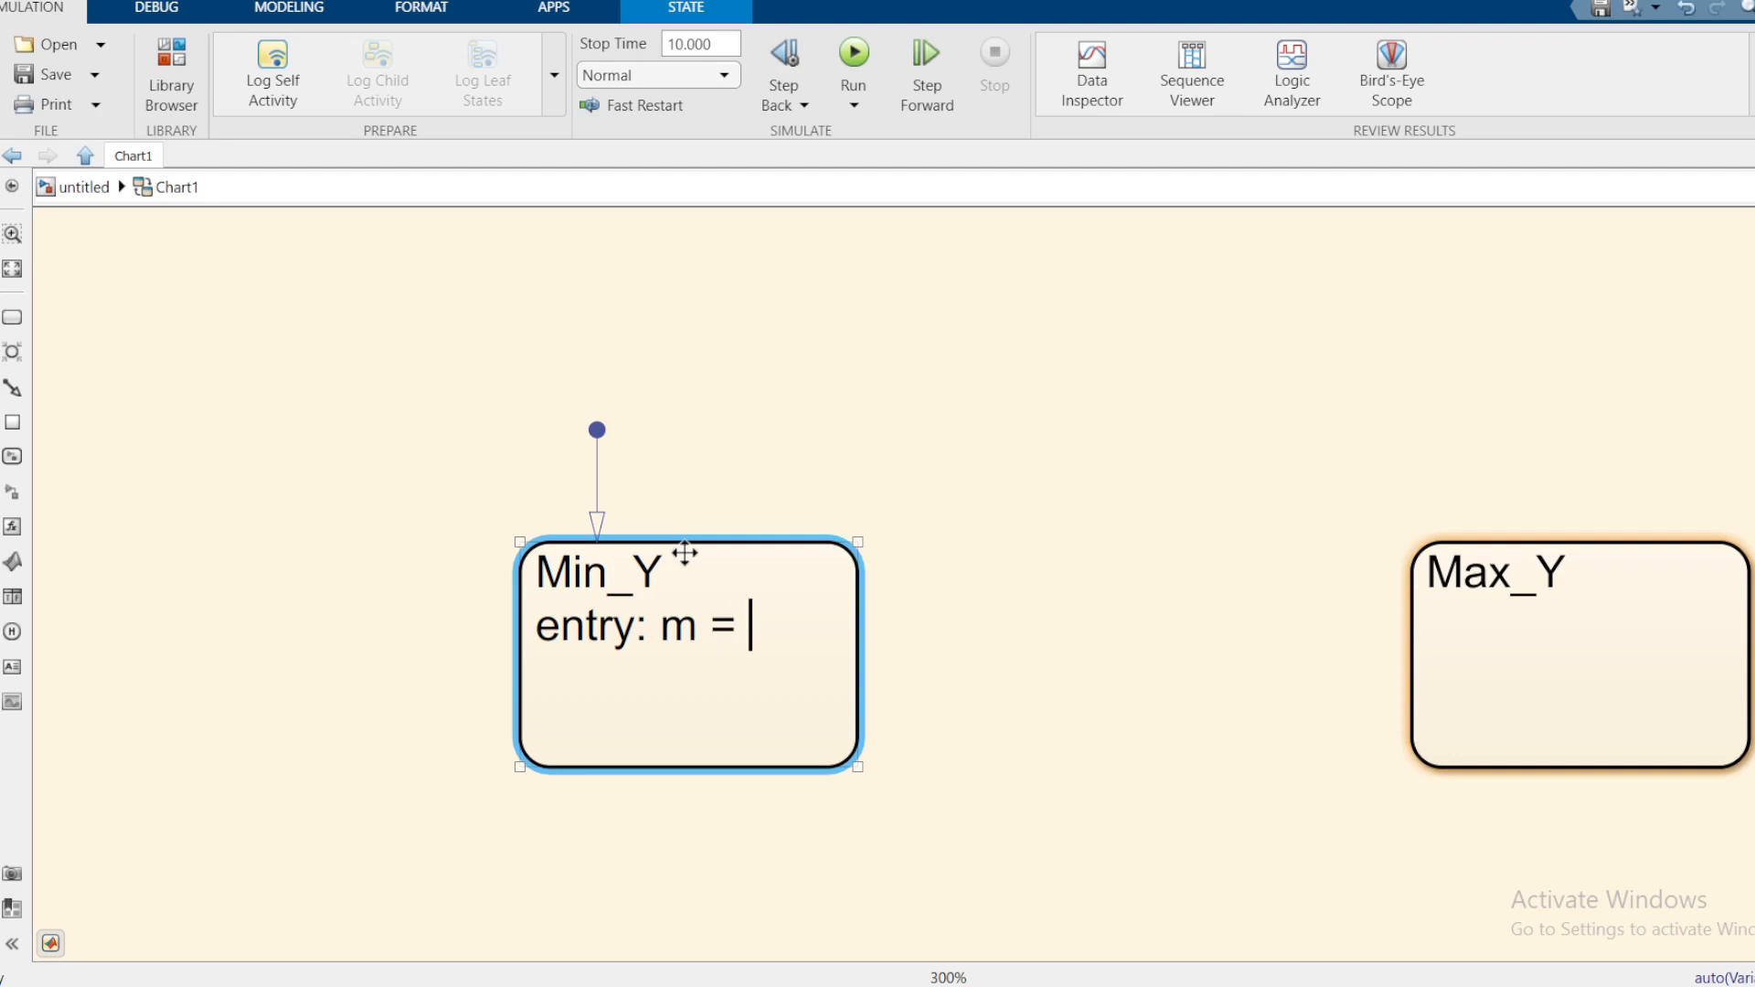
pyautogui.write('0;')
pyautogui.click(1166, 604)
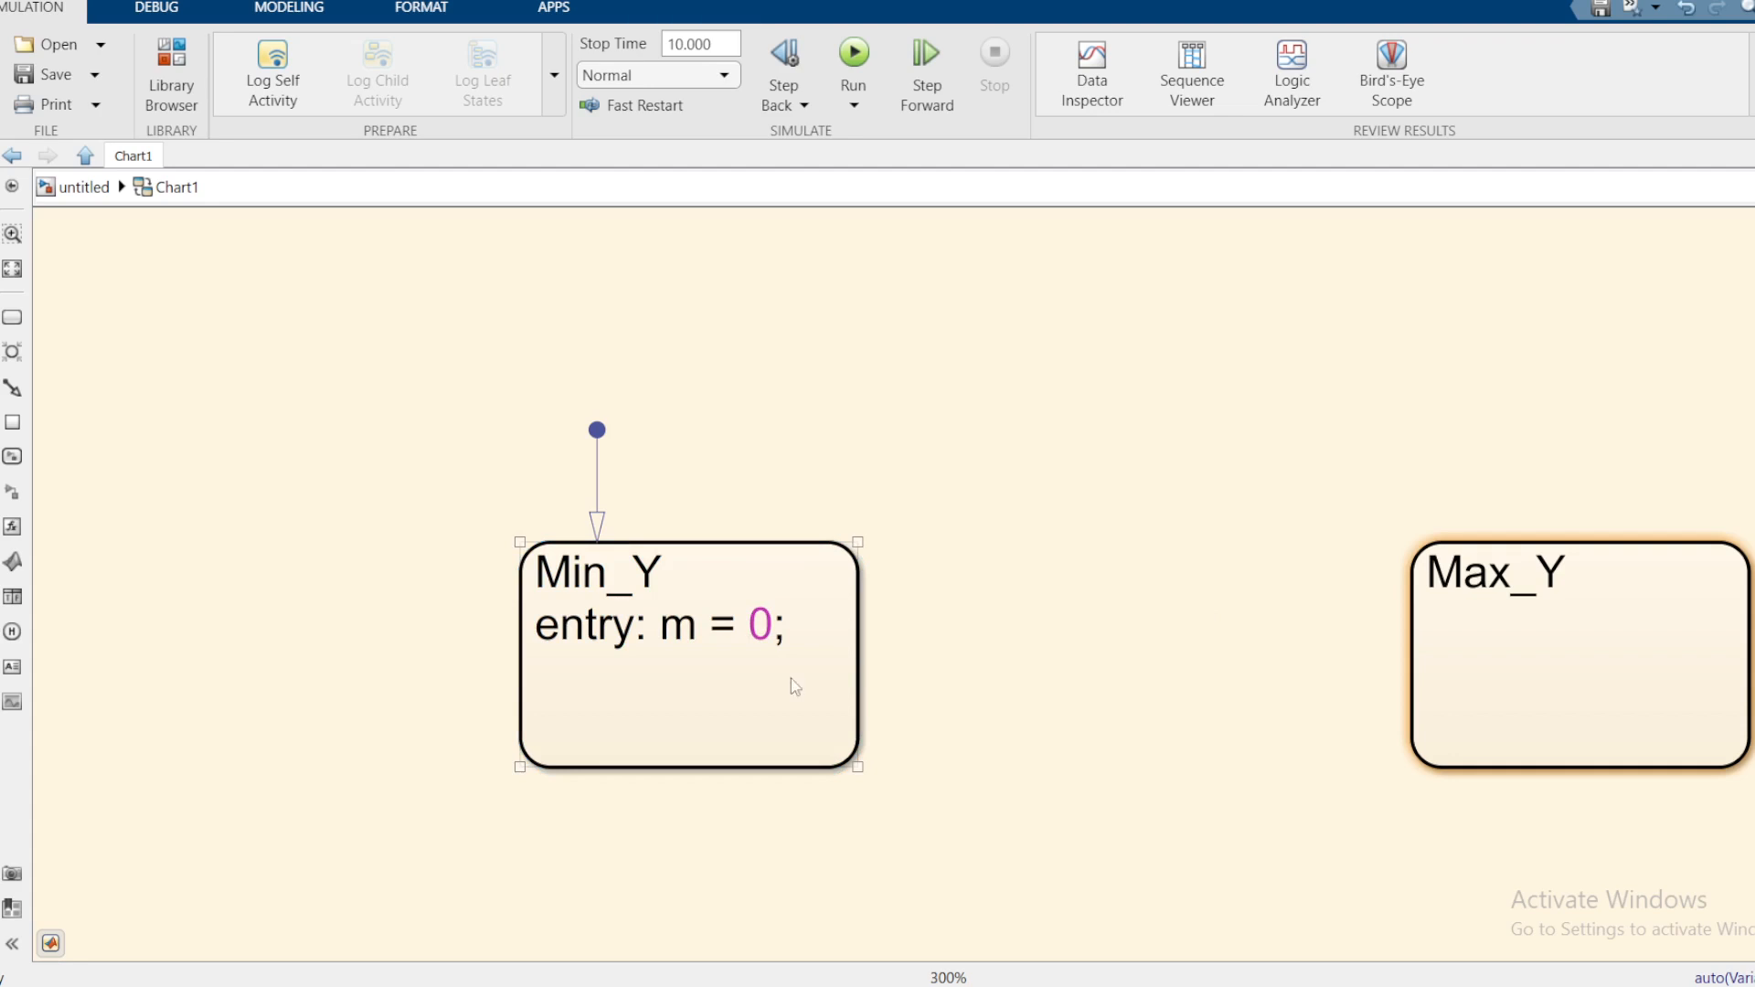
pyautogui.click(667, 679)
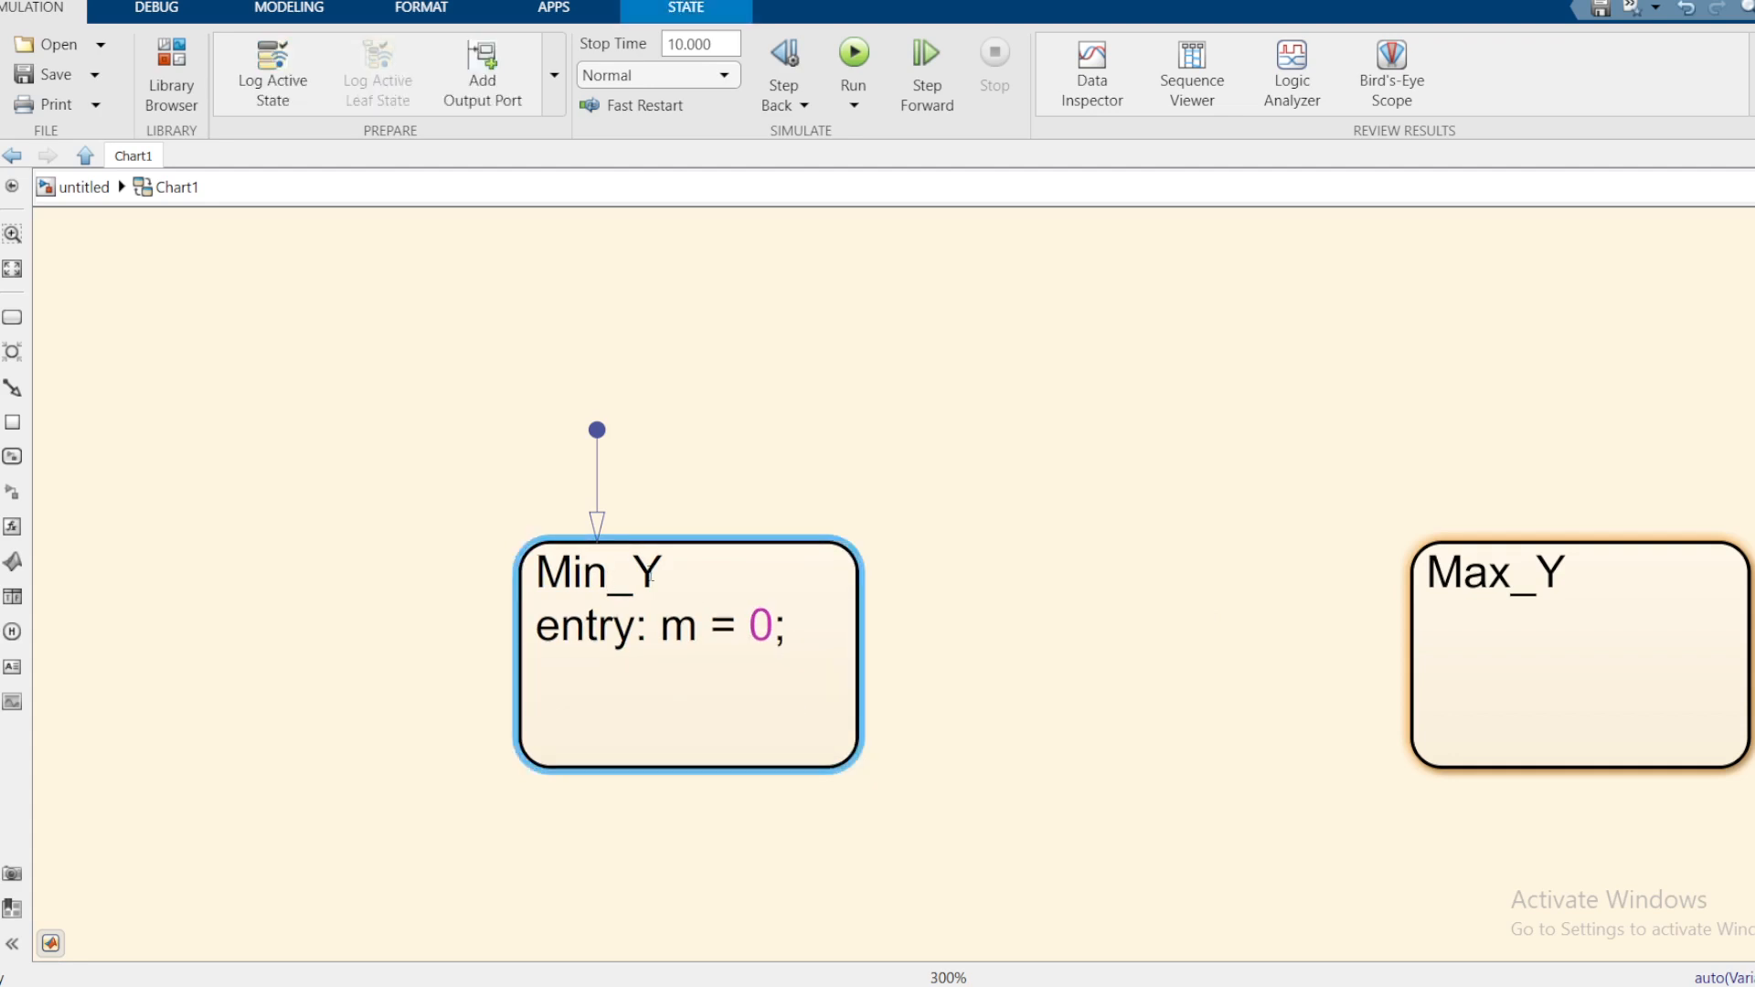
pyautogui.click(653, 574)
pyautogui.press('BackSpace')
pyautogui.write('M')
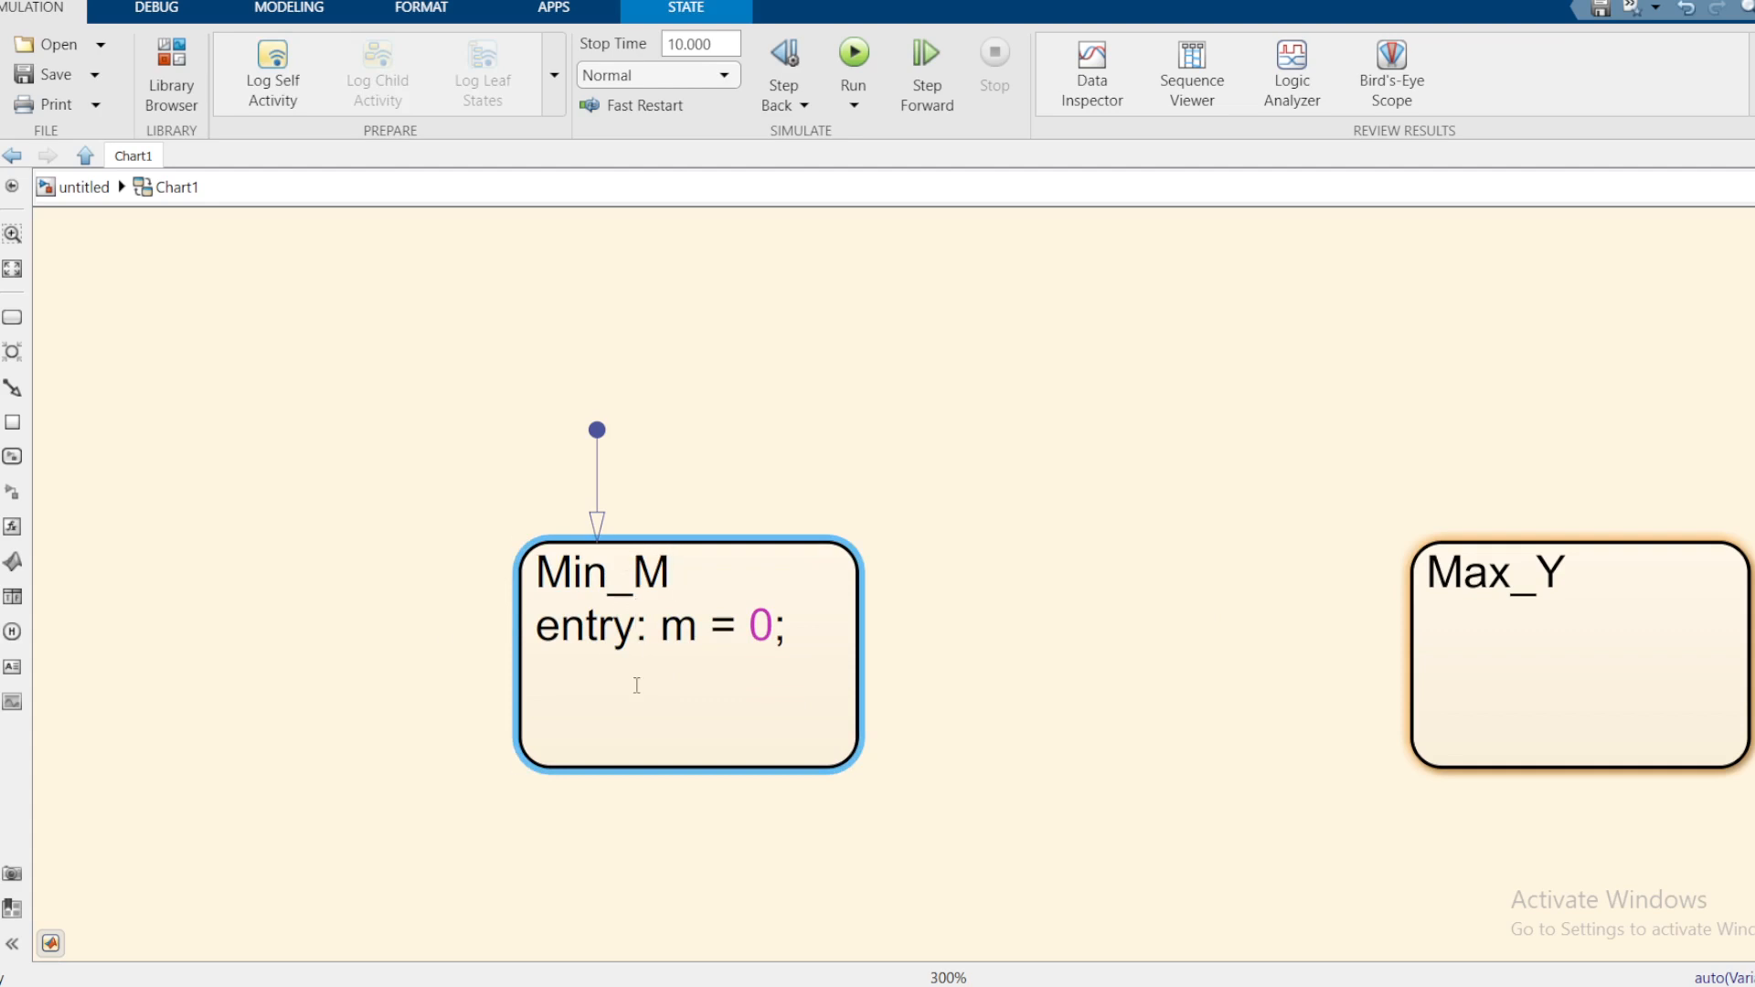
pyautogui.click(1506, 595)
# Step: Rename Max_Y to Max_M and give it the entry action 'entry: m = 20'
pyautogui.click(1583, 573)
pyautogui.click(1564, 575)
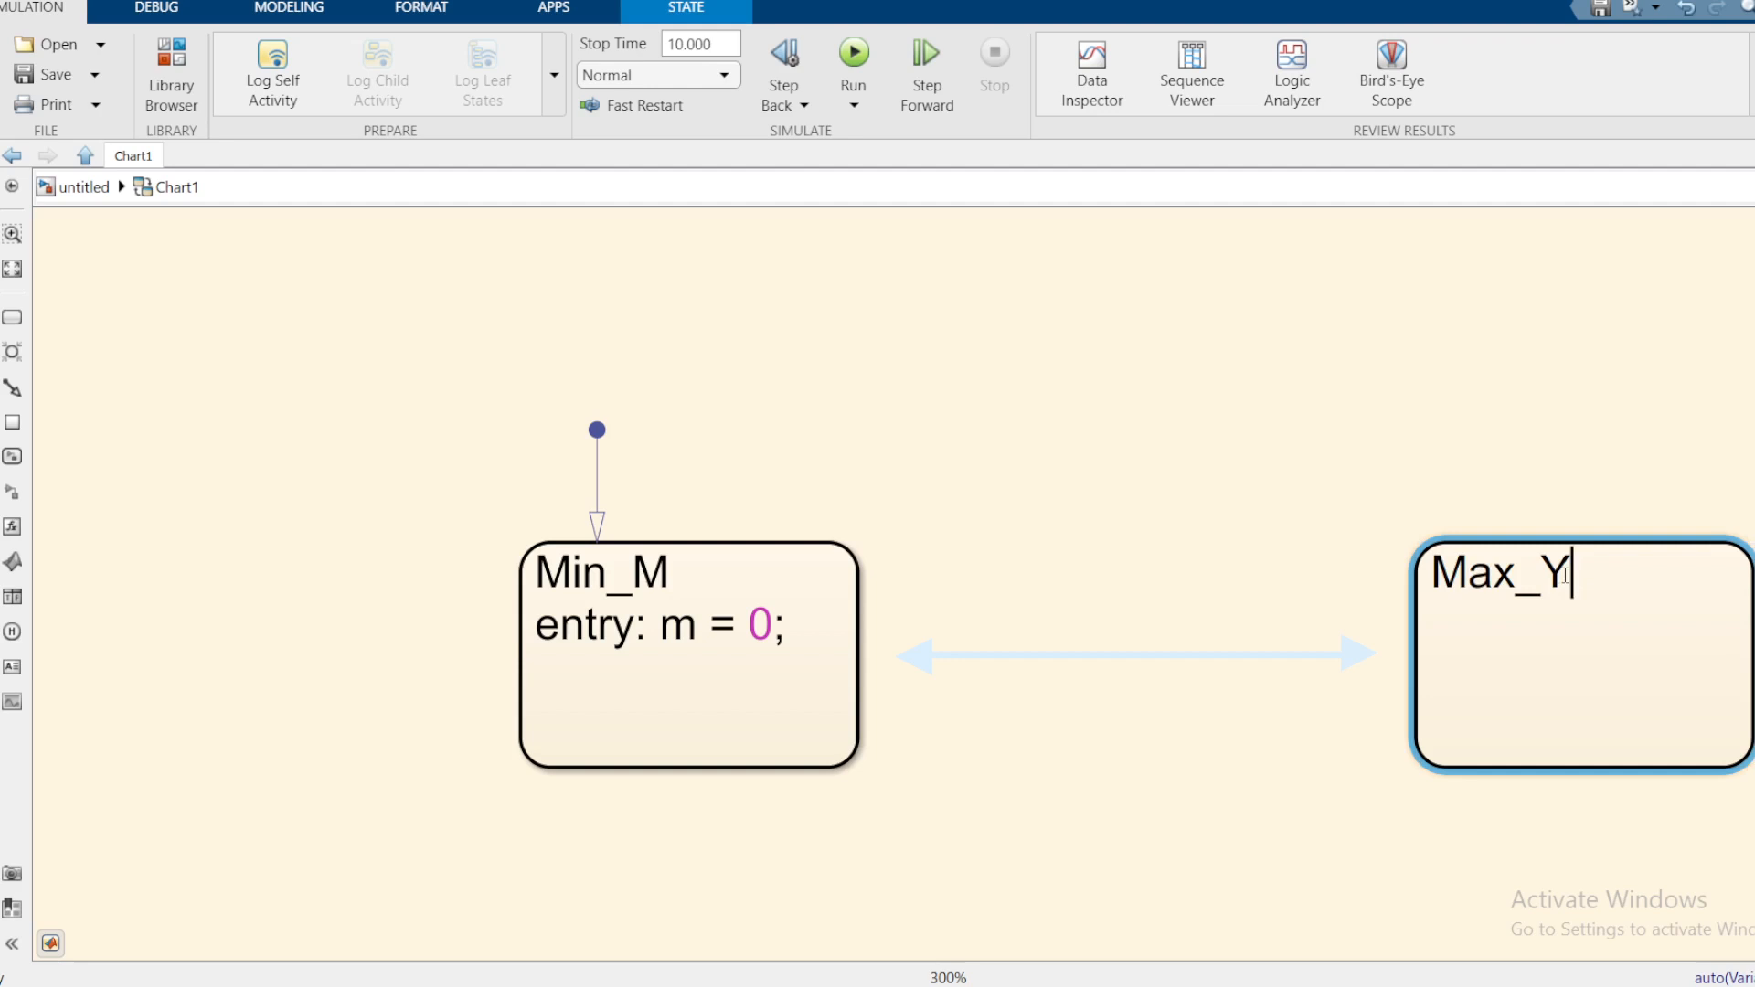
pyautogui.press('BackSpace')
pyautogui.write('M')
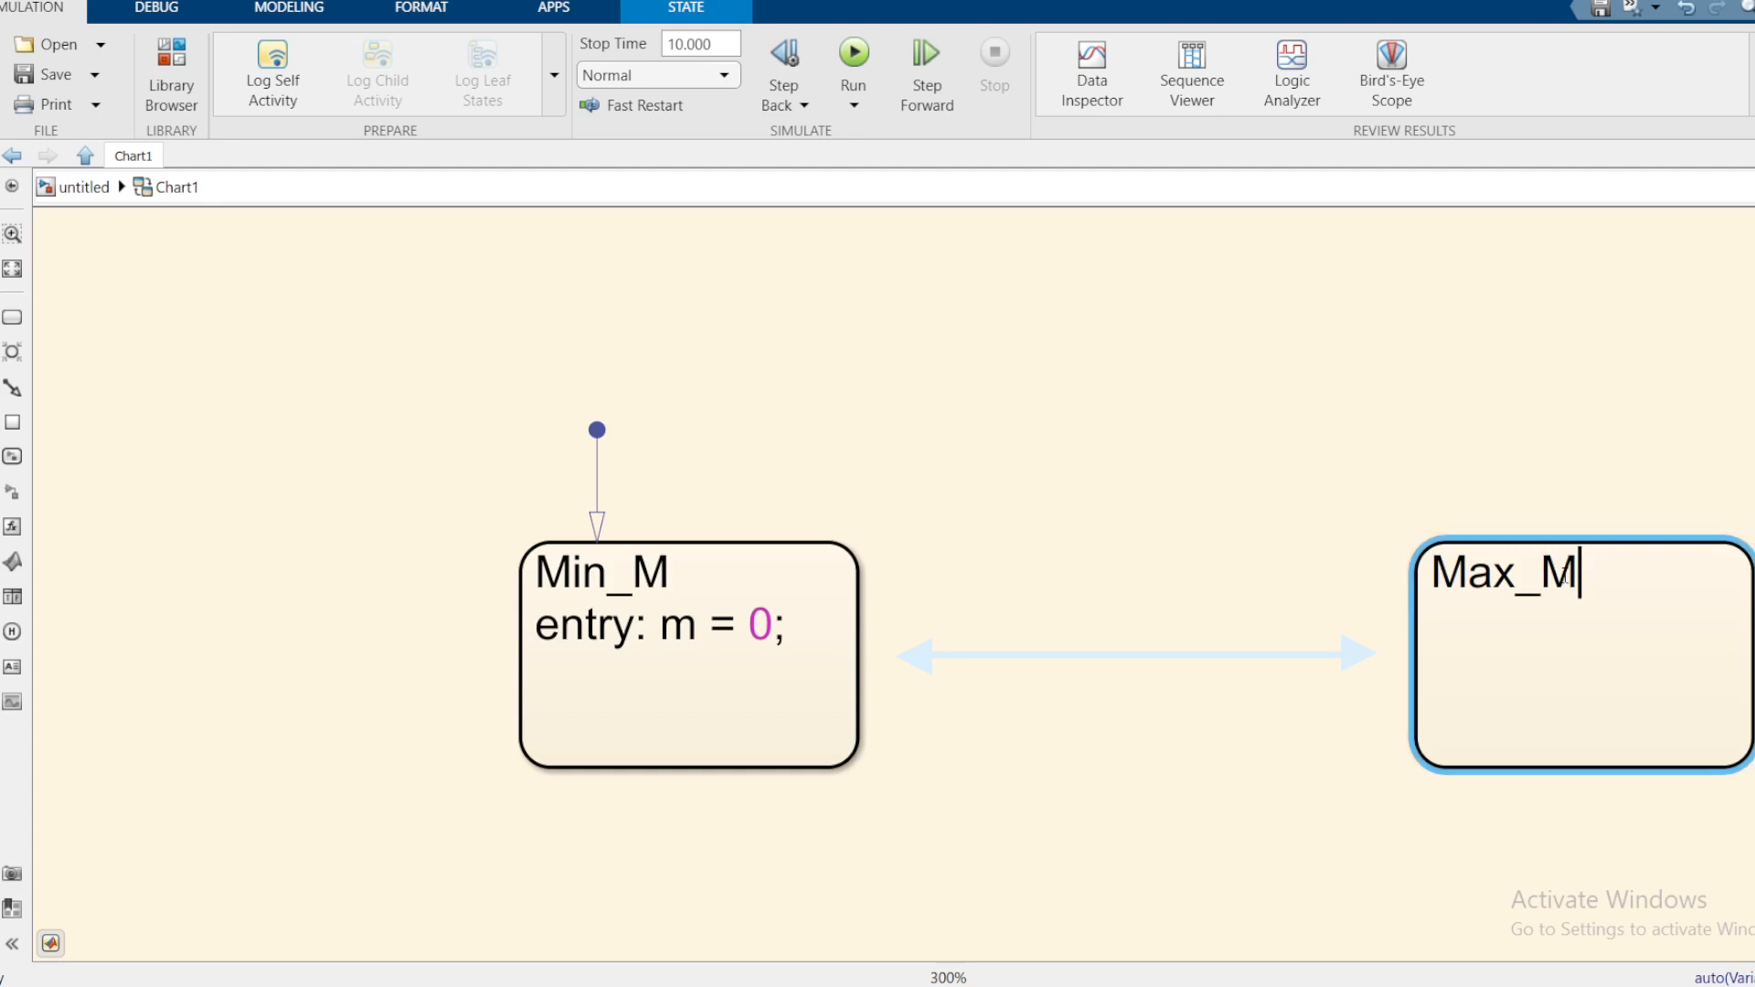
pyautogui.press('Return')
pyautogui.write('entry')
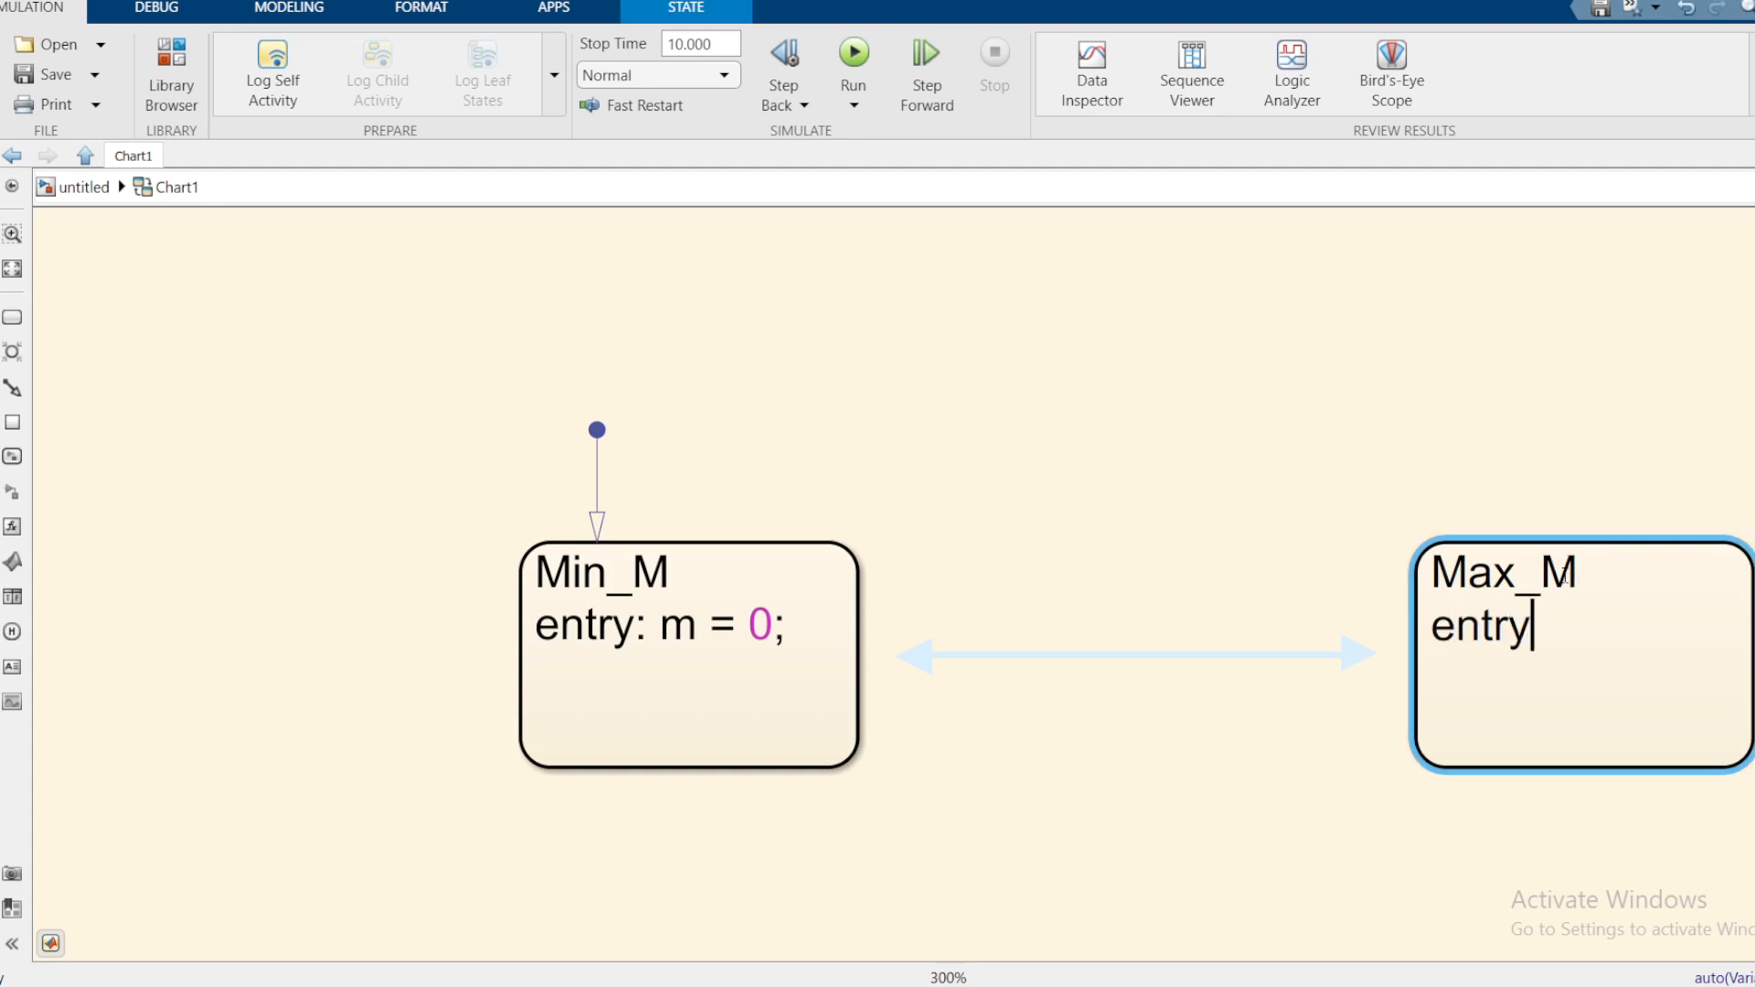
pyautogui.write(': m = 20;')
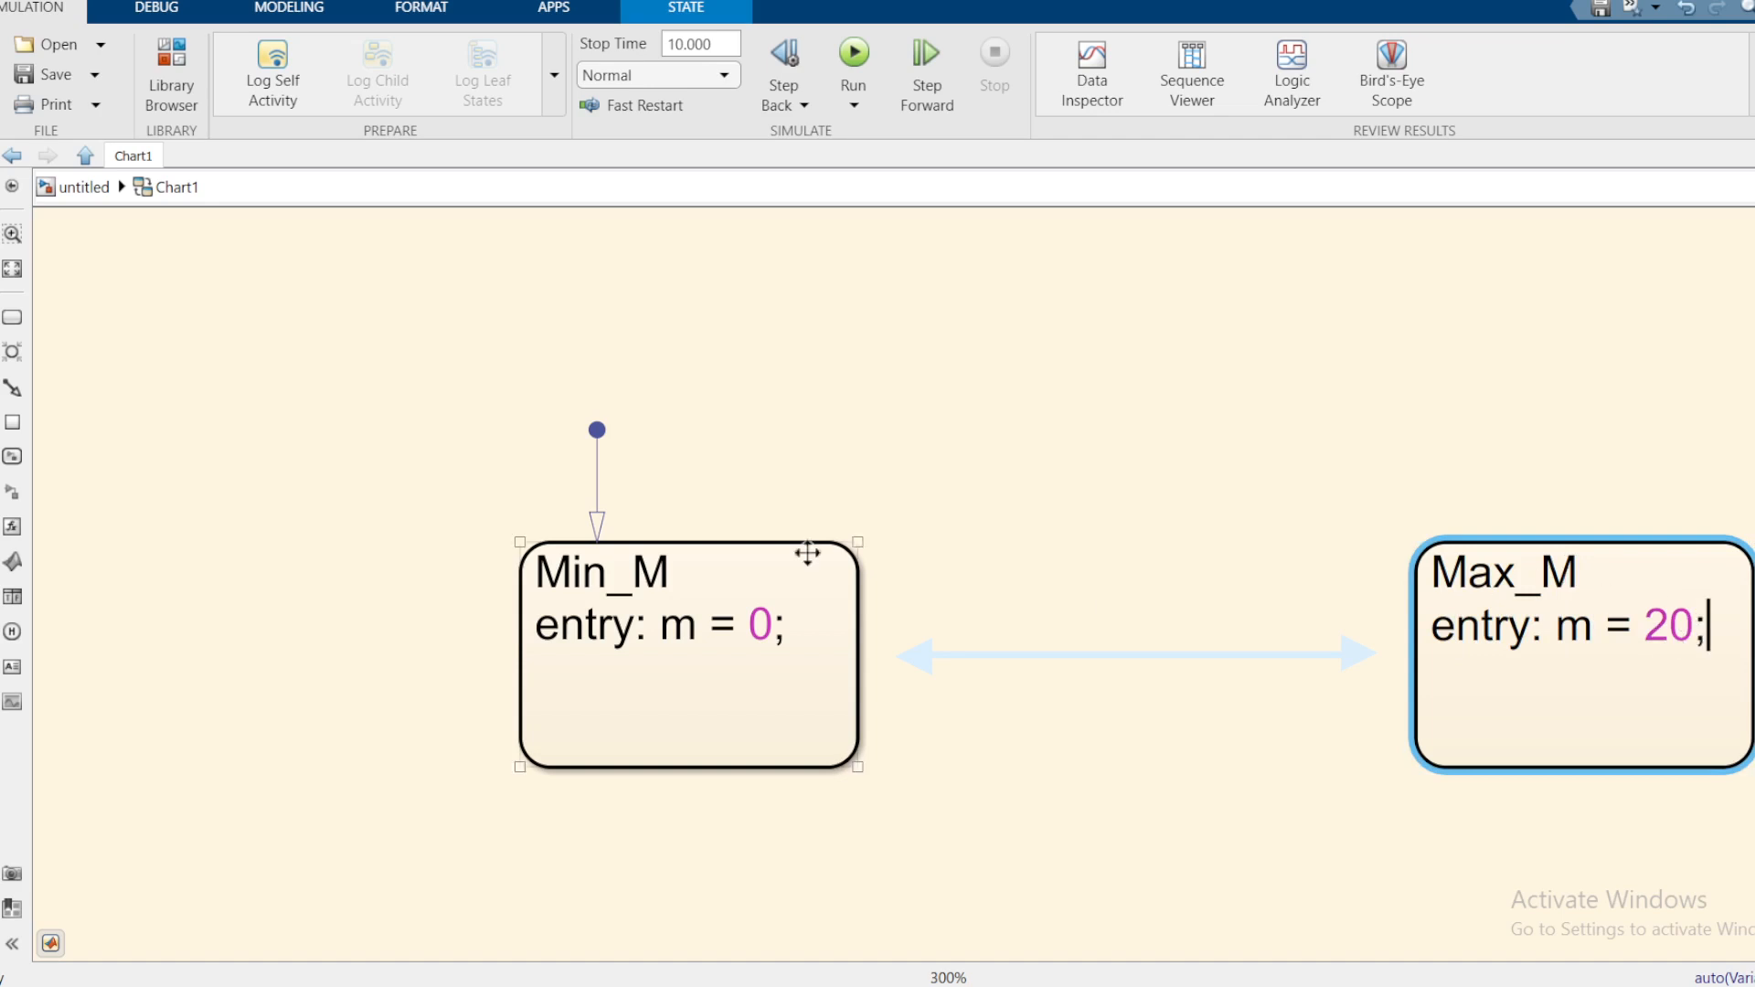
pyautogui.click(1076, 533)
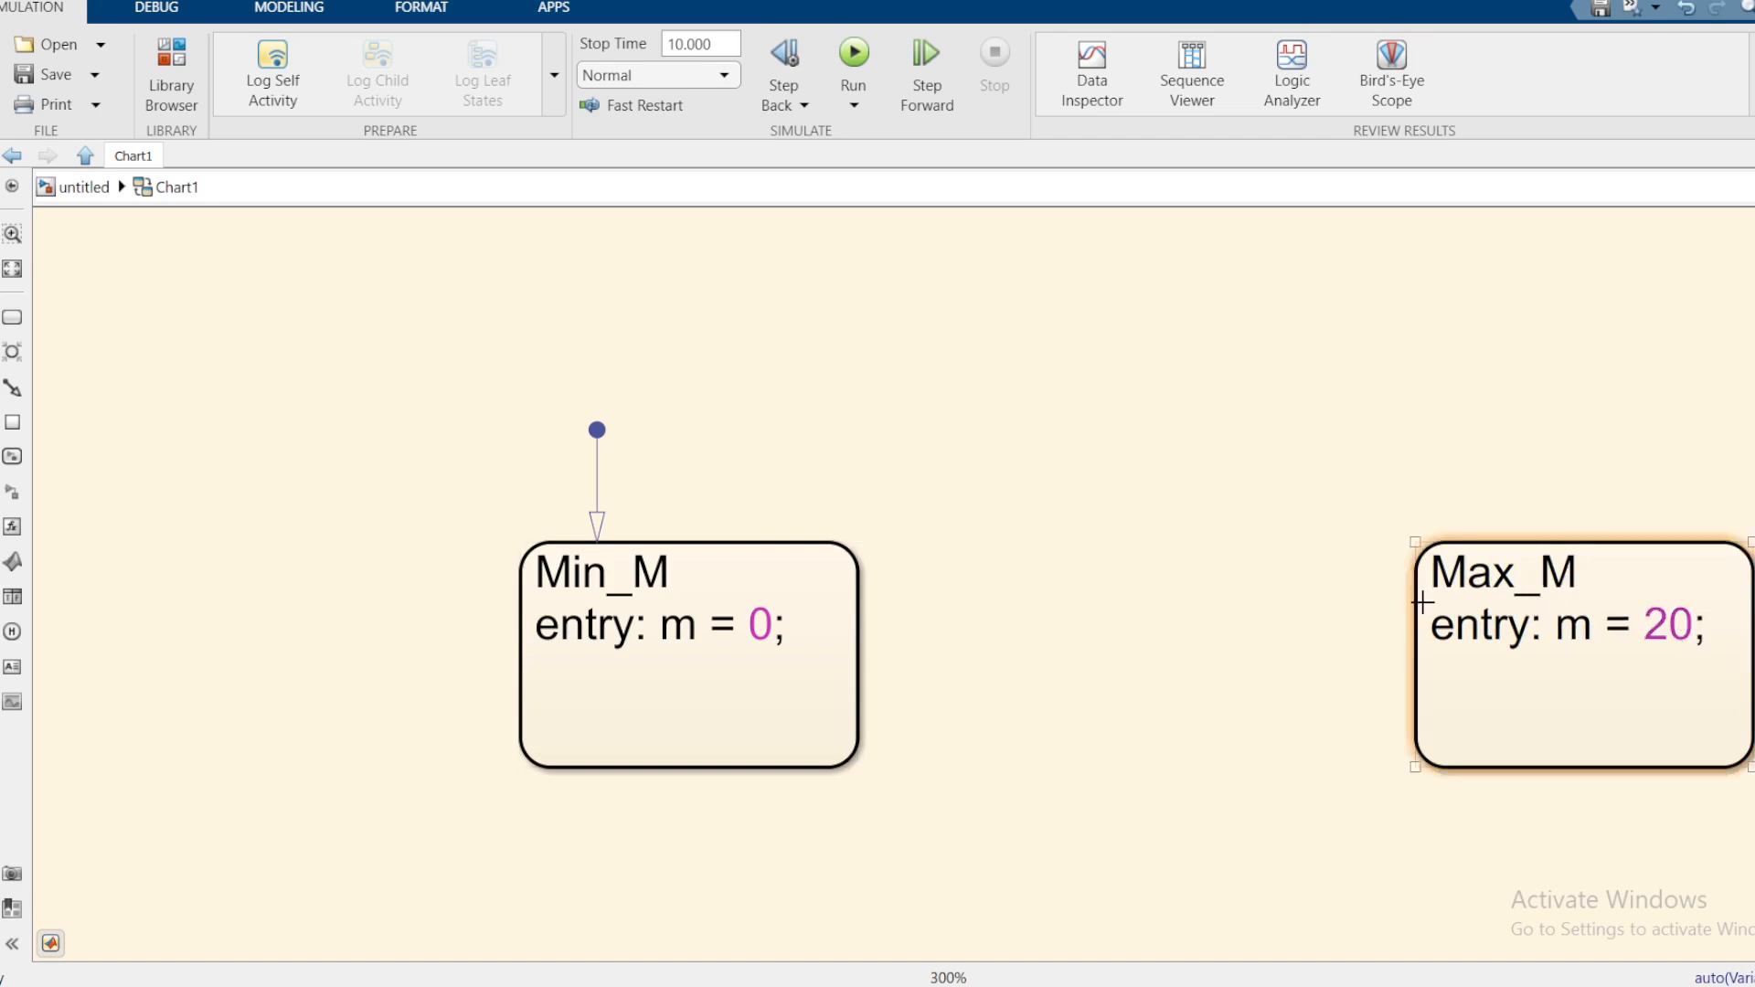
# Step: Draw a transition from Max_M to Min_M with the condition [u<0]
pyautogui.moveTo(1412, 602); pyautogui.dragTo(851, 633)
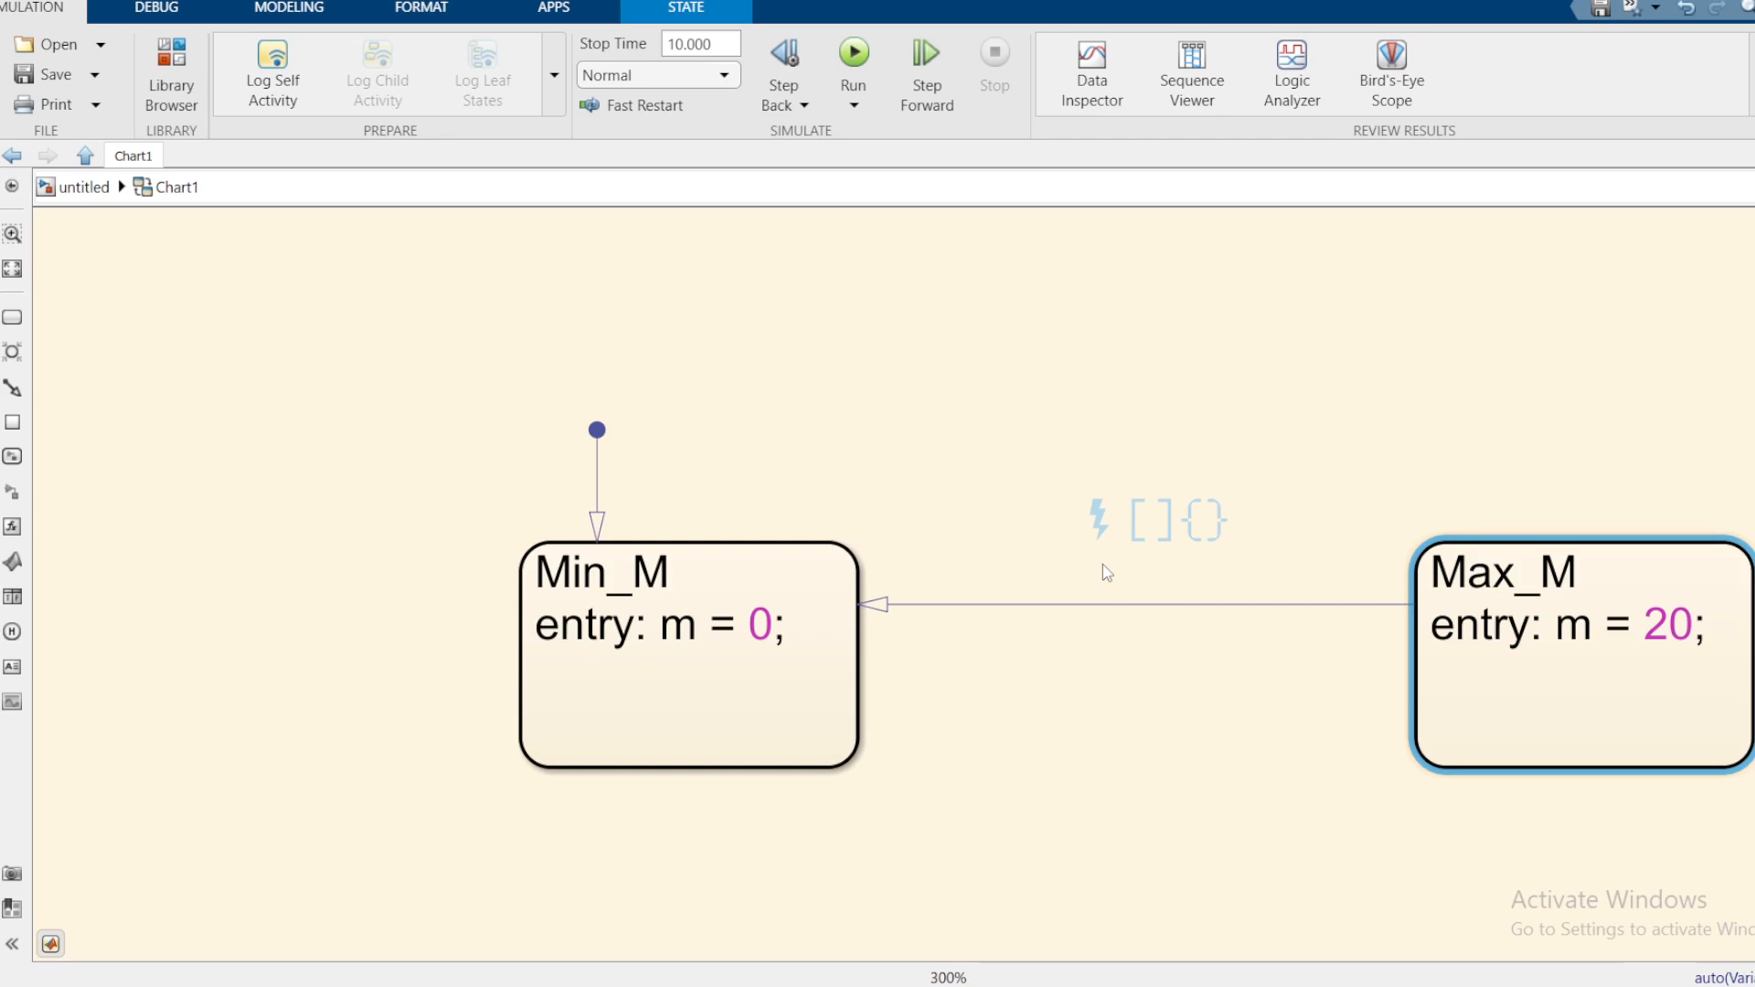
pyautogui.write('u')
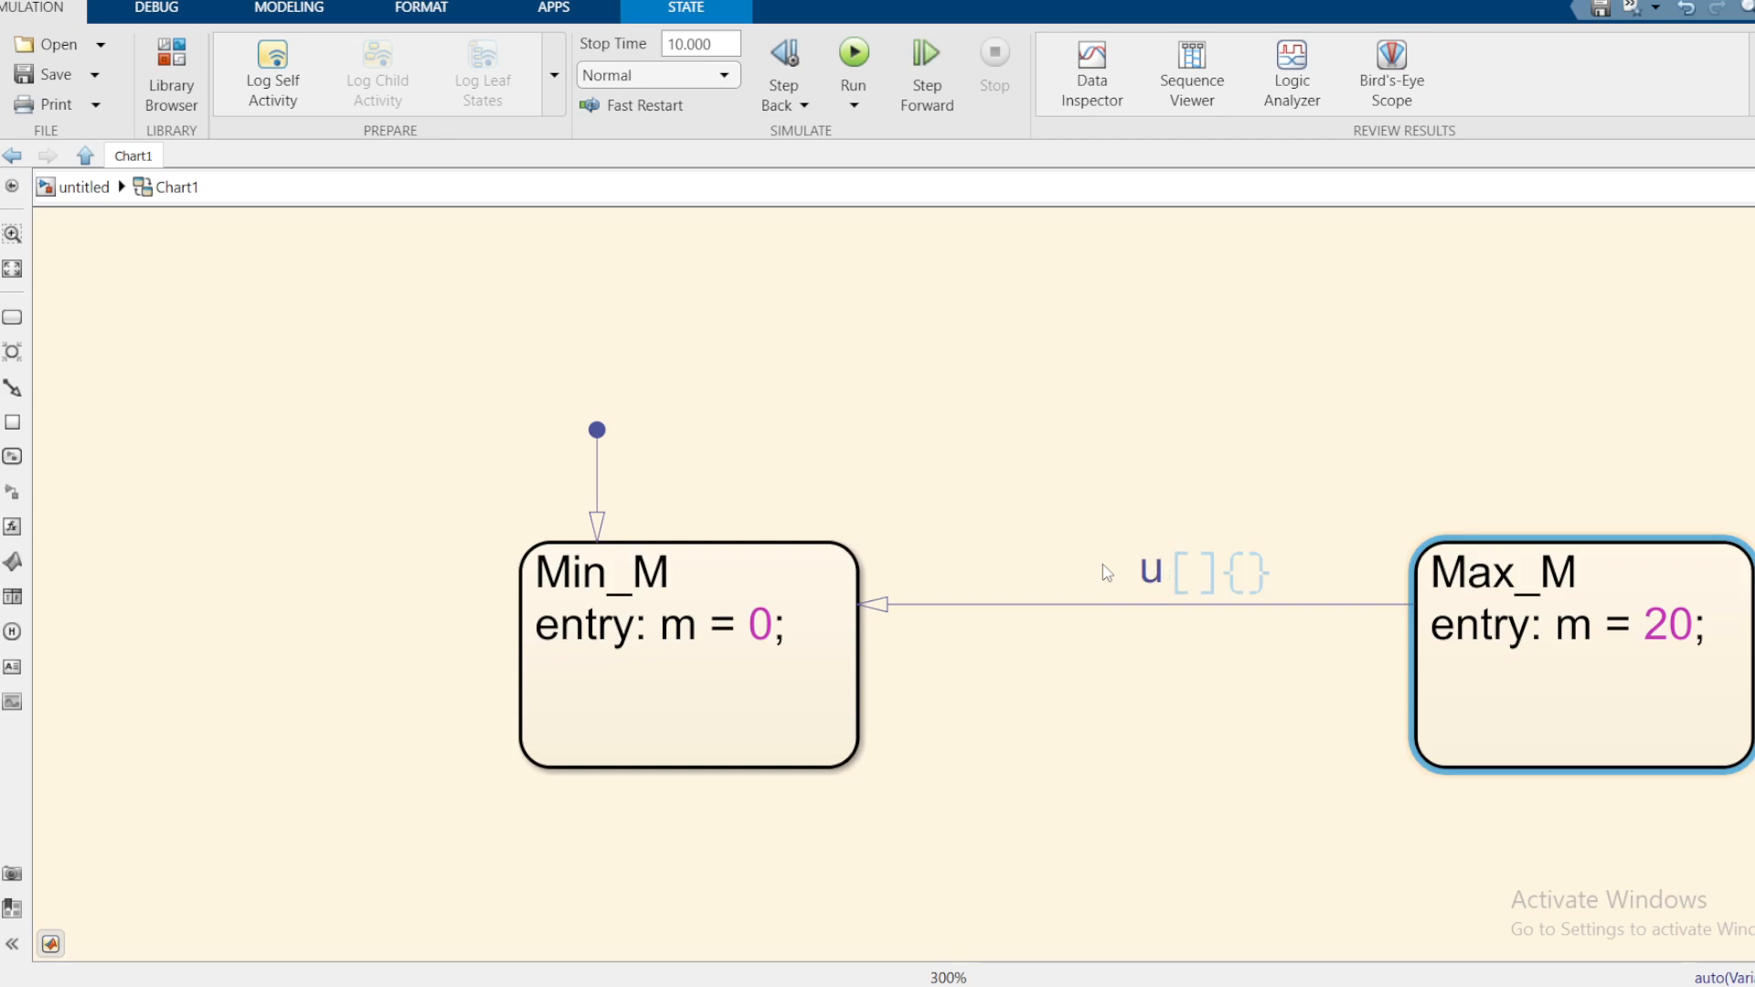
pyautogui.write('<')
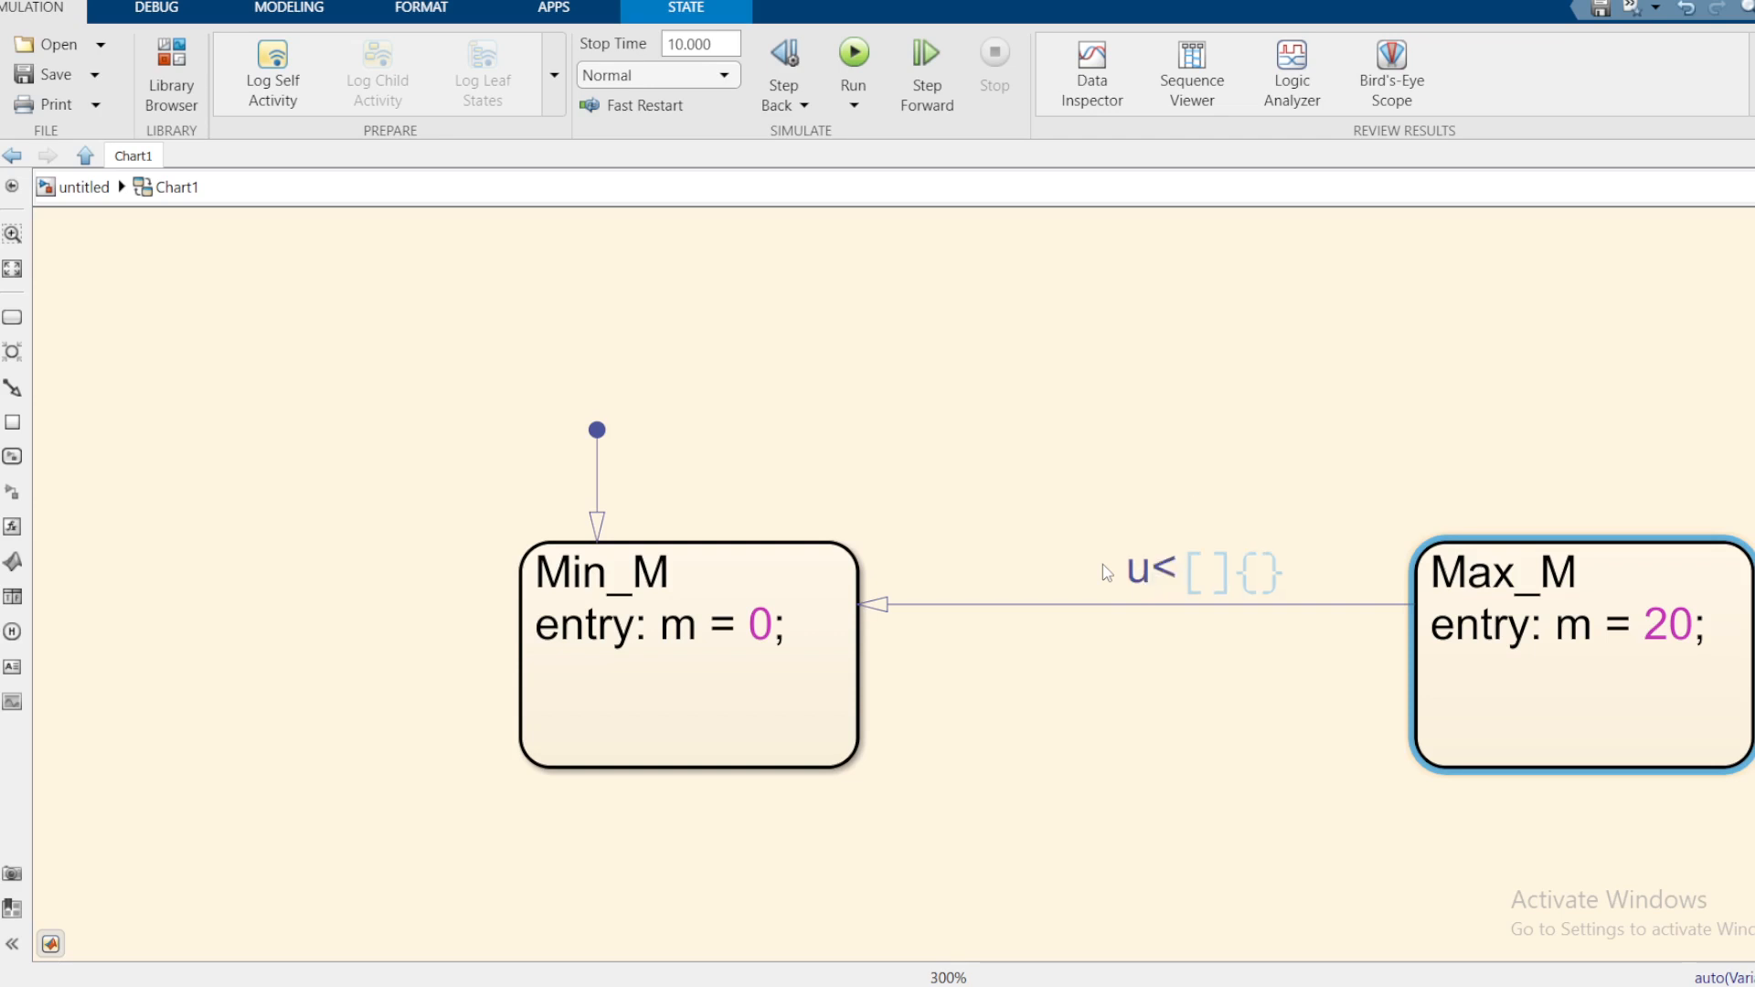
pyautogui.write('0')
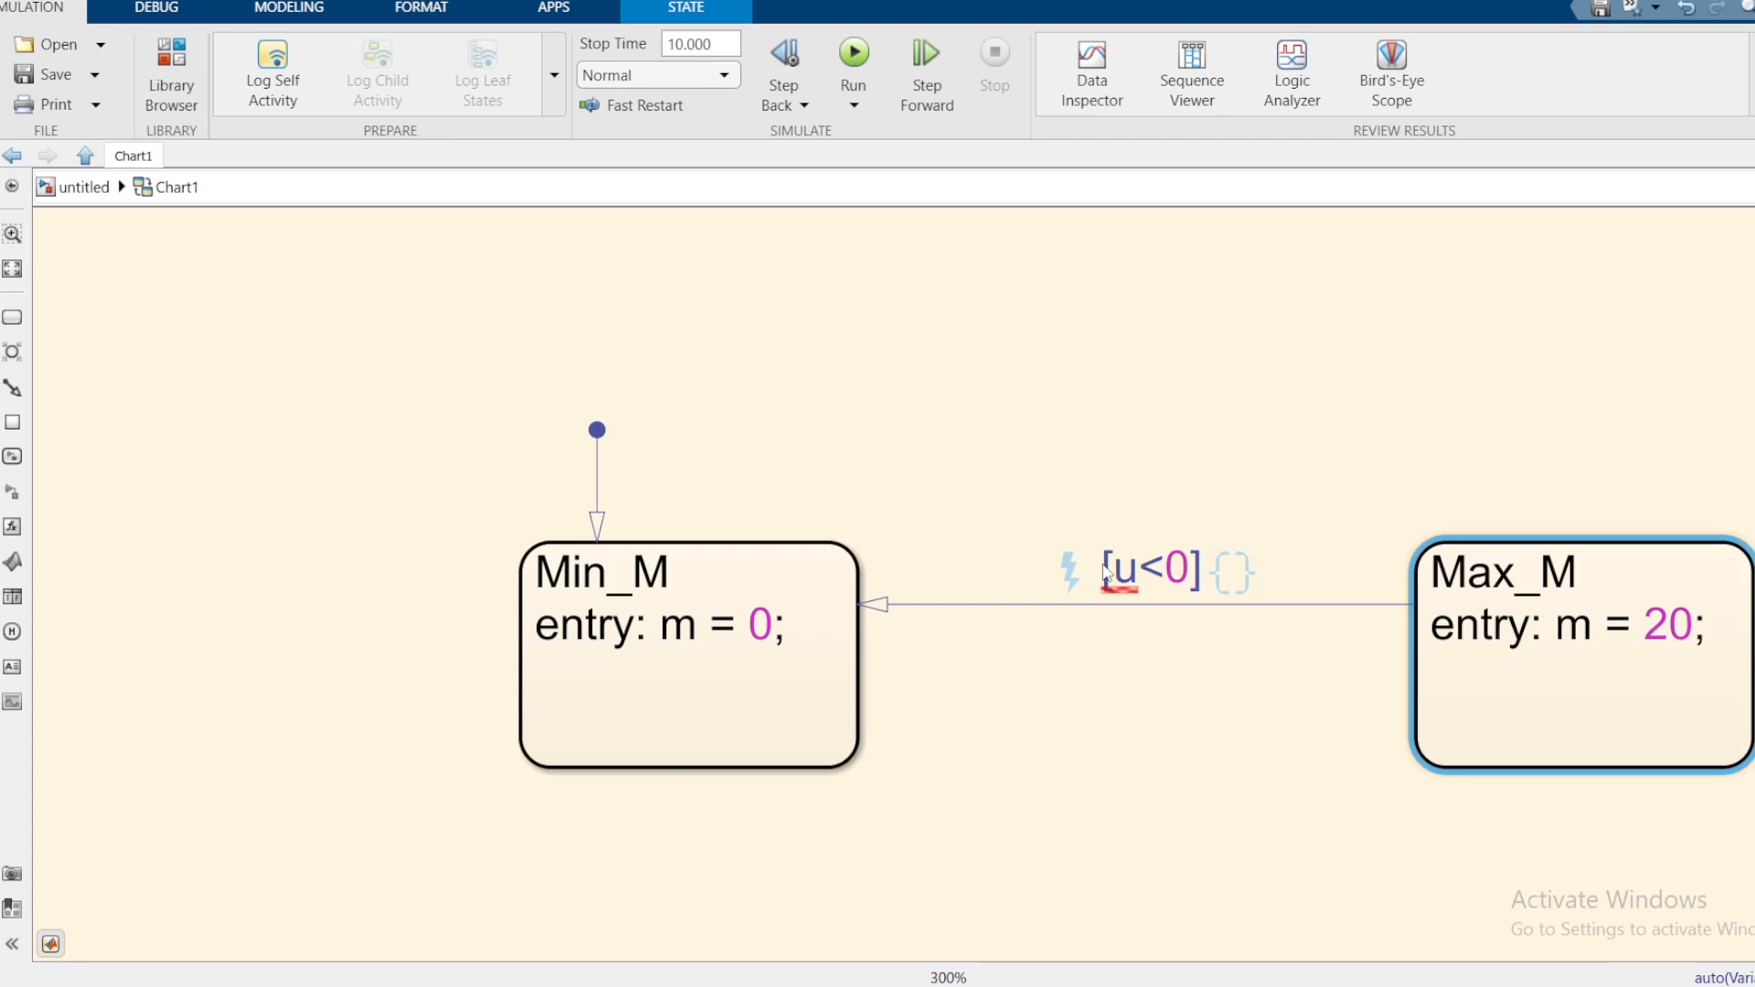
pyautogui.click(1164, 478)
# Step: Draw a transition from Min_M to Max_M with the condition [u>0]
pyautogui.click(775, 637)
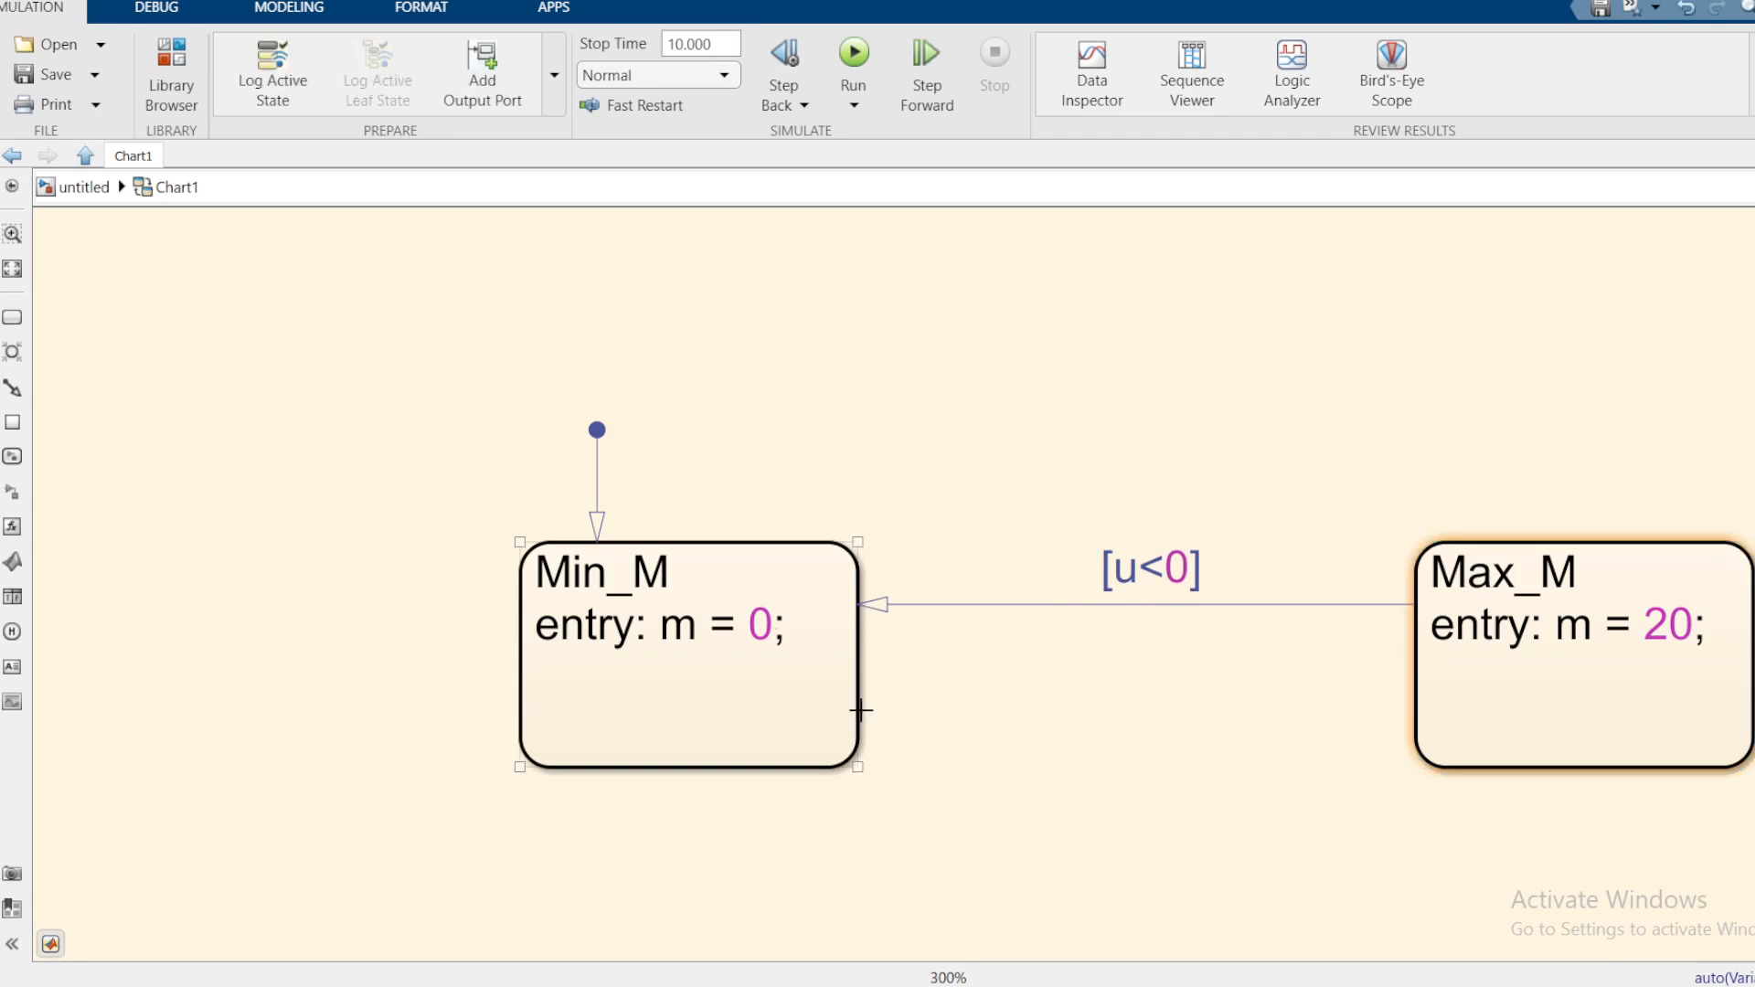
pyautogui.moveTo(860, 710); pyautogui.dragTo(1408, 703)
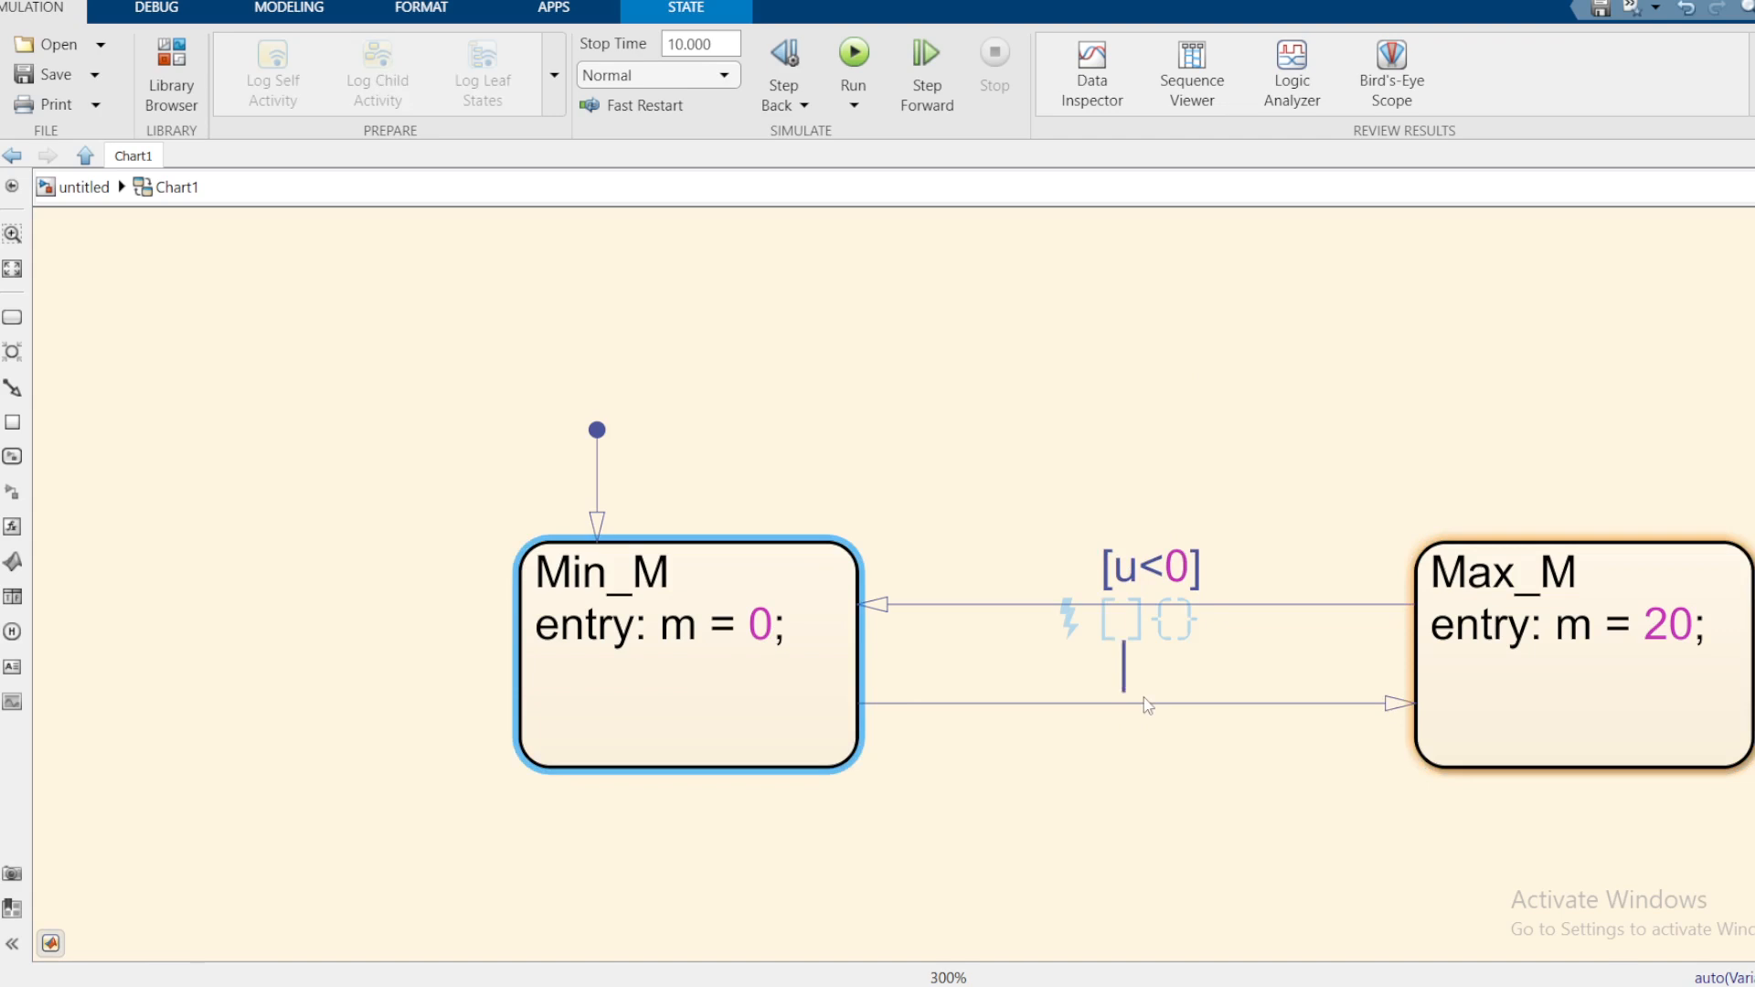
pyautogui.write('u>0')
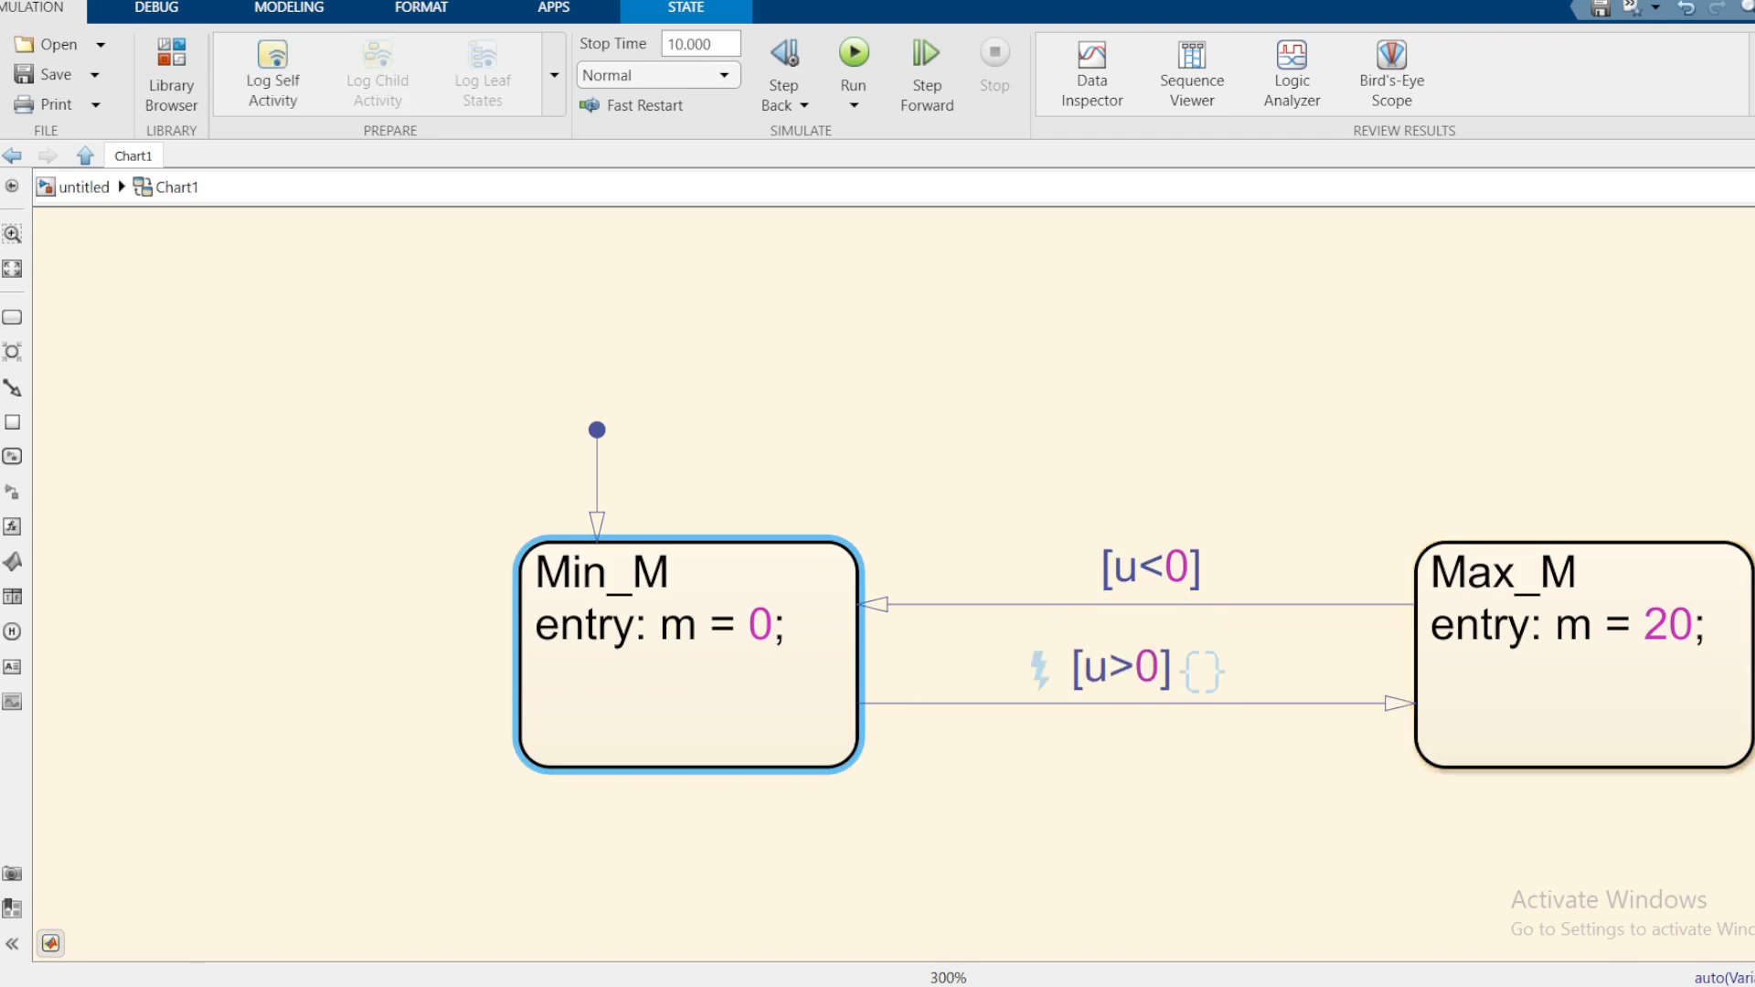
pyautogui.click(1111, 326)
# Step: Check the [u<0] and [u>0] transition labels and both states, then clear the selection
pyautogui.click(1124, 574)
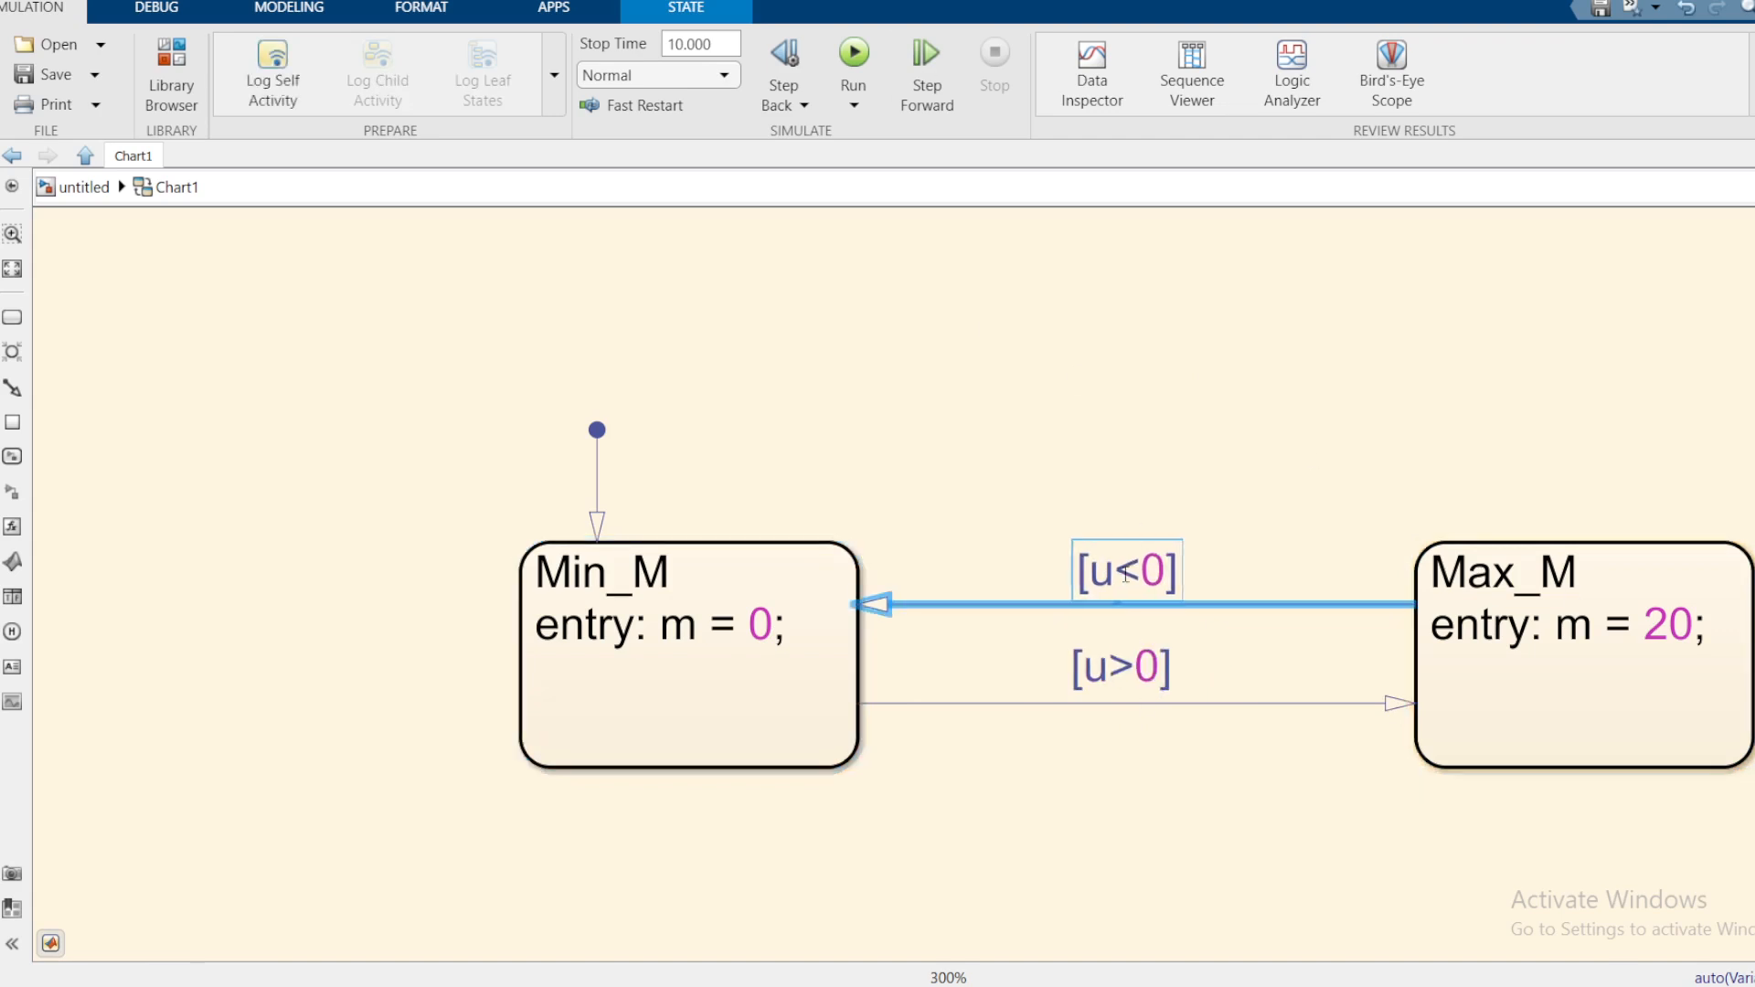
pyautogui.click(634, 562)
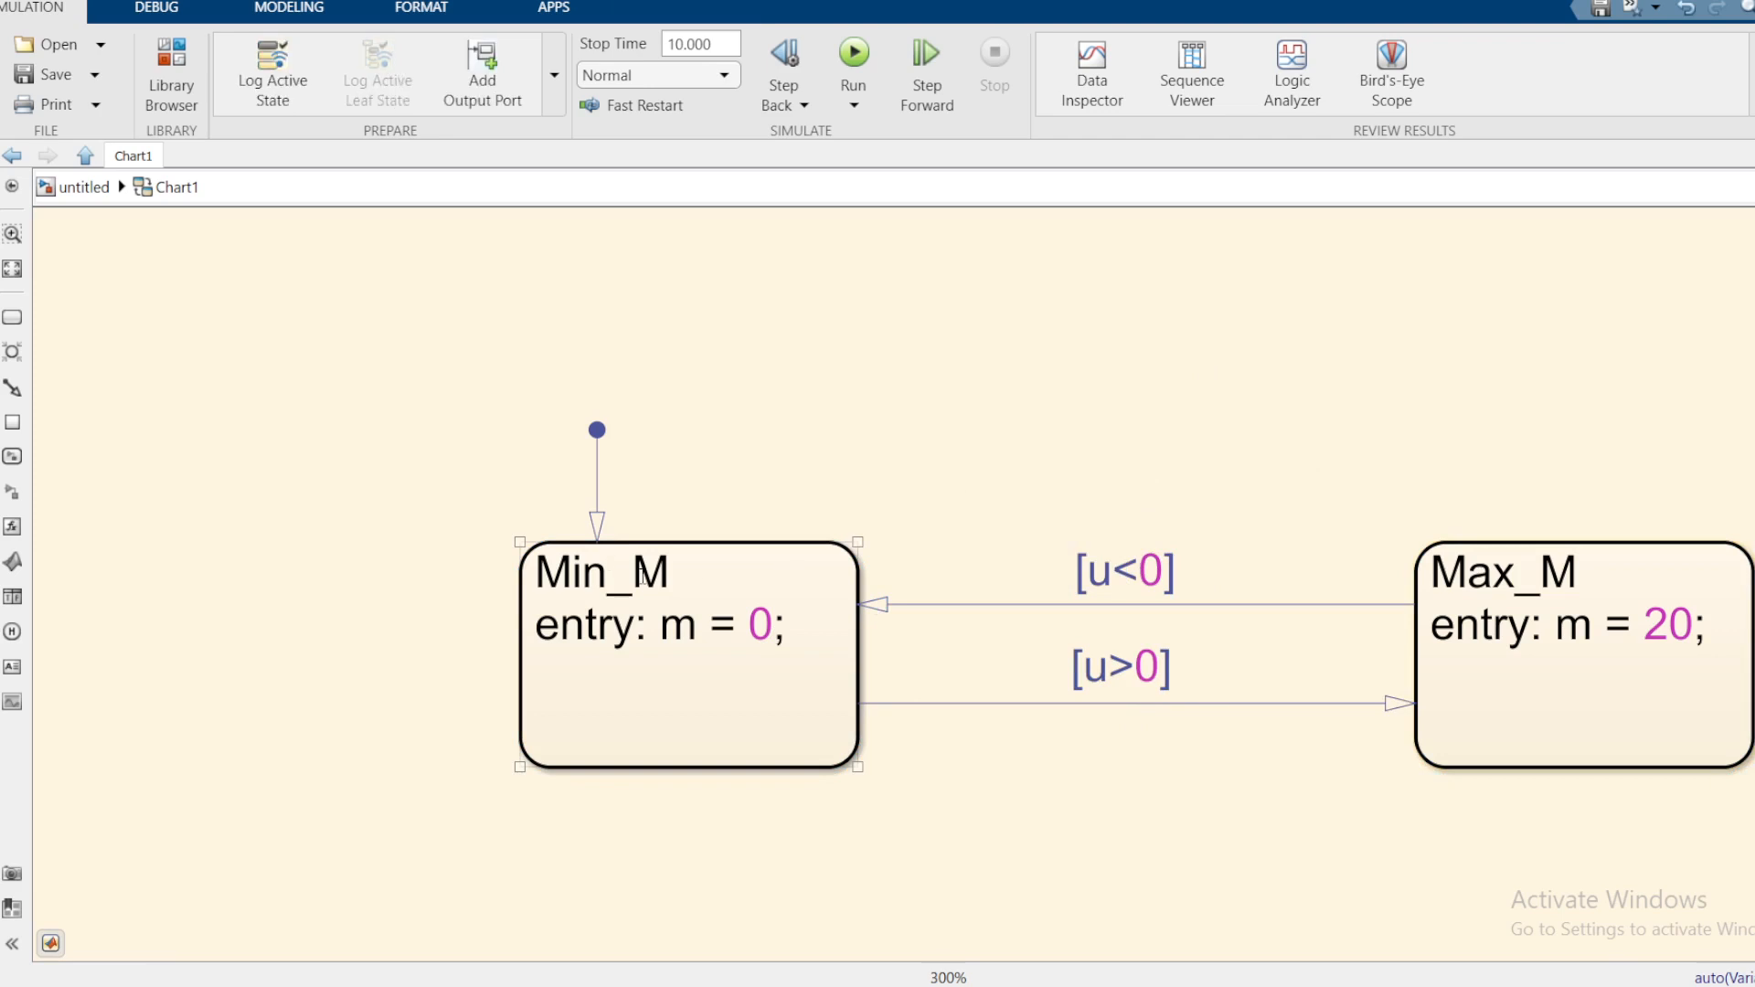
pyautogui.click(1061, 565)
pyautogui.click(660, 617)
pyautogui.click(1701, 651)
pyautogui.click(1277, 627)
pyautogui.click(1089, 582)
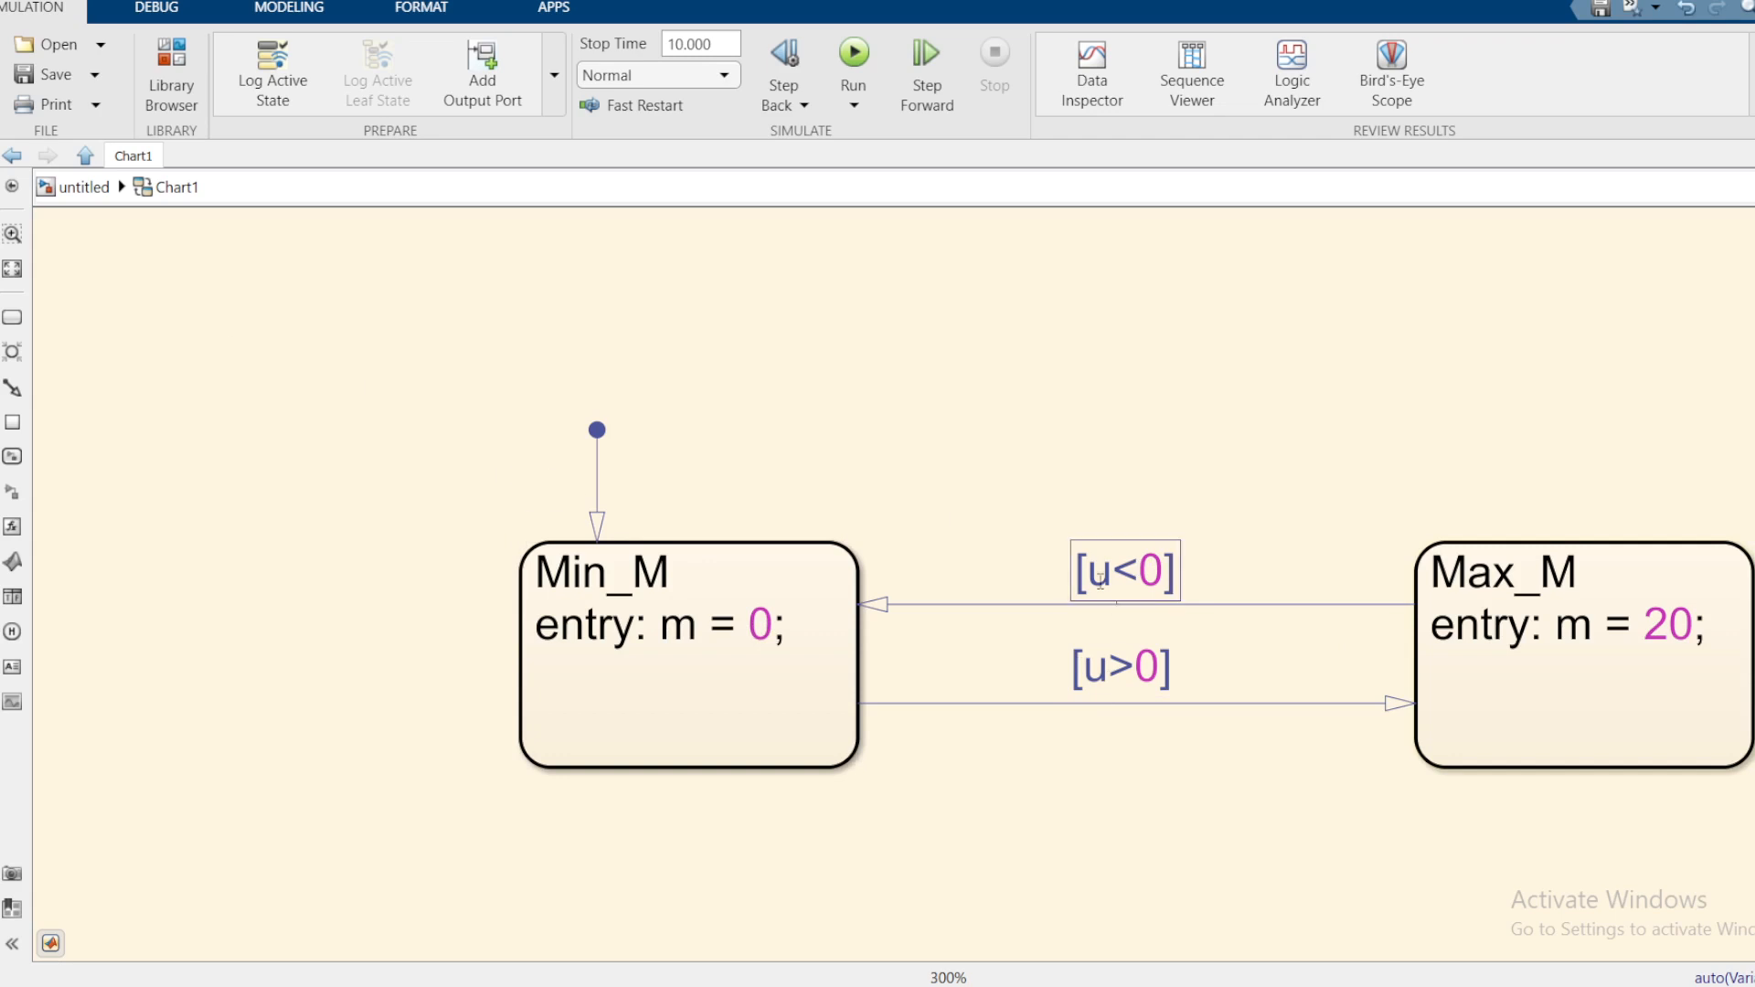
pyautogui.click(1139, 667)
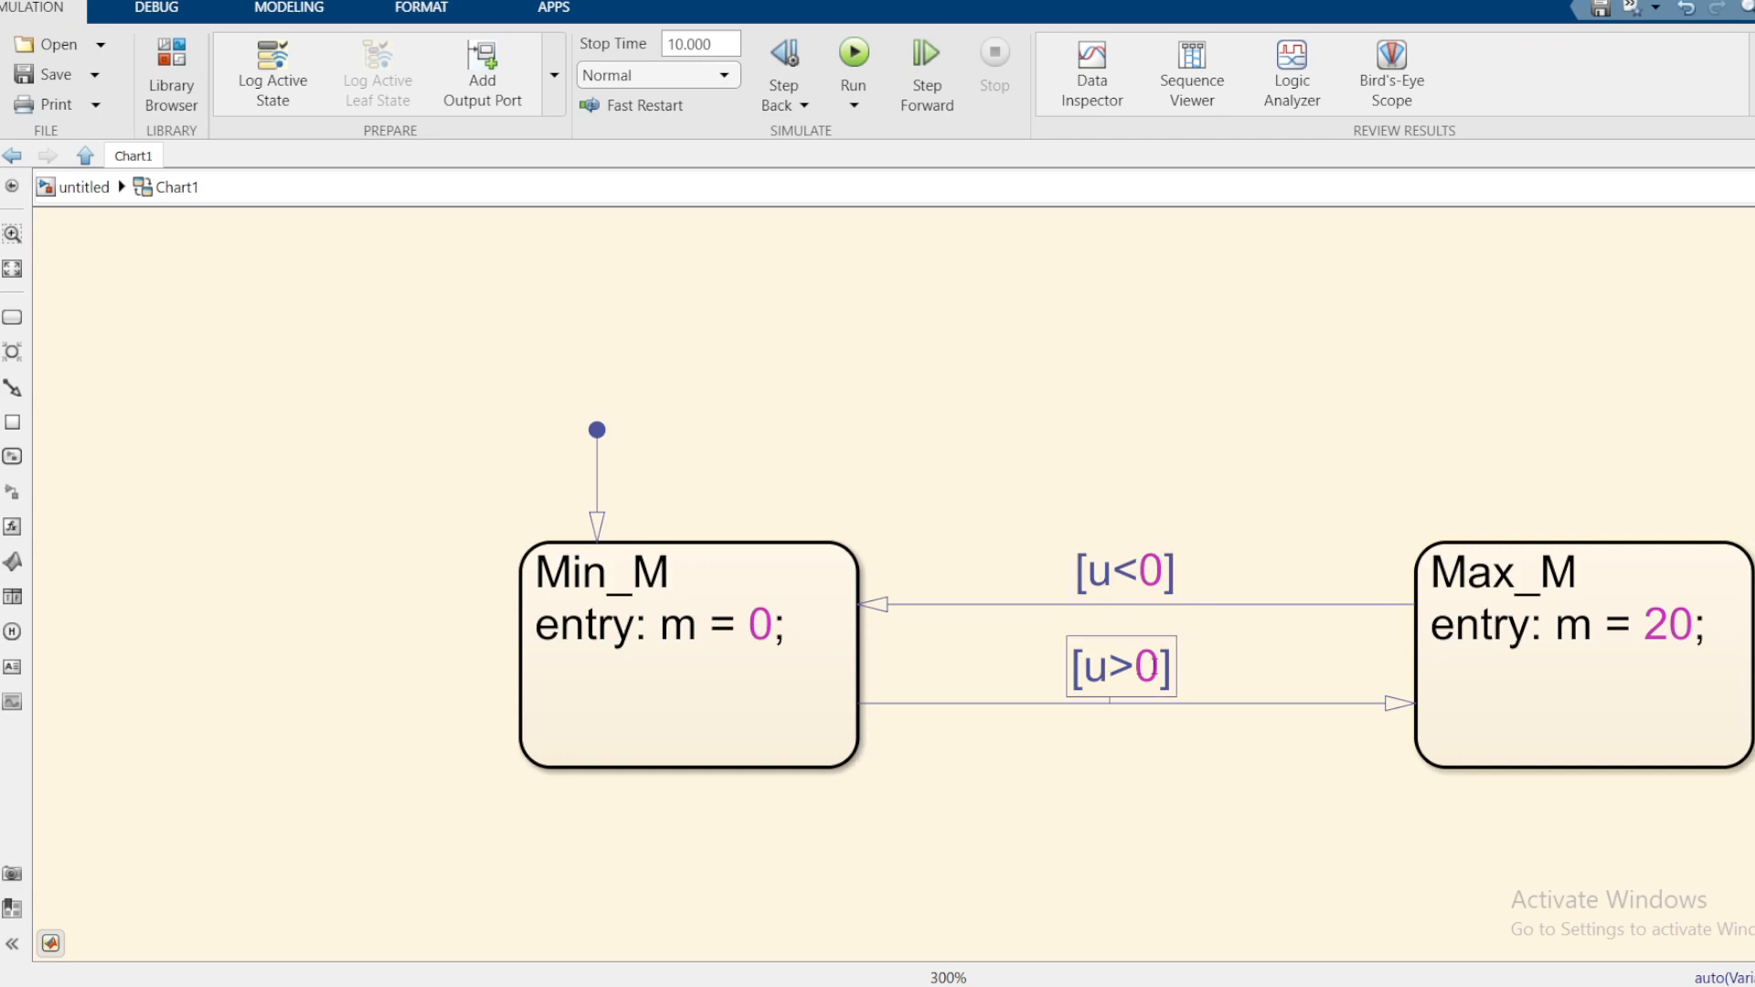
pyautogui.click(1435, 599)
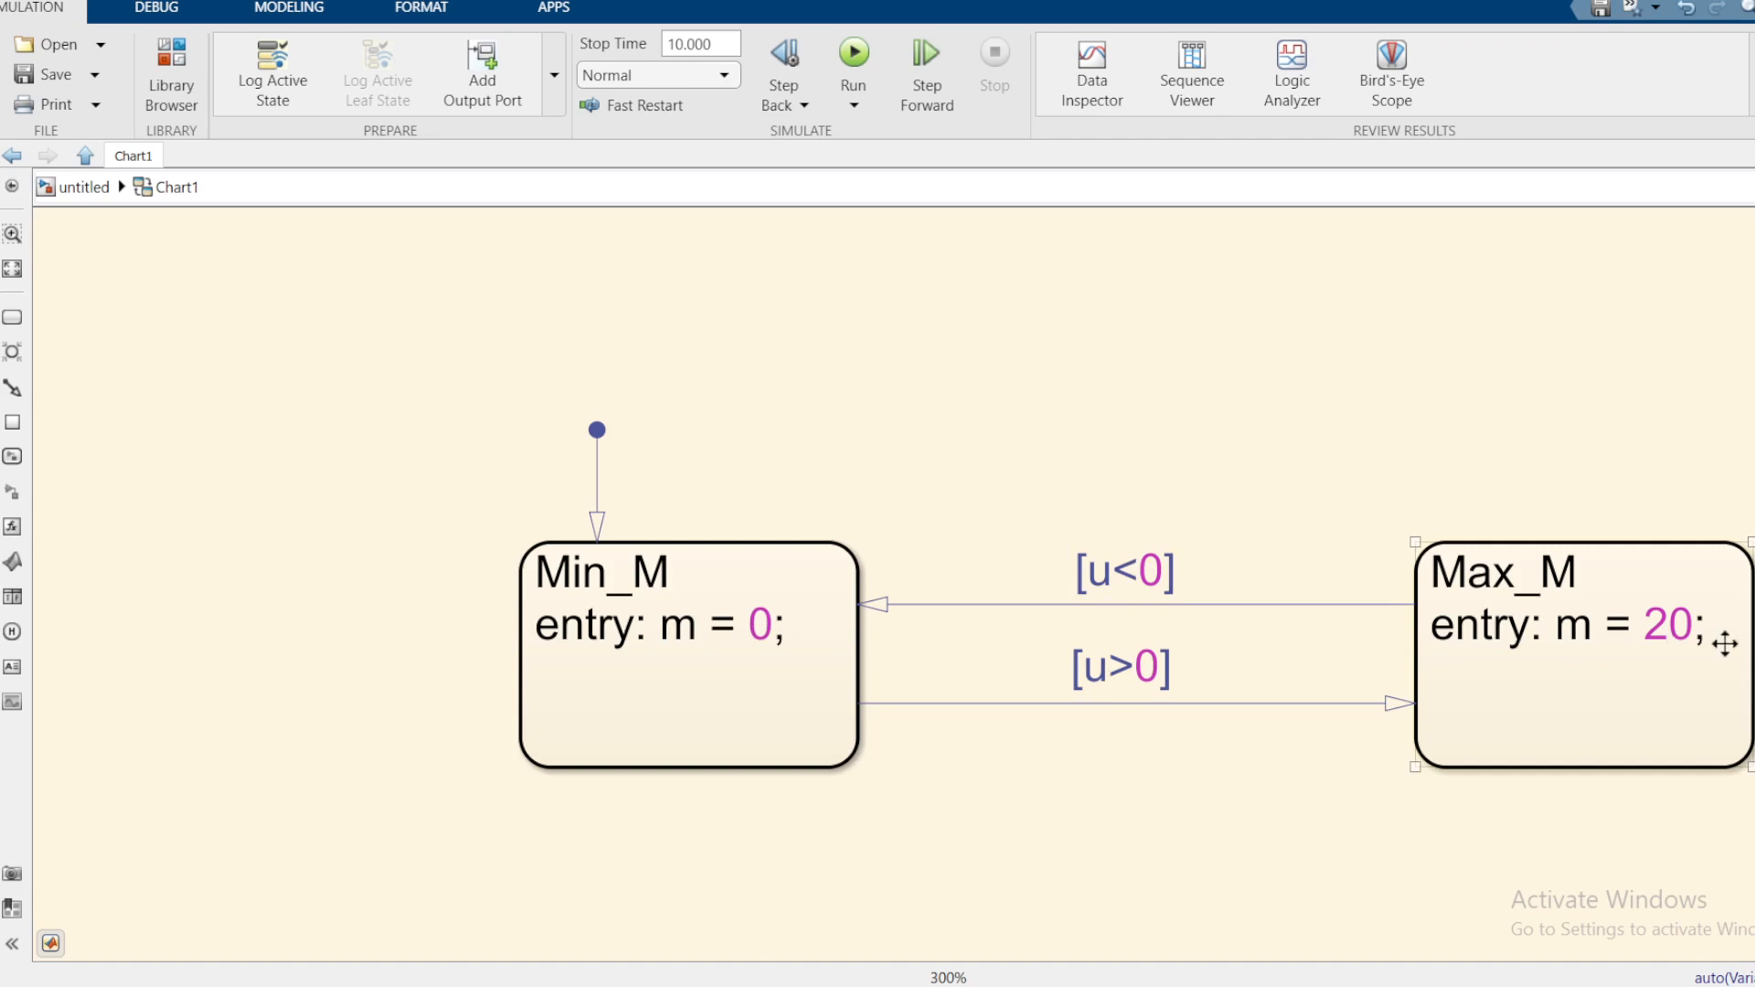
pyautogui.click(773, 710)
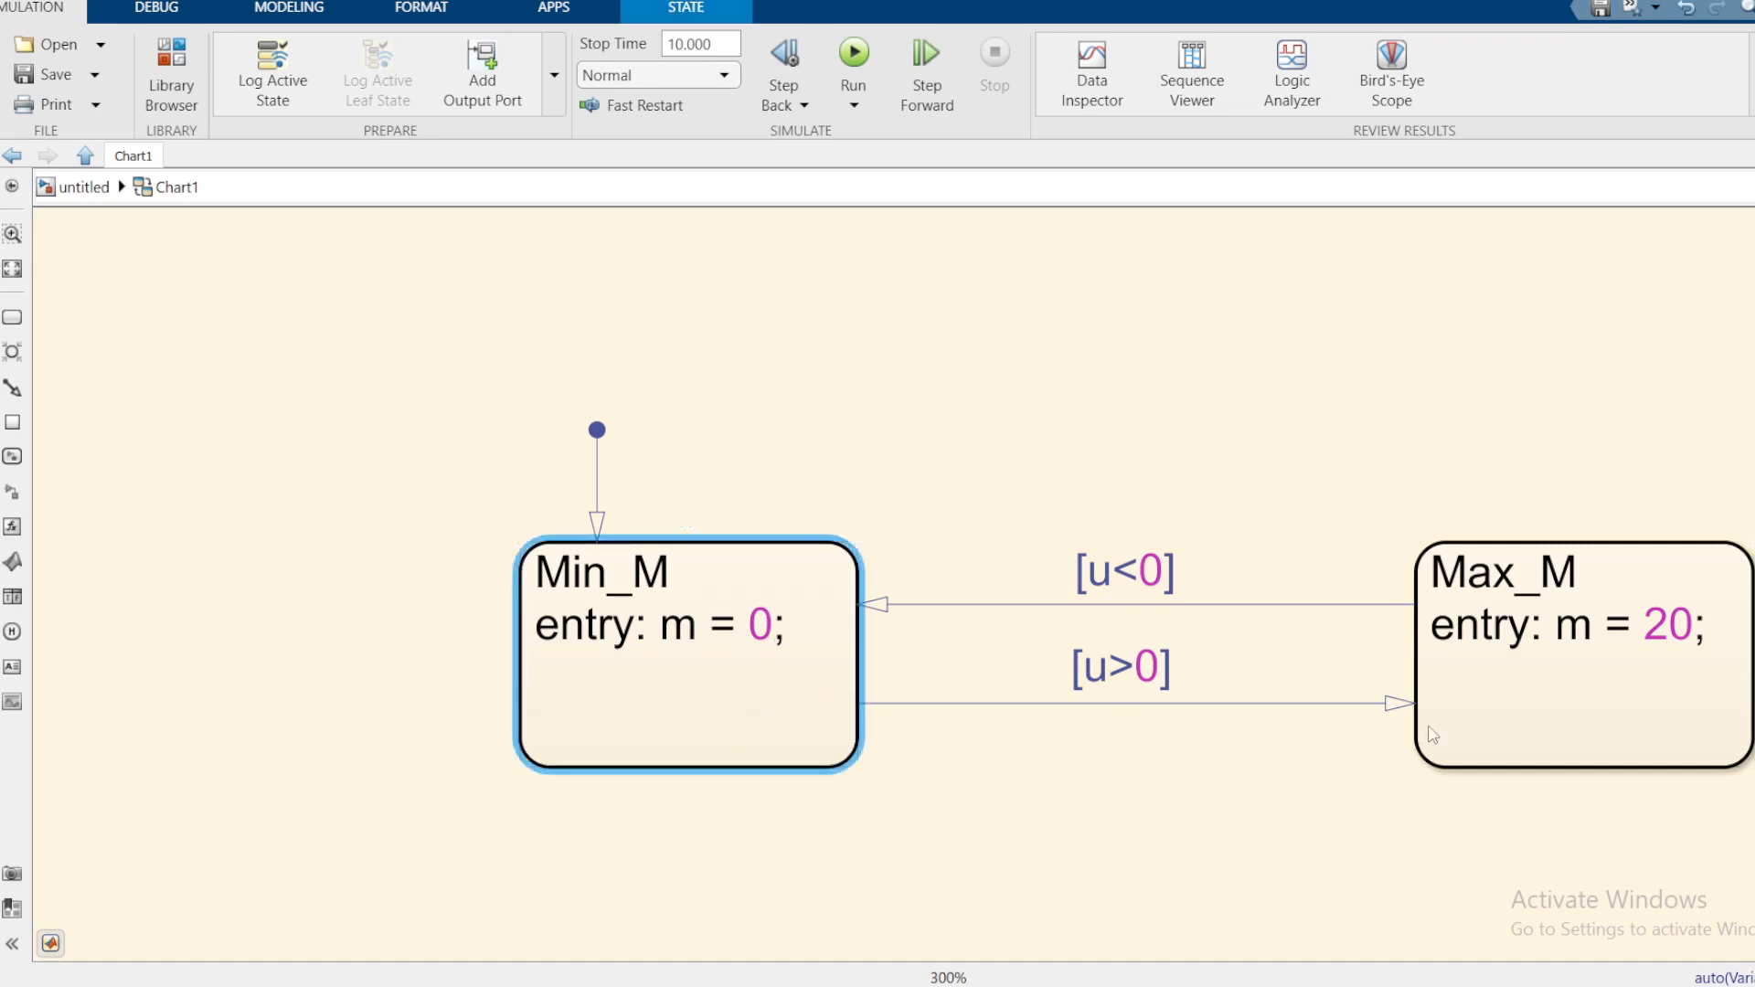
pyautogui.click(1555, 711)
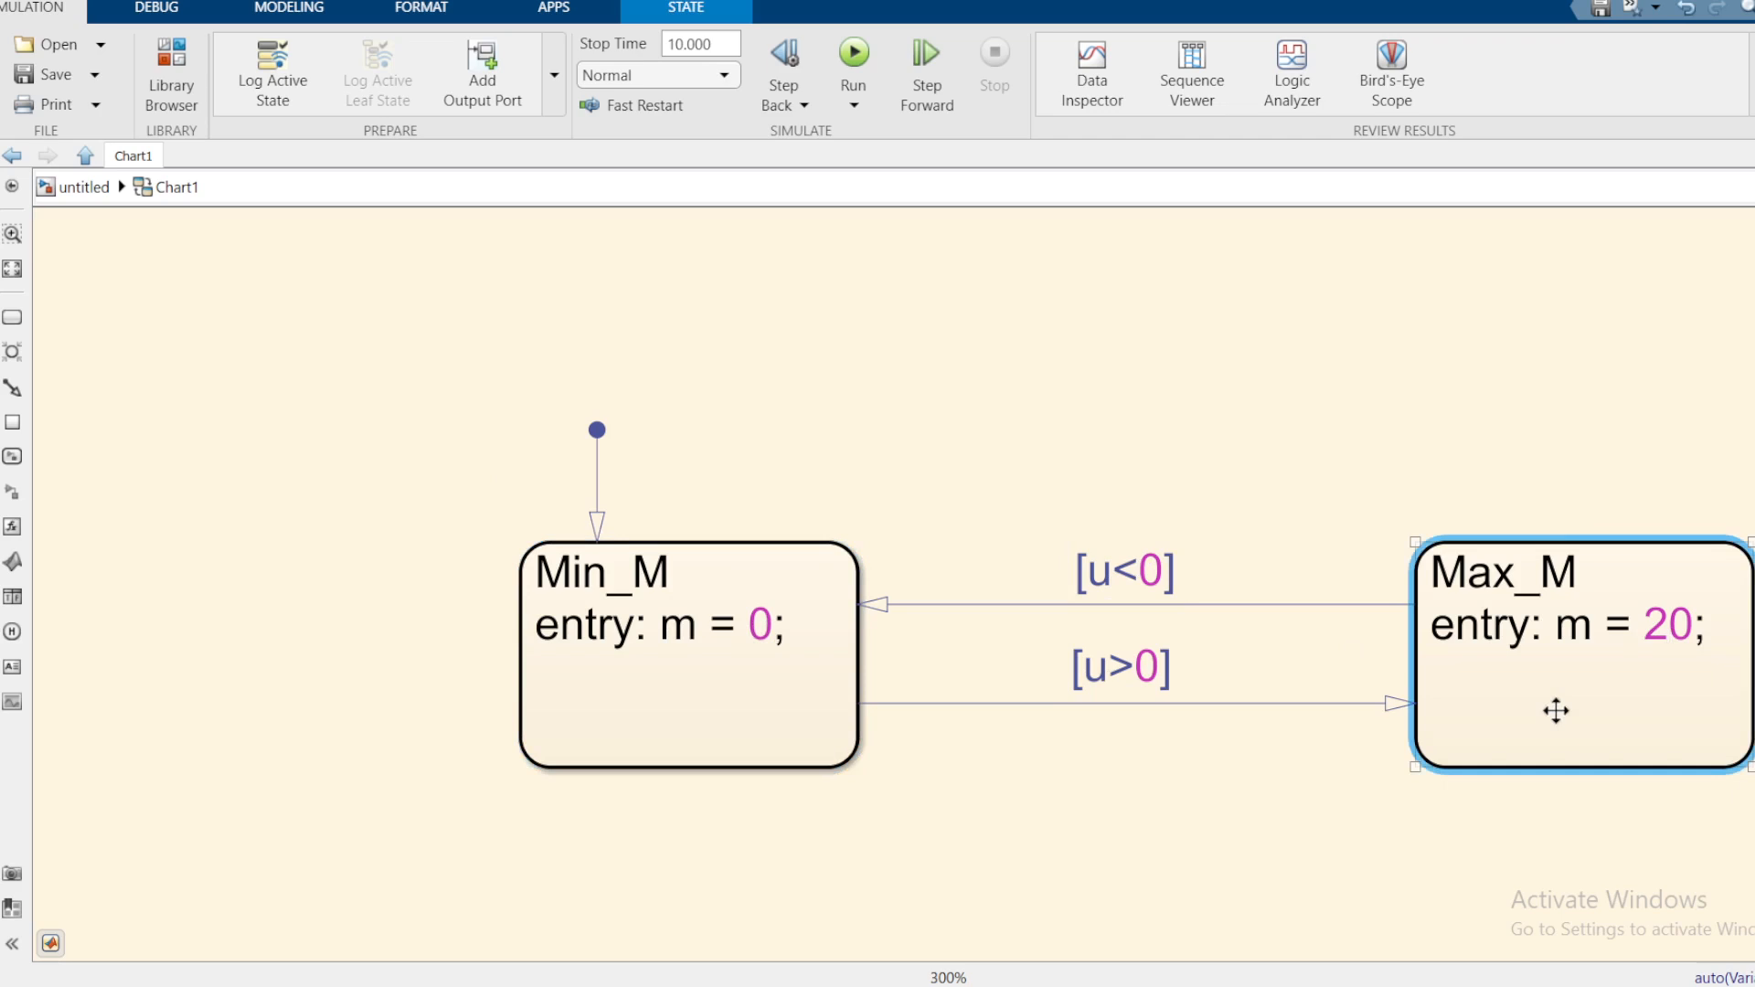
pyautogui.click(835, 403)
# Step: Run the simulation to bring up the unresolved-symbols dialog and move it off the chart
pyautogui.click(874, 342)
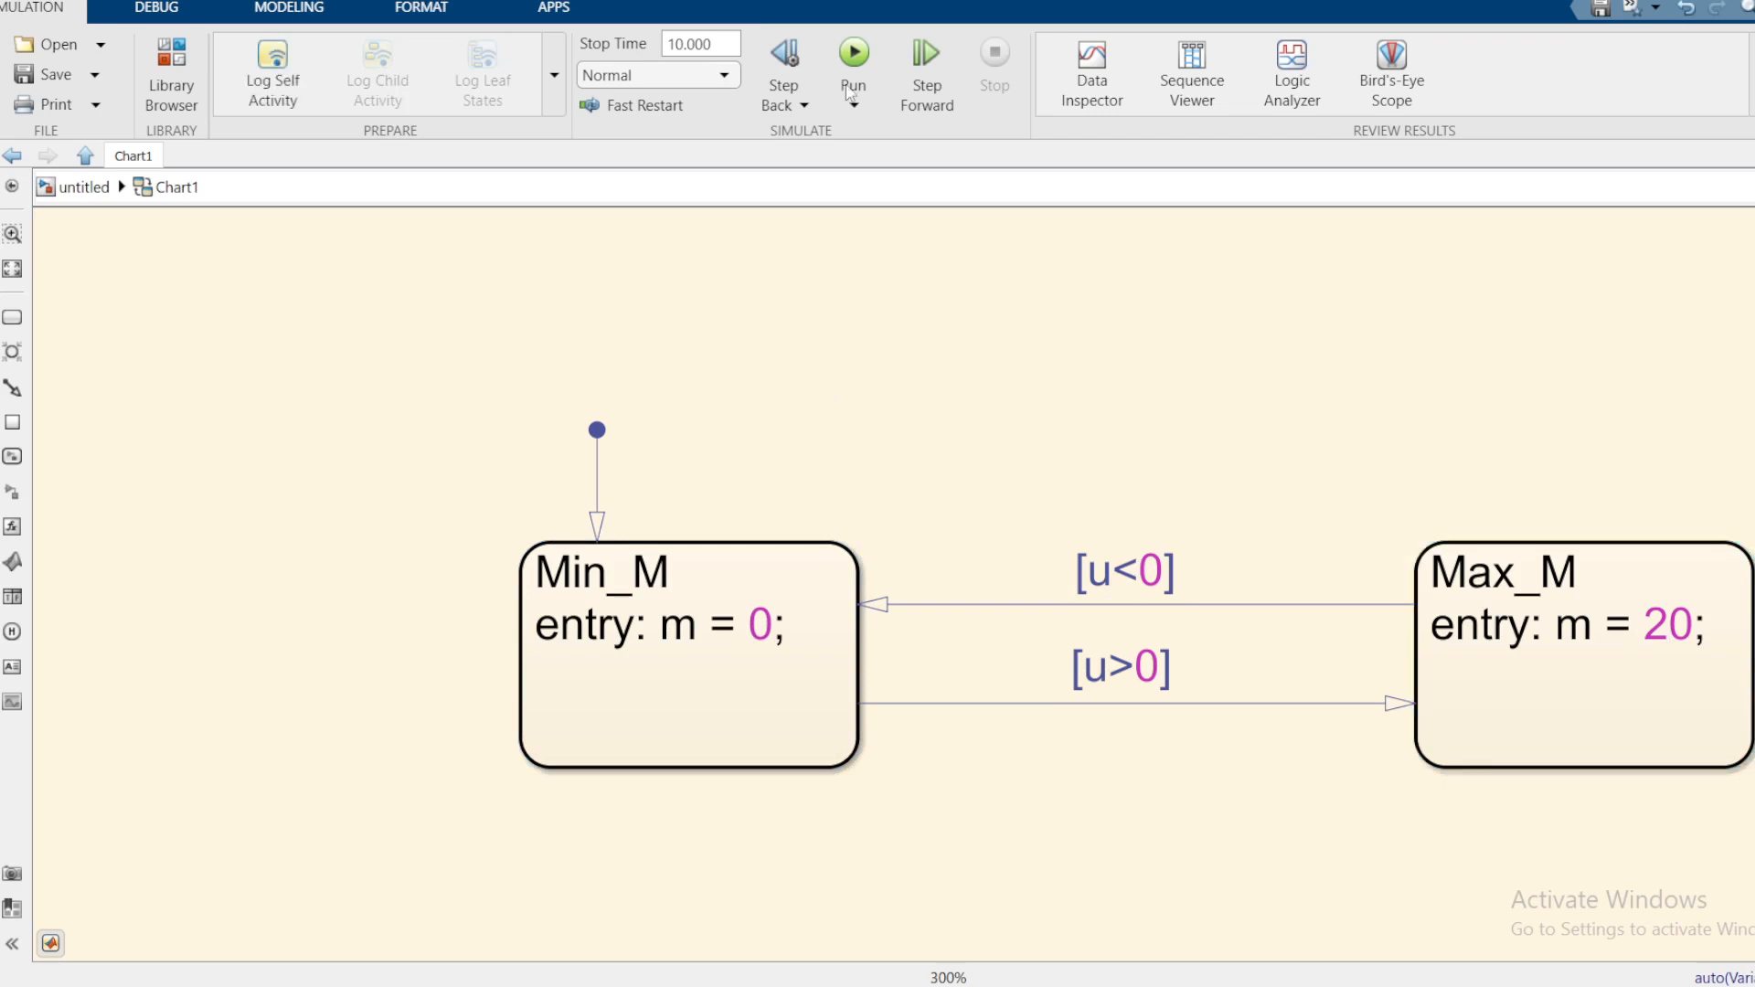
pyautogui.click(852, 57)
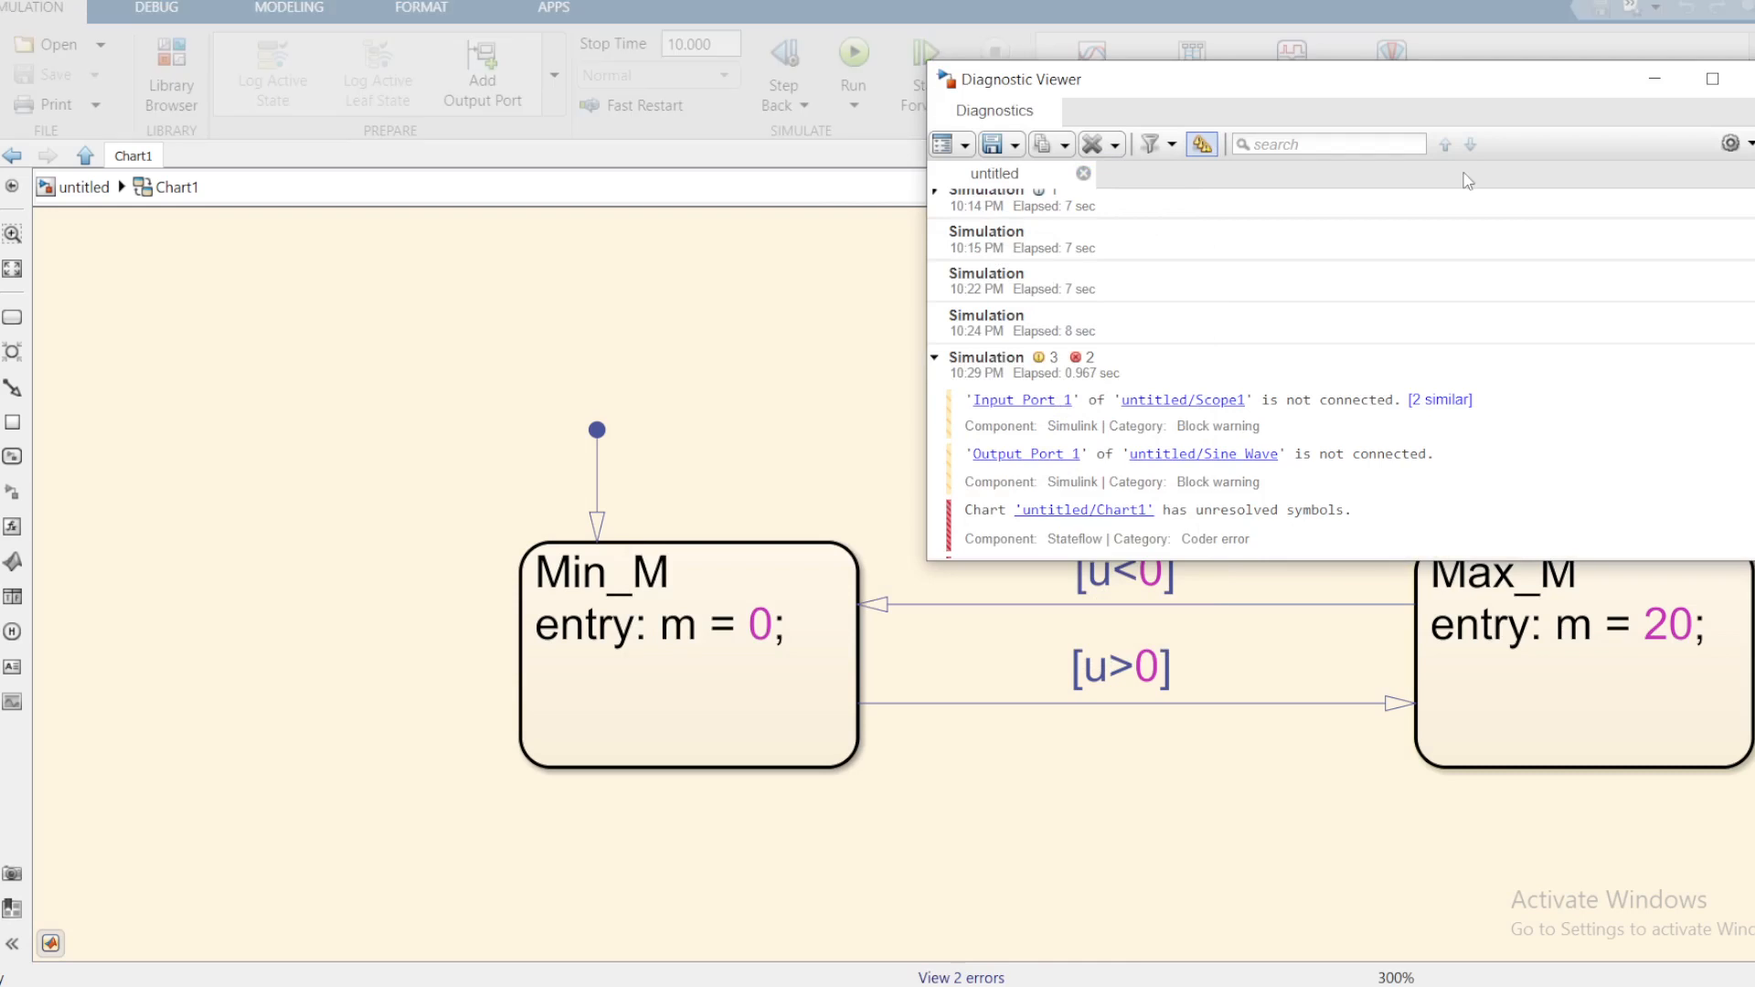
pyautogui.click(1753, 79)
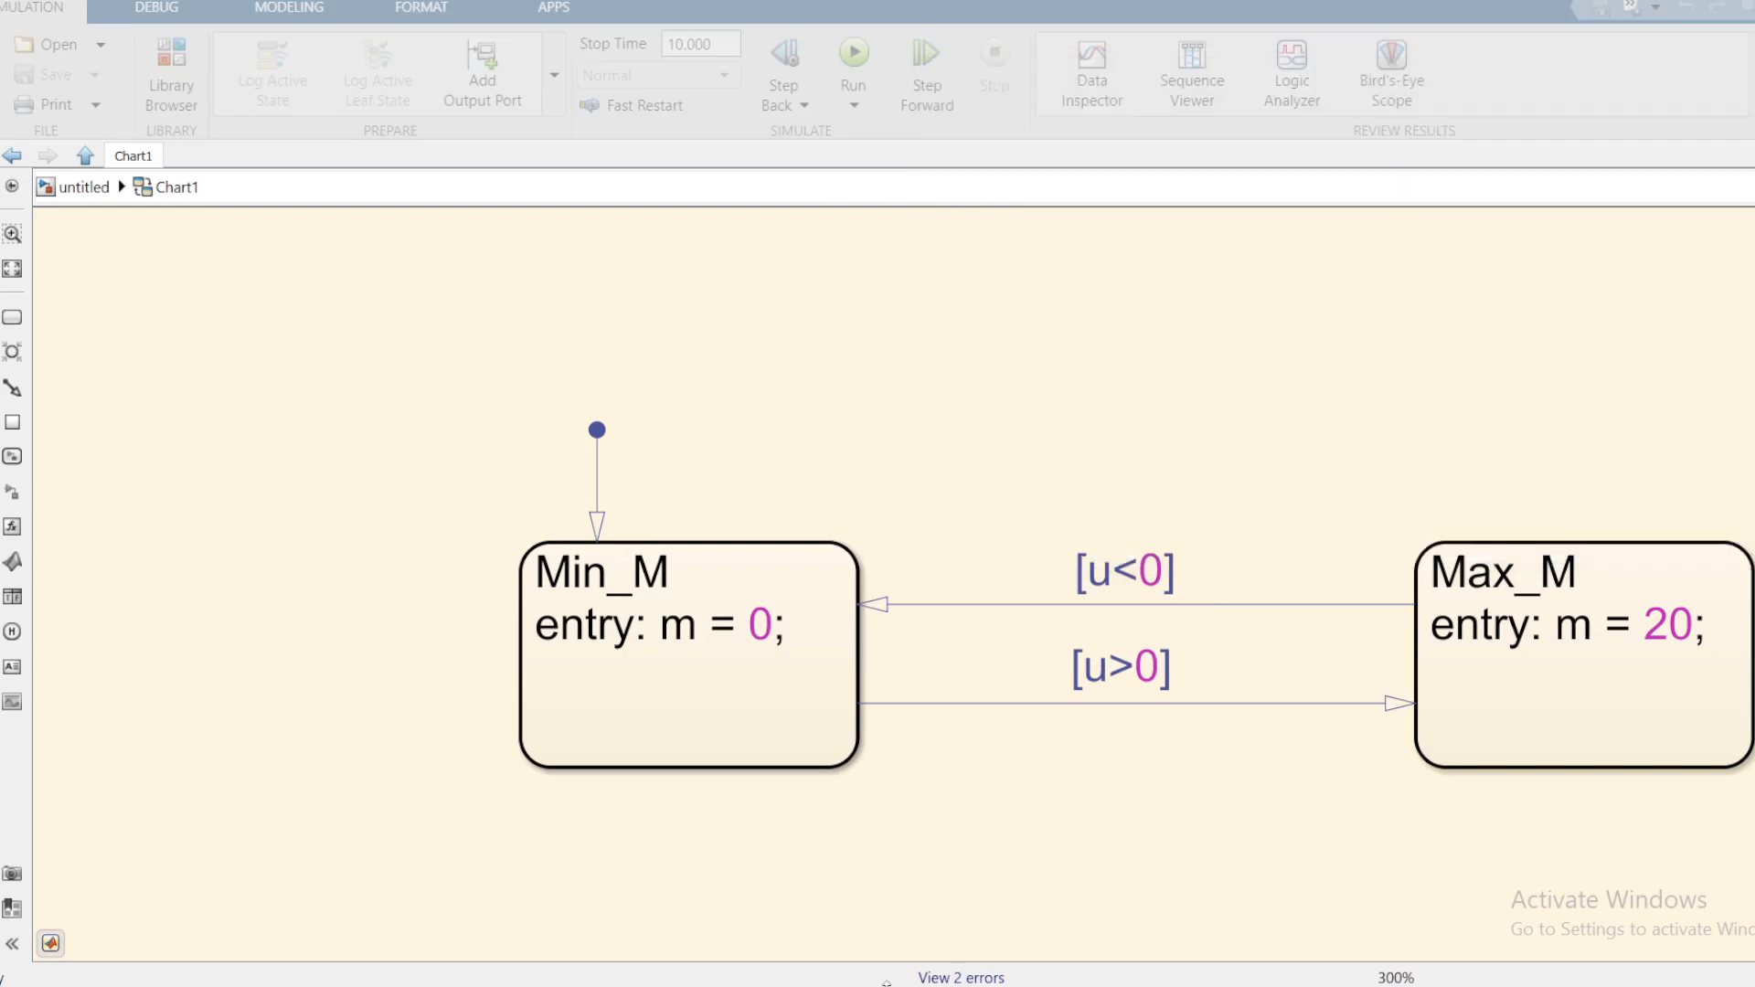
pyautogui.moveTo(886, 982)
pyautogui.click(1476, 932)
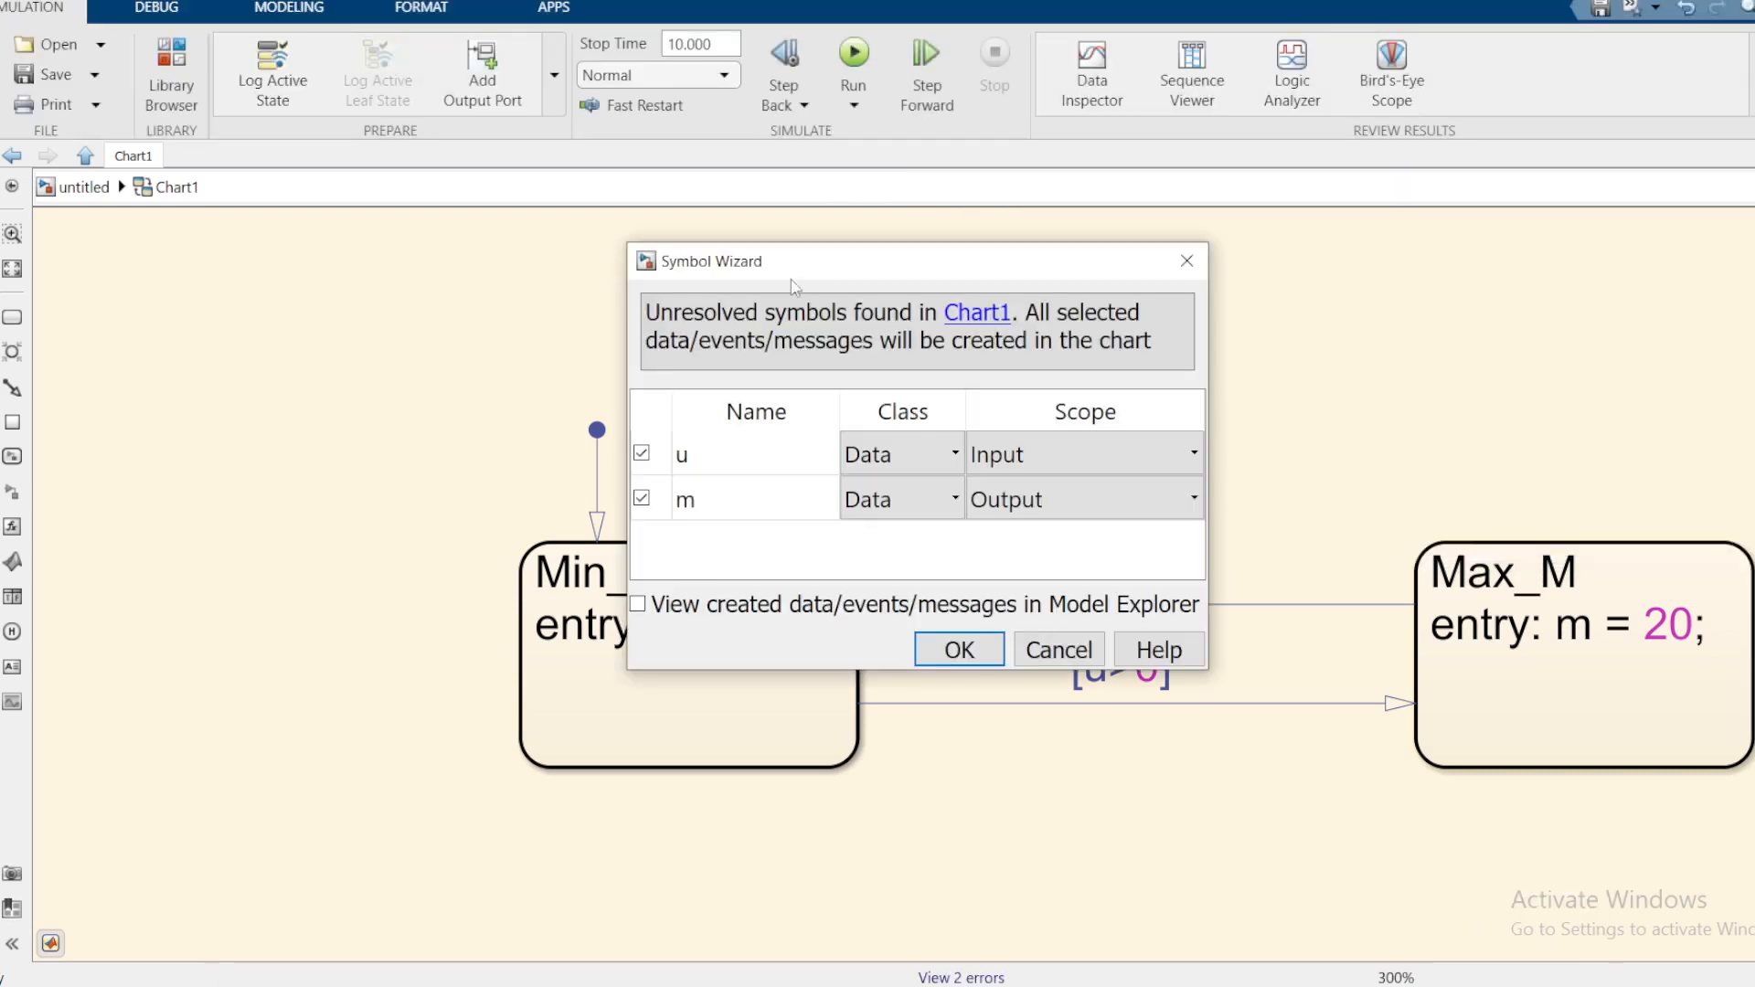
pyautogui.moveTo(820, 271); pyautogui.dragTo(982, 234)
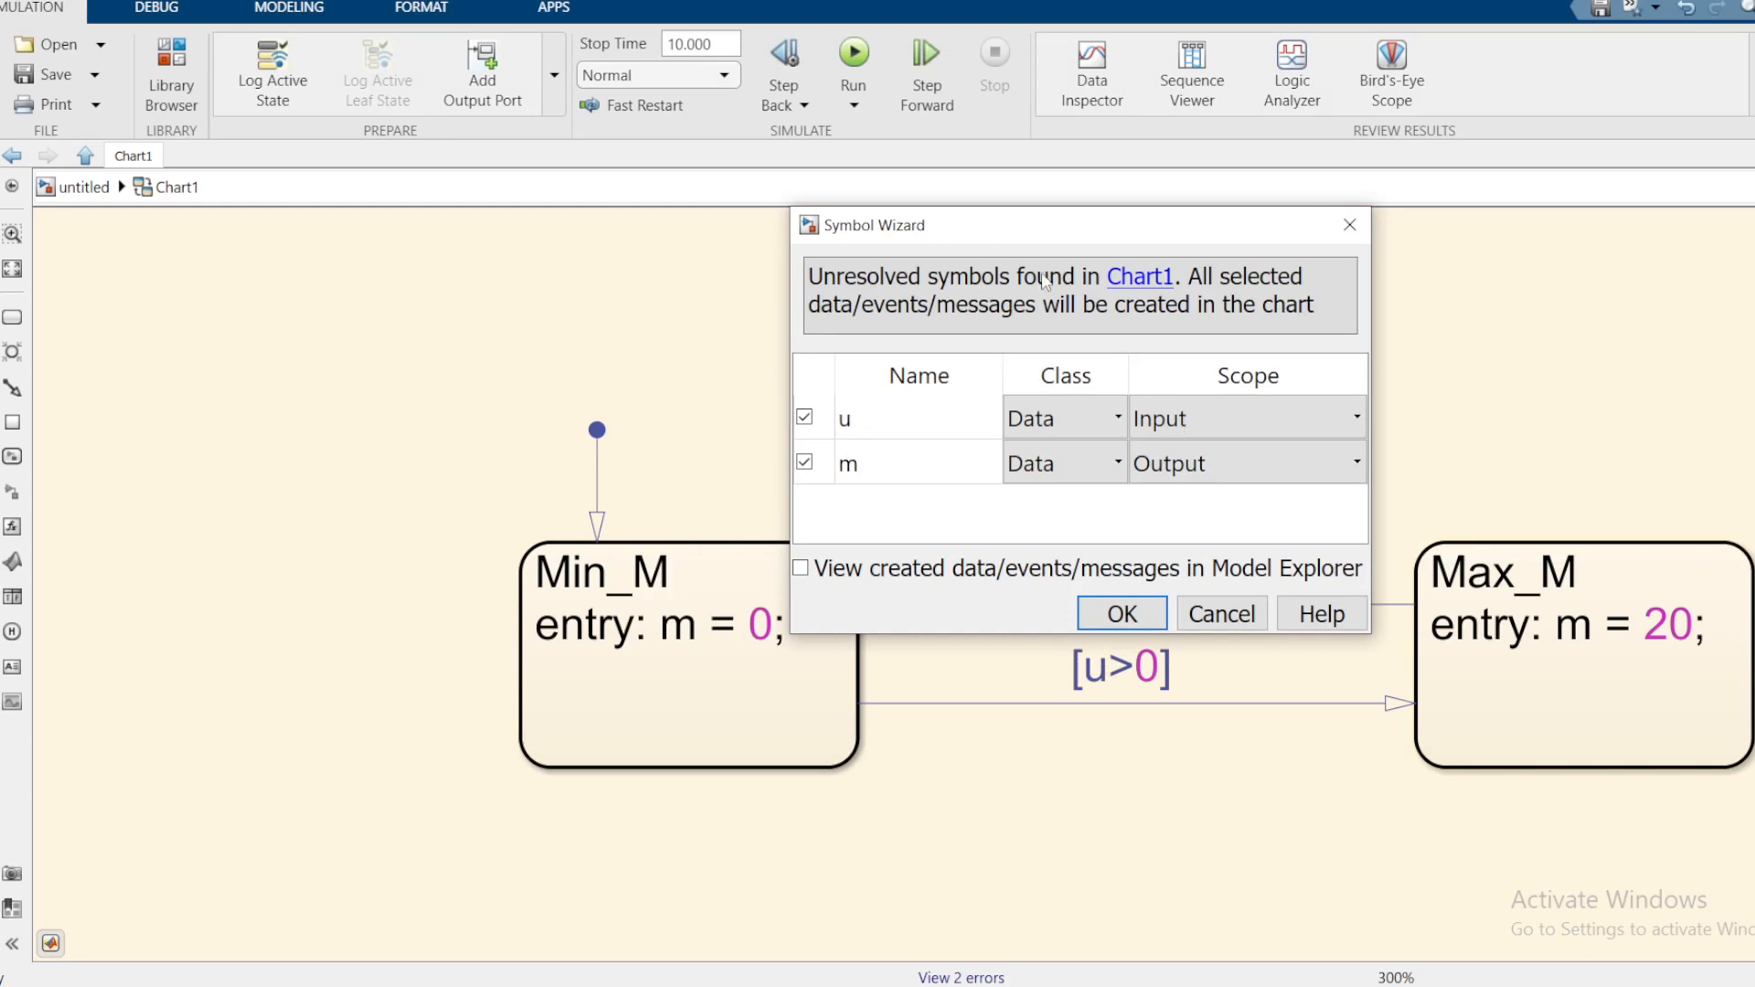
pyautogui.moveTo(991, 228); pyautogui.dragTo(284, 243)
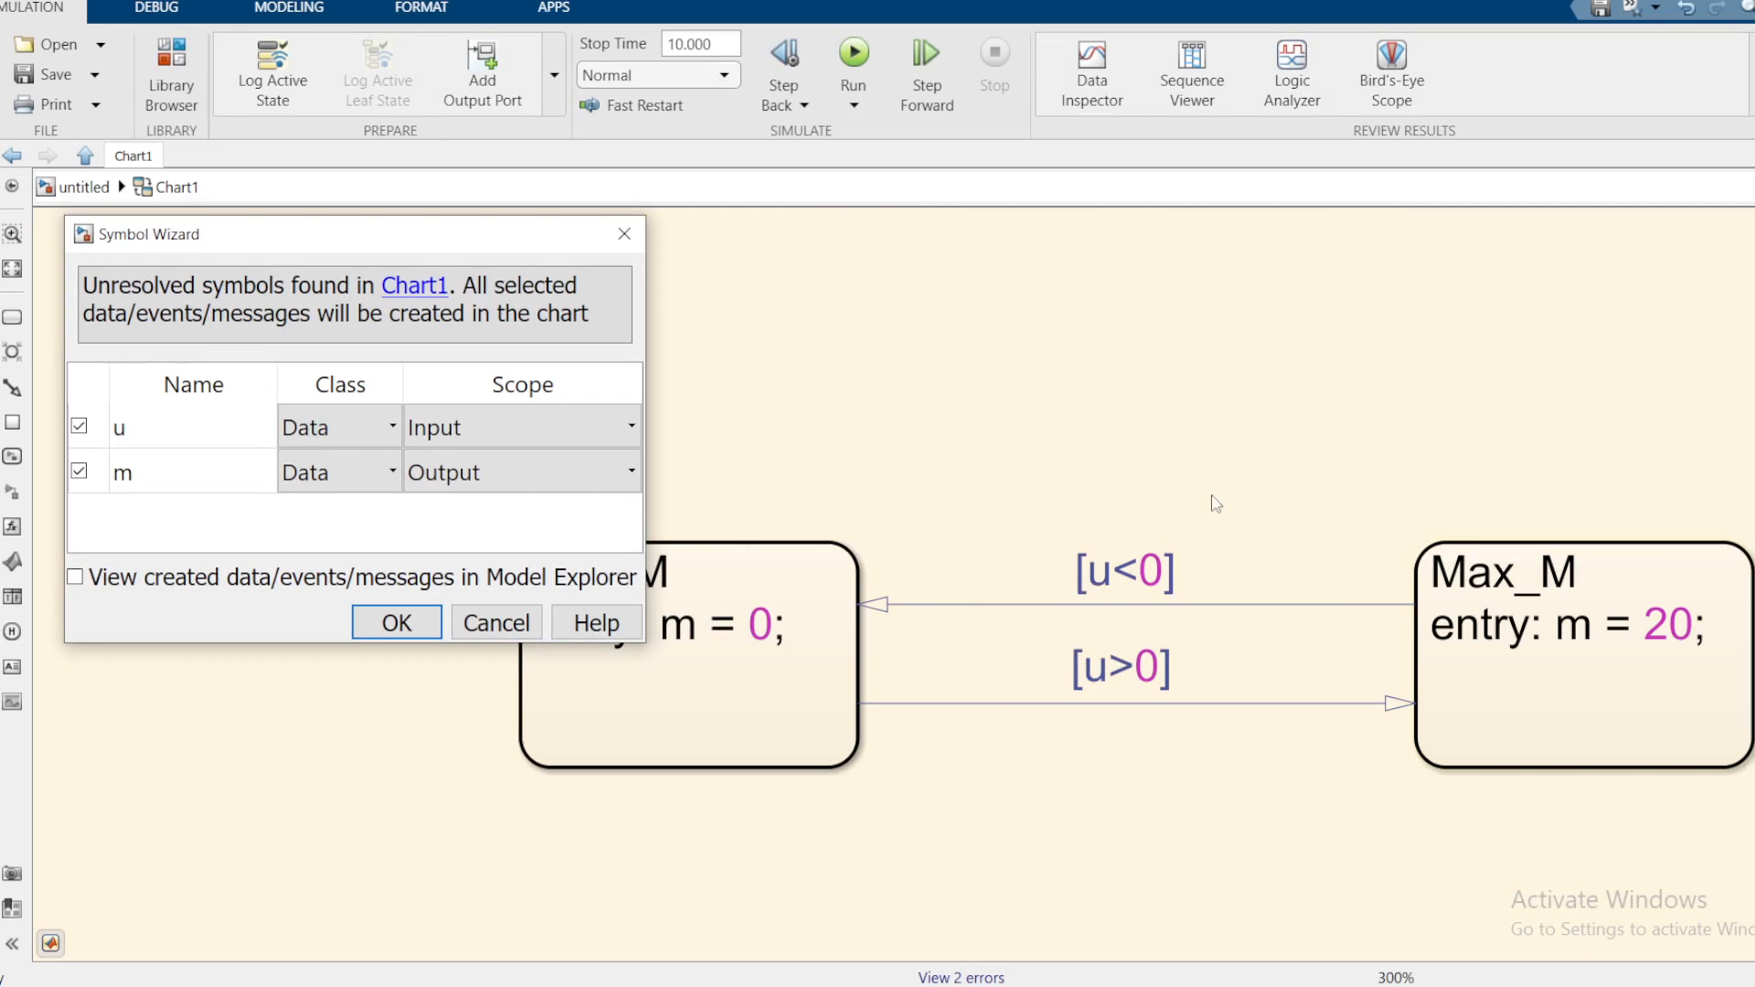
# Step: Accept u as the chart's Input and m as its Output, then return to the 'untitled' model
pyautogui.click(1090, 587)
pyautogui.press('Return')
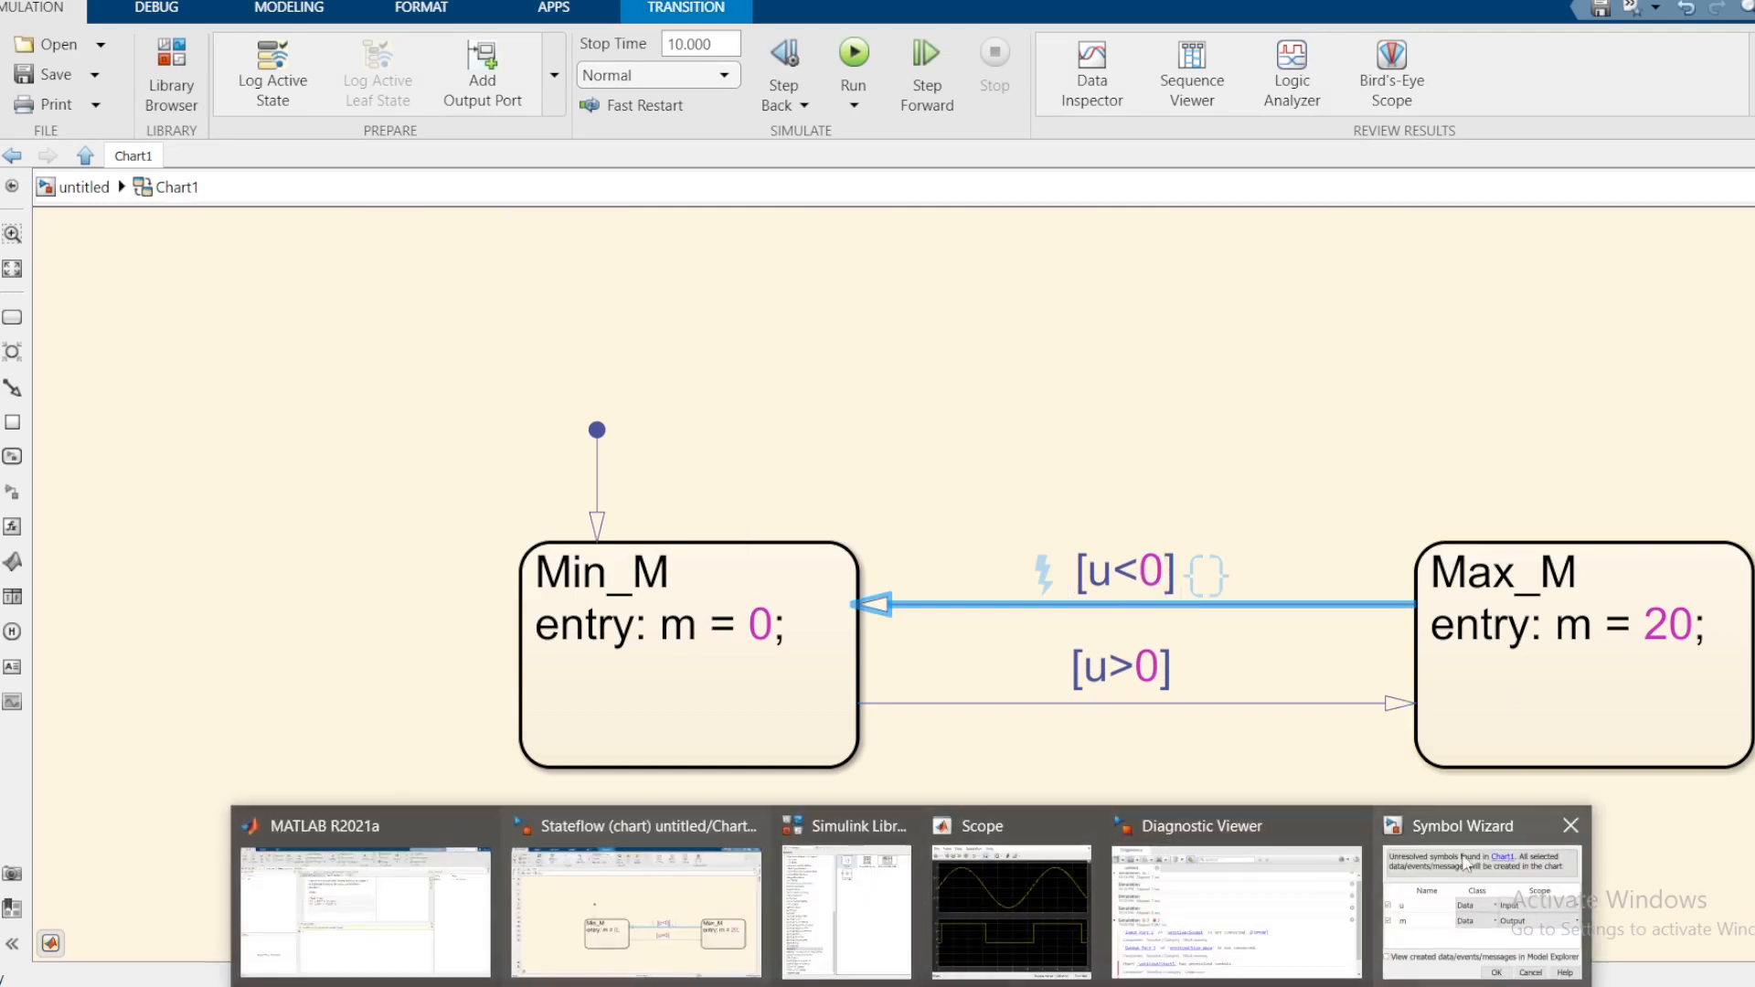
pyautogui.click(1404, 887)
pyautogui.moveTo(398, 248); pyautogui.dragTo(667, 257)
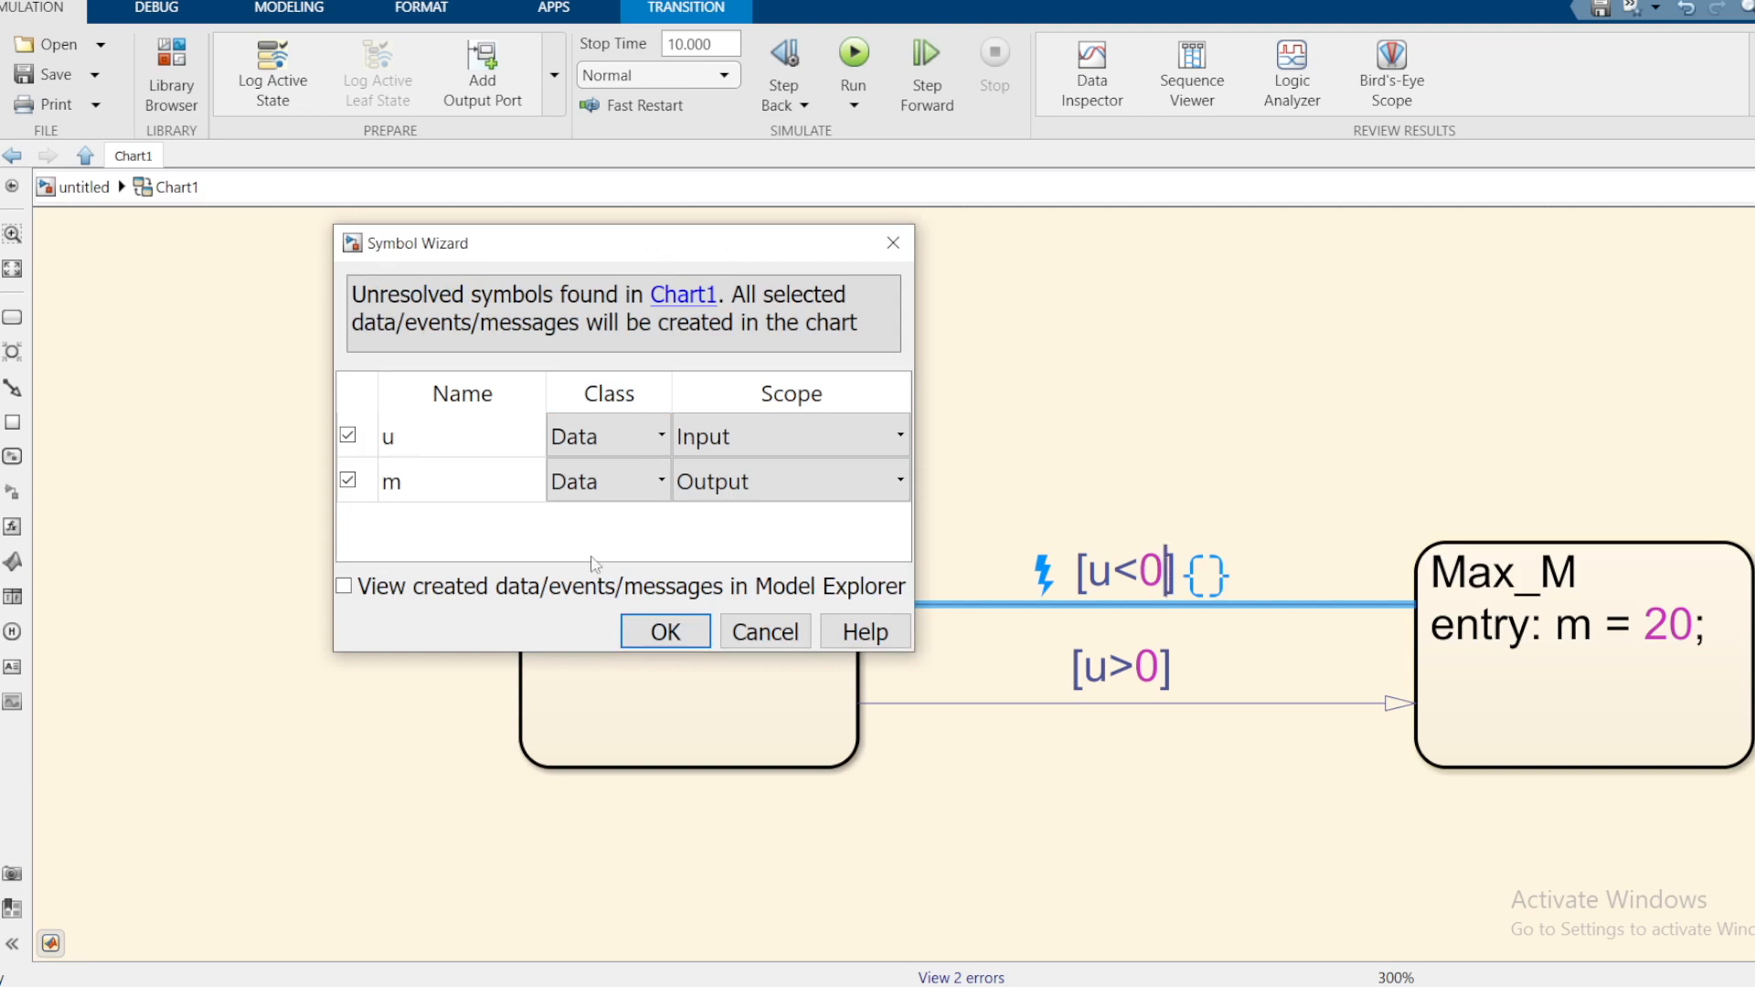
pyautogui.click(665, 632)
pyautogui.click(98, 190)
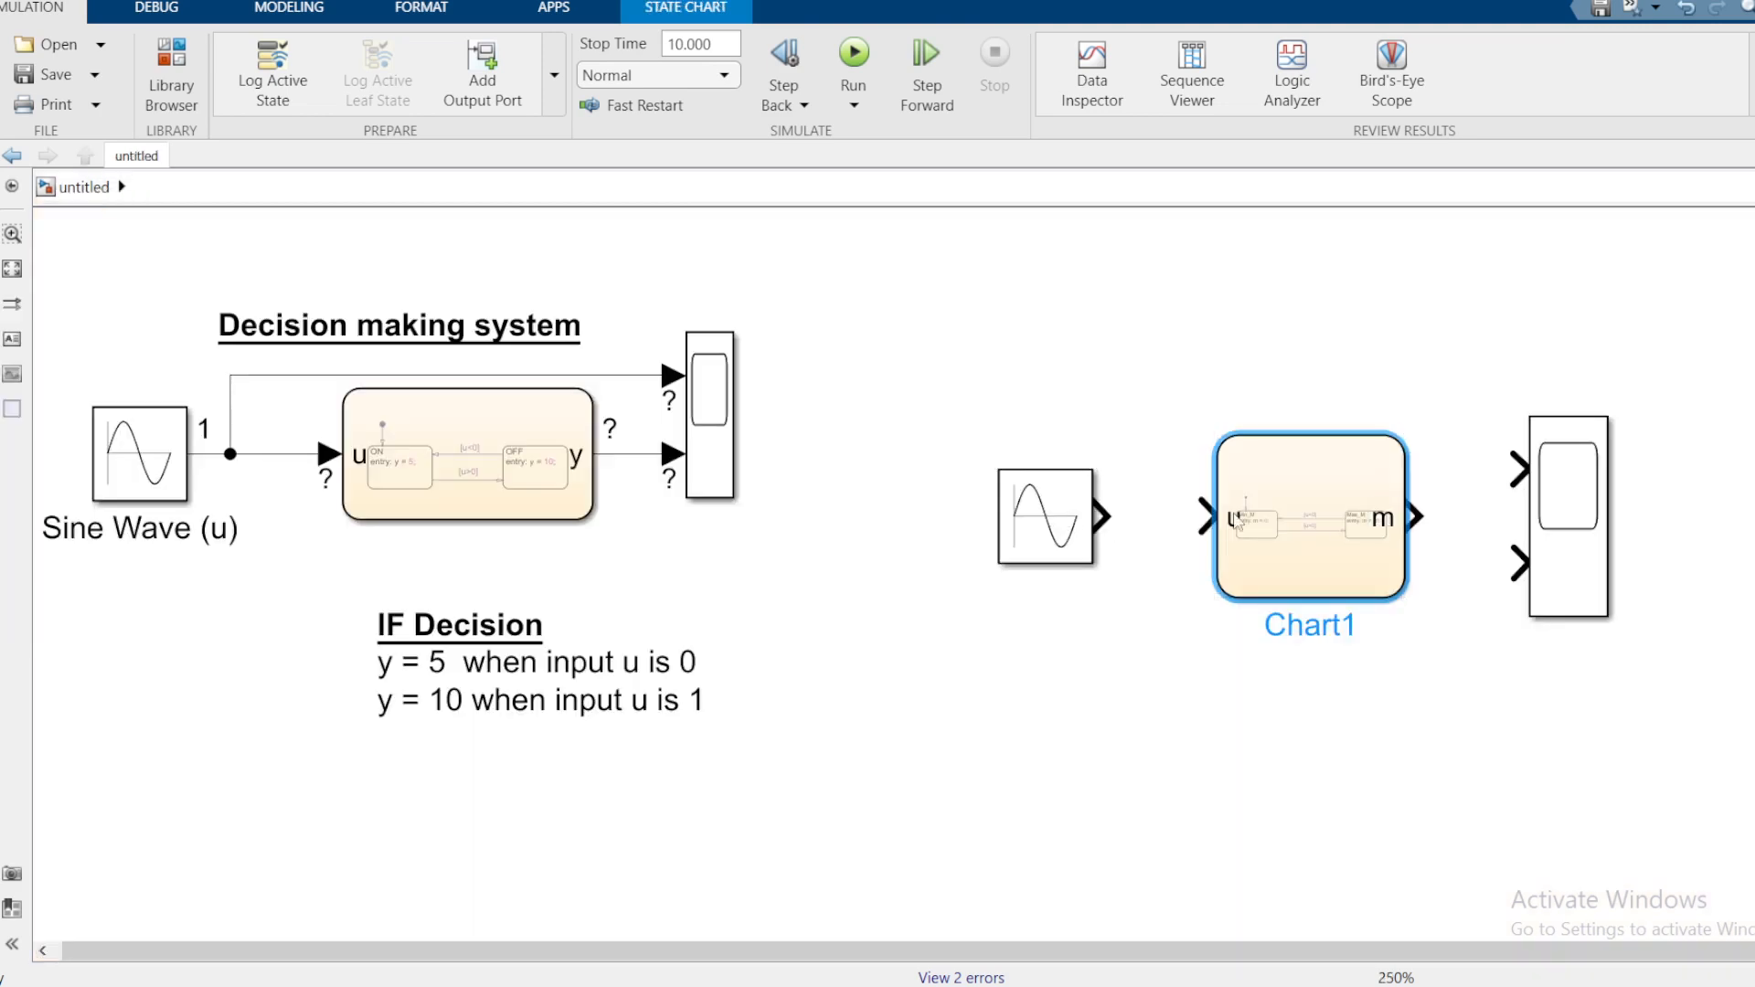
# Step: Connect Chart1's m output to Scope1's second input
pyautogui.click(1235, 521)
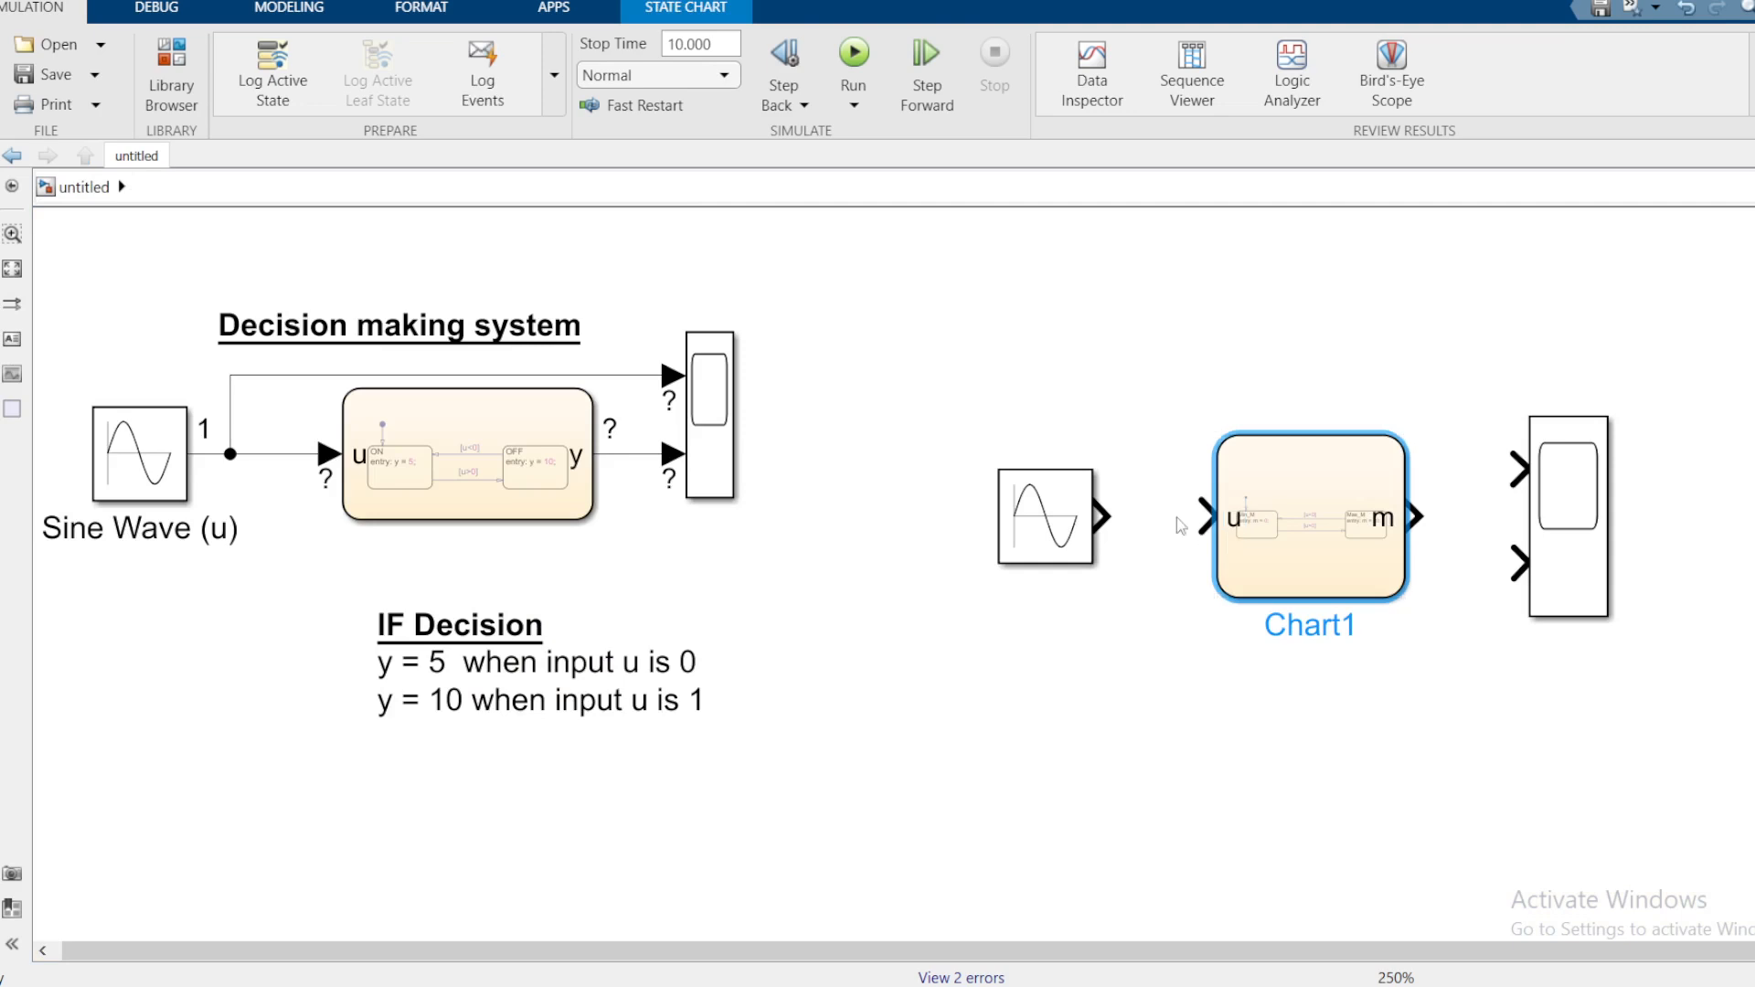
pyautogui.moveTo(1416, 519); pyautogui.dragTo(1517, 561)
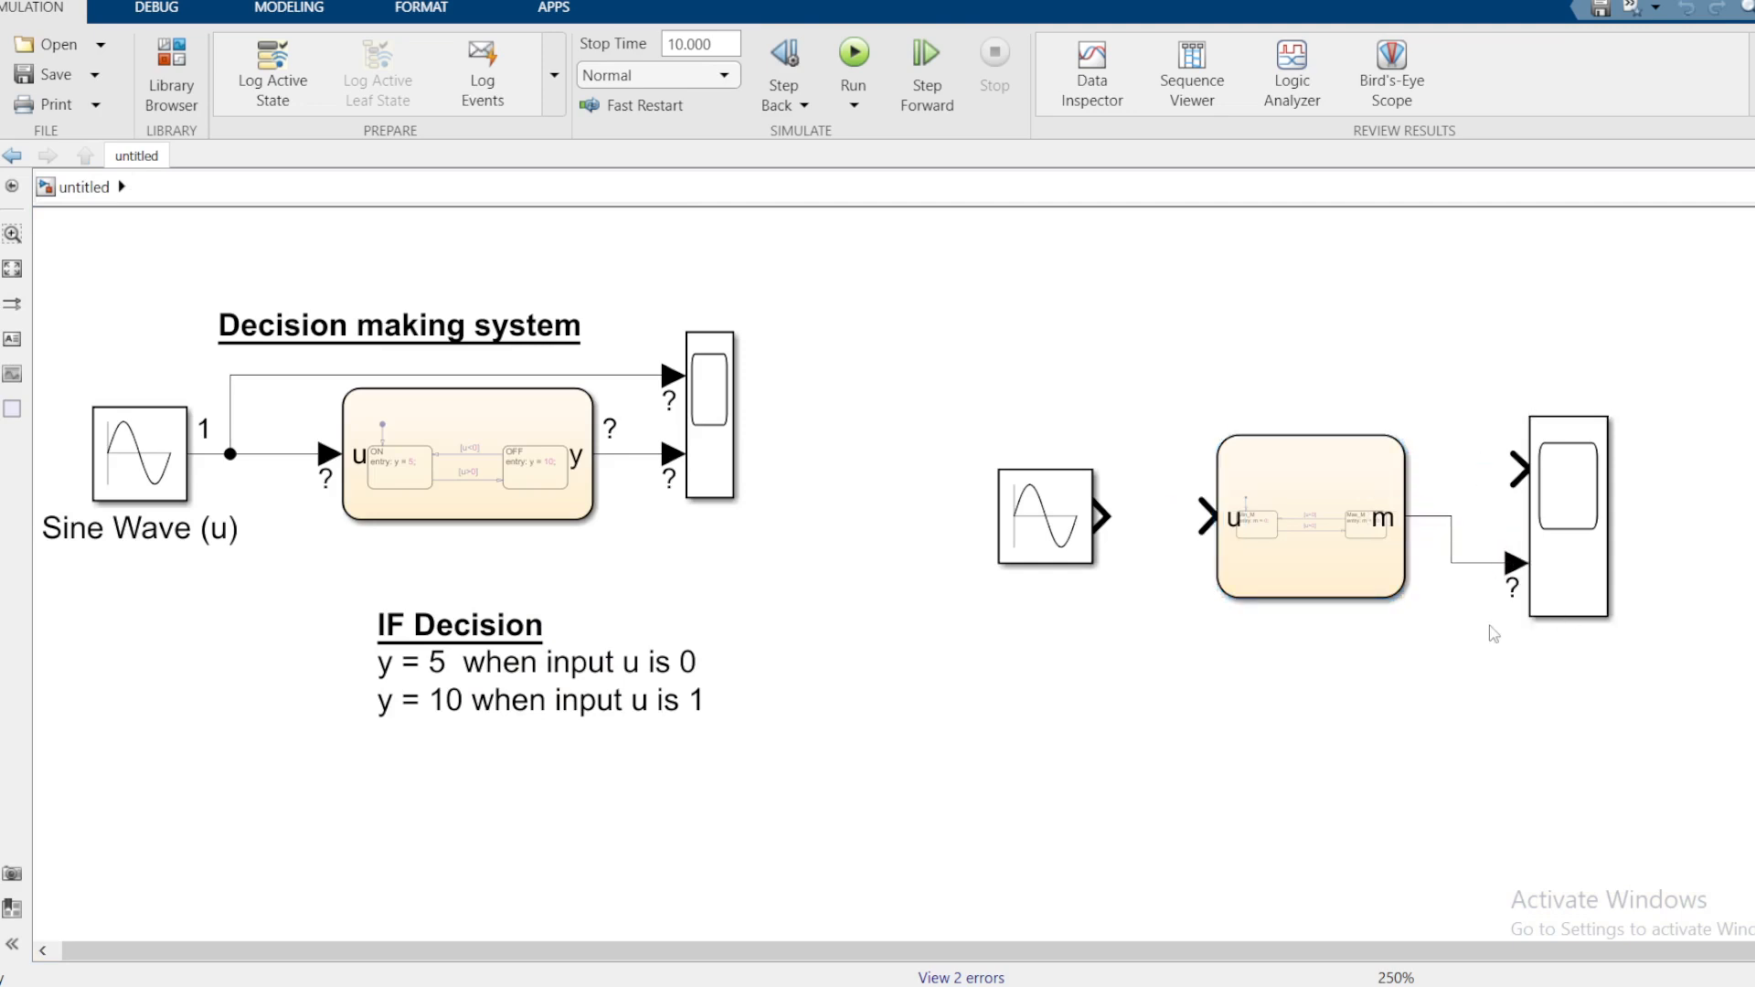
pyautogui.hotkey('ctrl', 'z')
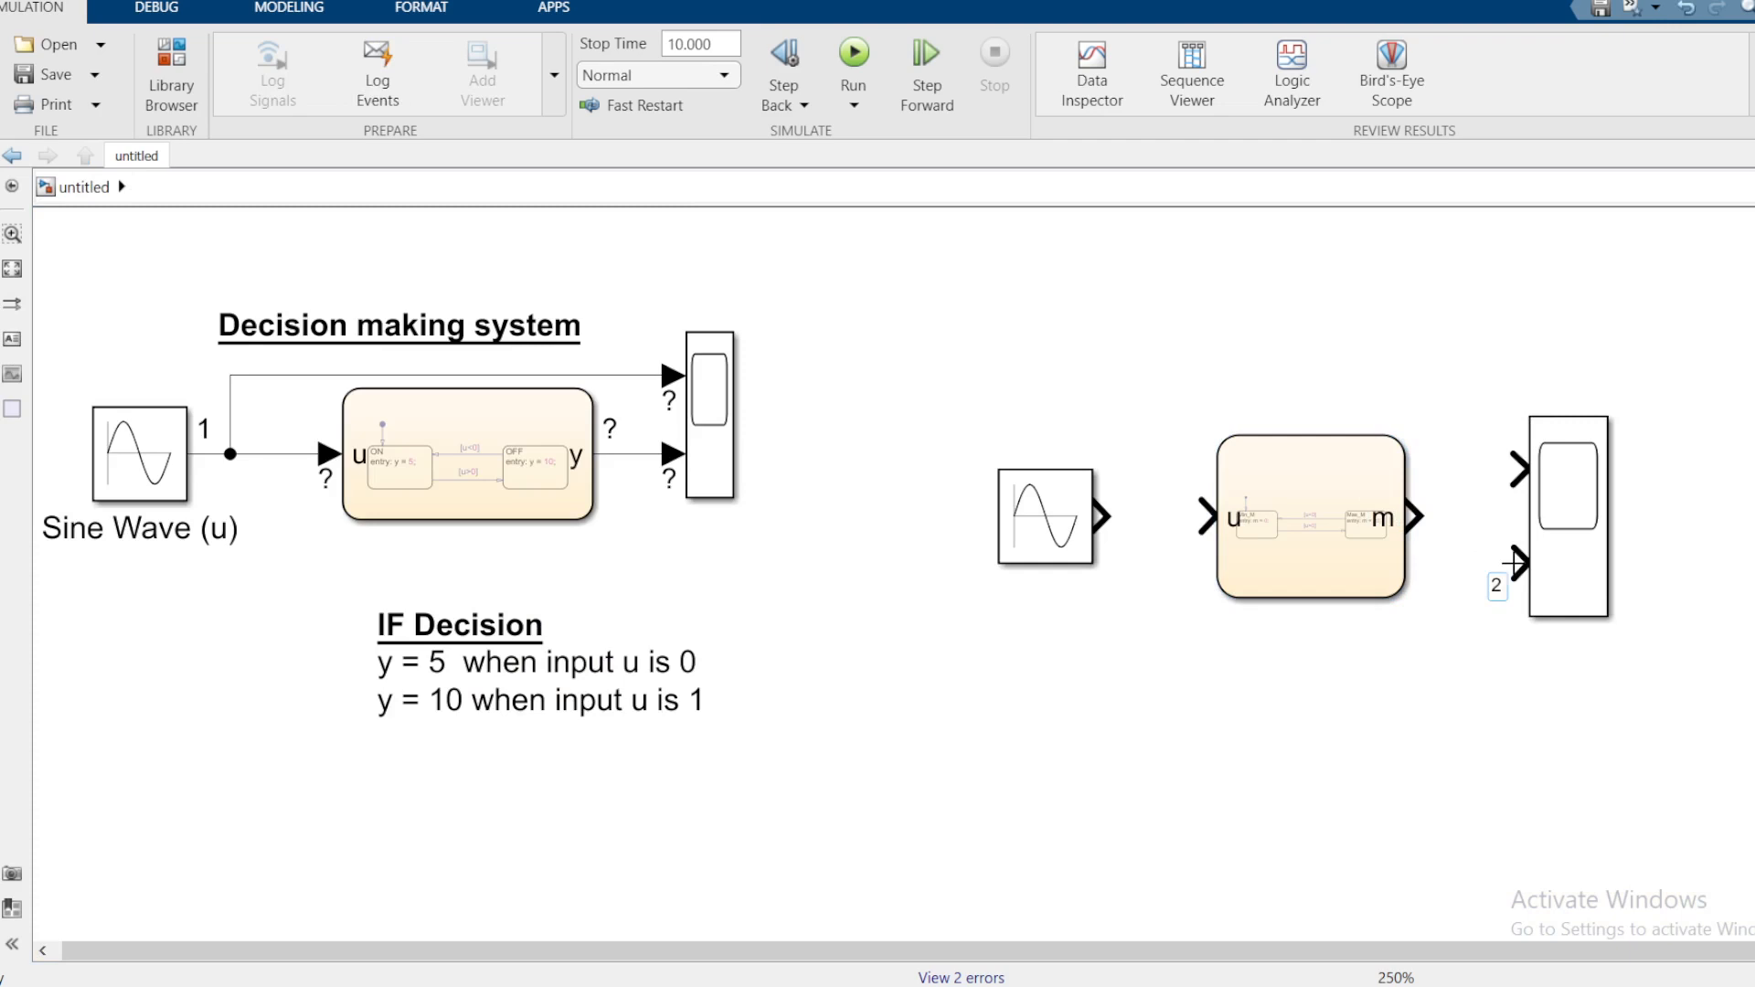
pyautogui.moveTo(1514, 564)
pyautogui.mouseDown()
pyautogui.moveTo(1469, 518)
pyautogui.moveTo(1416, 518)
pyautogui.mouseUp()
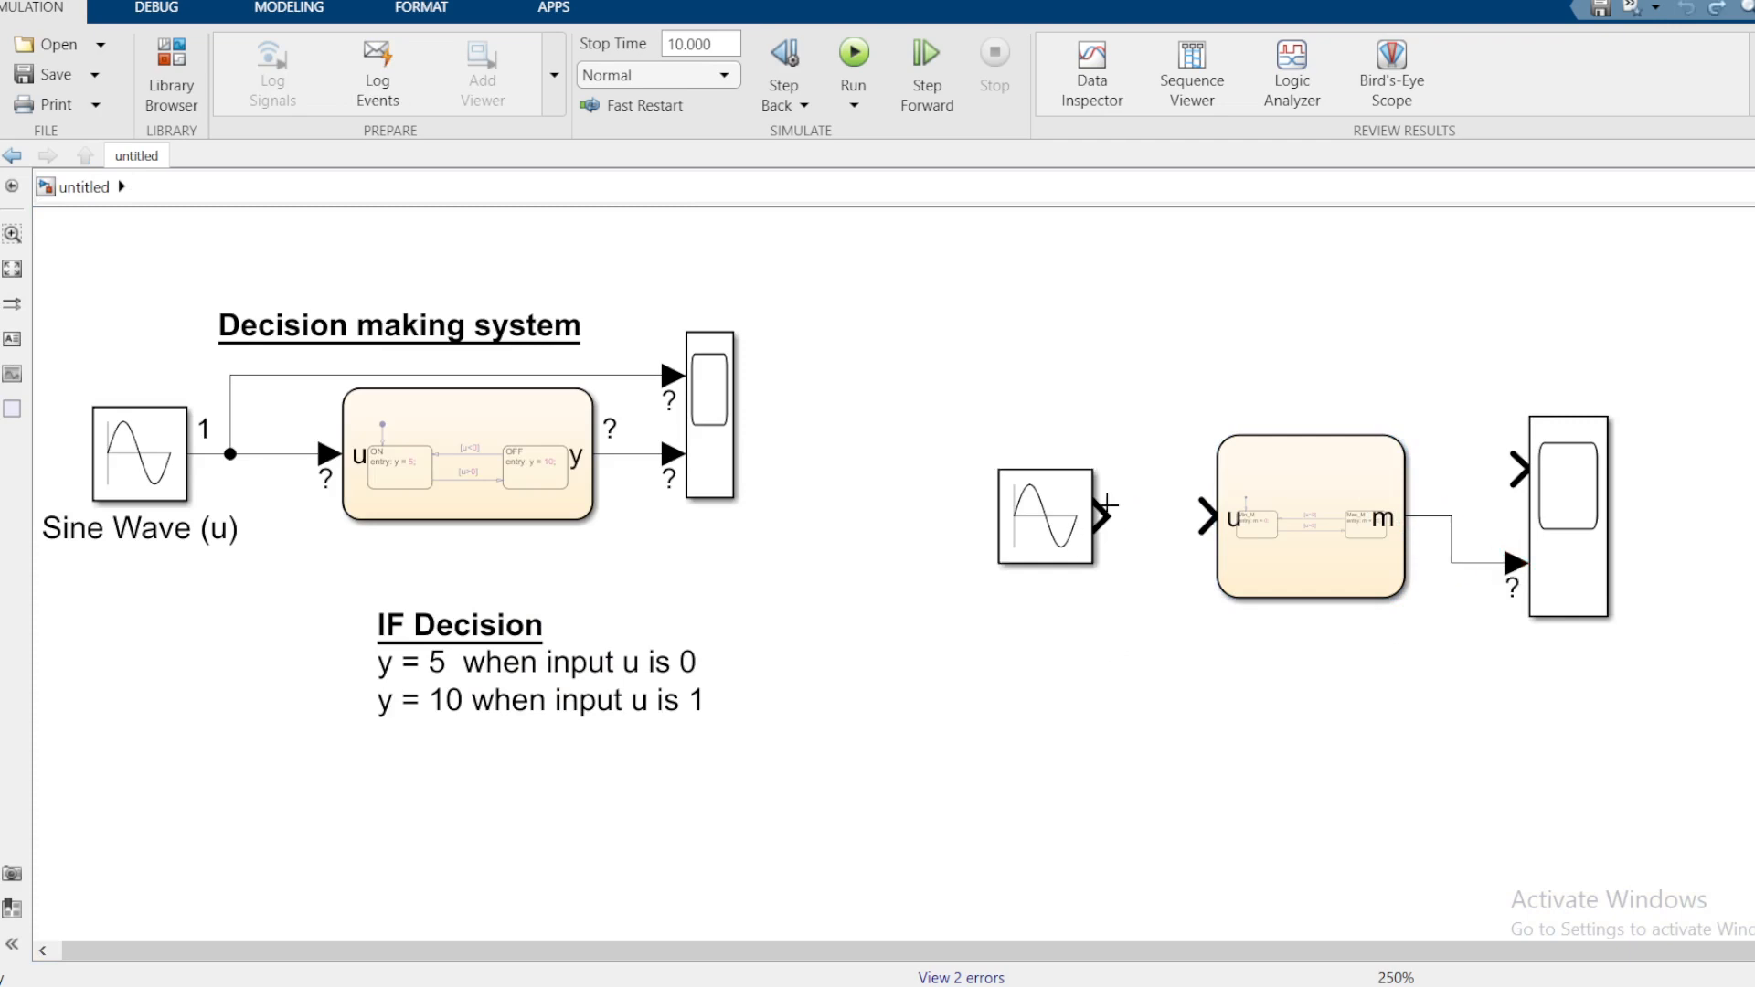
# Step: Wire the Sine Wave into Chart1's u input and branch it to Scope1's first input
pyautogui.moveTo(1108, 504); pyautogui.dragTo(1515, 468)
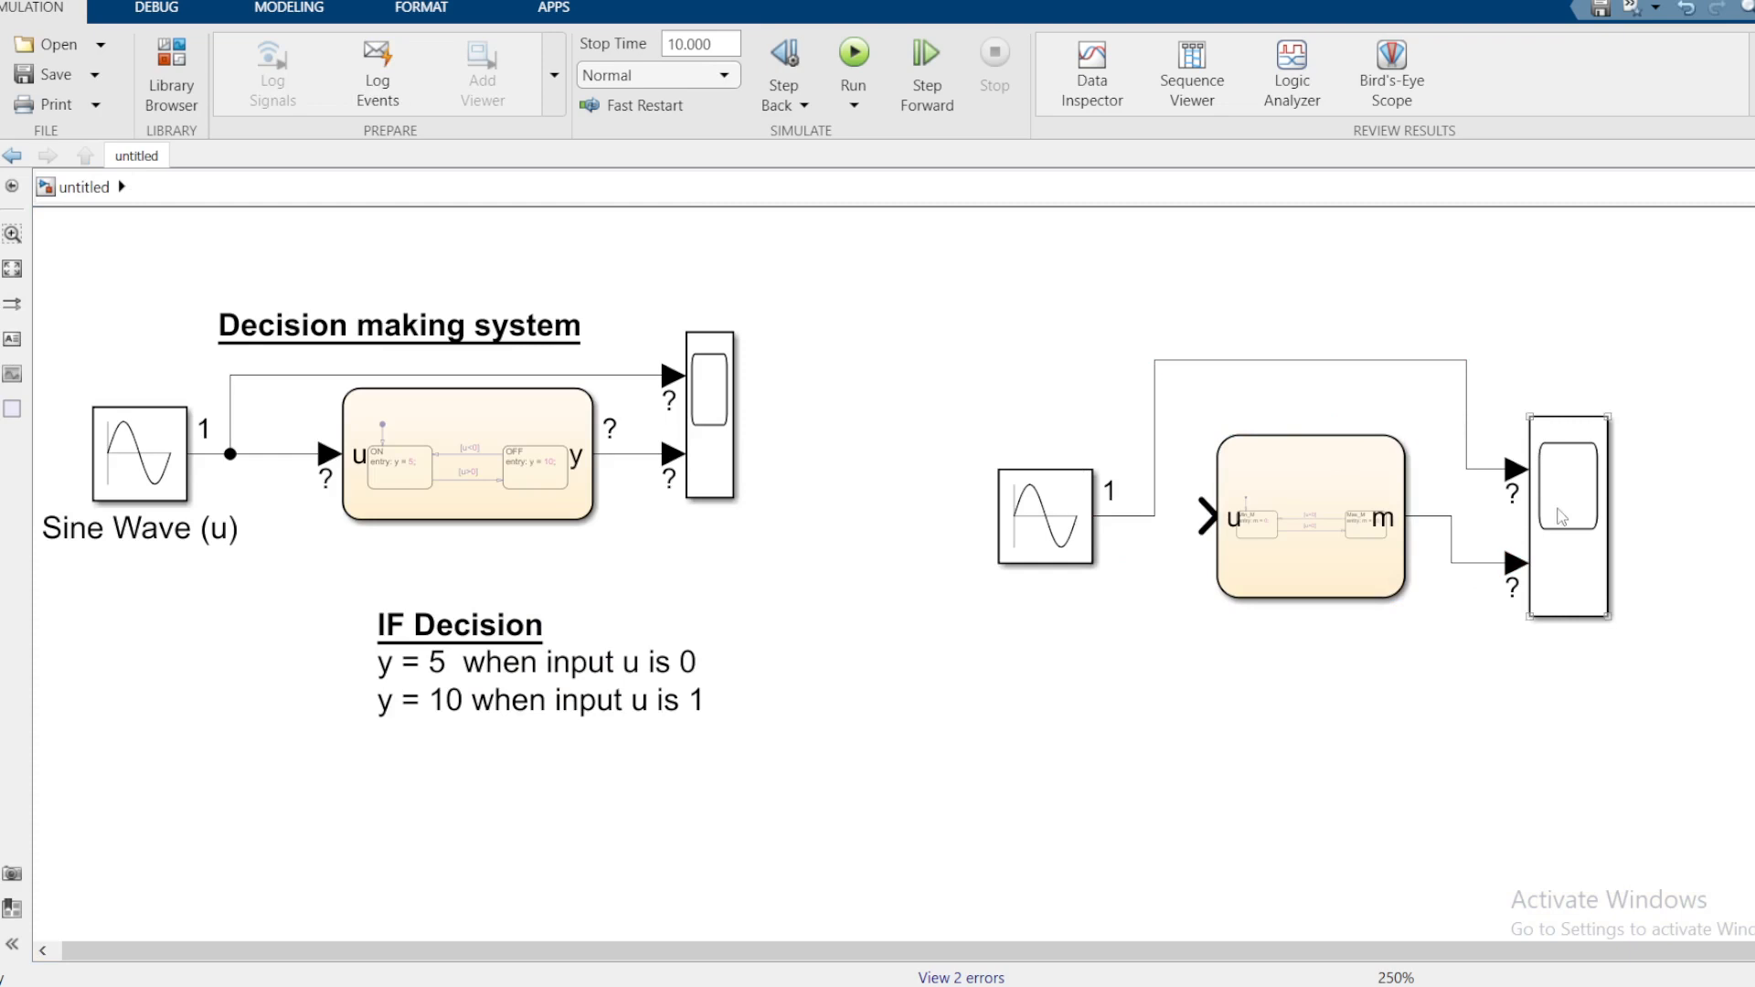
pyautogui.moveTo(1057, 507); pyautogui.dragTo(1000, 495)
pyautogui.click(1163, 514)
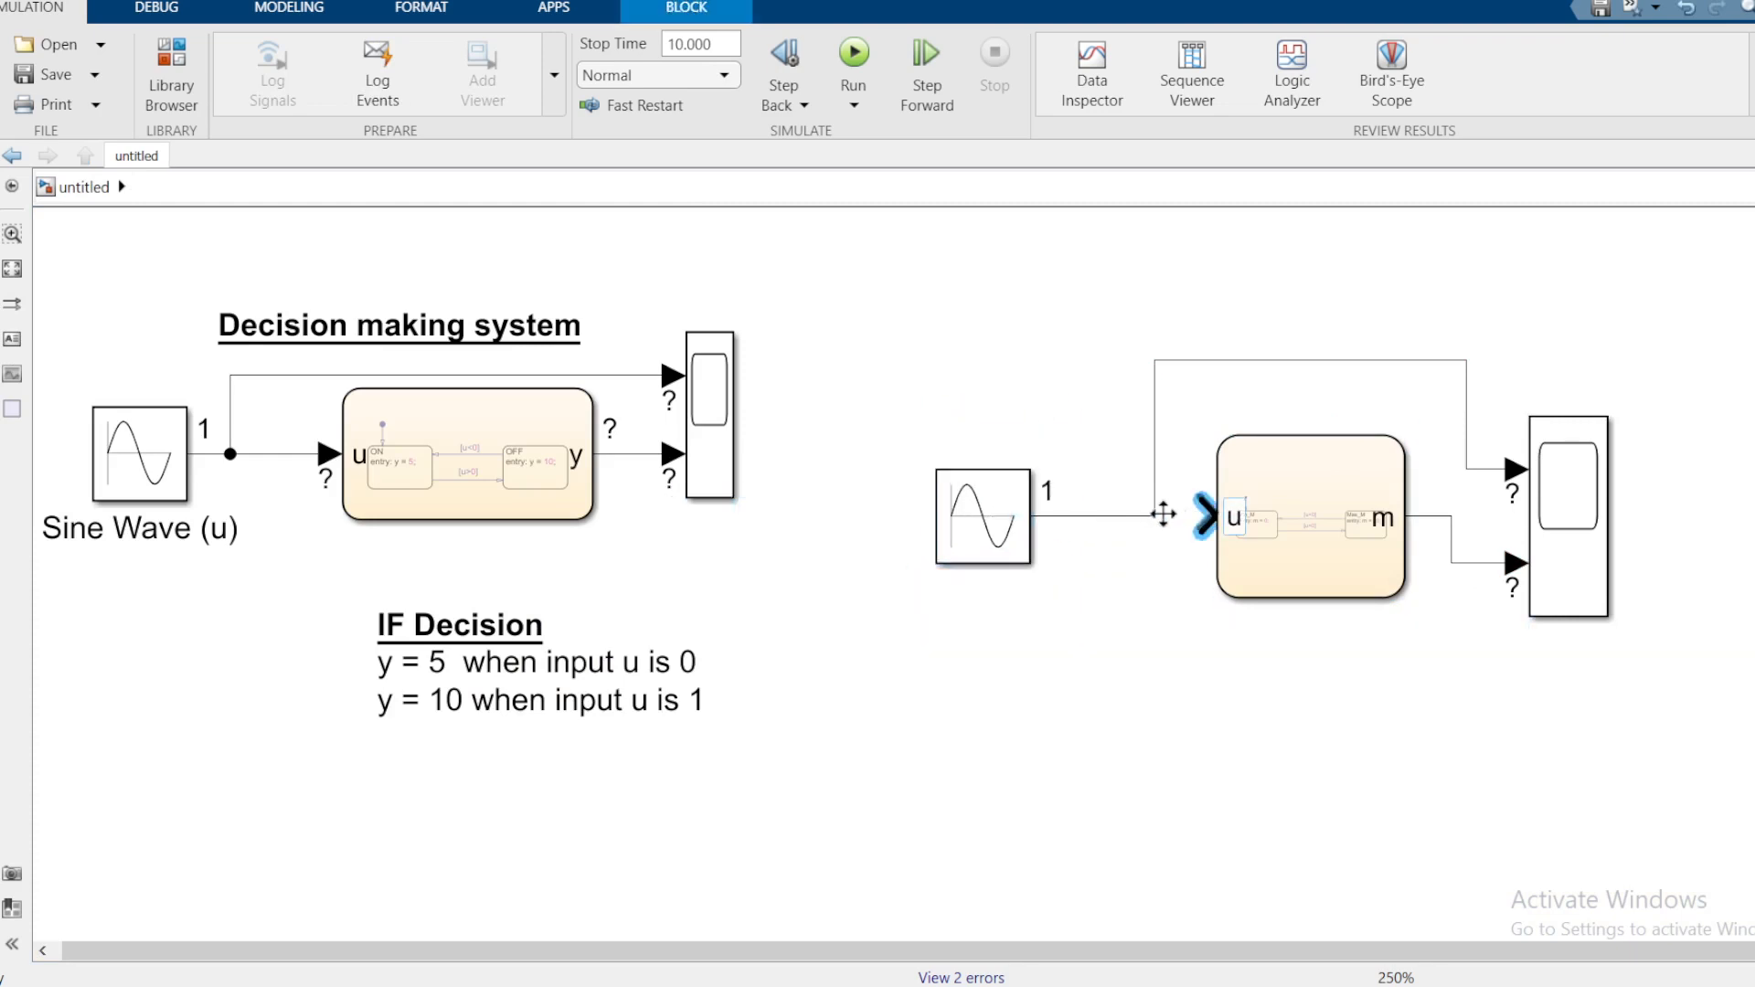
pyautogui.moveTo(1154, 517); pyautogui.dragTo(1196, 518)
pyautogui.click(1121, 532)
pyautogui.click(1112, 520)
pyautogui.press('Delete')
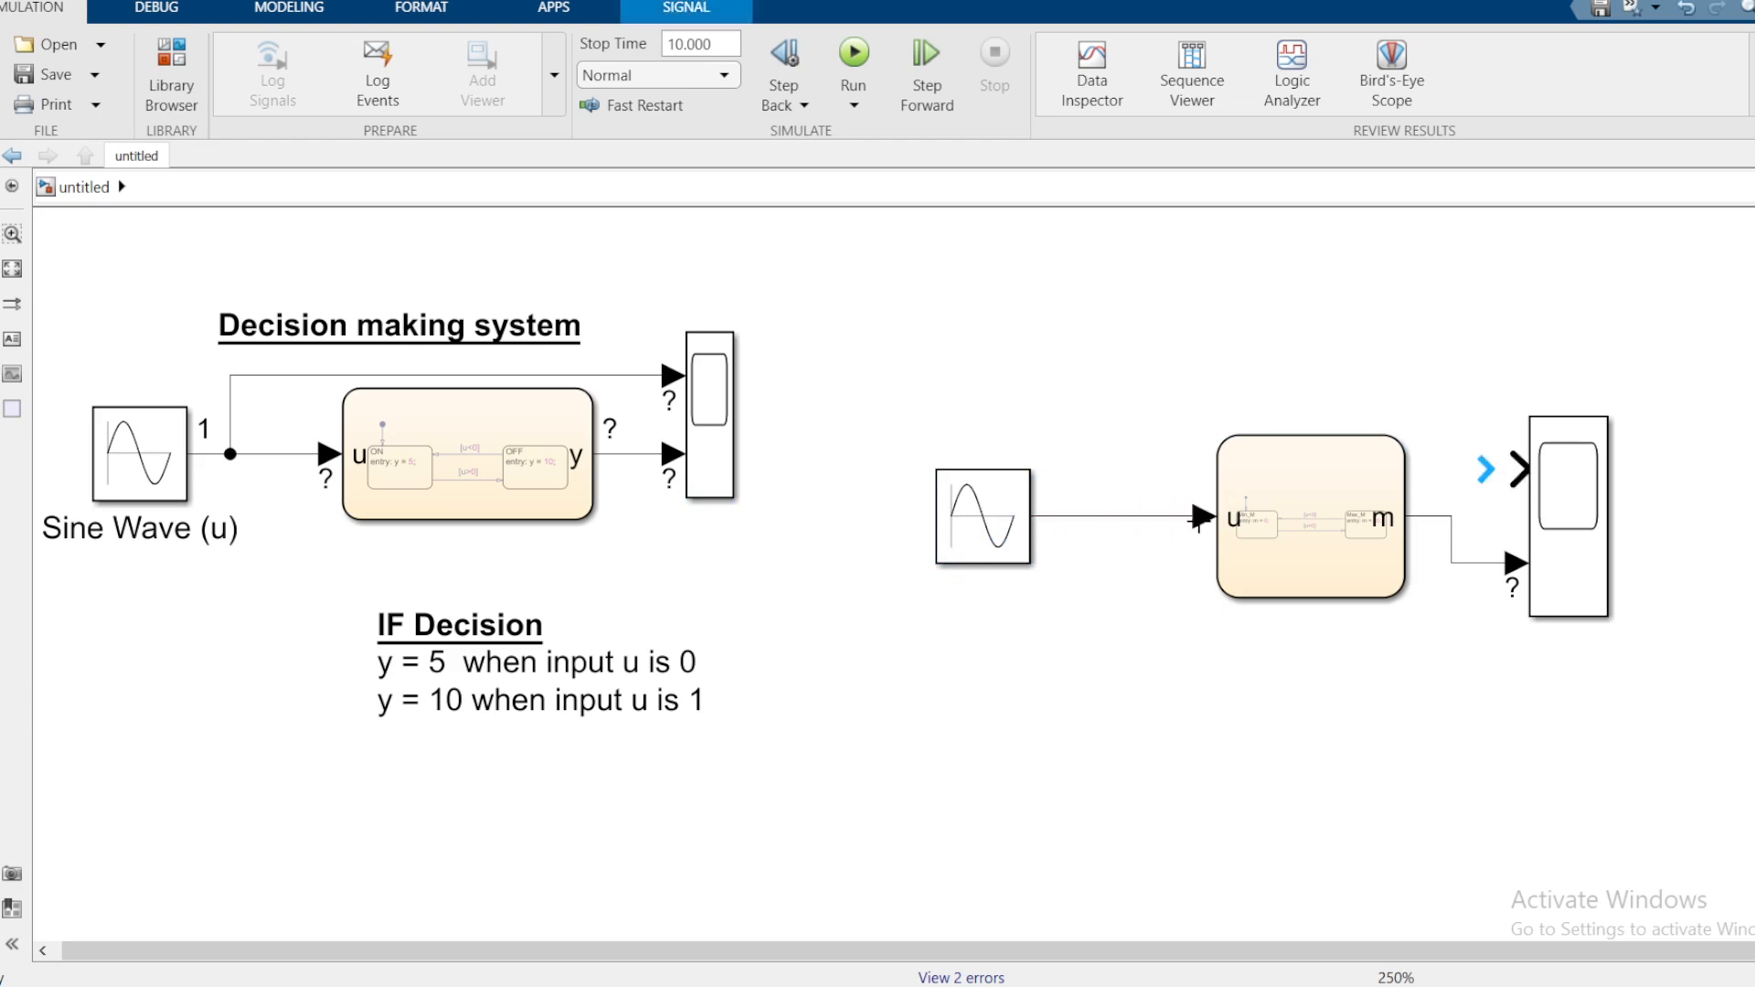
pyautogui.moveTo(1517, 468)
pyautogui.mouseDown()
pyautogui.moveTo(1203, 376)
pyautogui.moveTo(1131, 521)
pyautogui.moveTo(1146, 517)
pyautogui.mouseUp()
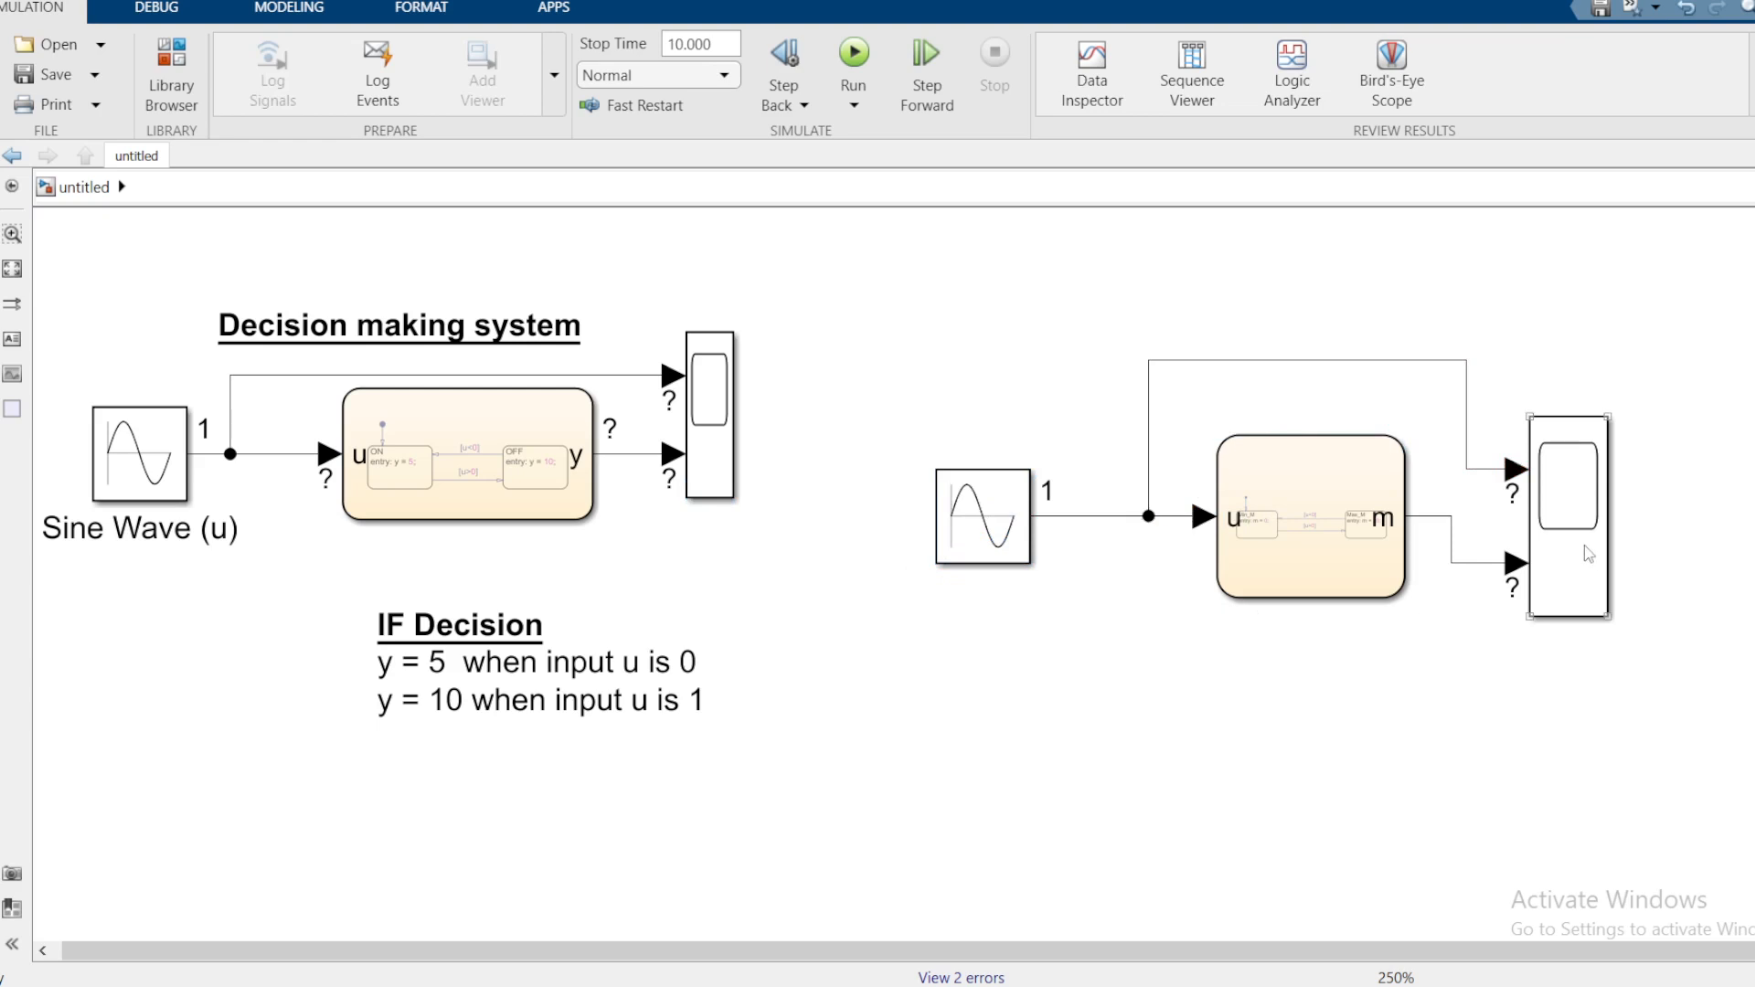
pyautogui.moveTo(1588, 573); pyautogui.dragTo(1588, 529)
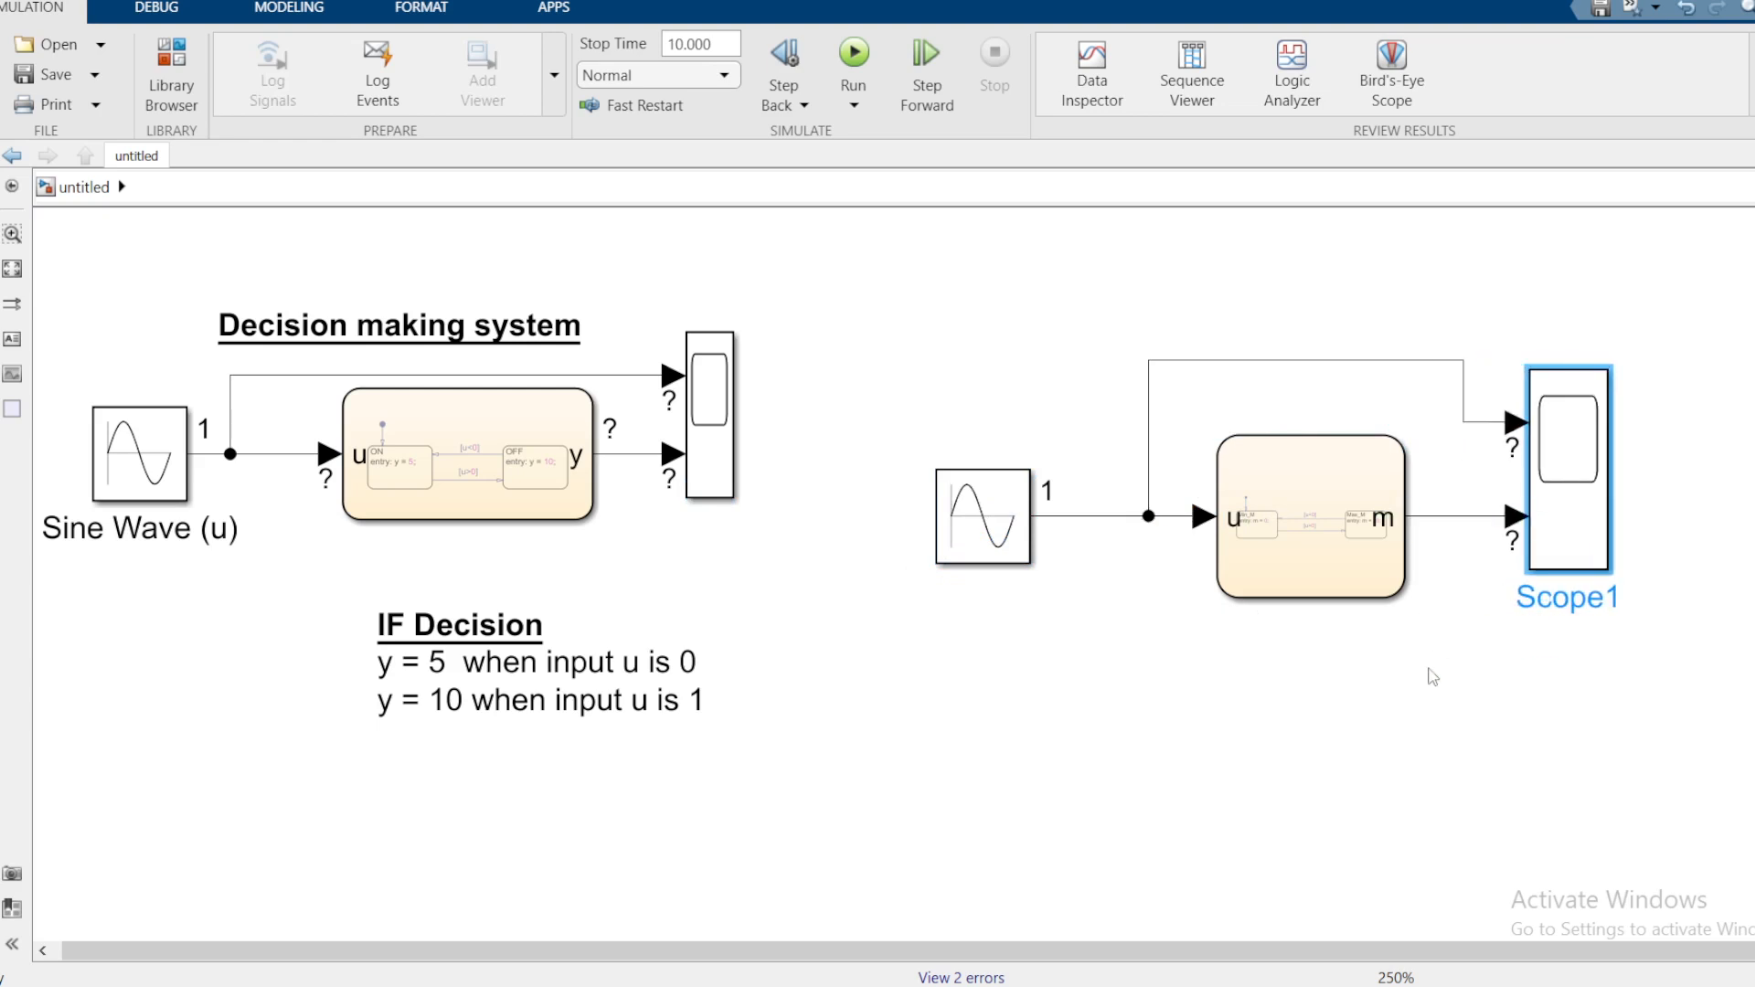
pyautogui.click(1431, 676)
pyautogui.doubleClick(985, 521)
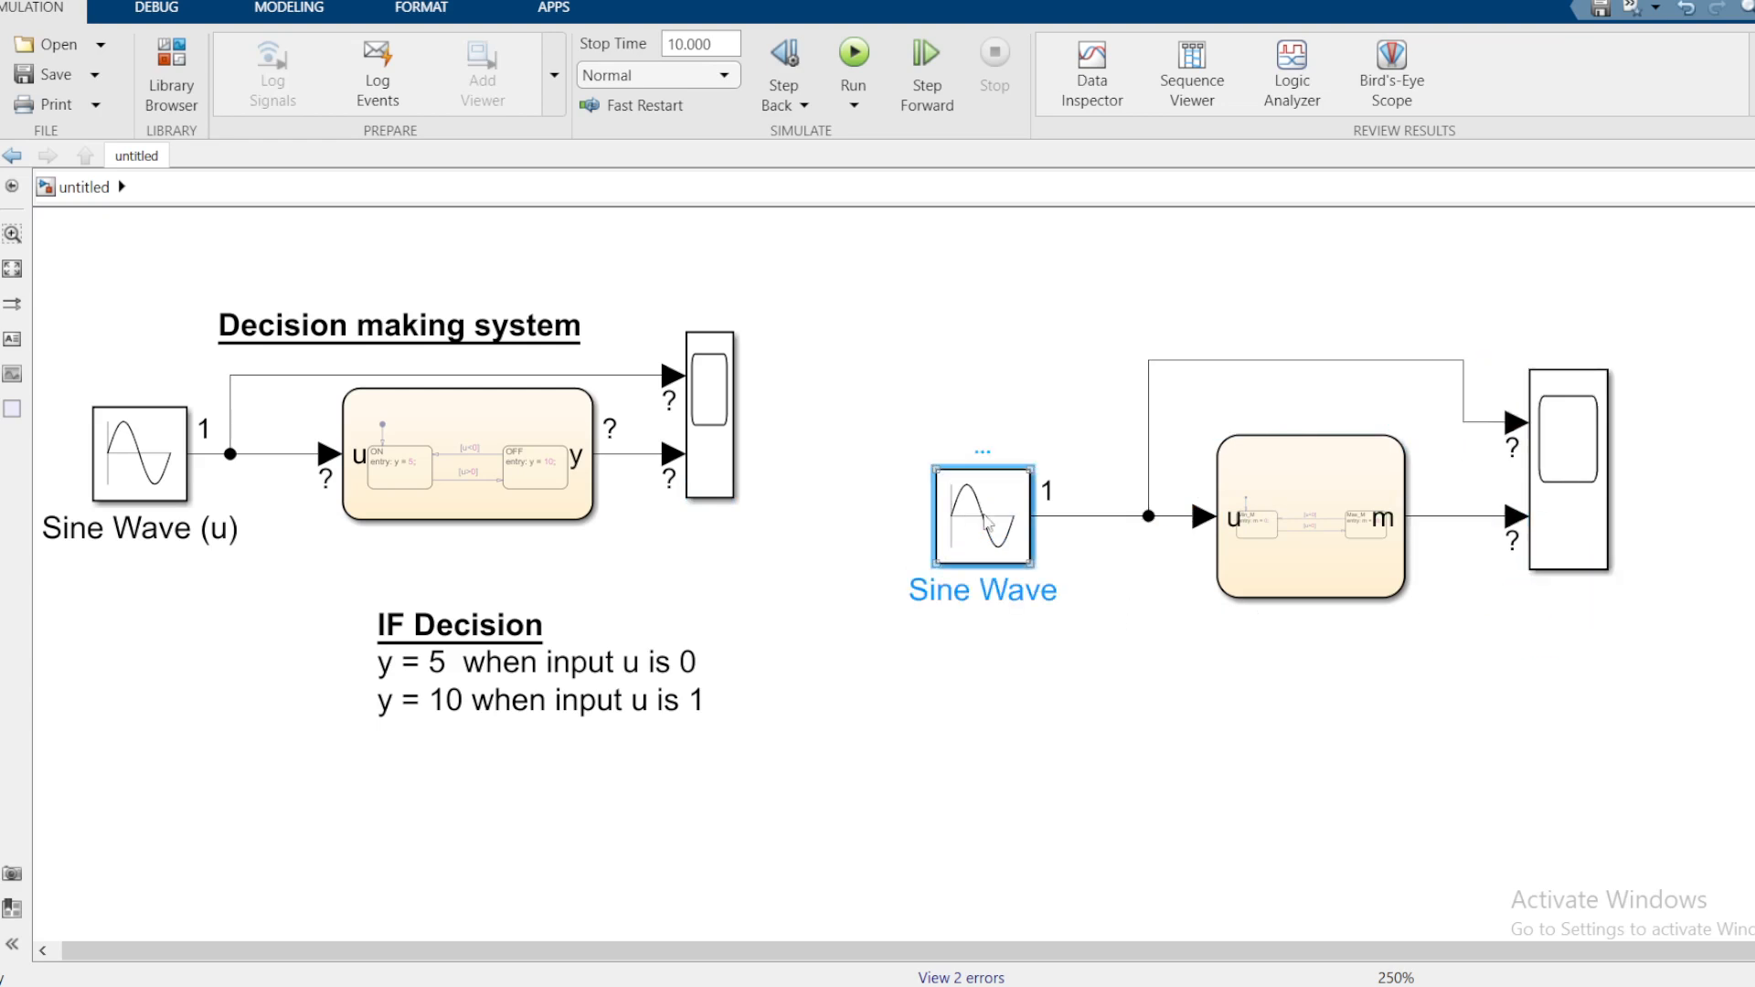
pyautogui.click(1097, 773)
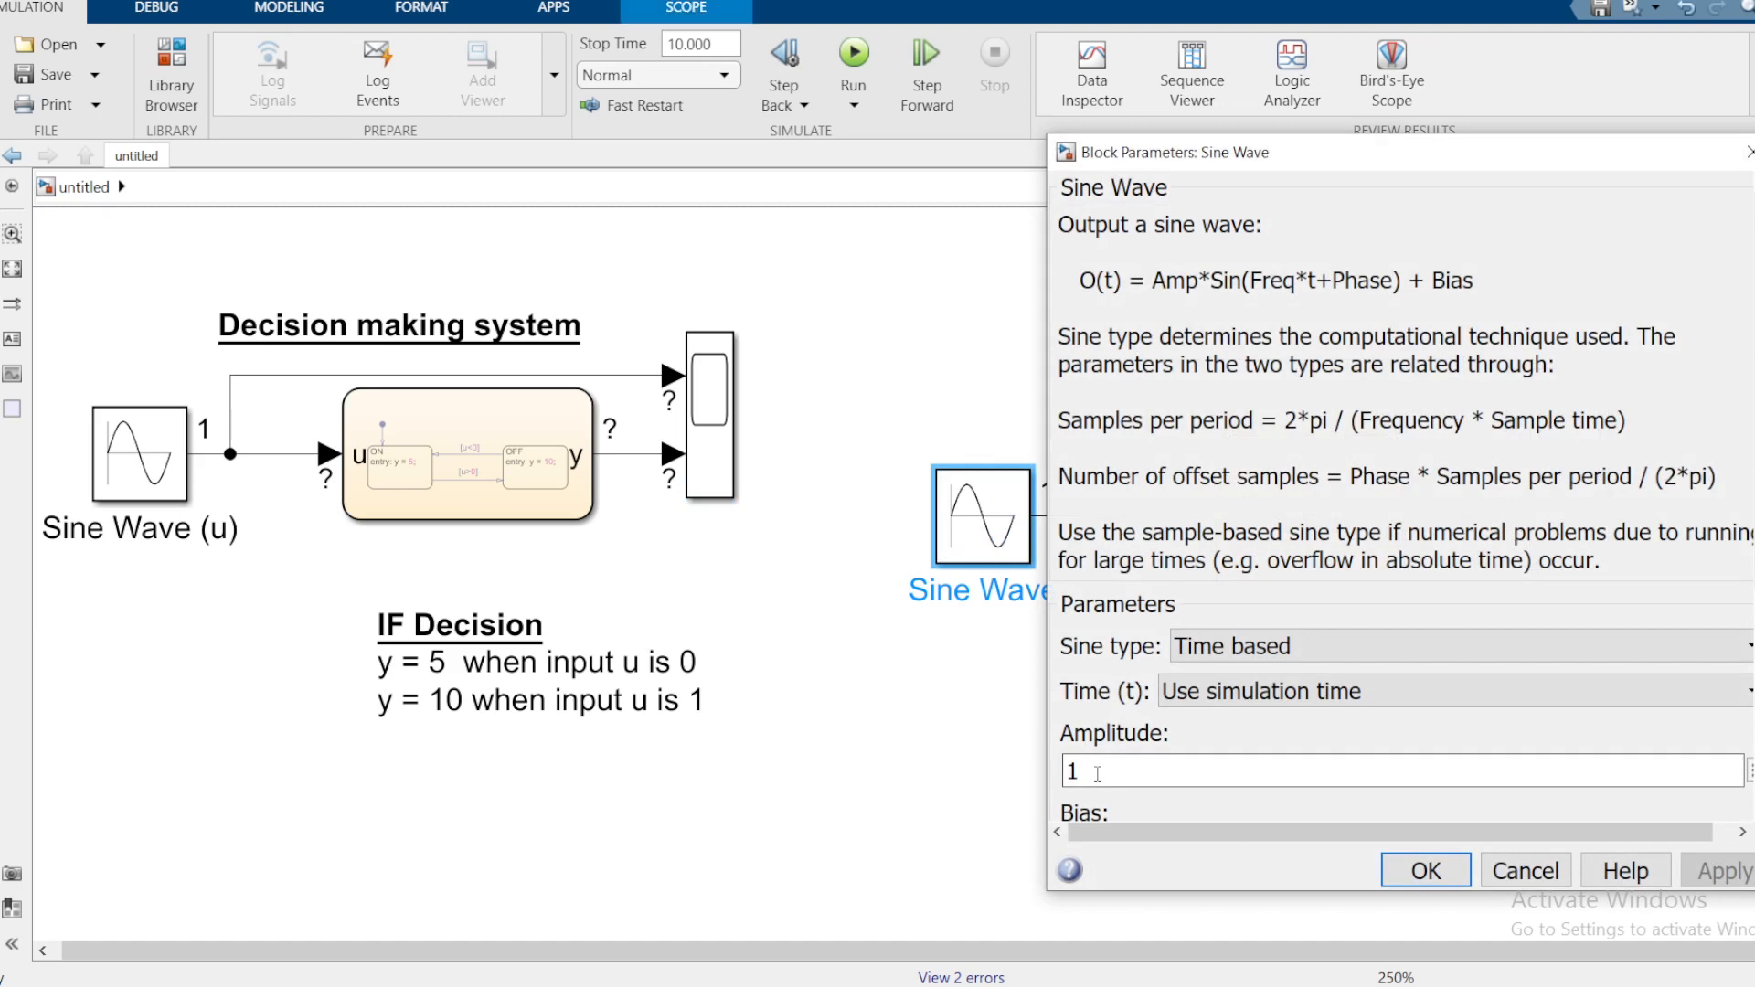
pyautogui.click(1412, 873)
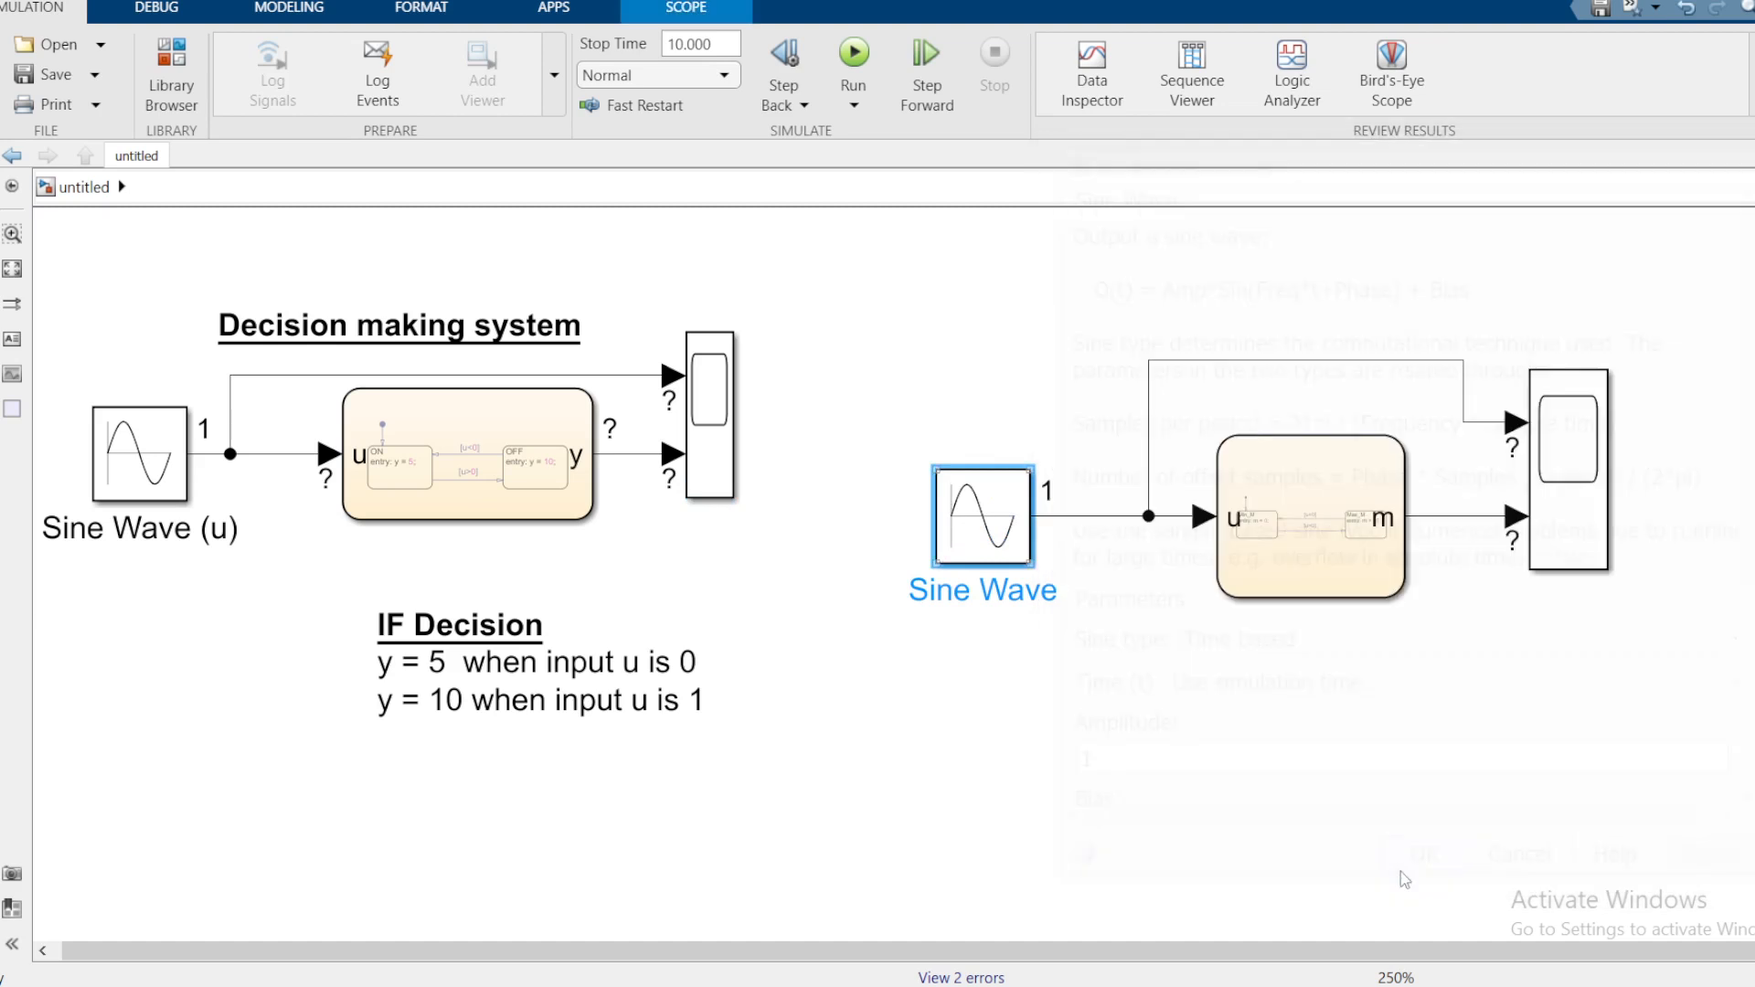
pyautogui.click(1365, 706)
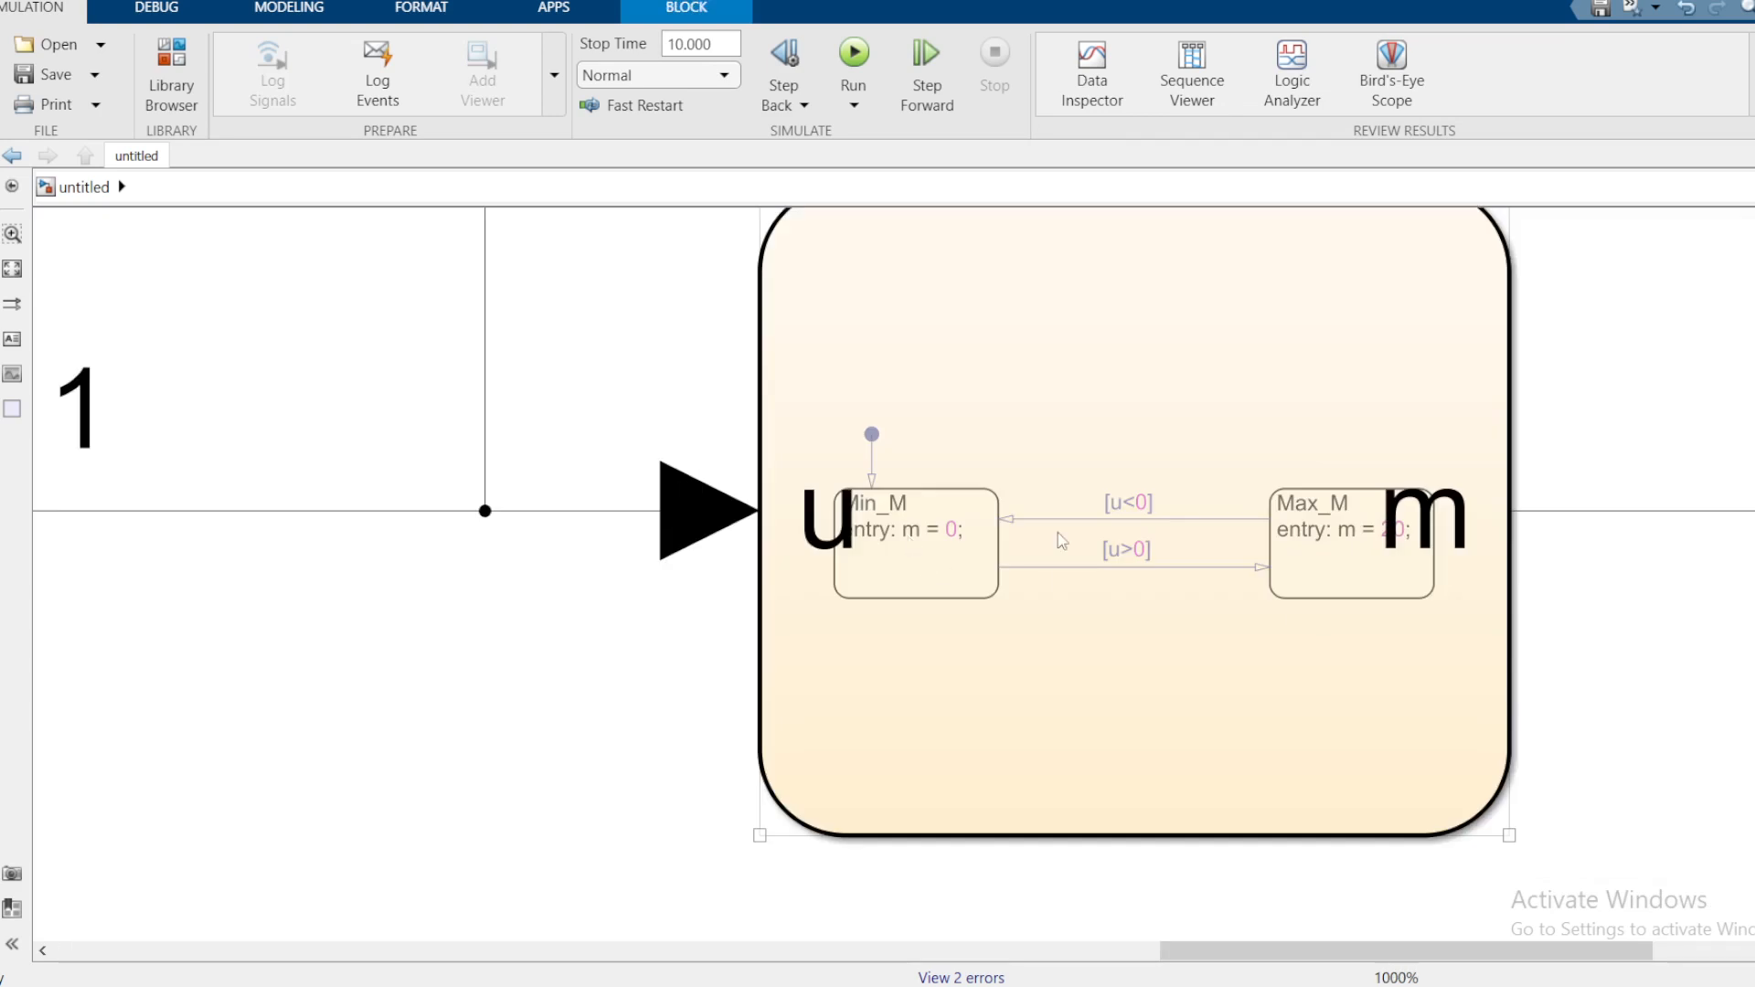
pyautogui.scroll(-4, 1410, 529)
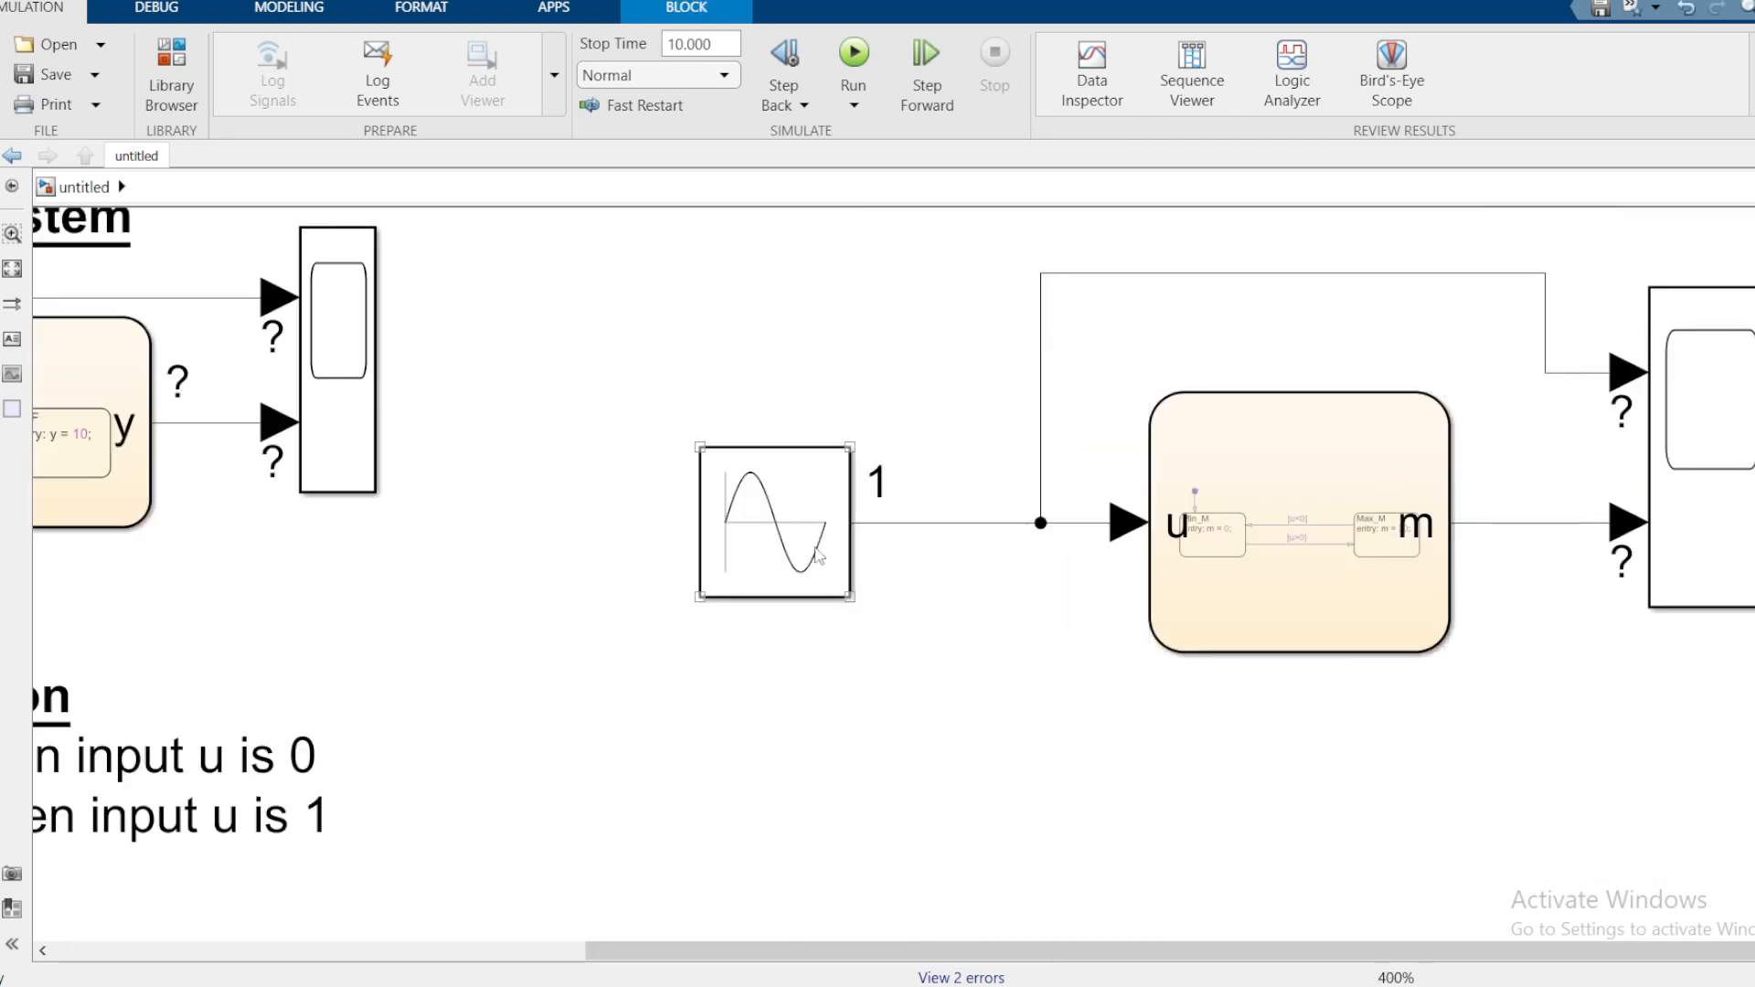
pyautogui.scroll(2, 1247, 584)
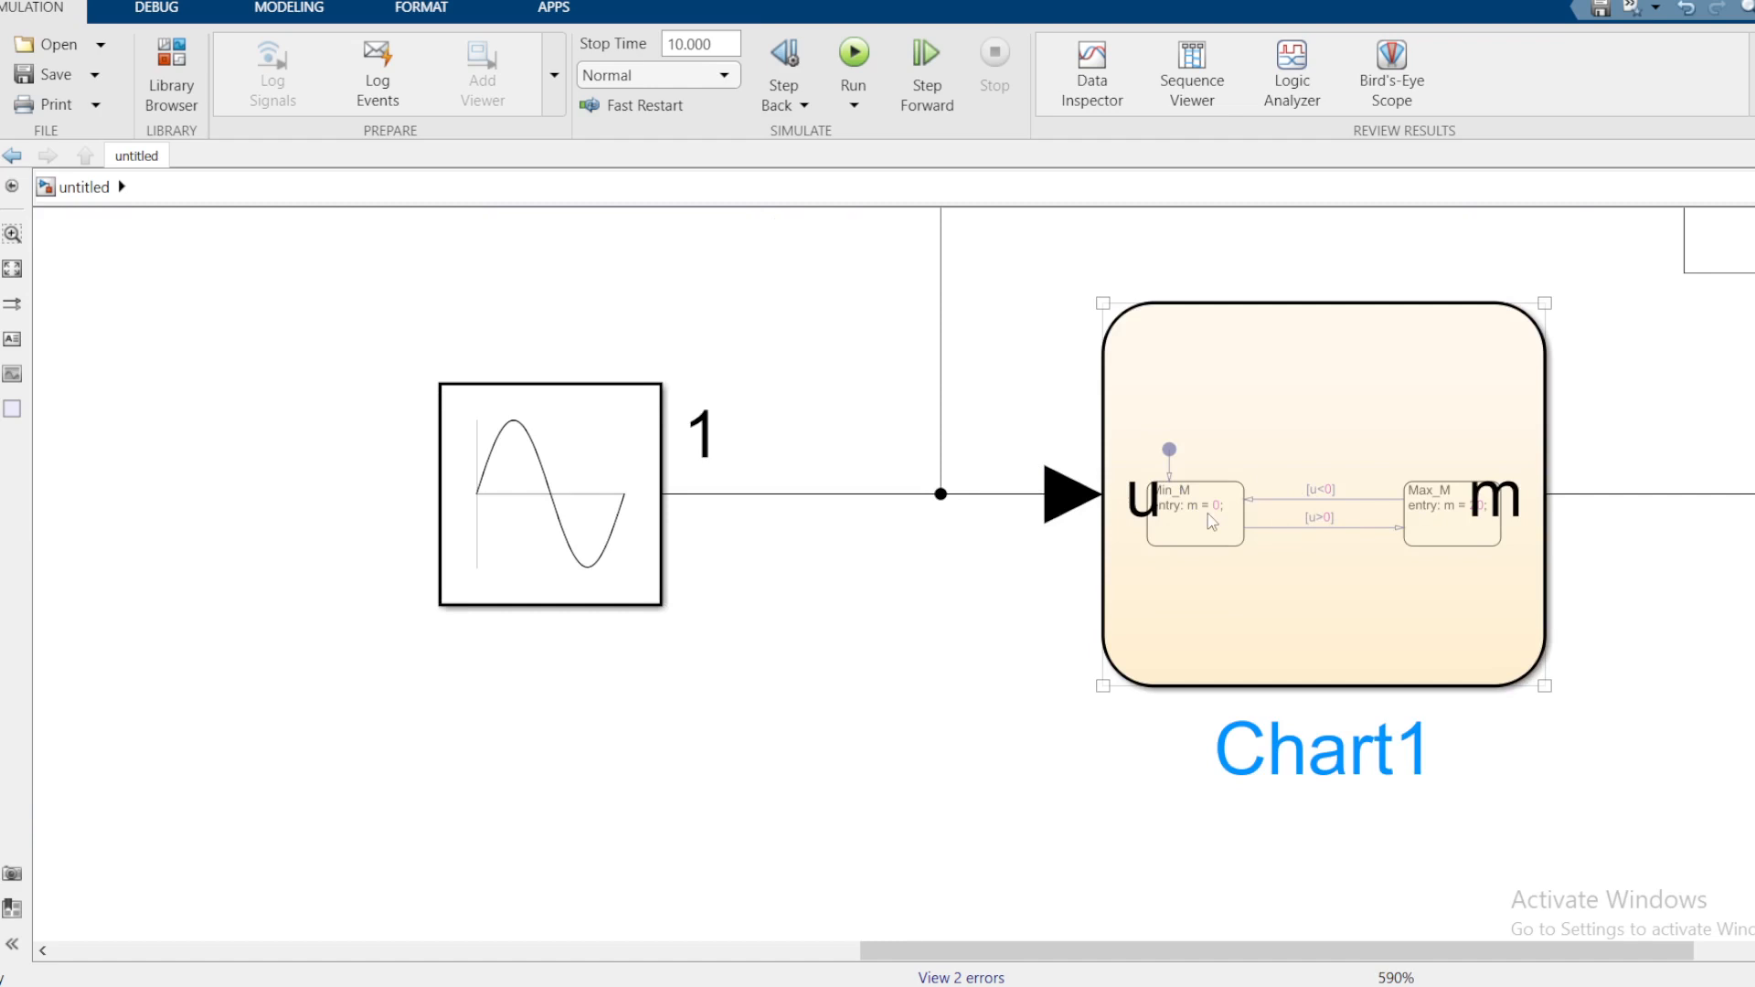
pyautogui.scroll(2, 1212, 520)
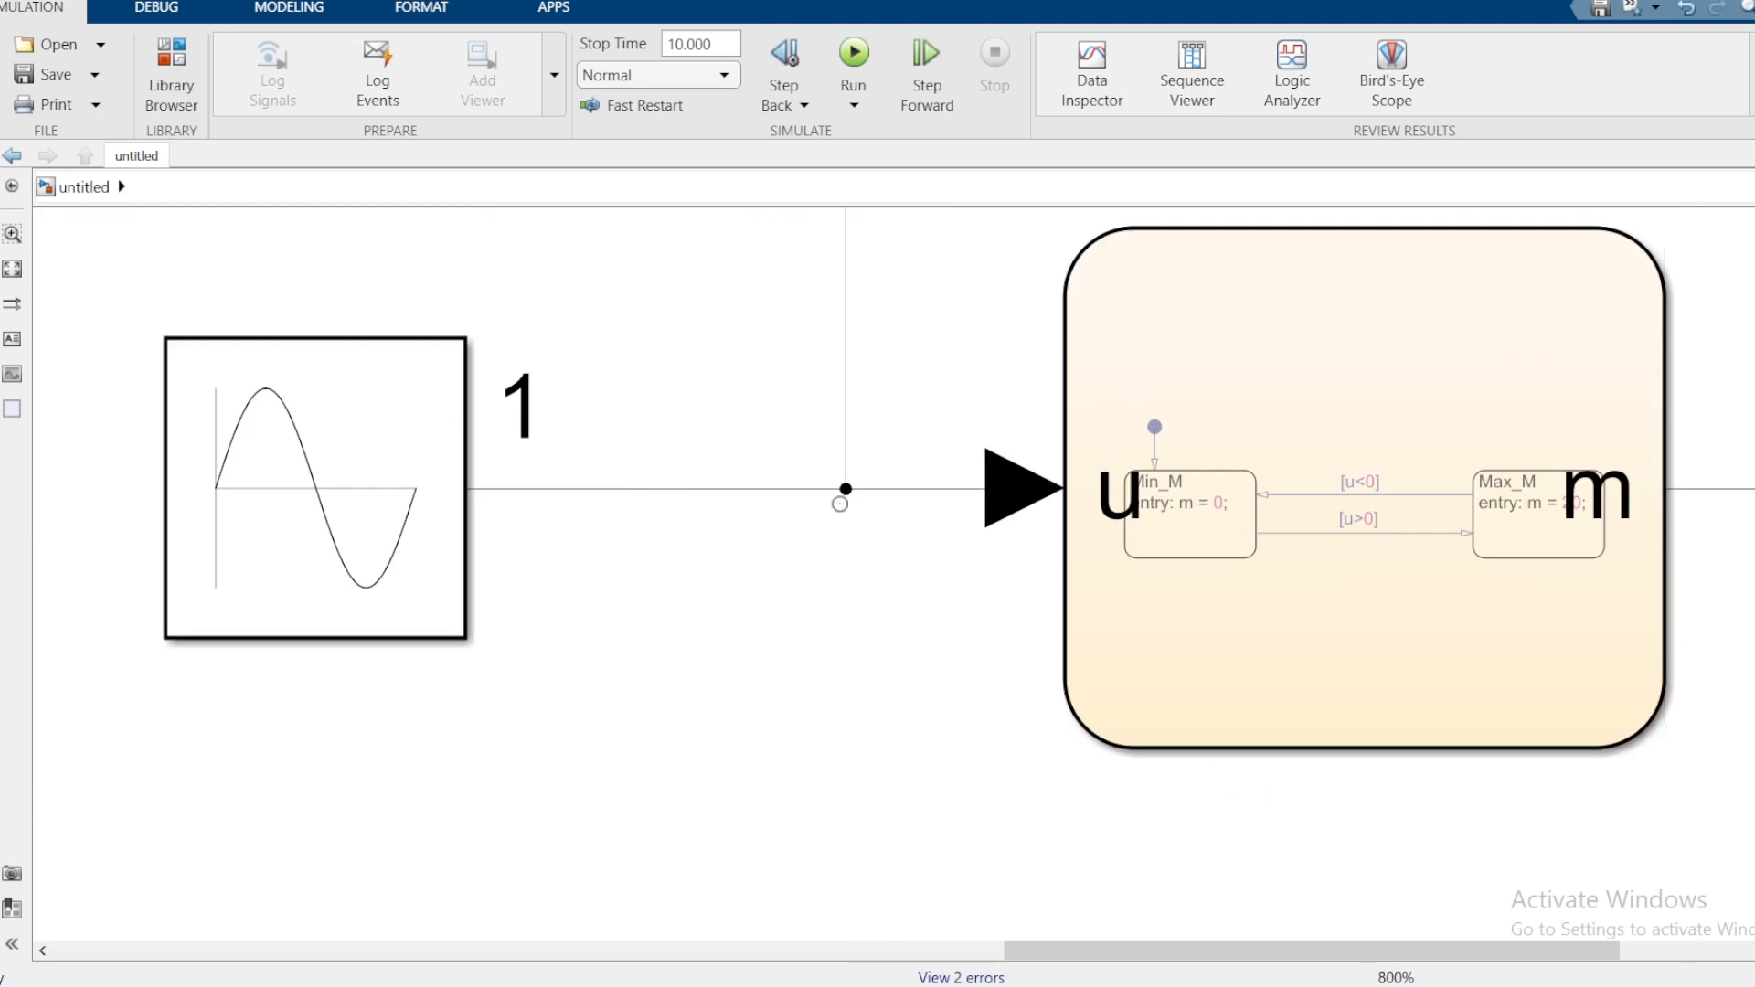
pyautogui.scroll(-2, 1415, 535)
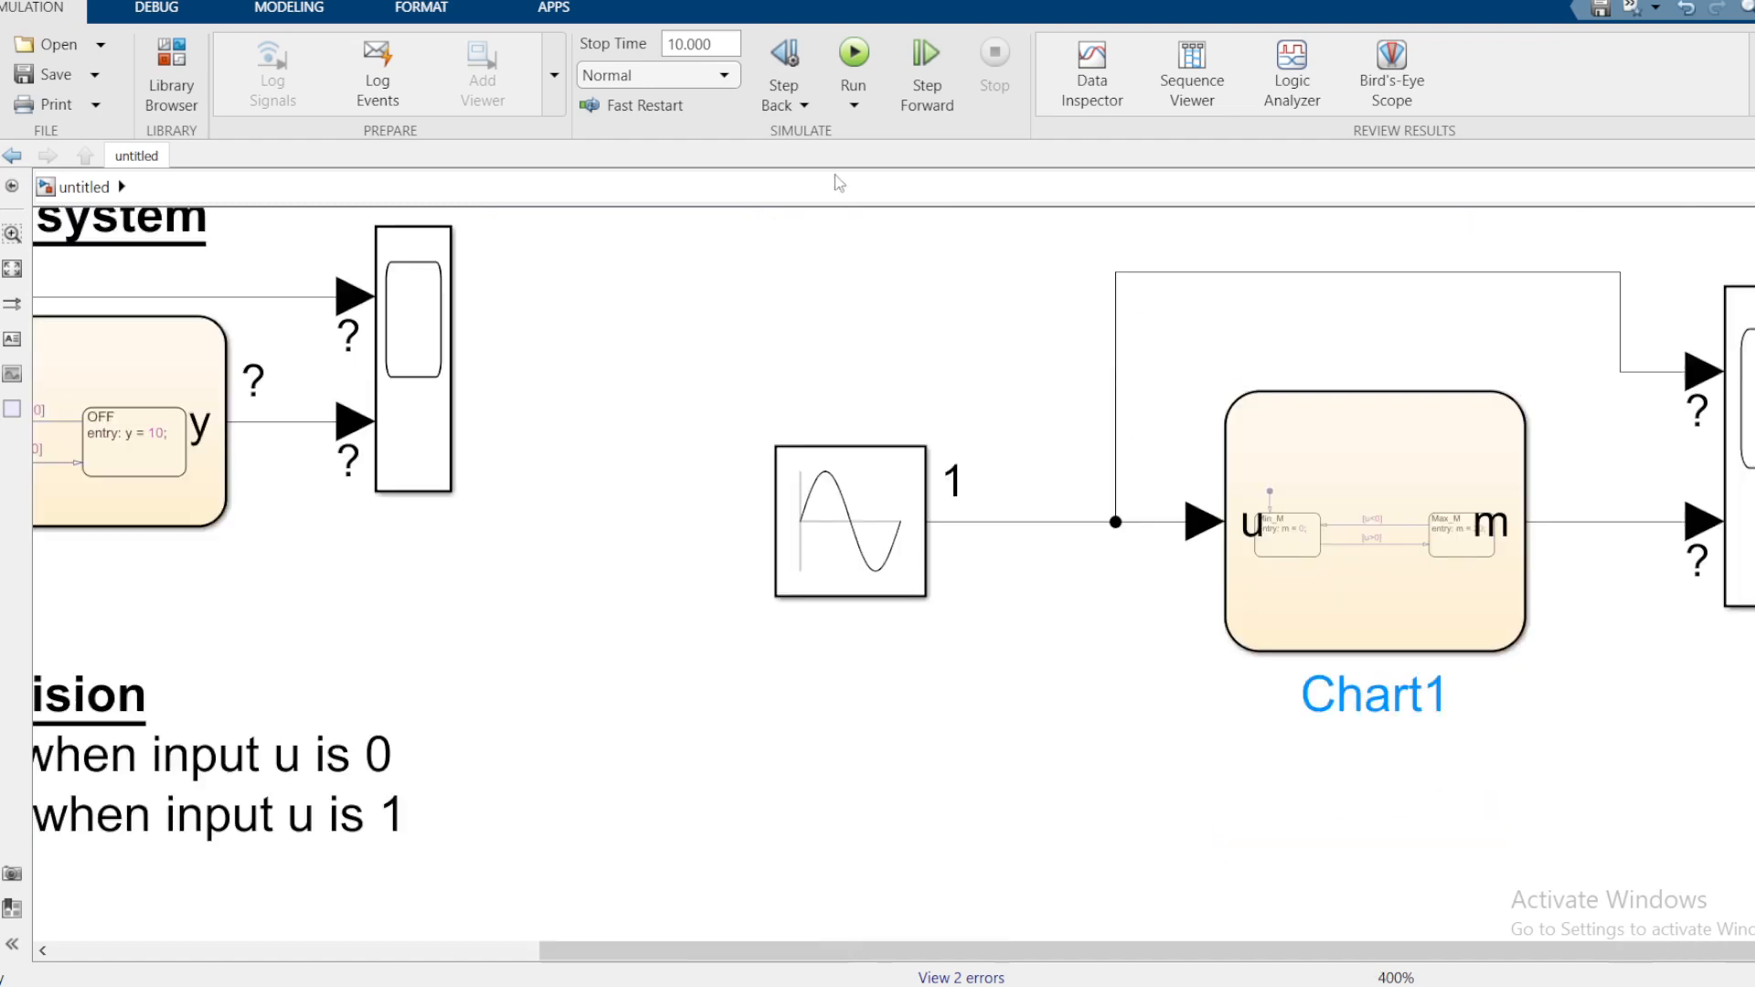
# Step: Run the 10-second simulation, view the sine and switching m plots in Scope1, then close it
pyautogui.click(853, 54)
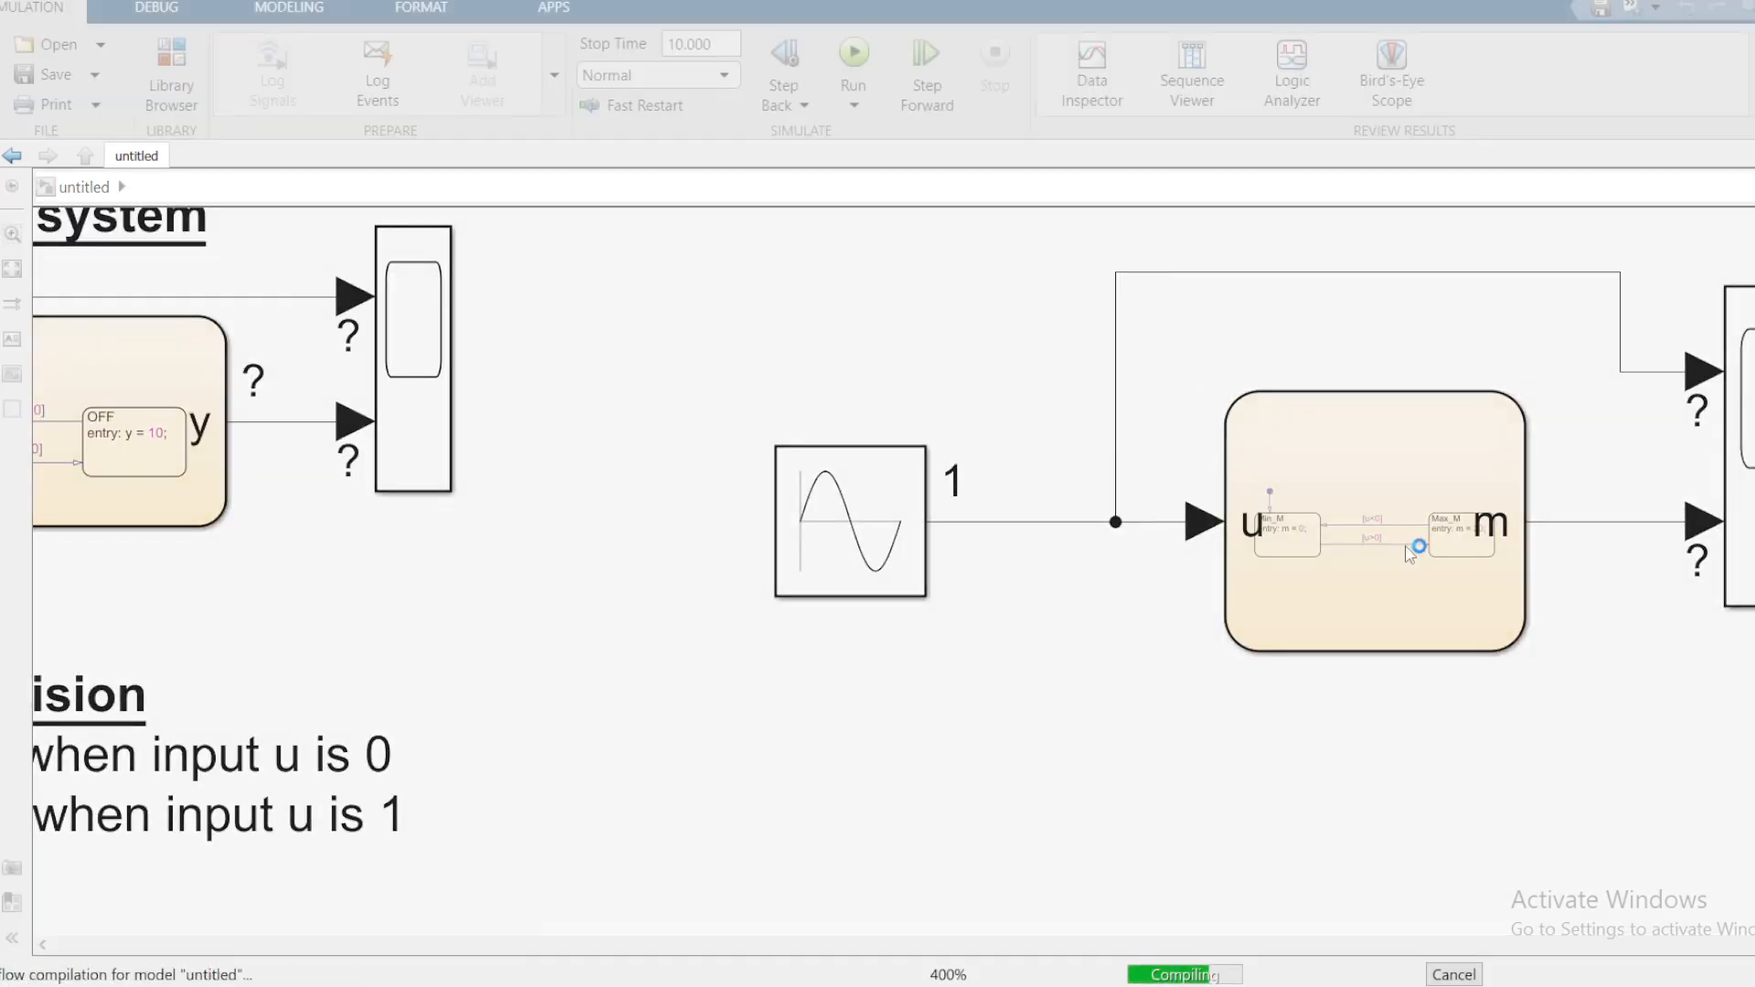
pyautogui.scroll(-3, 1453, 517)
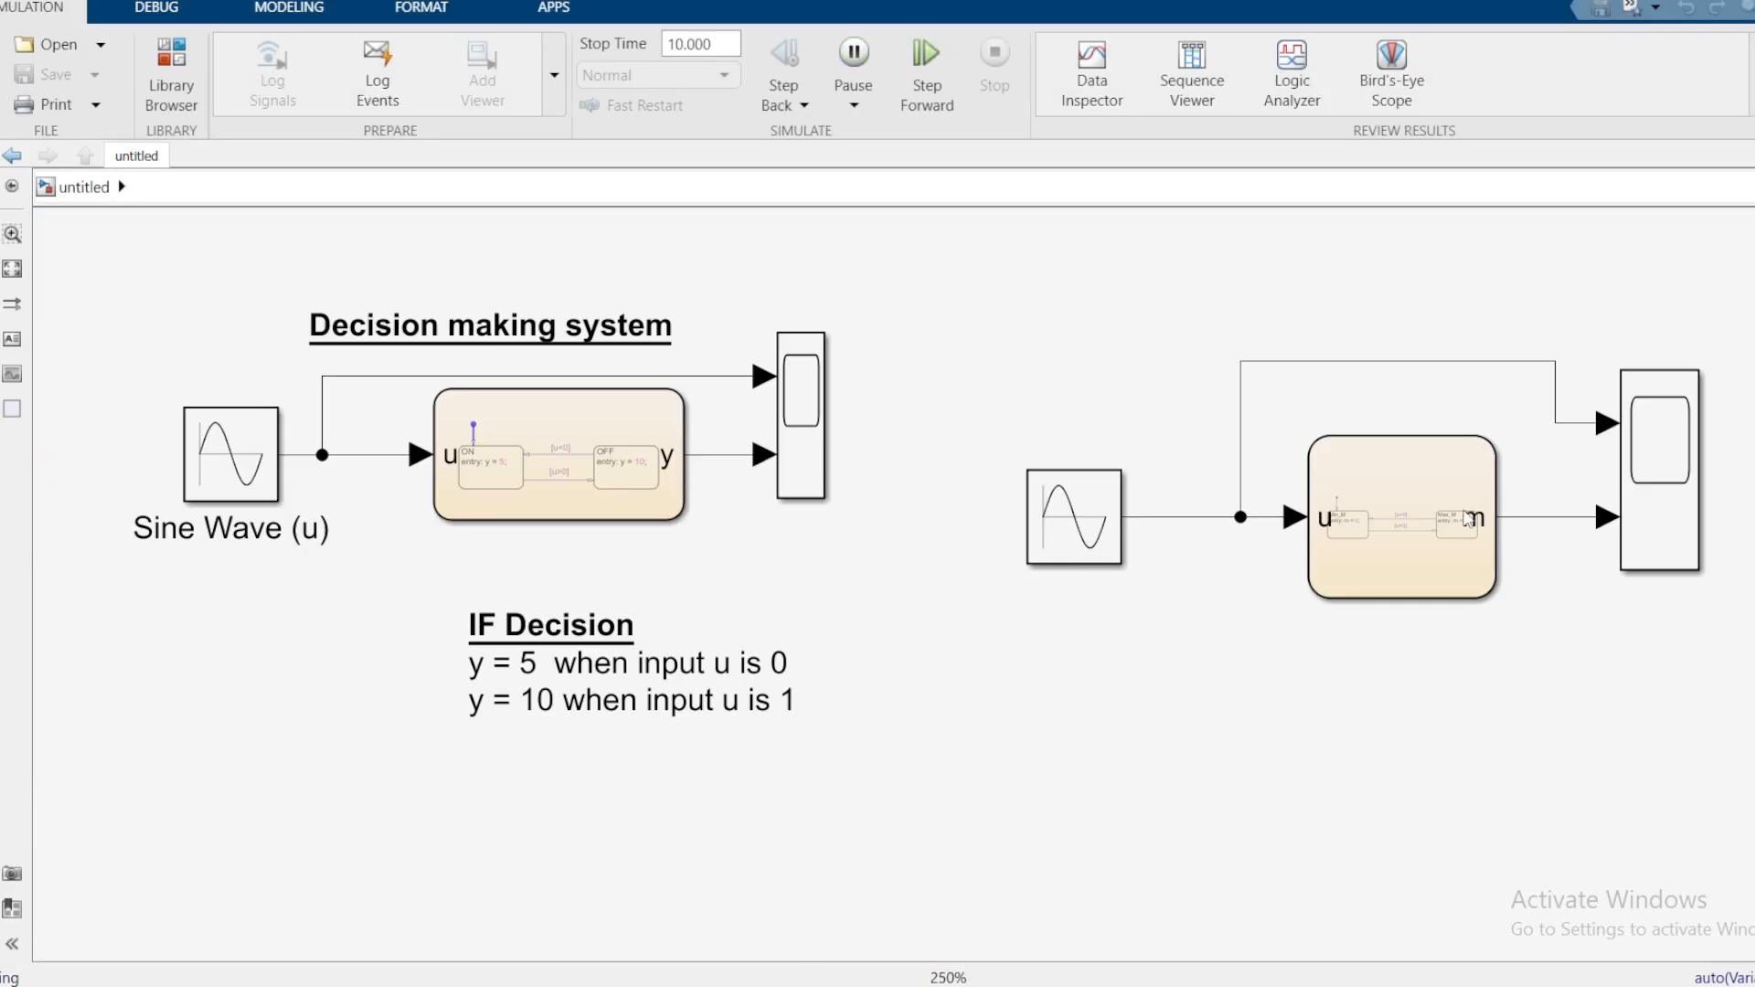
pyautogui.scroll(2, 1593, 399)
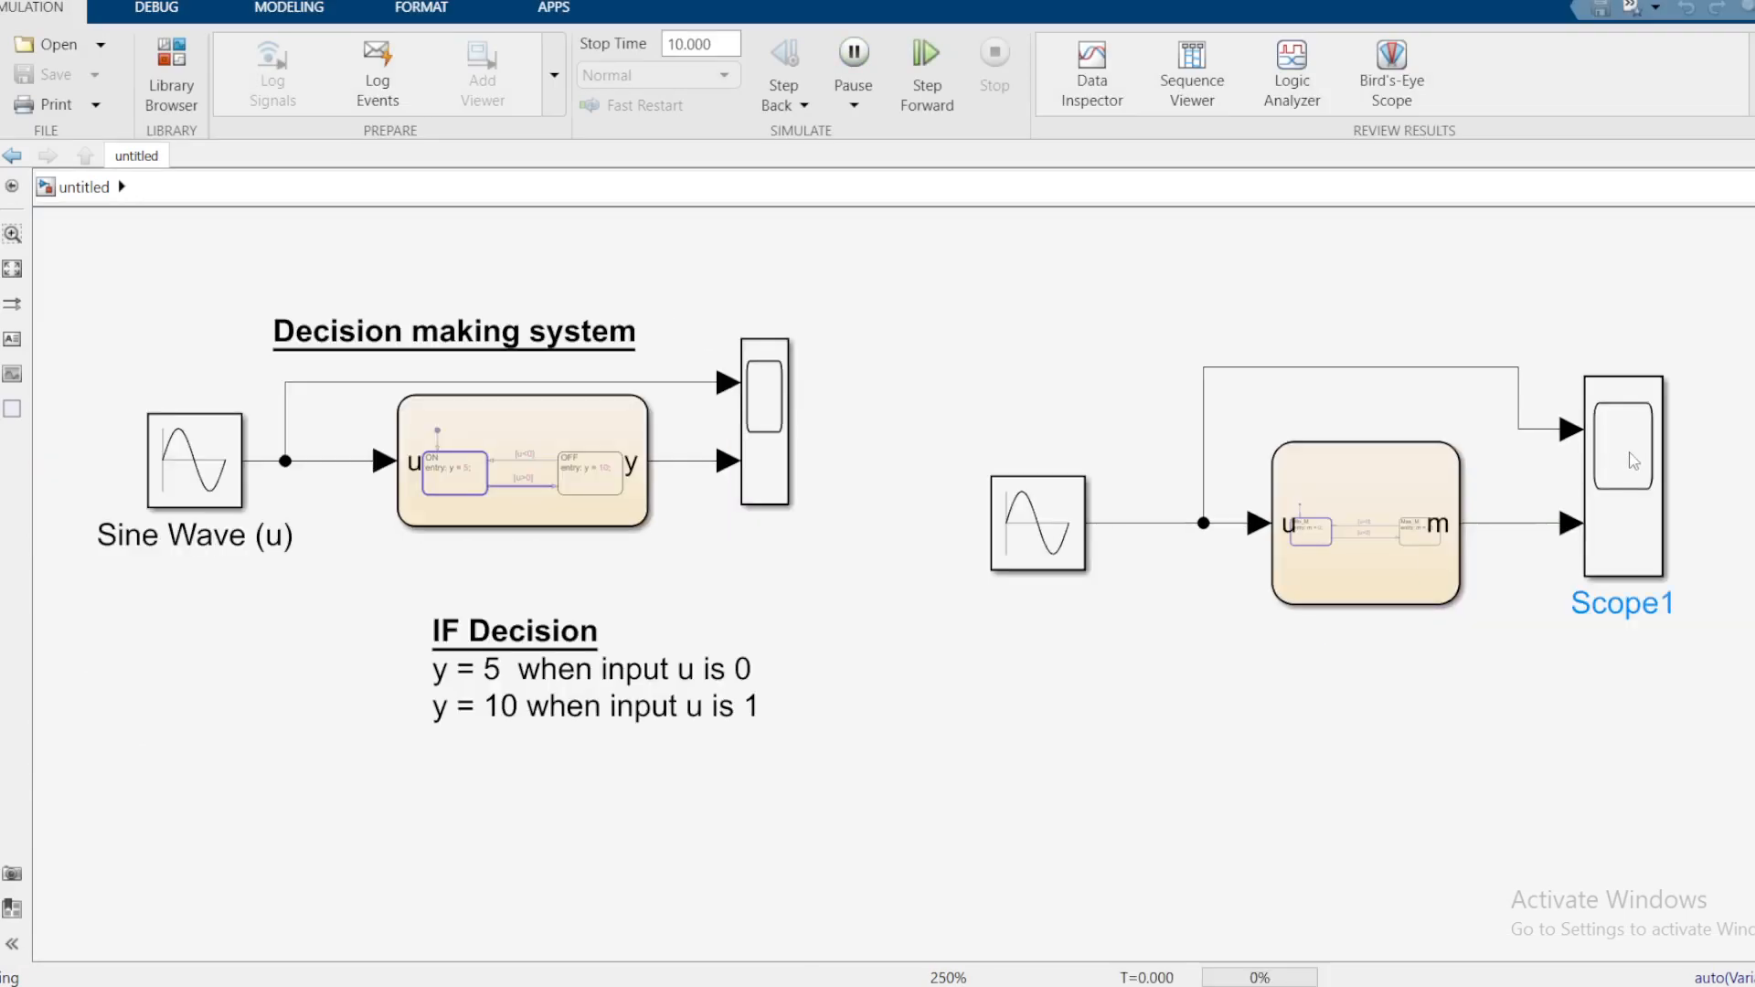
pyautogui.doubleClick(1631, 459)
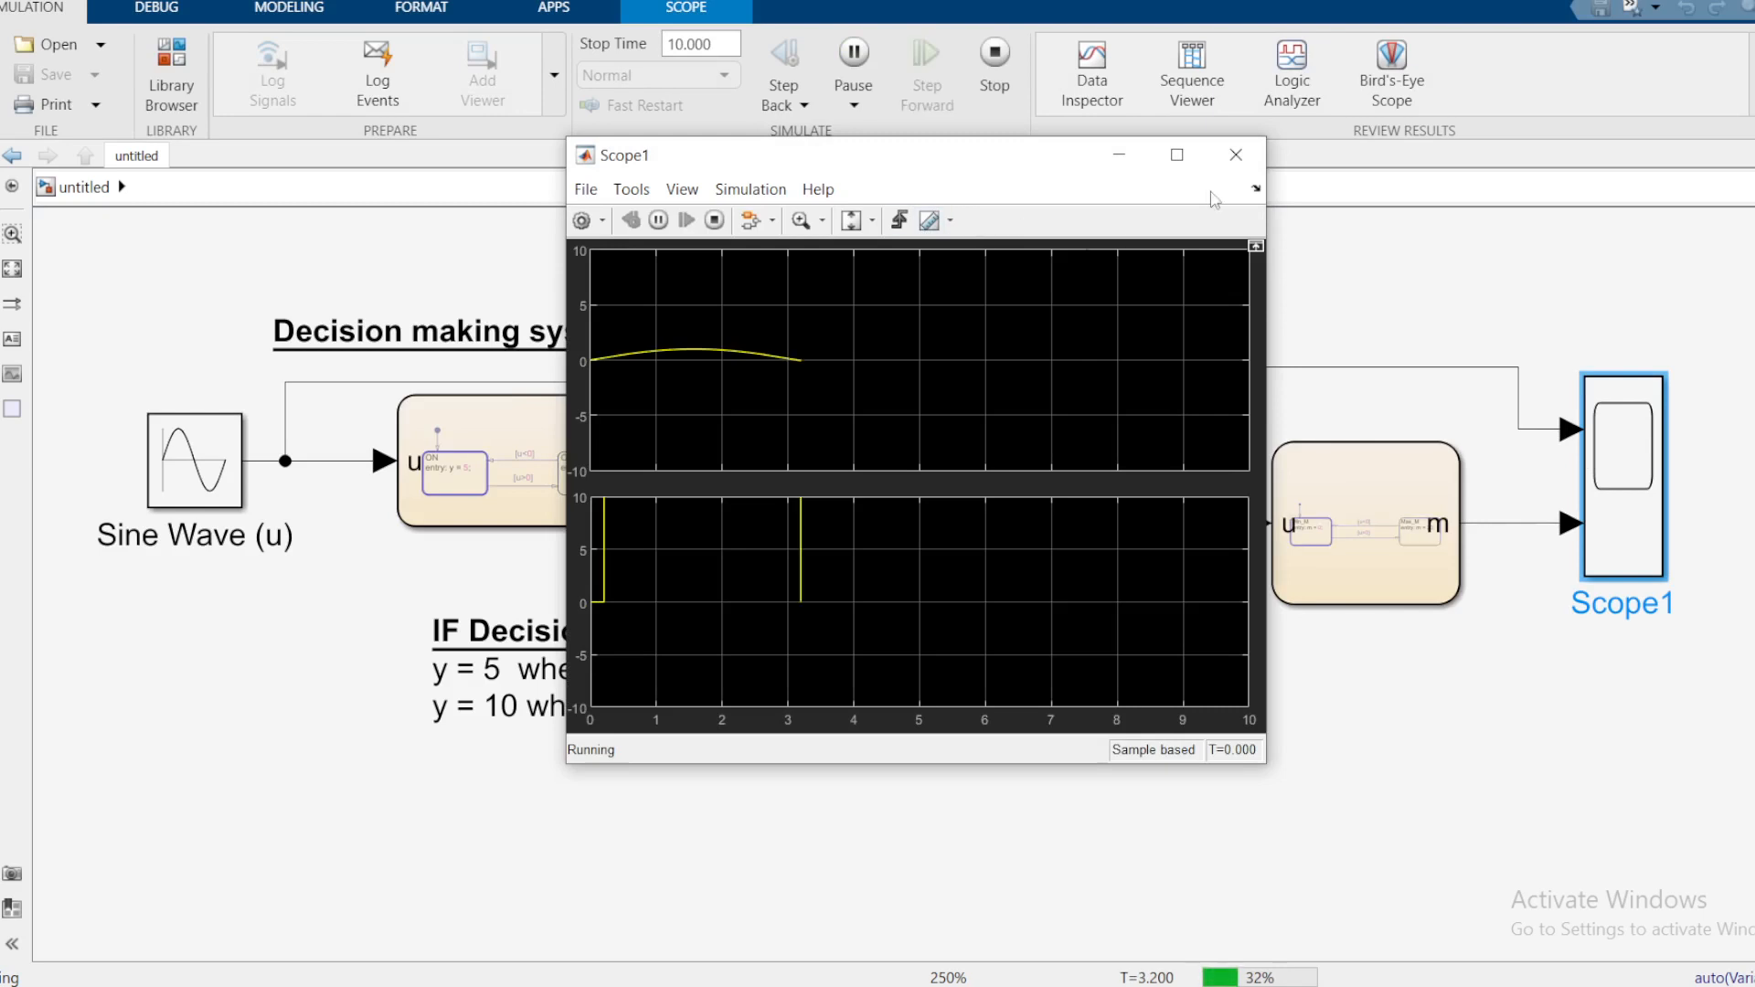
pyautogui.click(1236, 156)
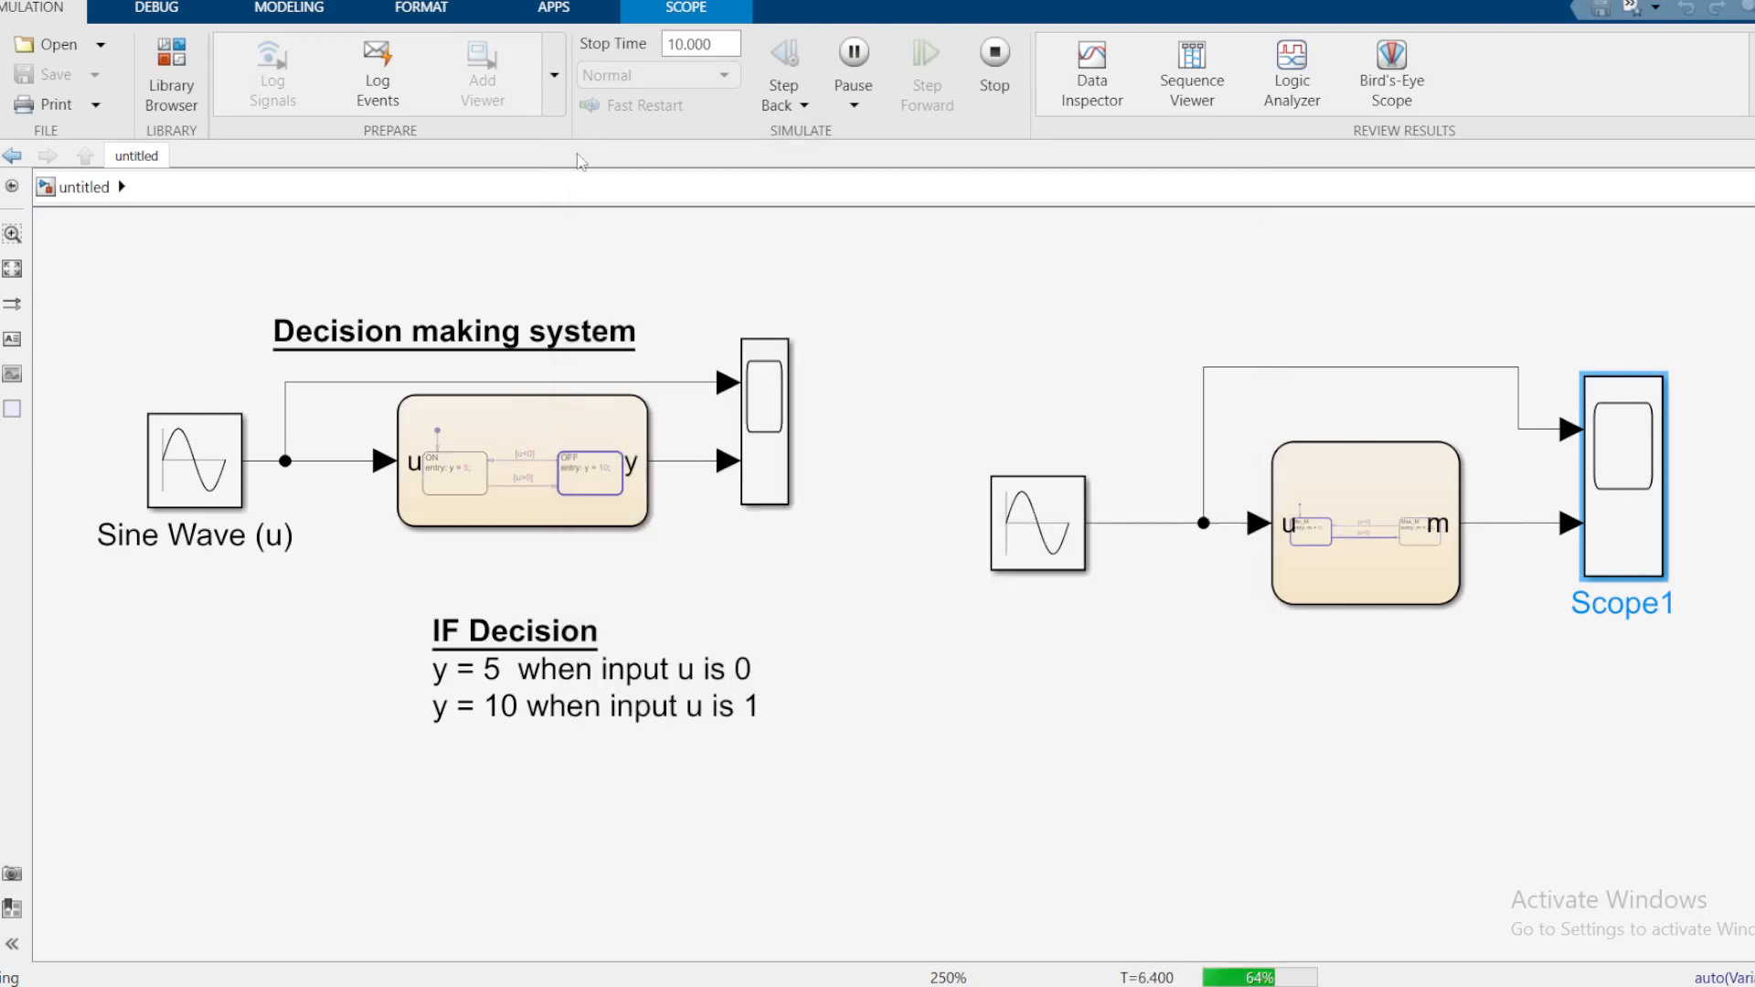
pyautogui.click(155, 10)
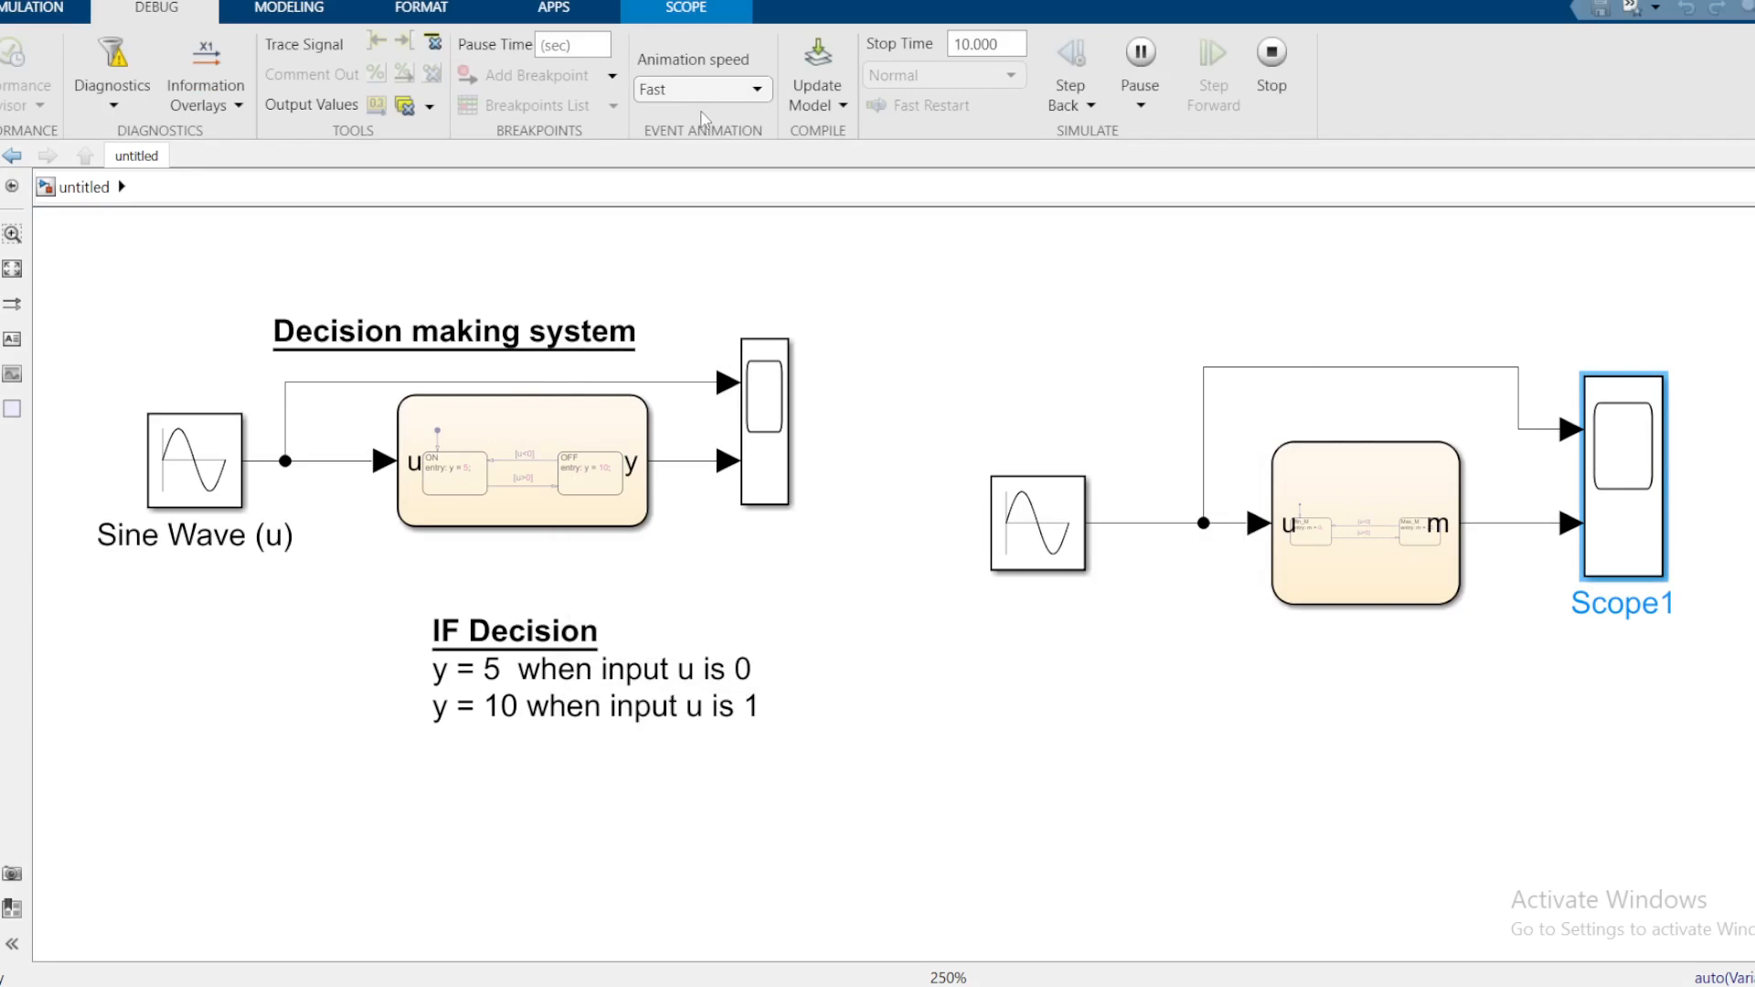
pyautogui.click(39, 13)
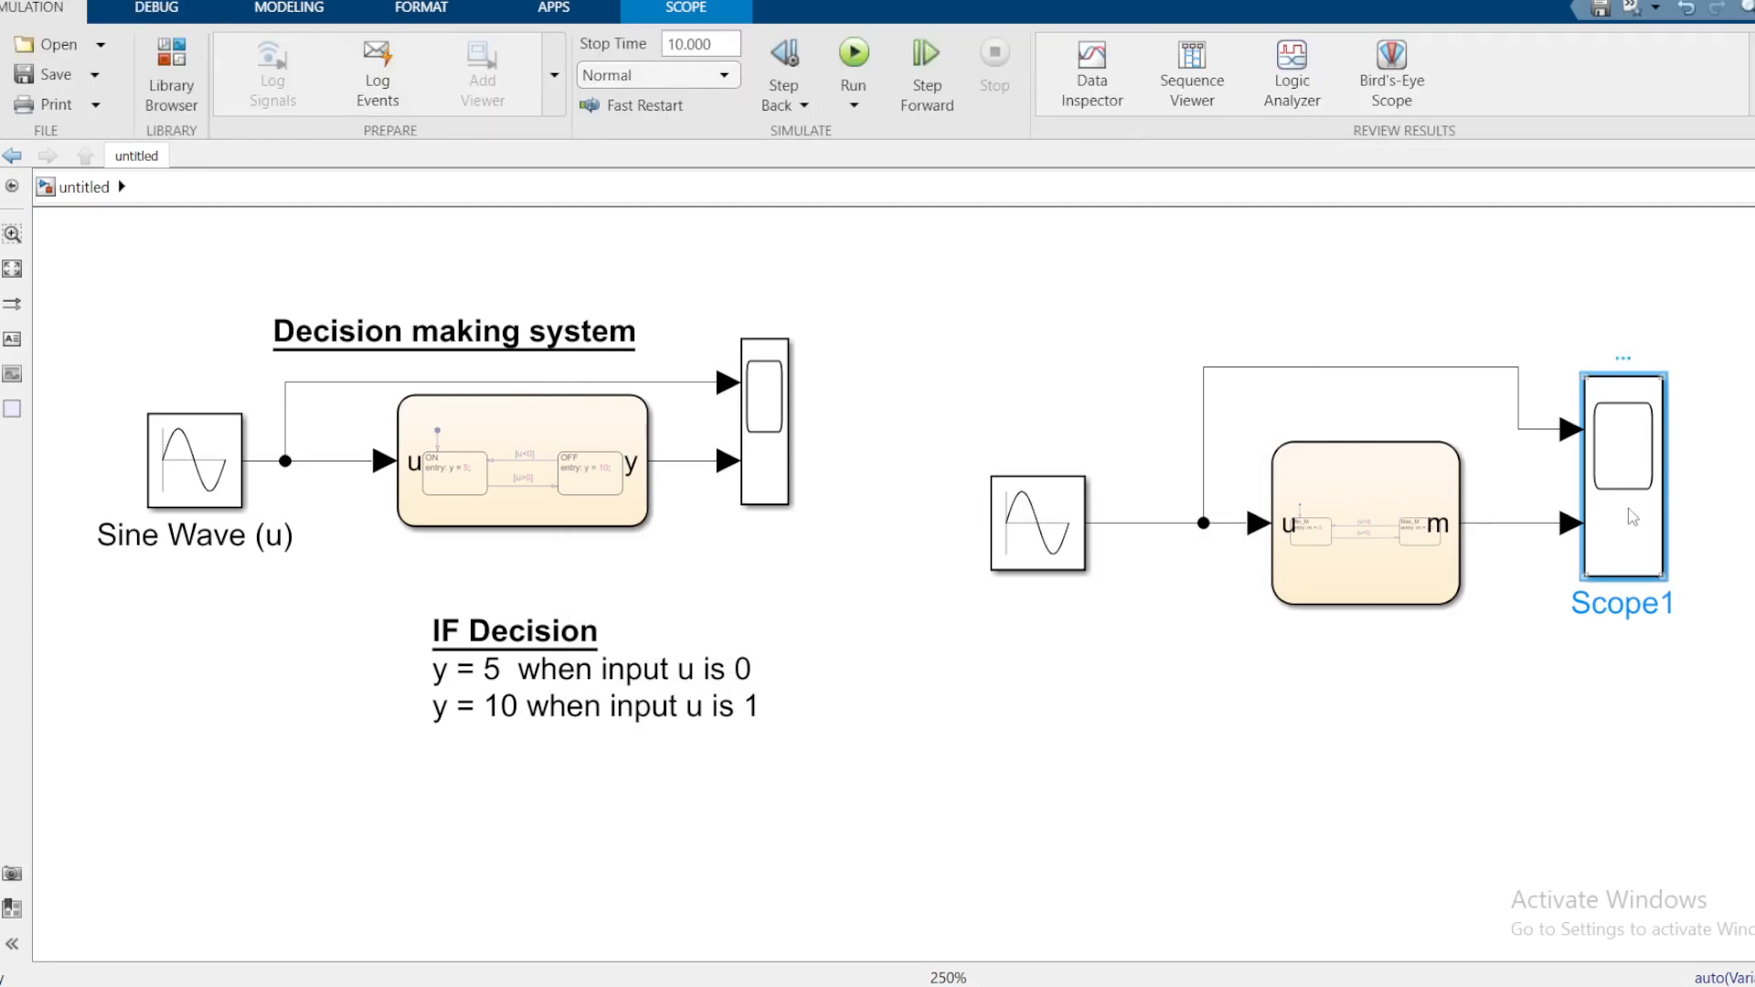